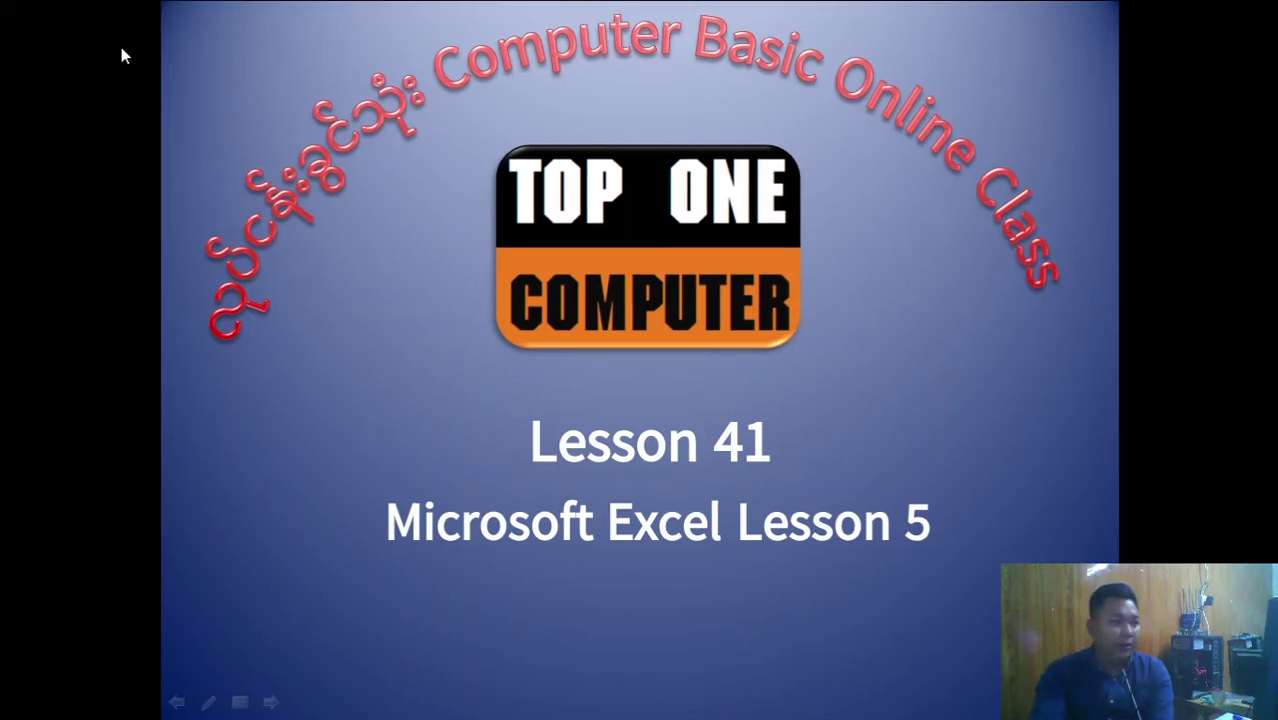
- Advance to the exam results table slide, end the slideshow and close PowerPoint
click(279, 229)
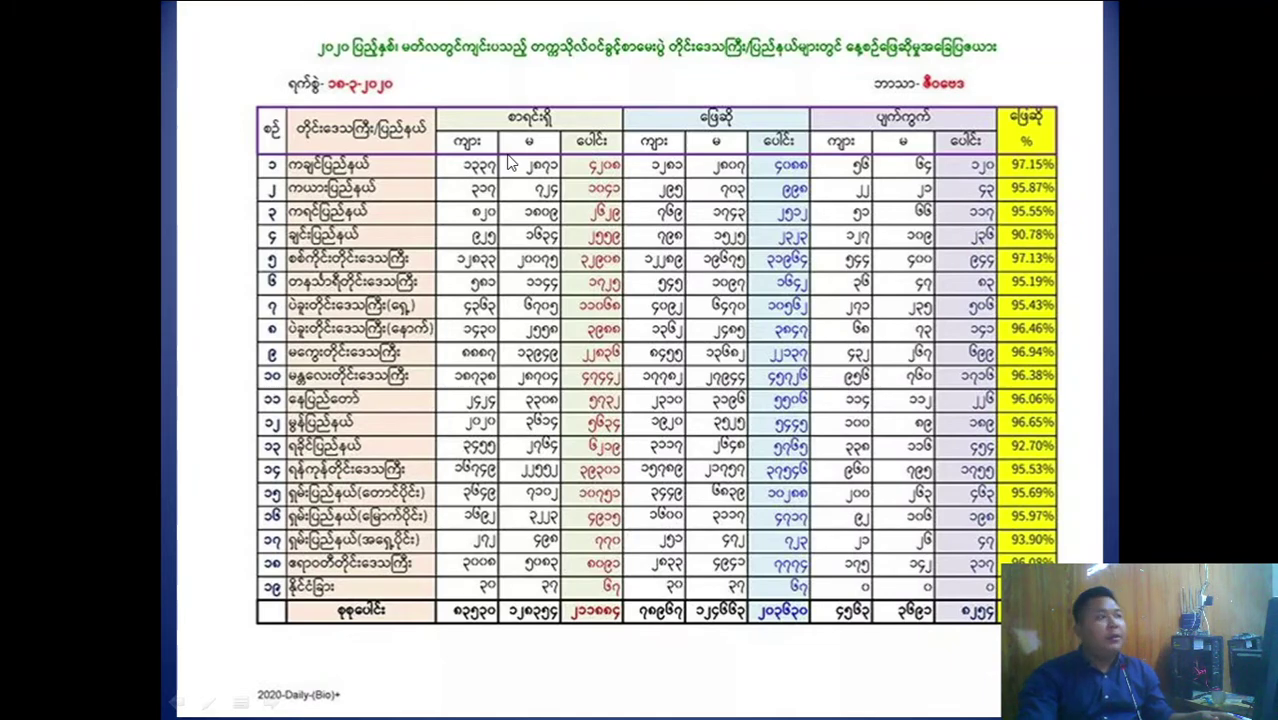
right_click(510, 163)
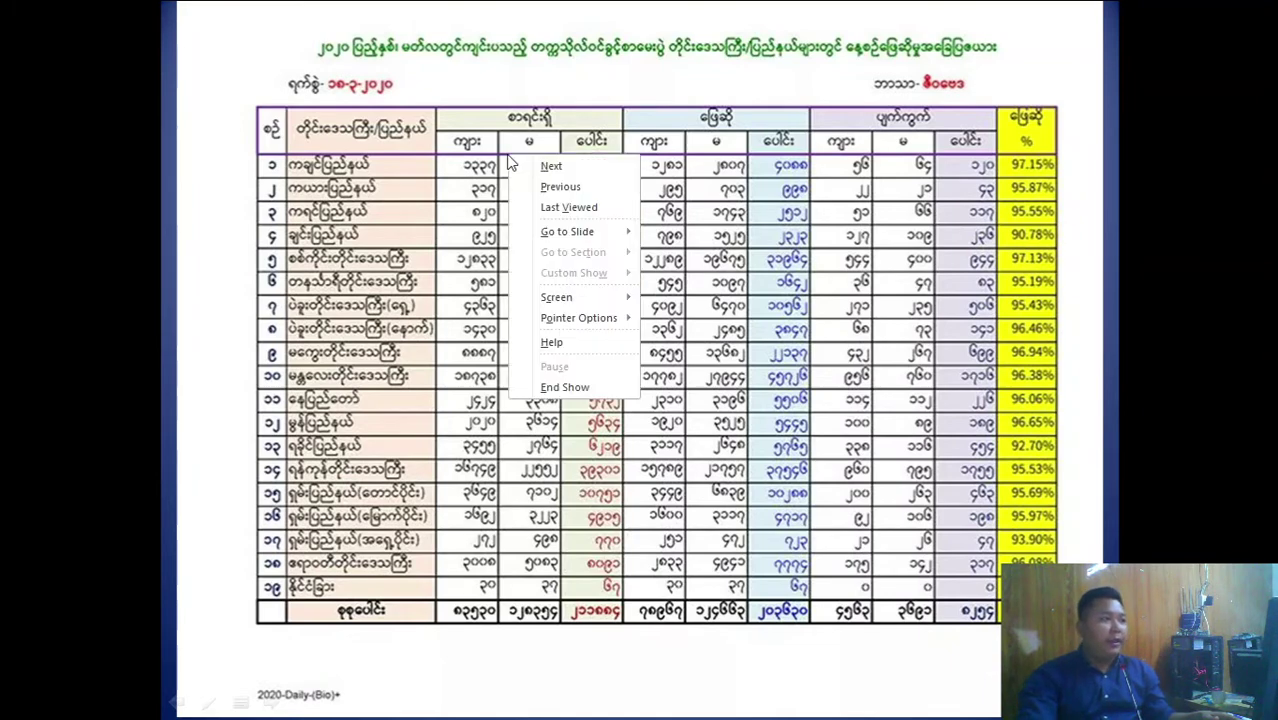
click(578, 393)
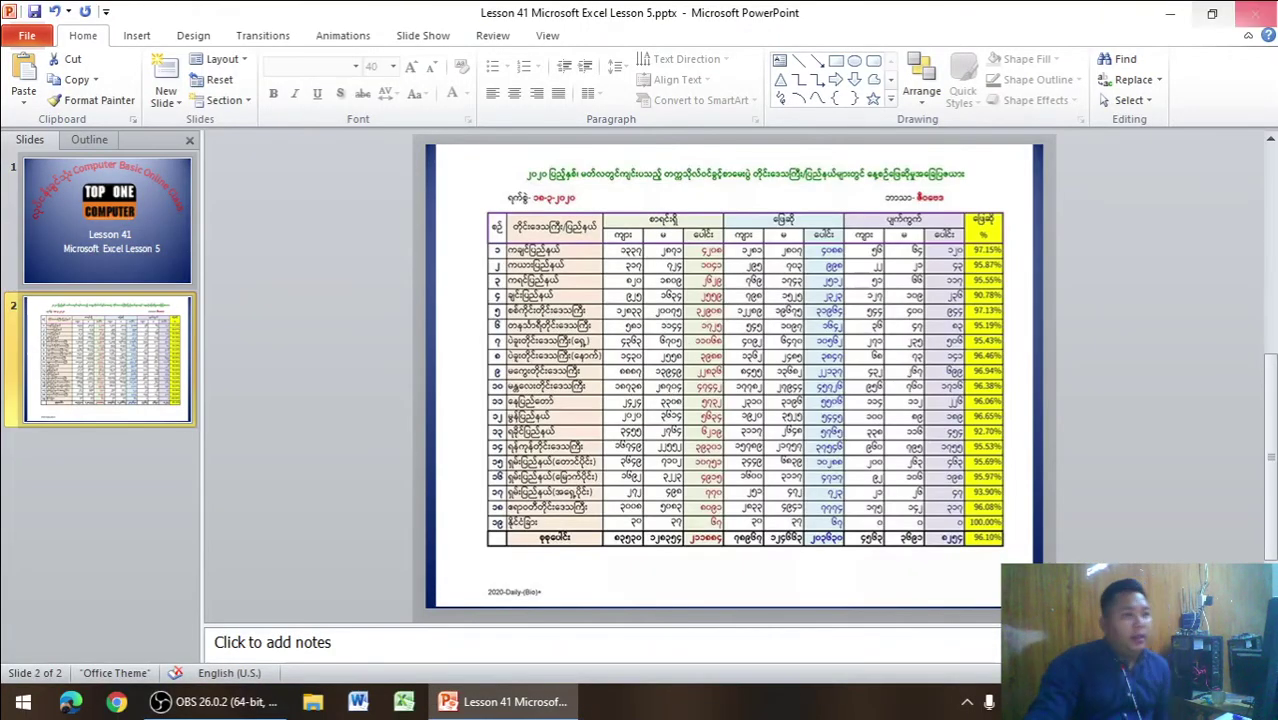
click(1255, 13)
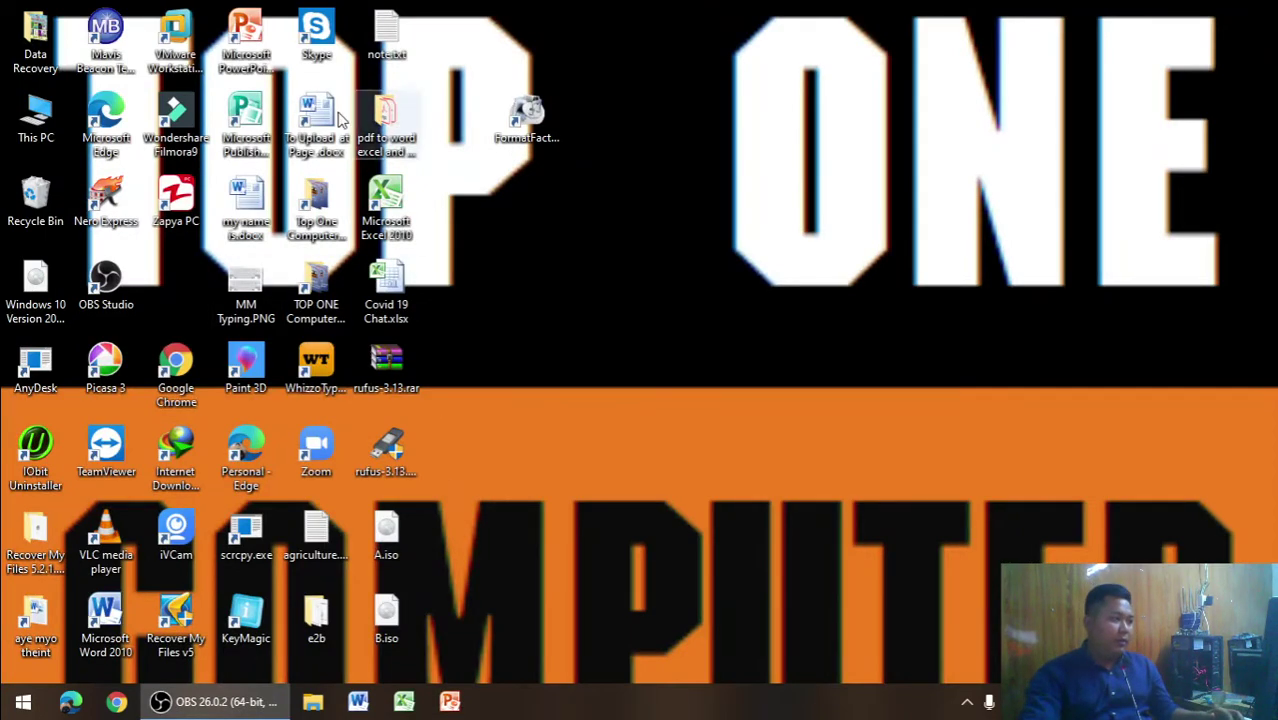
- In the MS Excel Lesson folder, create a new worksheet named 'MS Excel Lesson 5' and open it
double_click(335, 225)
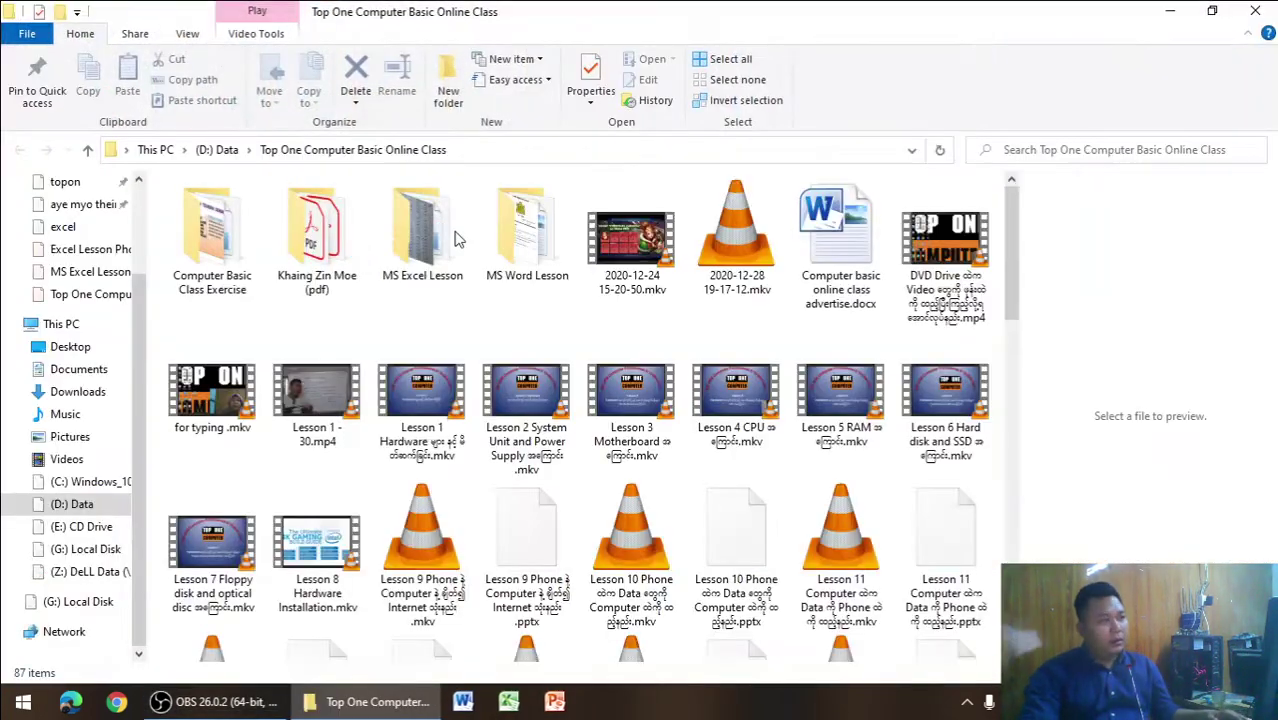
double_click(422, 245)
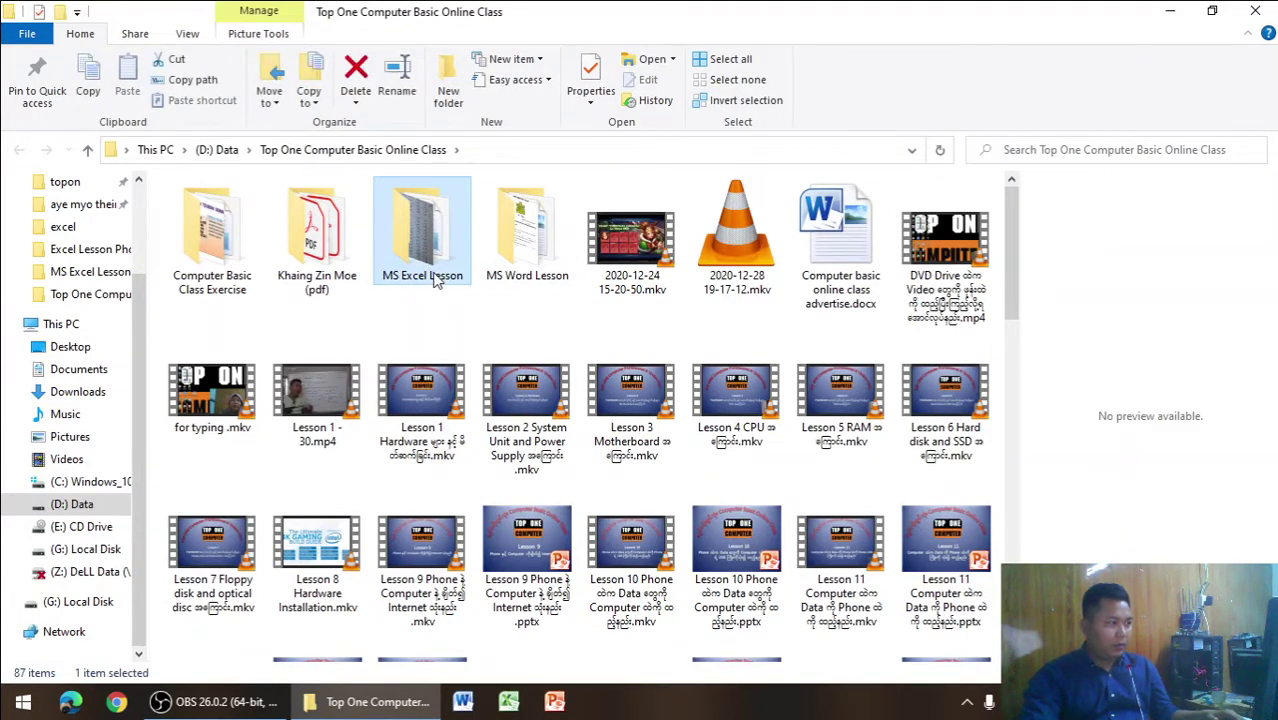
right_click(280, 503)
mouse_move(340, 432)
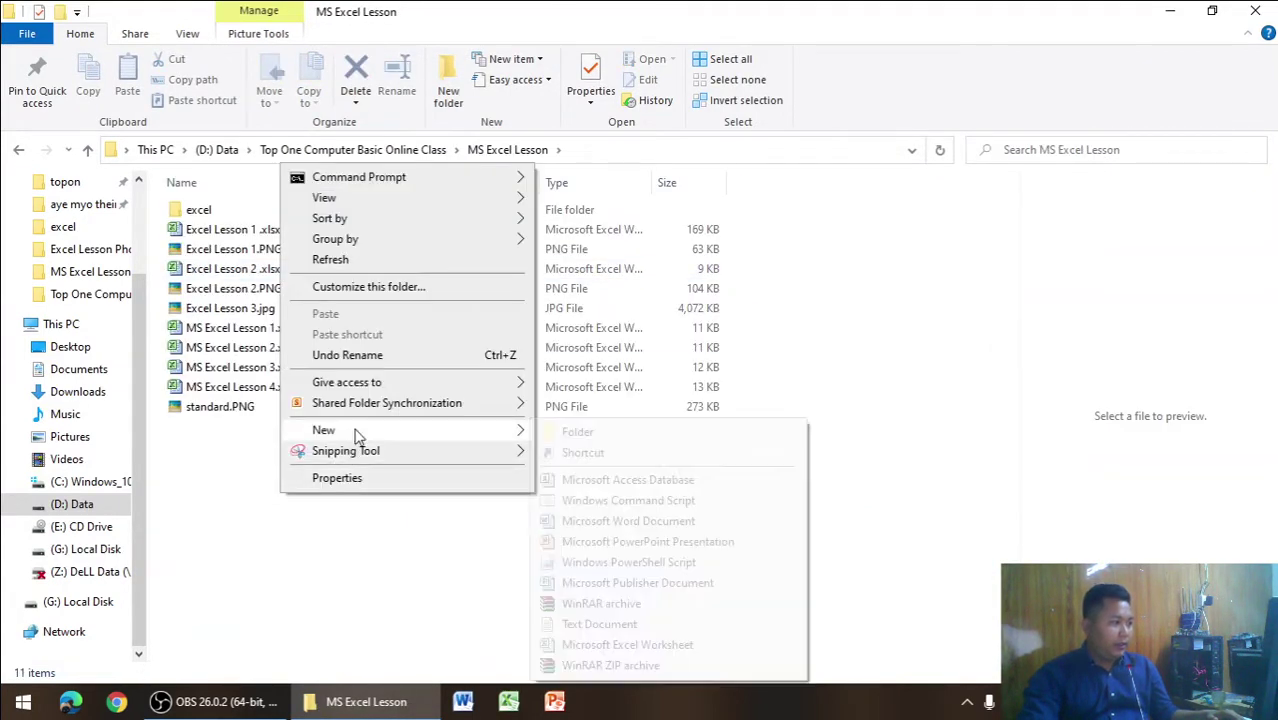
click(600, 648)
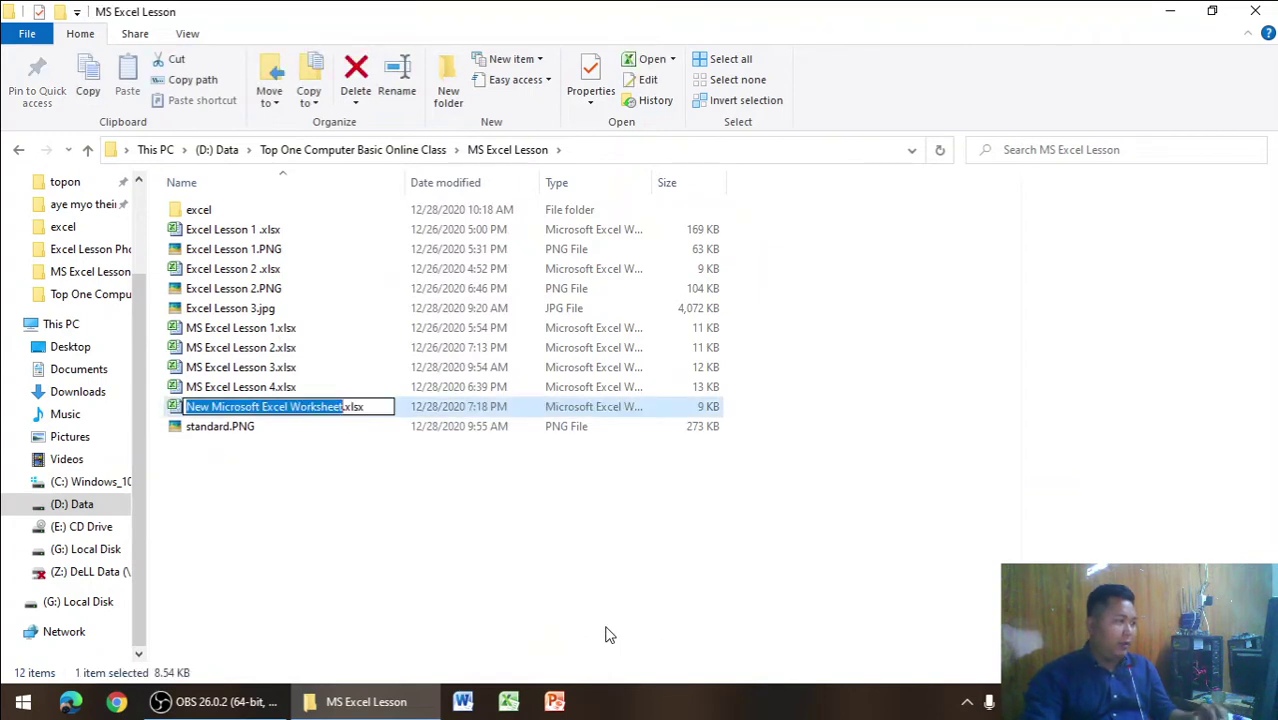
text(MS Ex)
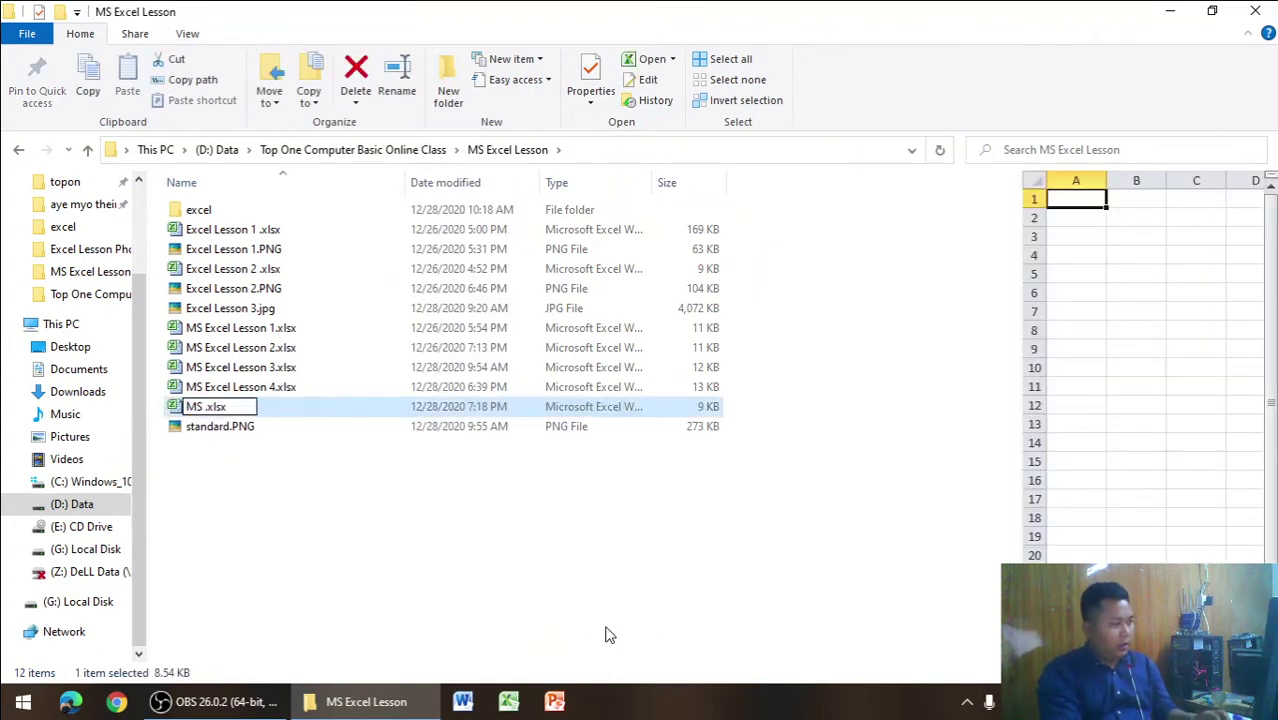
text(ce)
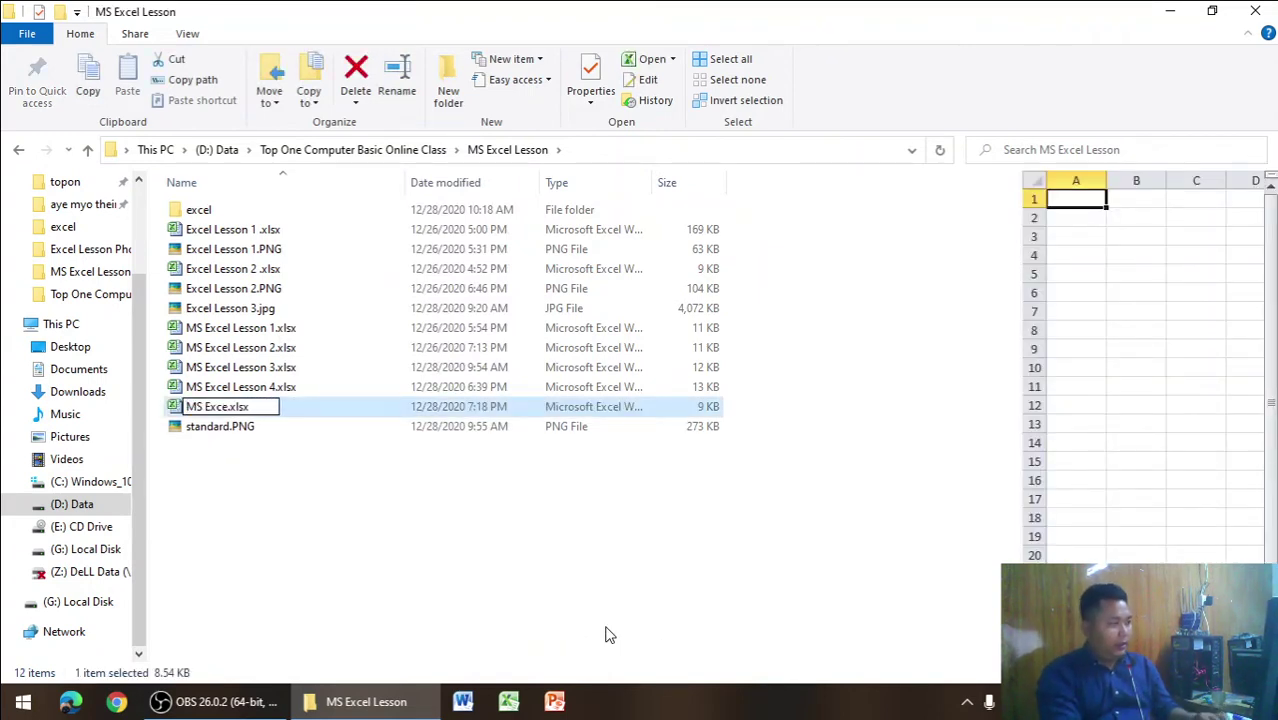
text(l)
key(BackSpace)
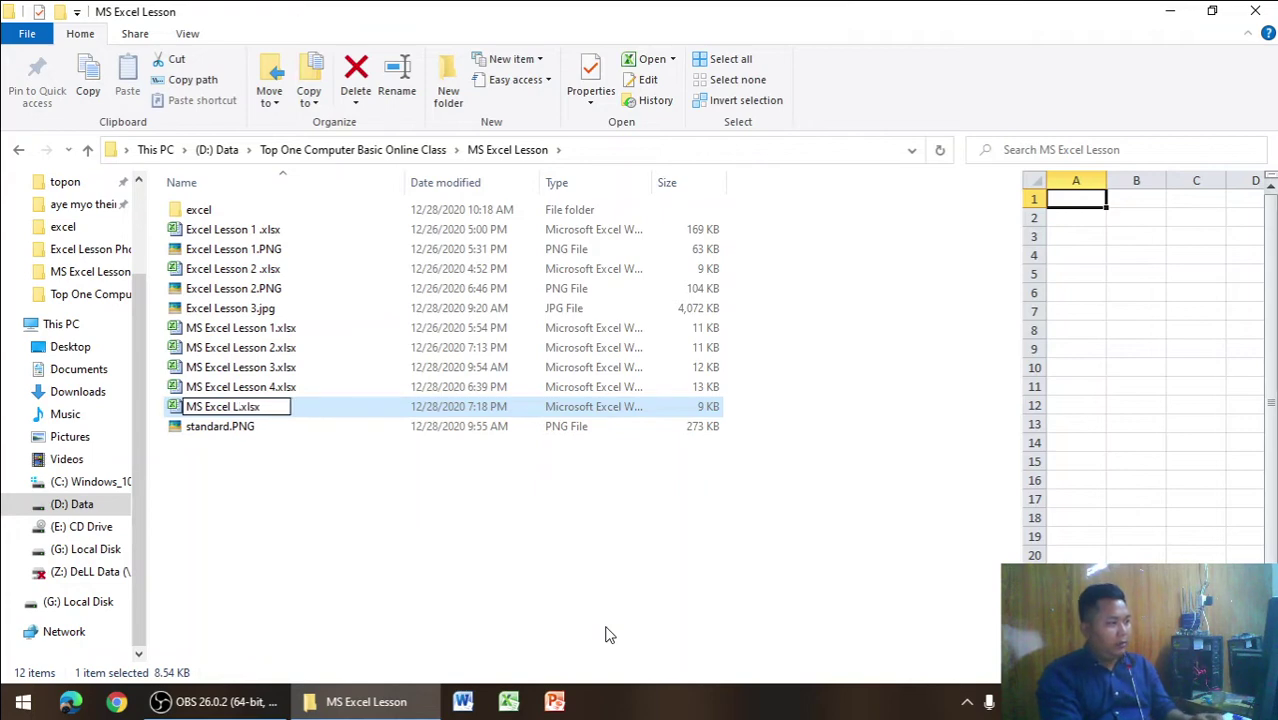
text(esson 5)
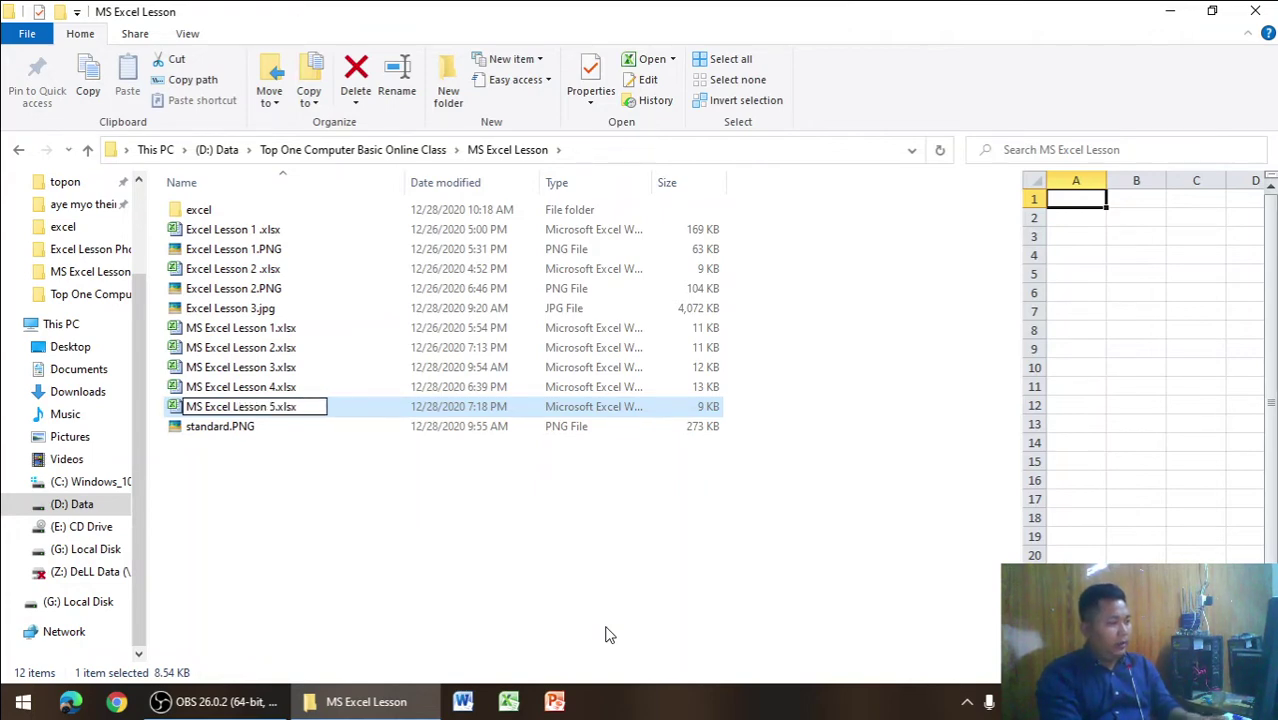
key(Return)
key(Return)
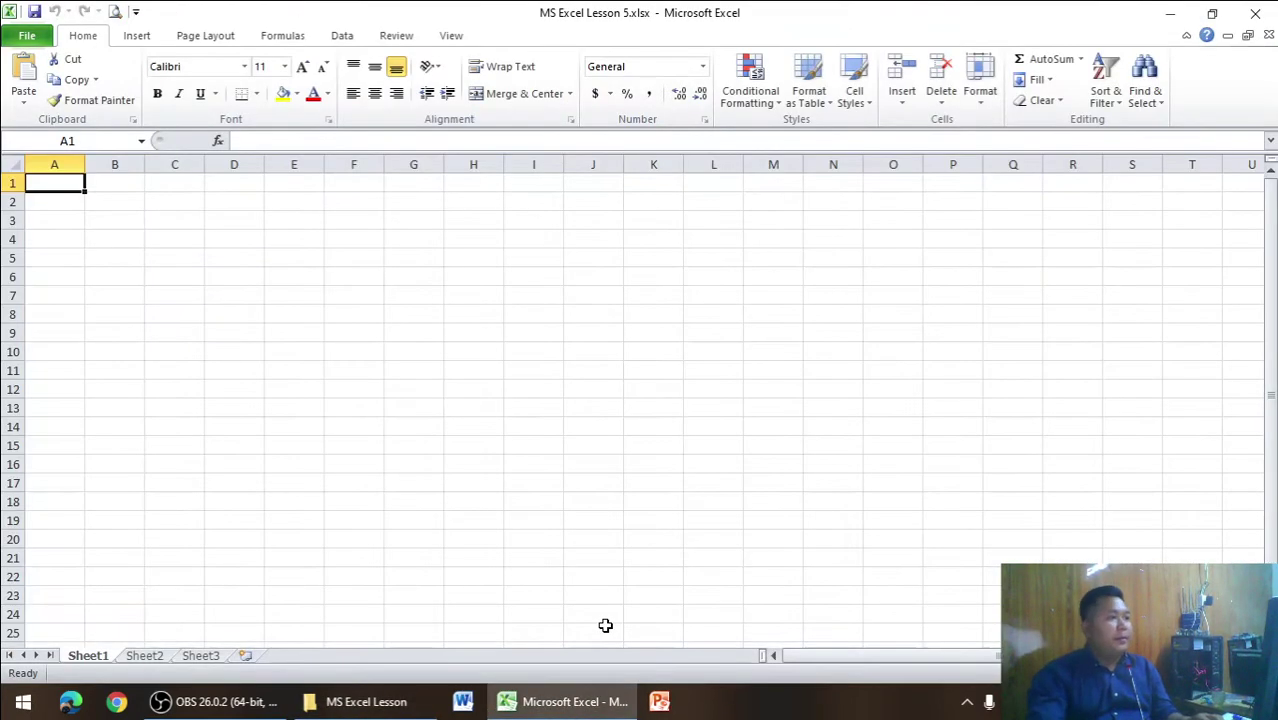
- Browse from D:\Data through Daily Lessons Computer Basic and MS EXcel Lessons into Excel Lesson Photo
click(396, 712)
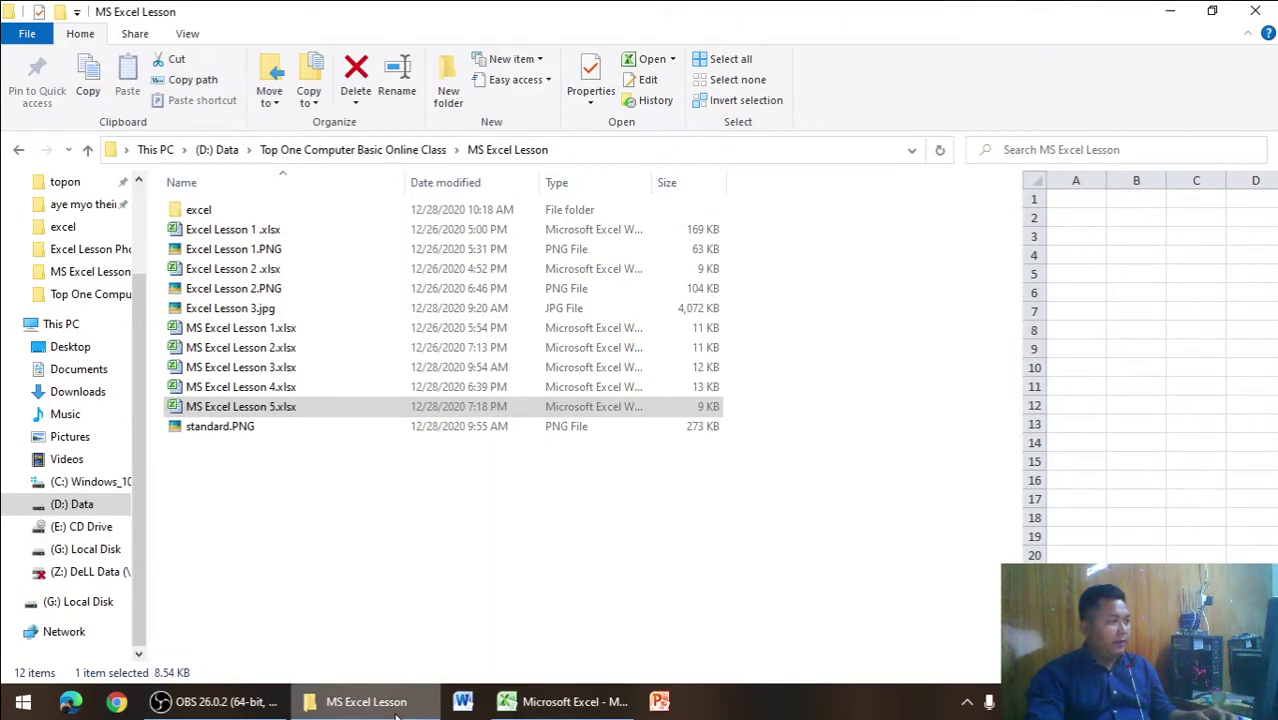
click(396, 712)
click(390, 705)
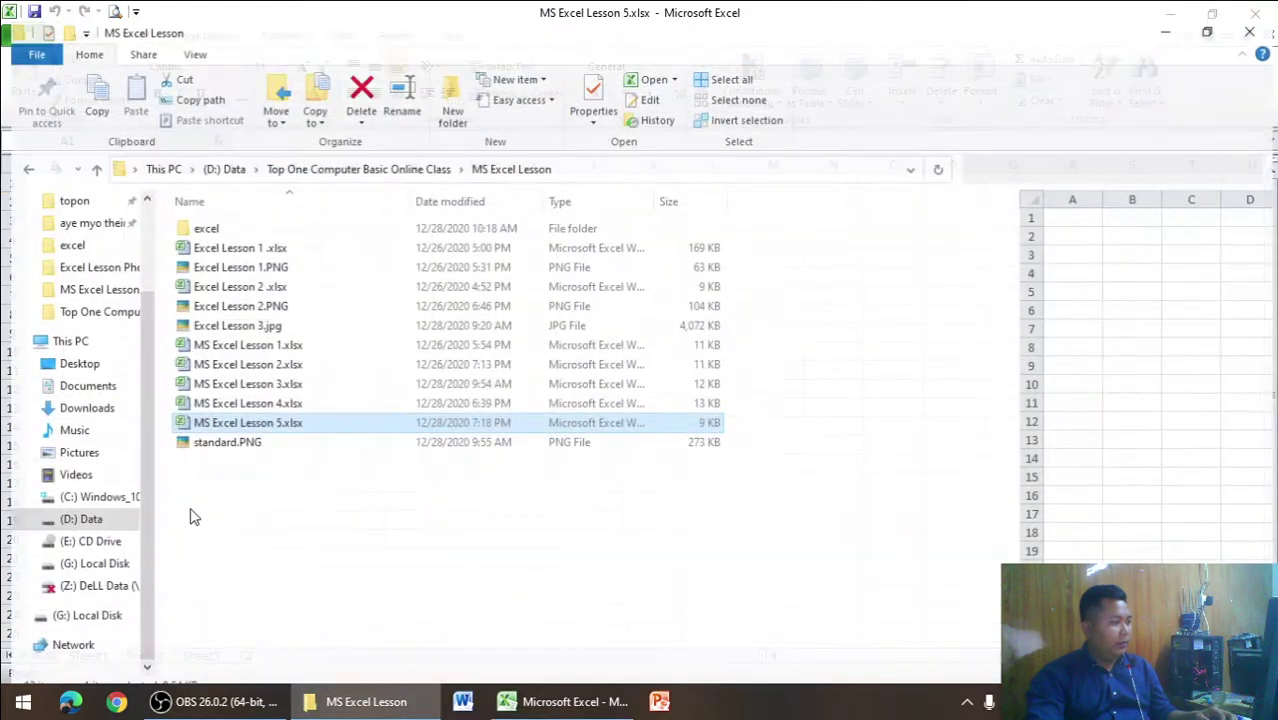
click(75, 504)
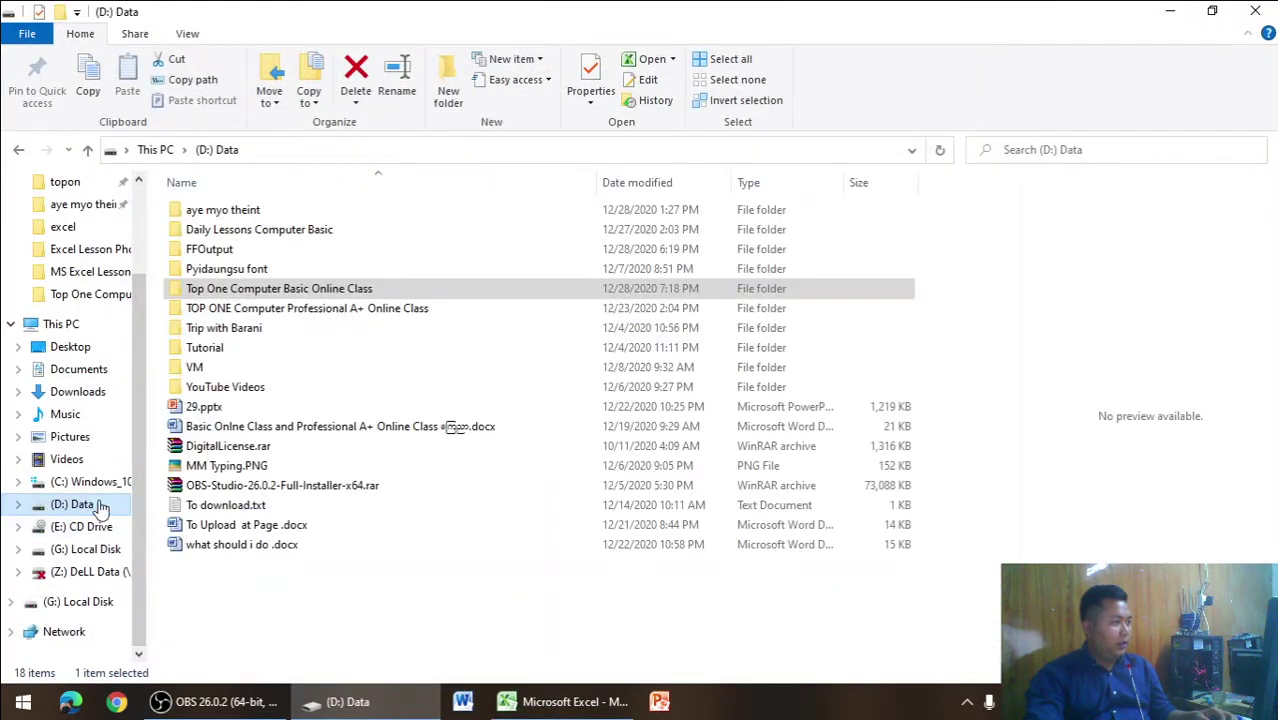
click(305, 240)
double_click(305, 240)
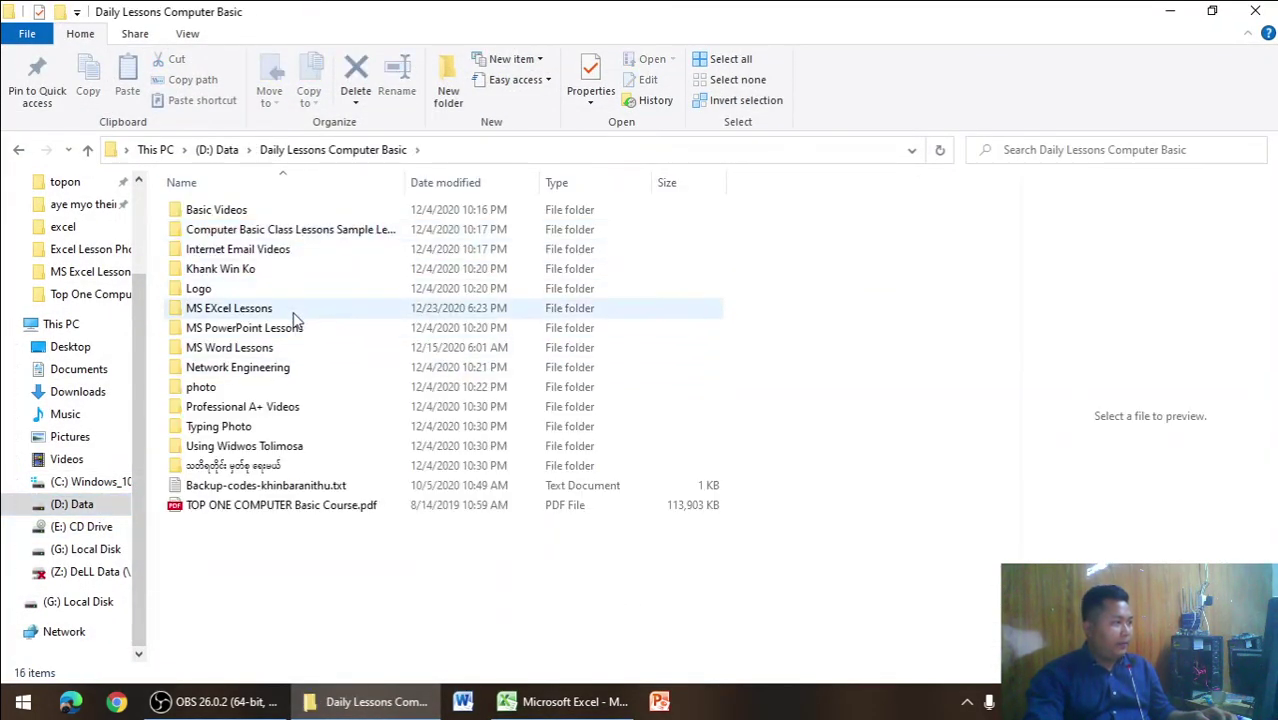
click(293, 312)
double_click(293, 313)
double_click(285, 210)
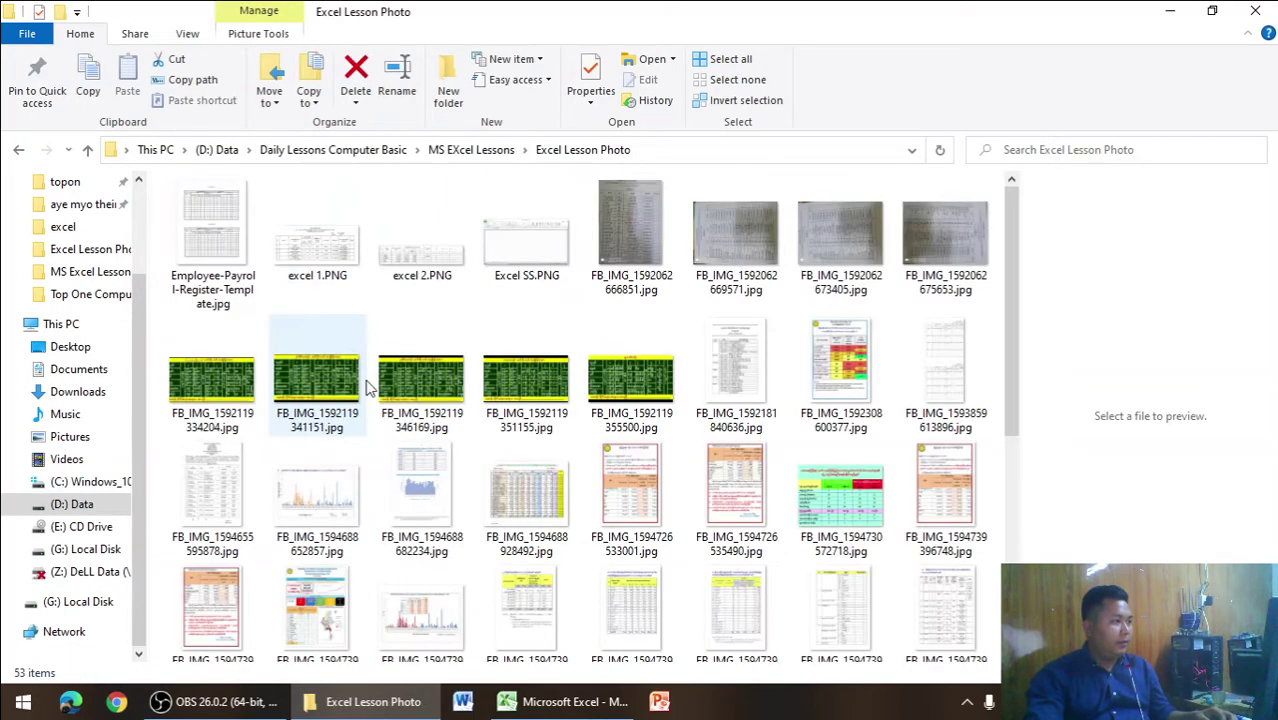
- Open the exam results table photo, then minimize Explorer and the photo viewer
scroll(318, 600, down, 3)
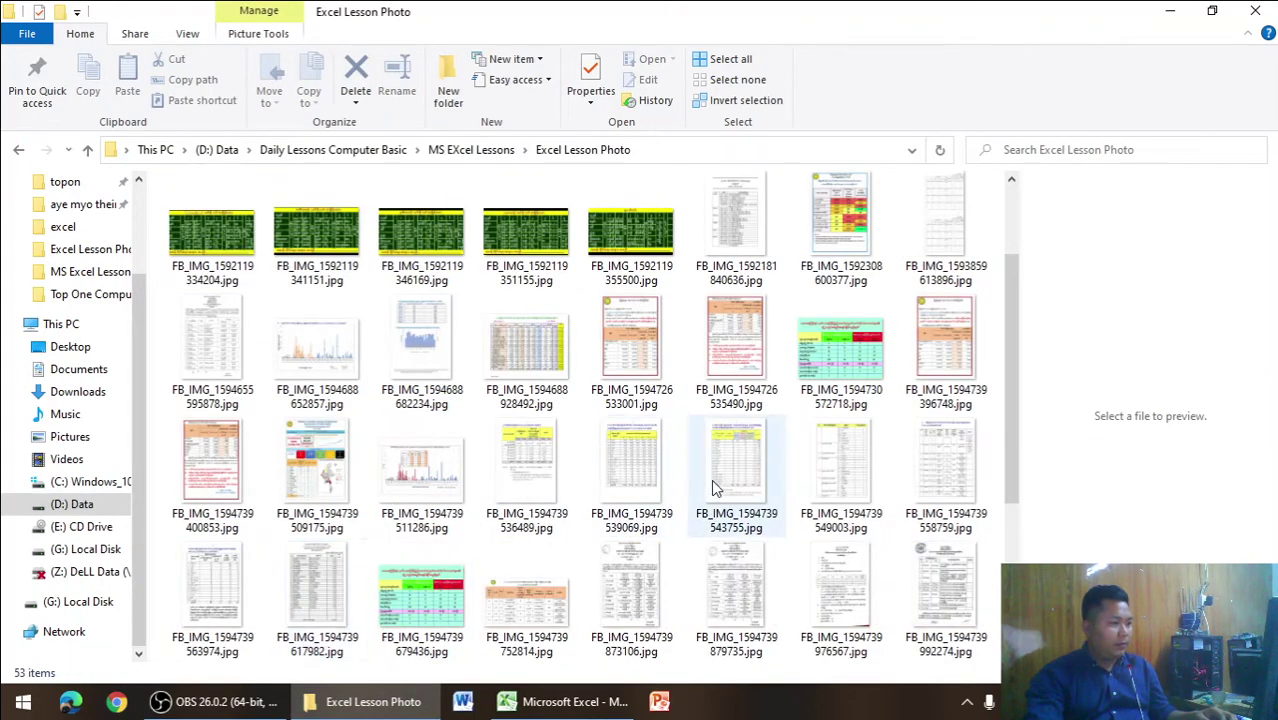
scroll(835, 595, down, 5)
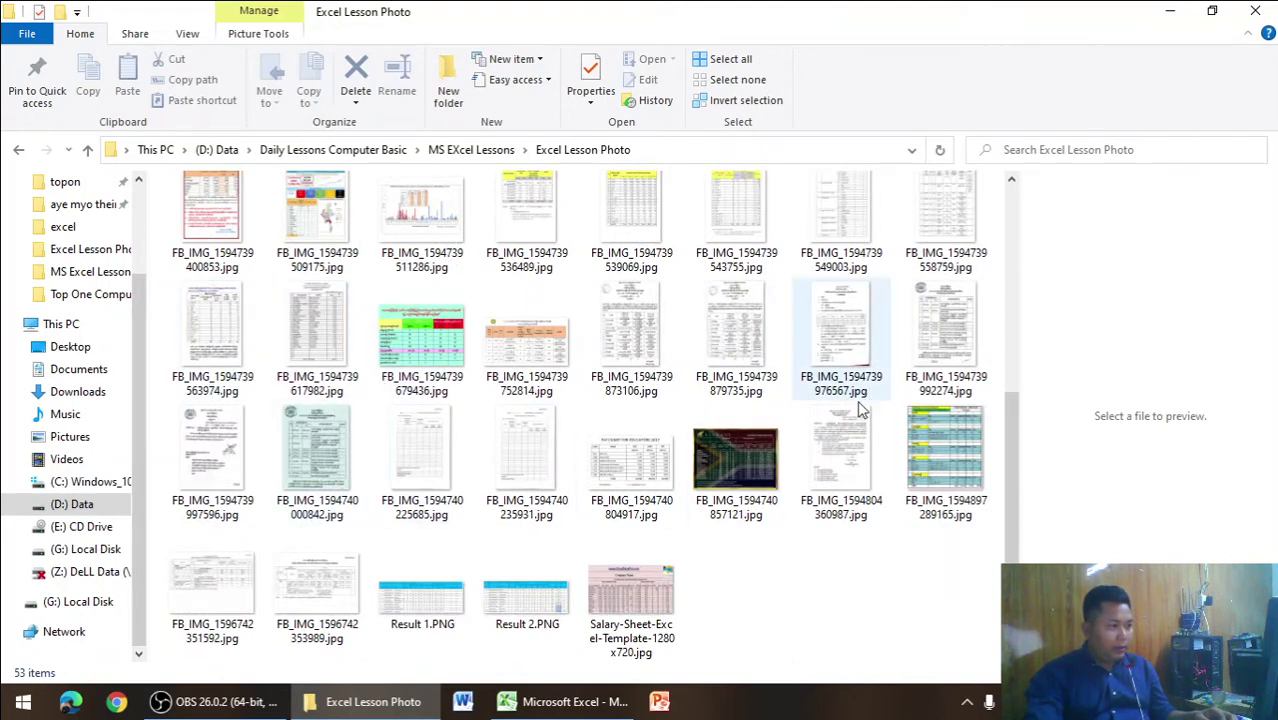
scroll(727, 442, up, 2)
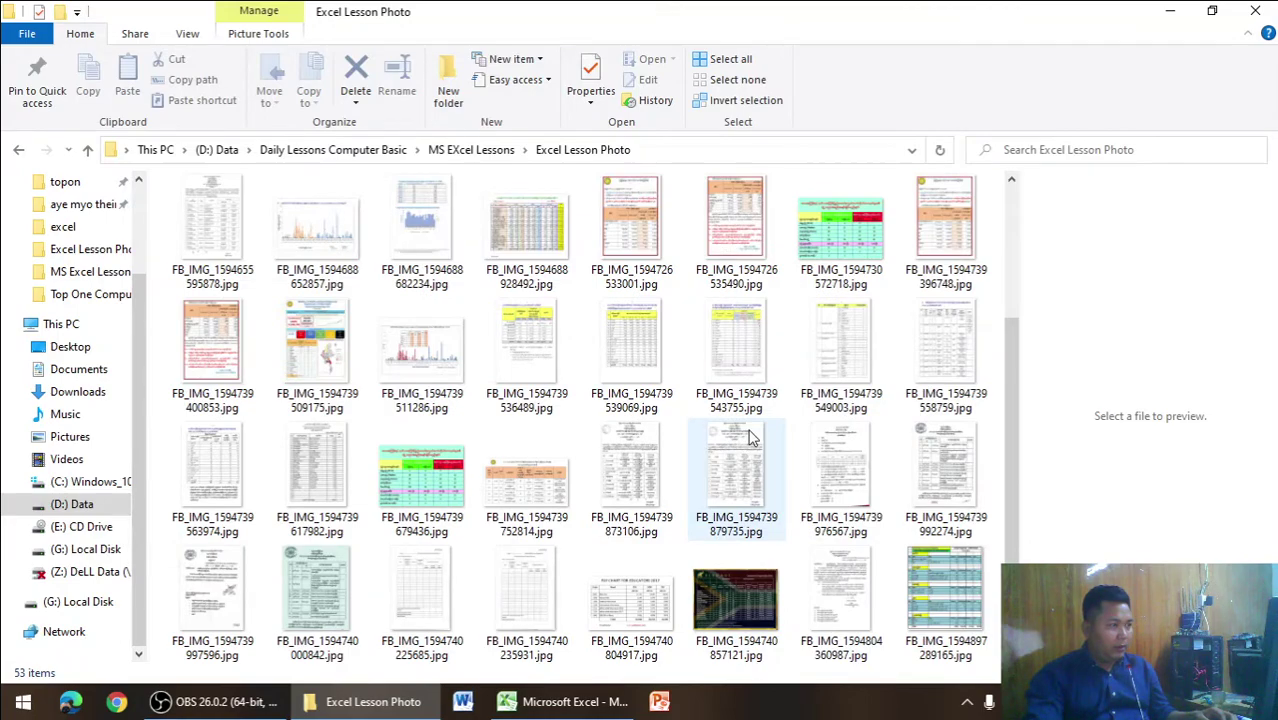
double_click(527, 228)
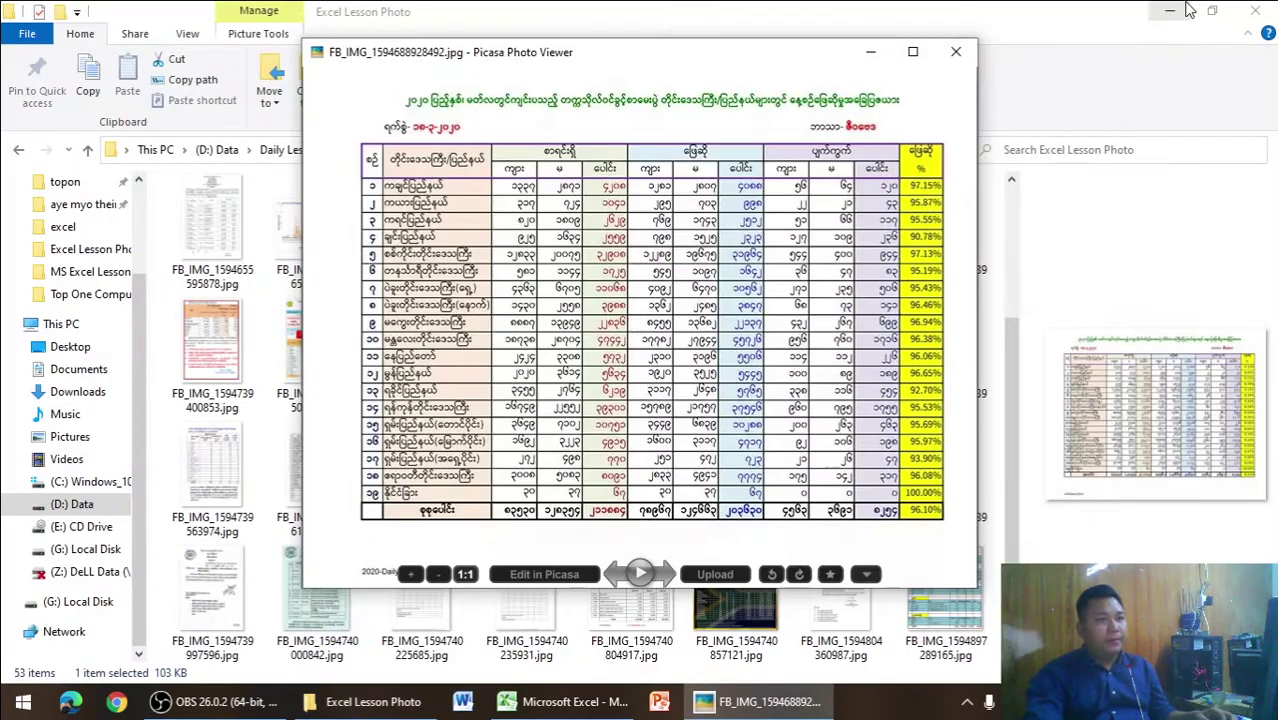
click(1171, 11)
click(870, 51)
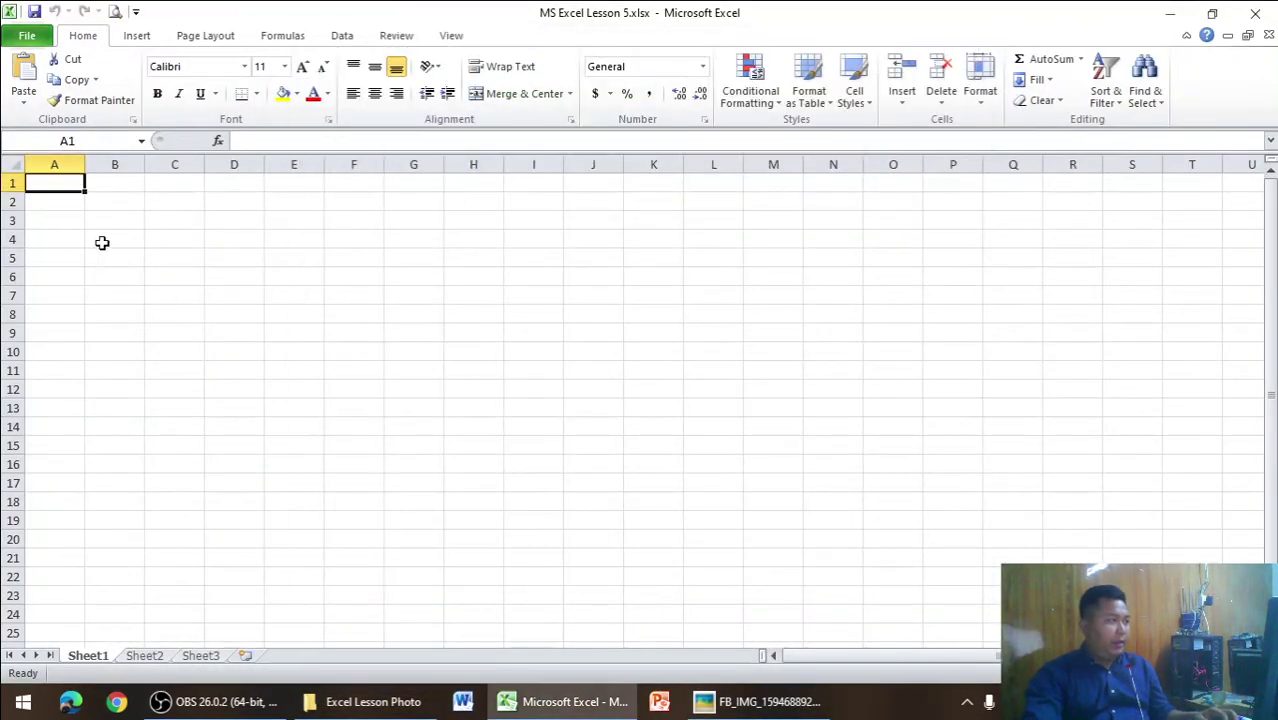
click(757, 701)
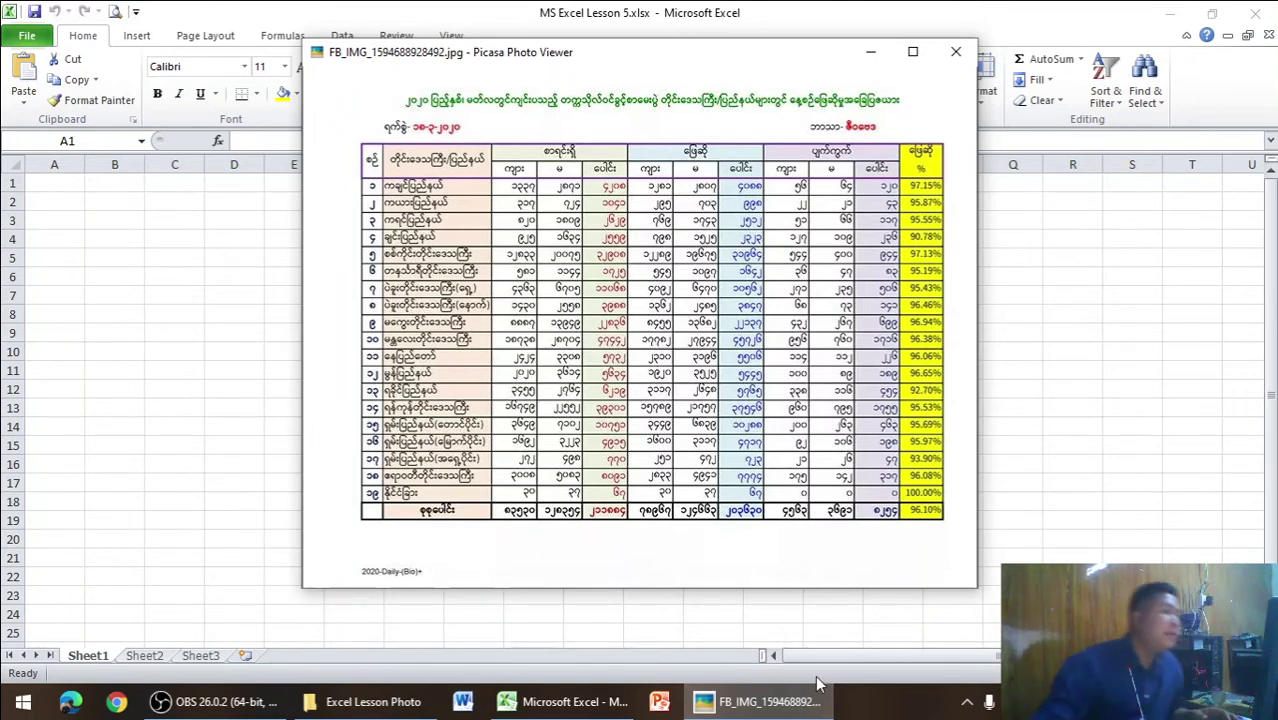
click(317, 55)
click(640, 118)
mouse_move(610, 55)
mouse_down()
mouse_move(908, 128)
mouse_move(838, 86)
mouse_up()
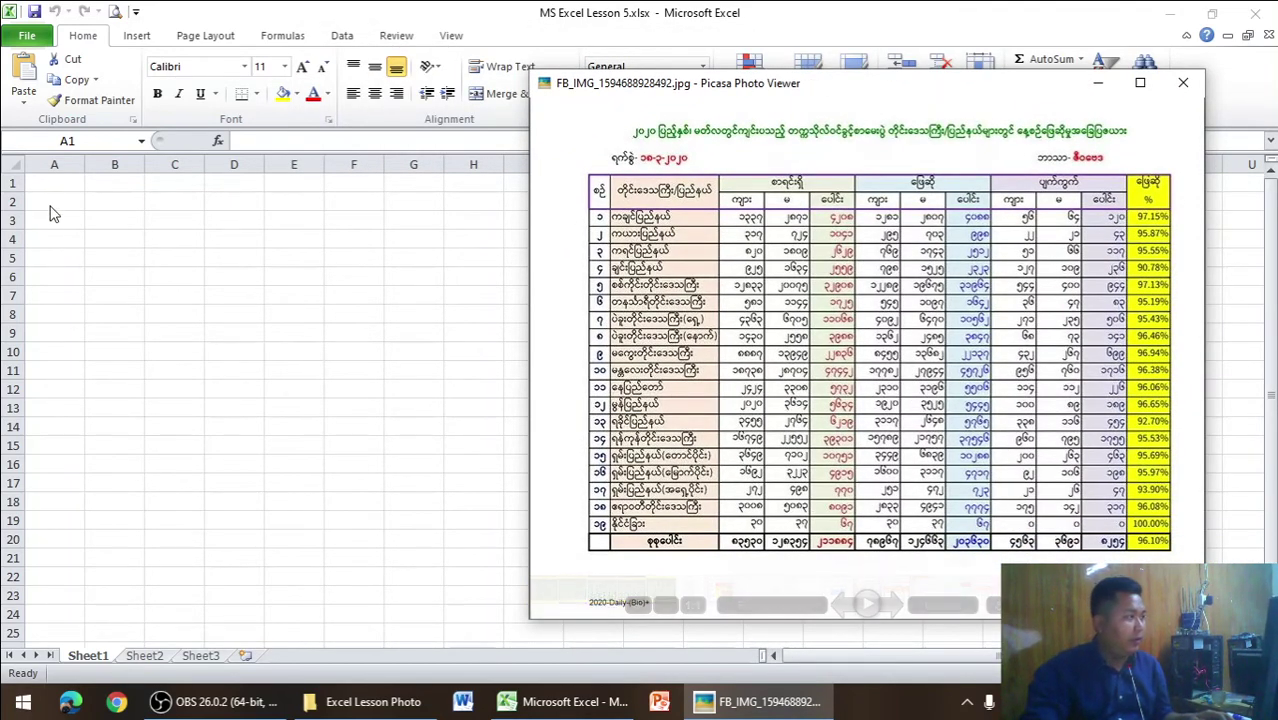
key(alt+Tab)
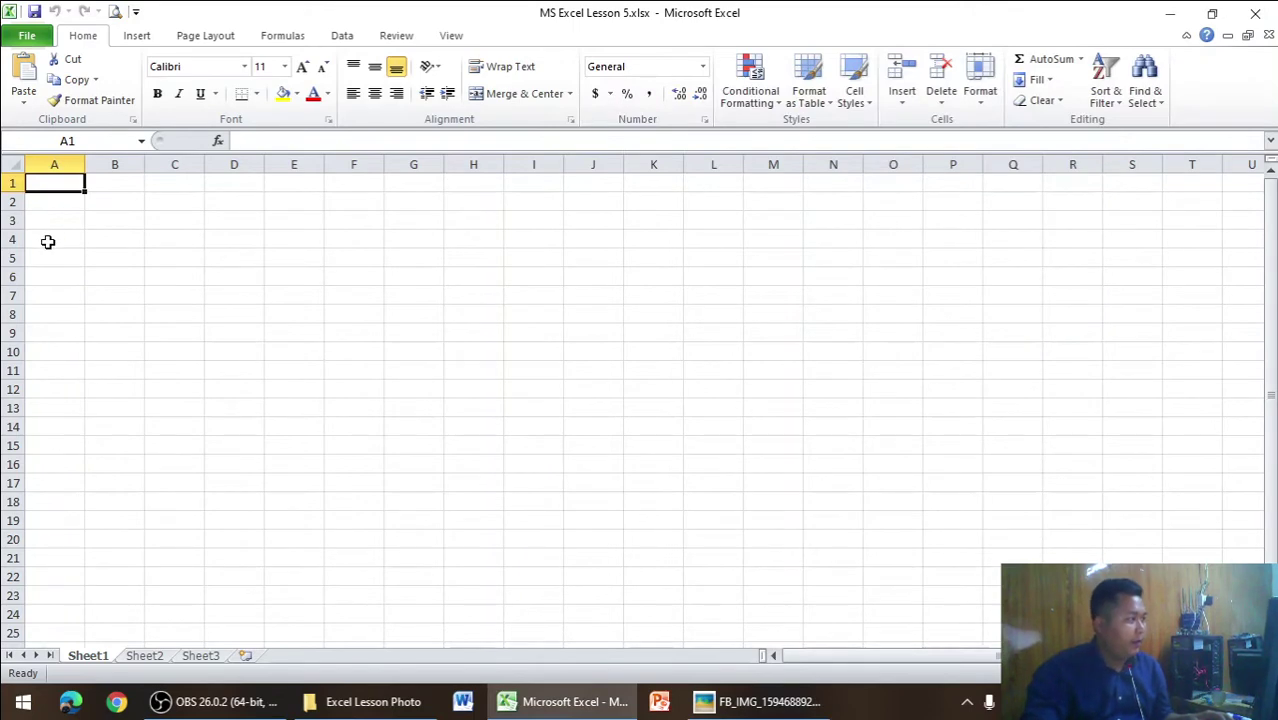
drag(47, 241, 48, 256)
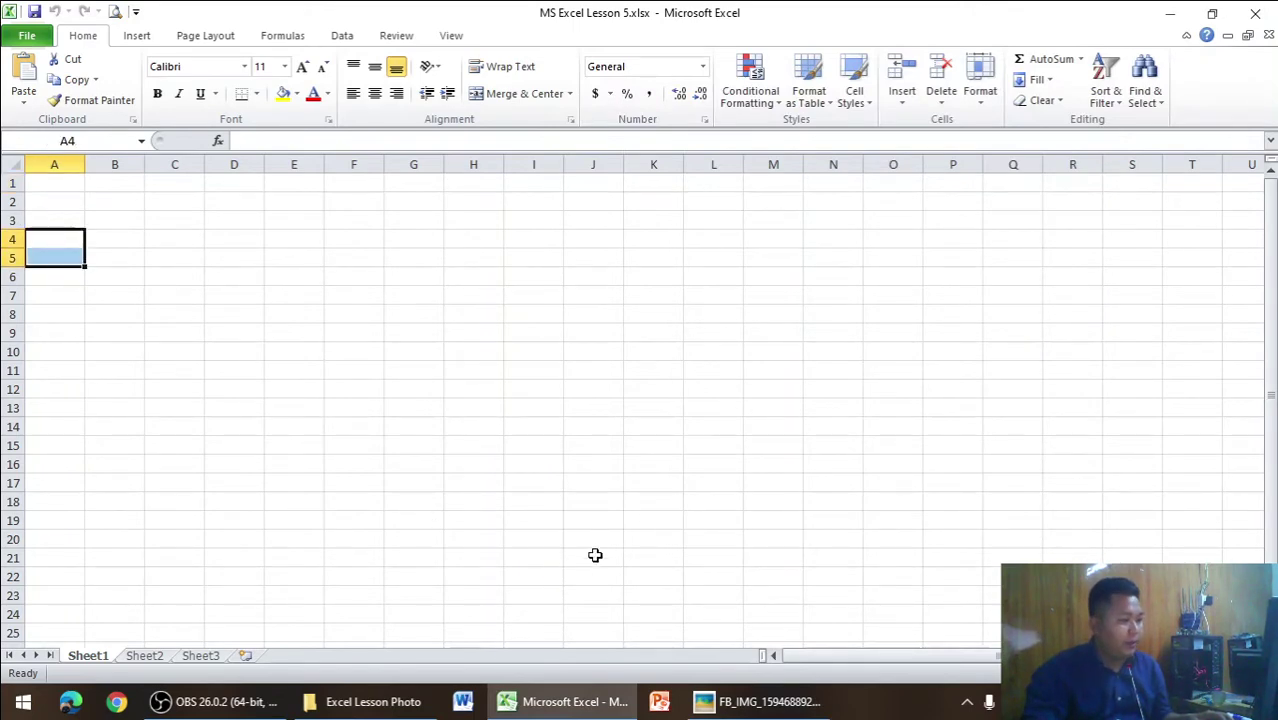
click(822, 703)
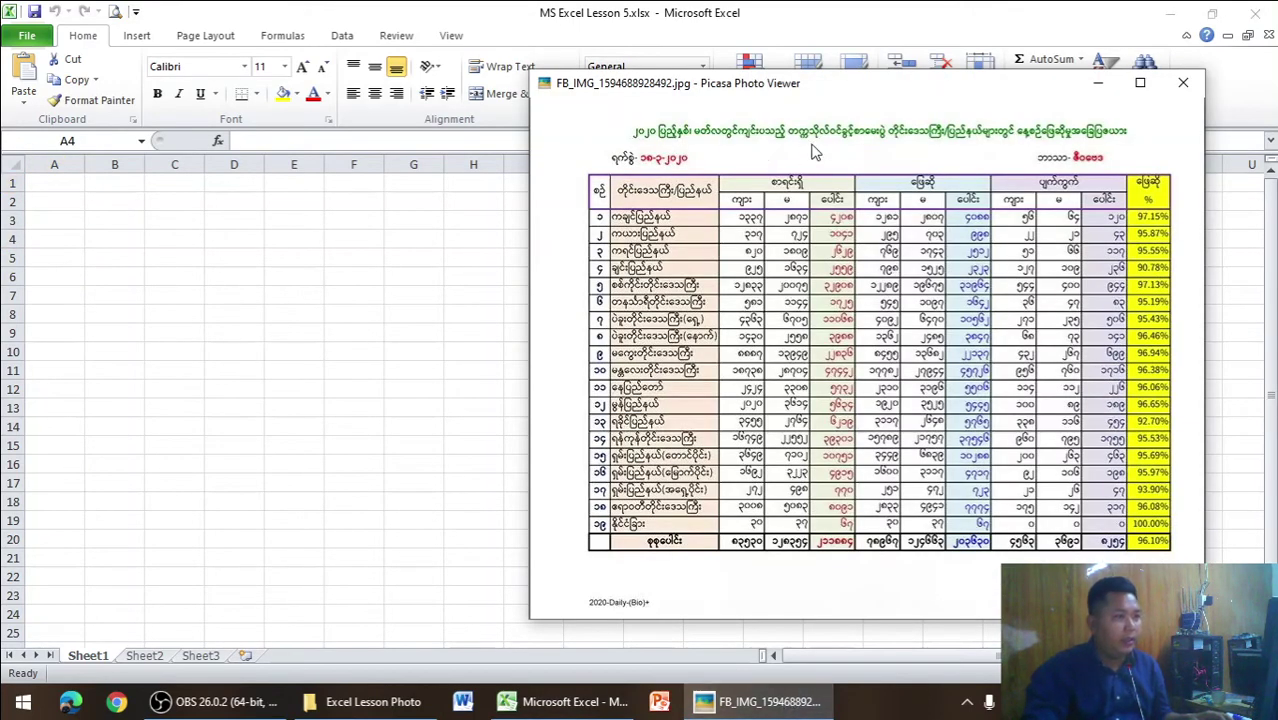
click(40, 244)
drag(45, 220, 45, 240)
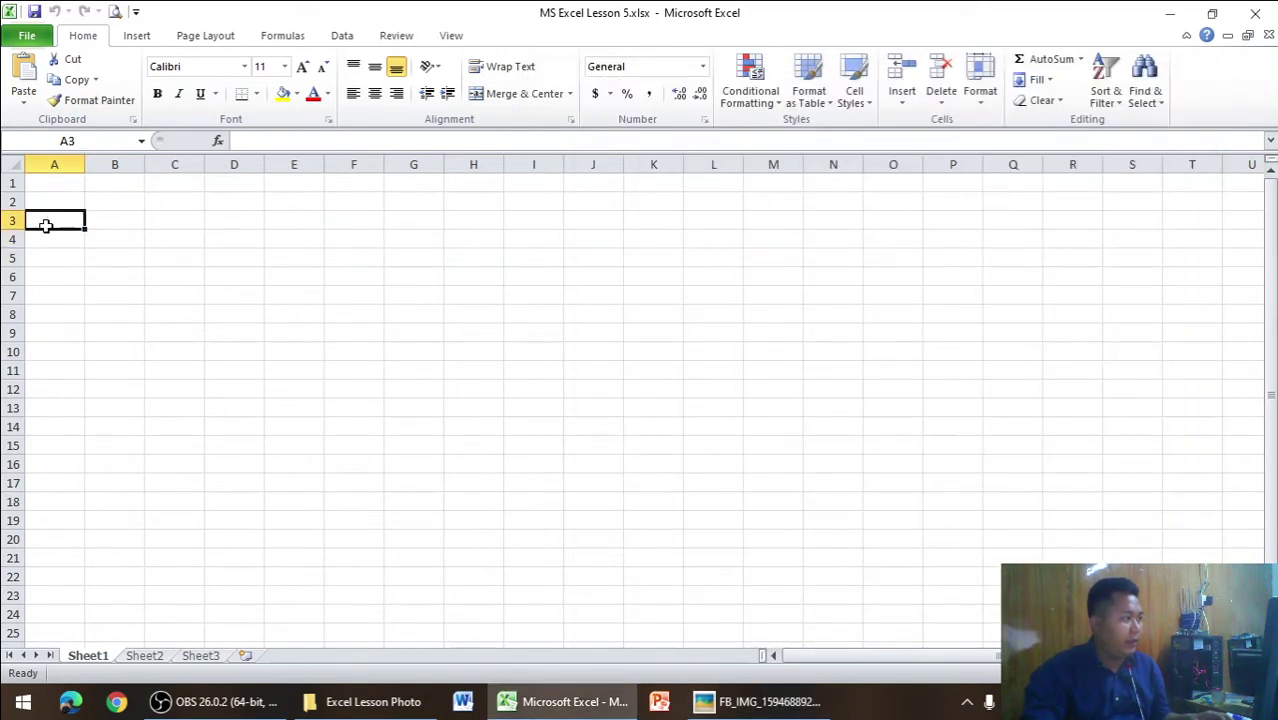
- Put an outside border around A3:A4 and make column A narrower
click(256, 94)
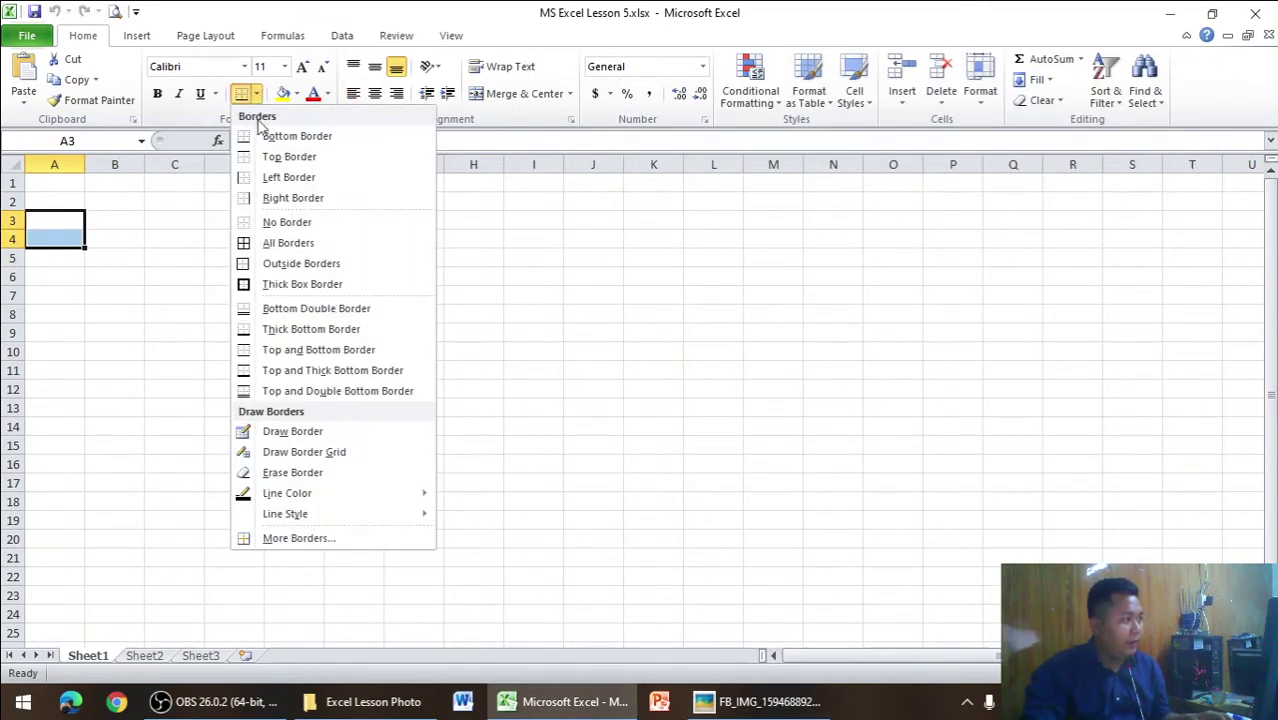
click(270, 266)
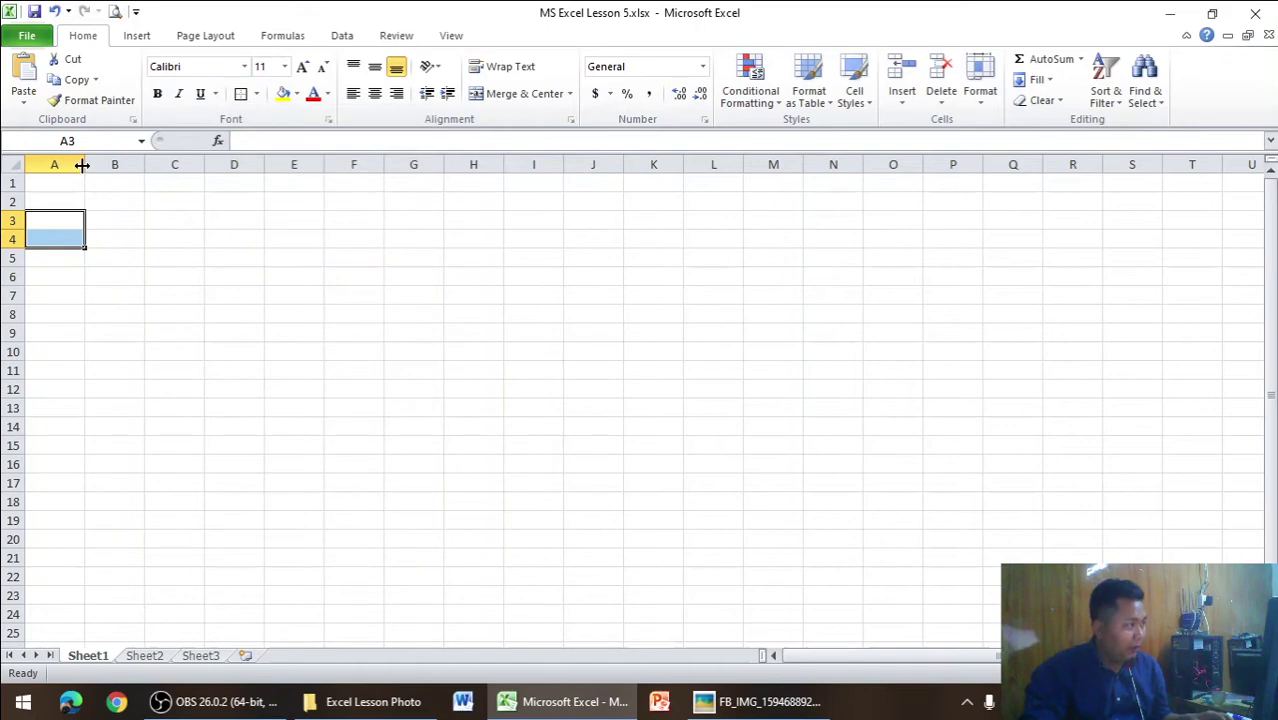
drag(82, 165, 58, 165)
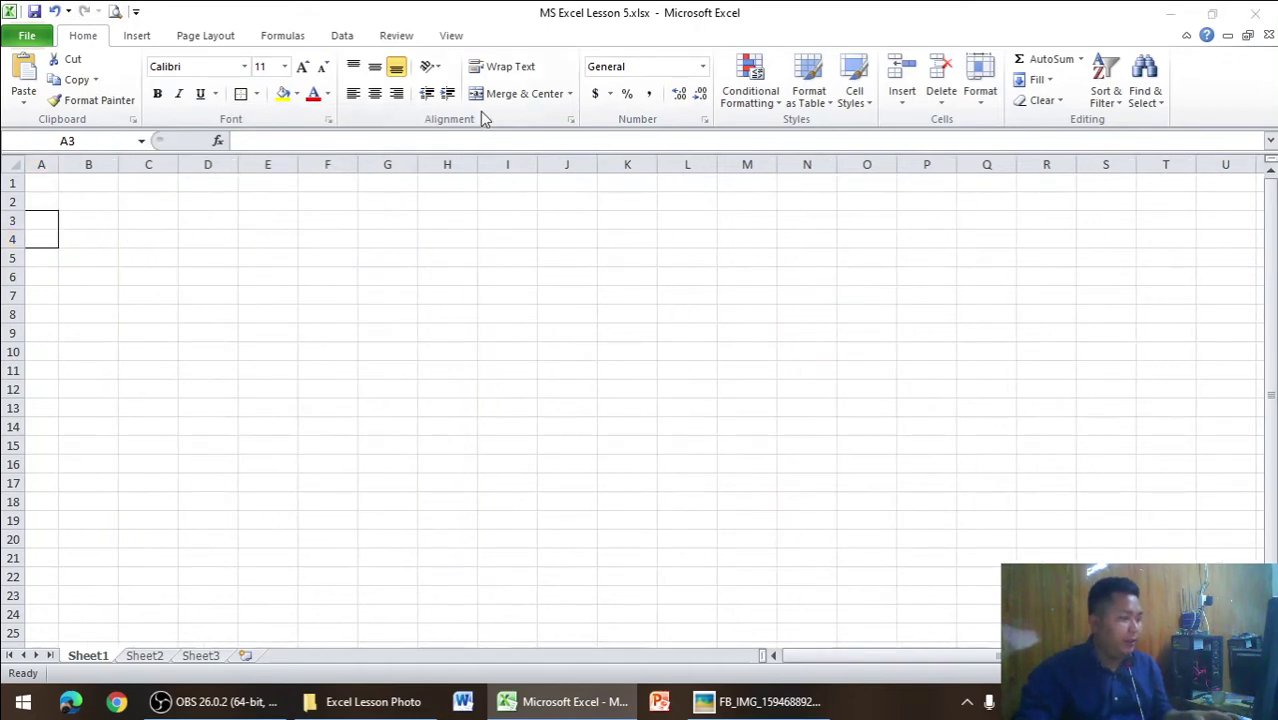
key(alt+Tab)
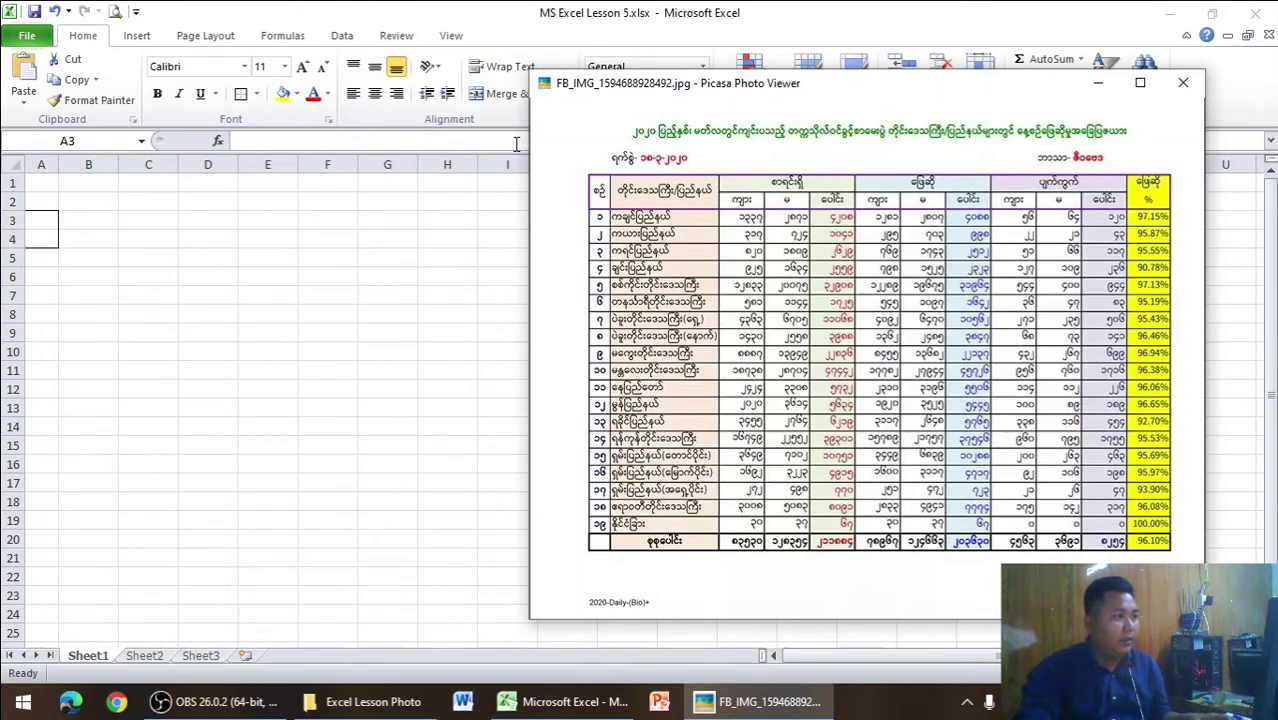
key(alt+Tab)
- Select B3:B4 and widen column B
drag(85, 228, 86, 240)
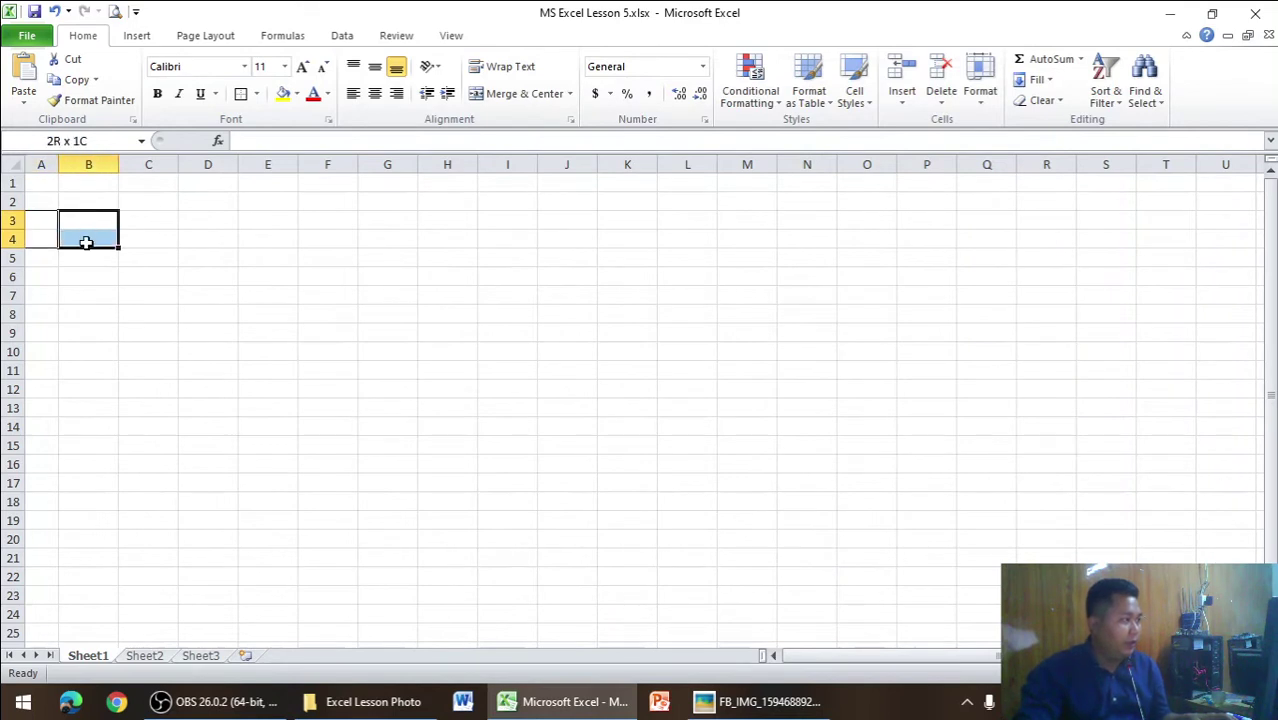
drag(118, 168, 175, 168)
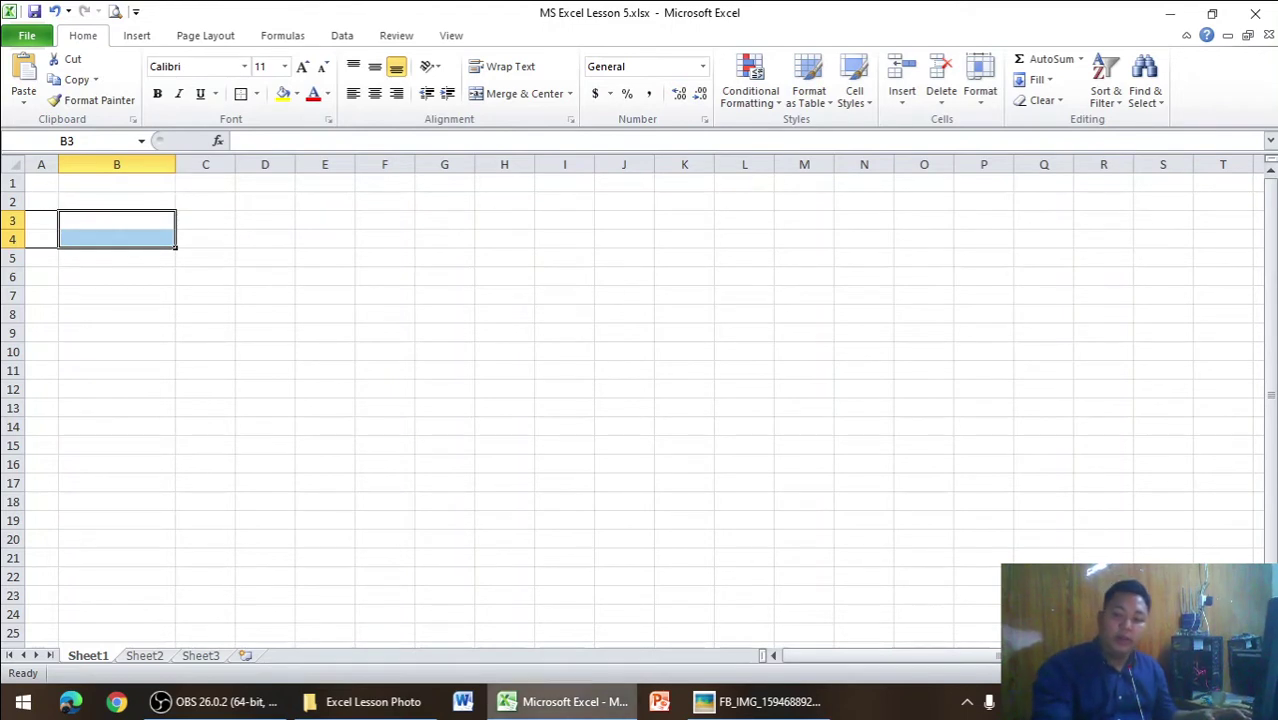
mouse_move(565, 701)
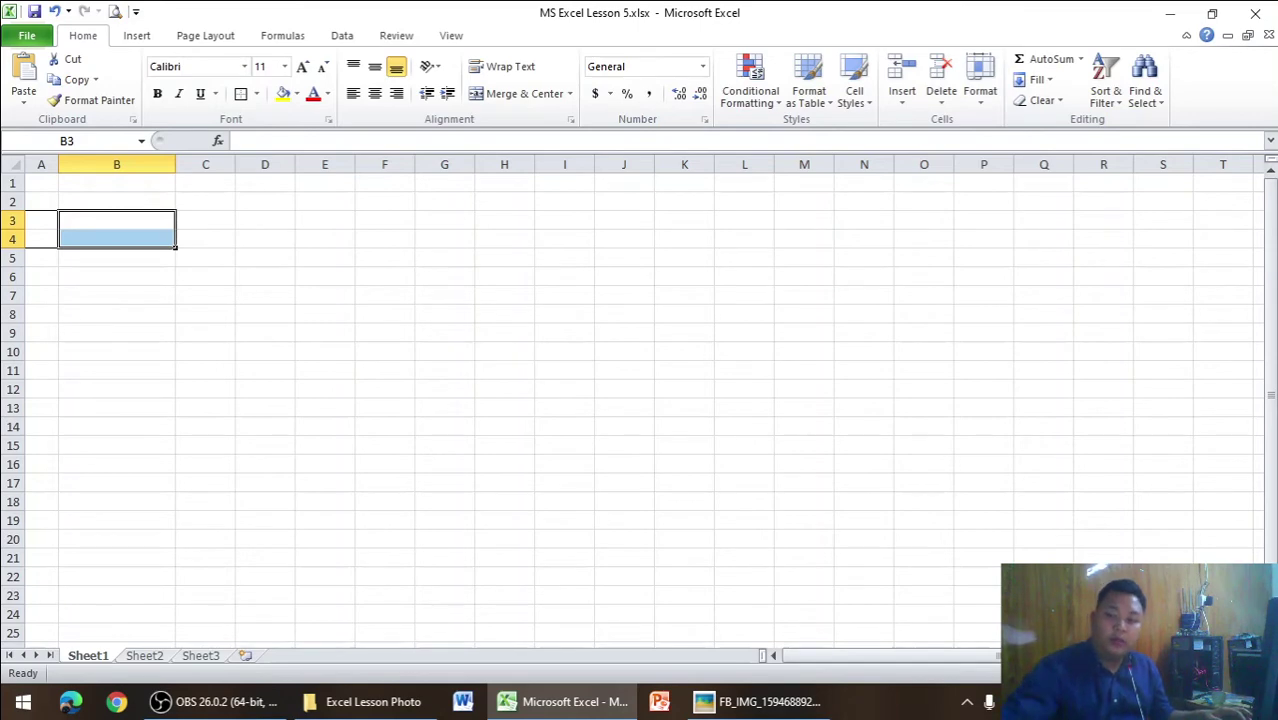
key(alt+Tab)
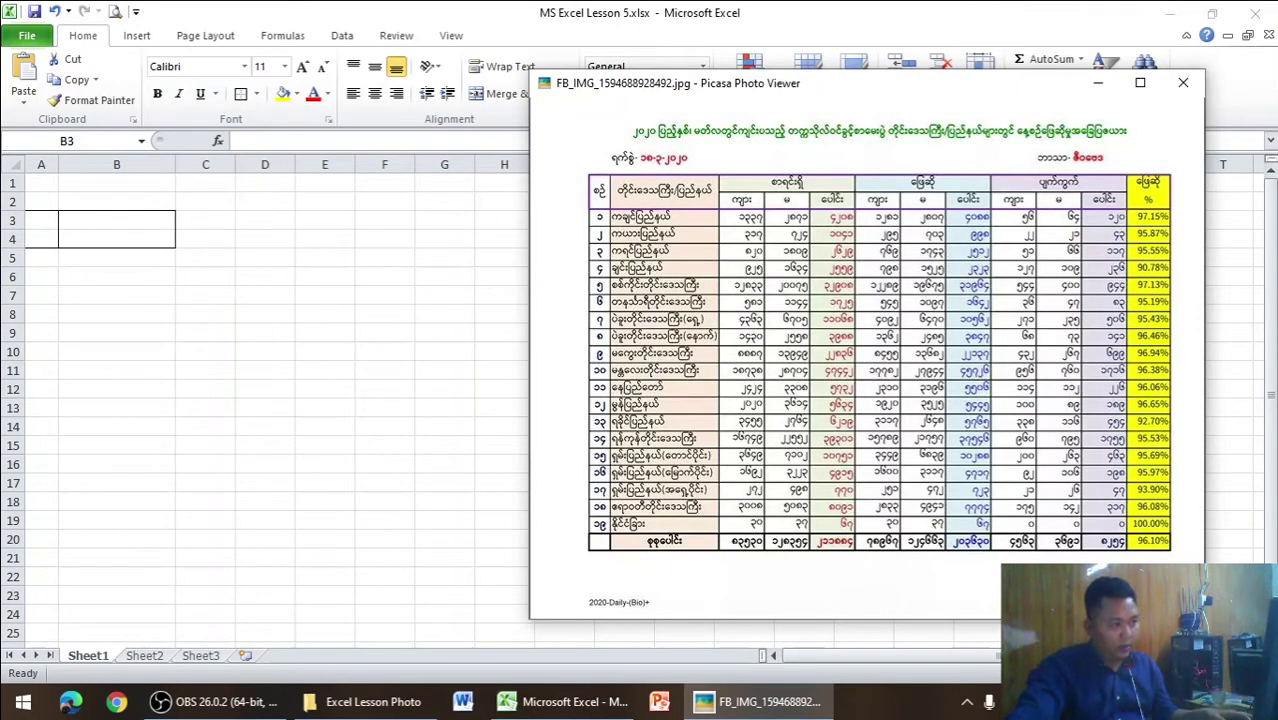
key(alt+Tab)
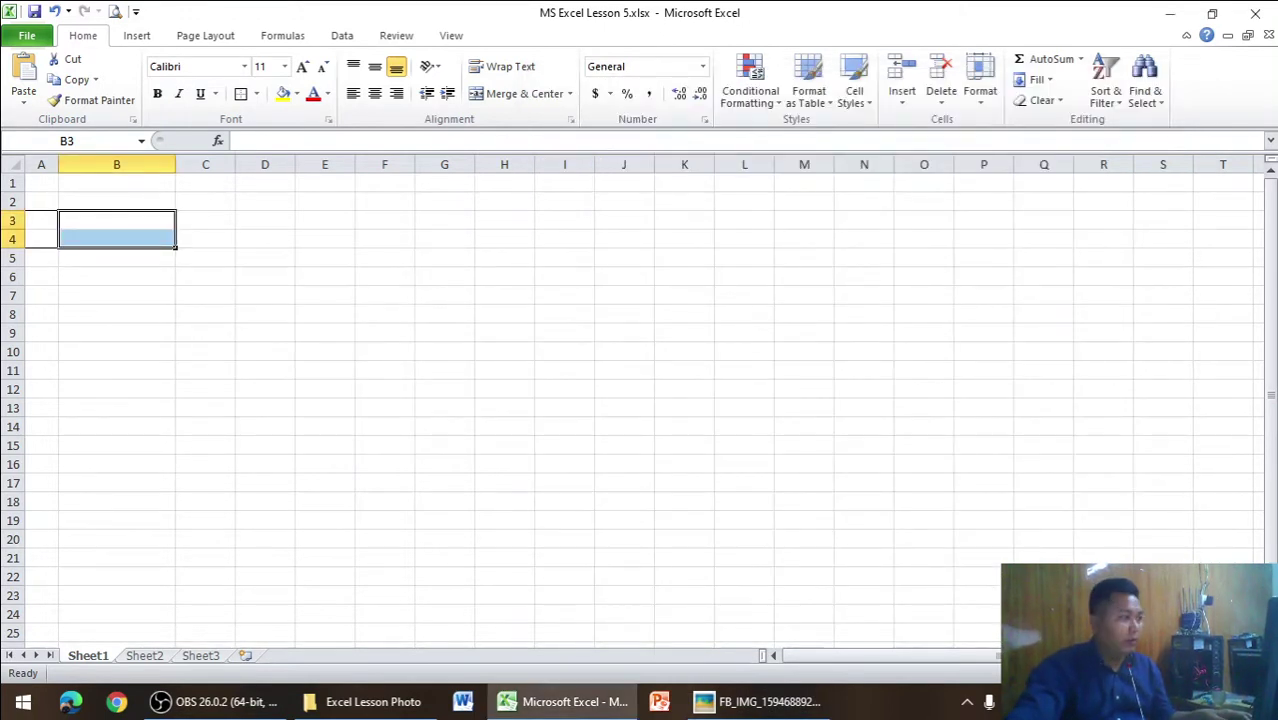
- Box C3:E3 with an outside border and give C4:E4 all borders
drag(215, 224, 342, 222)
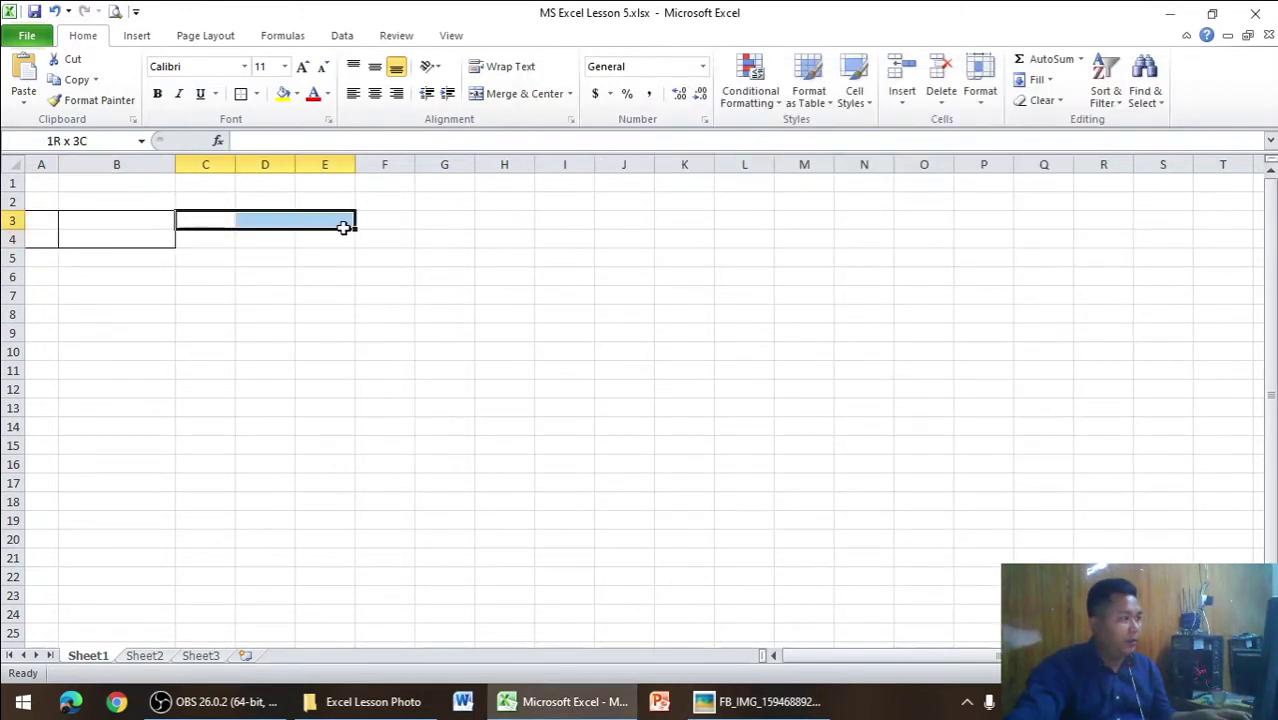
click(244, 95)
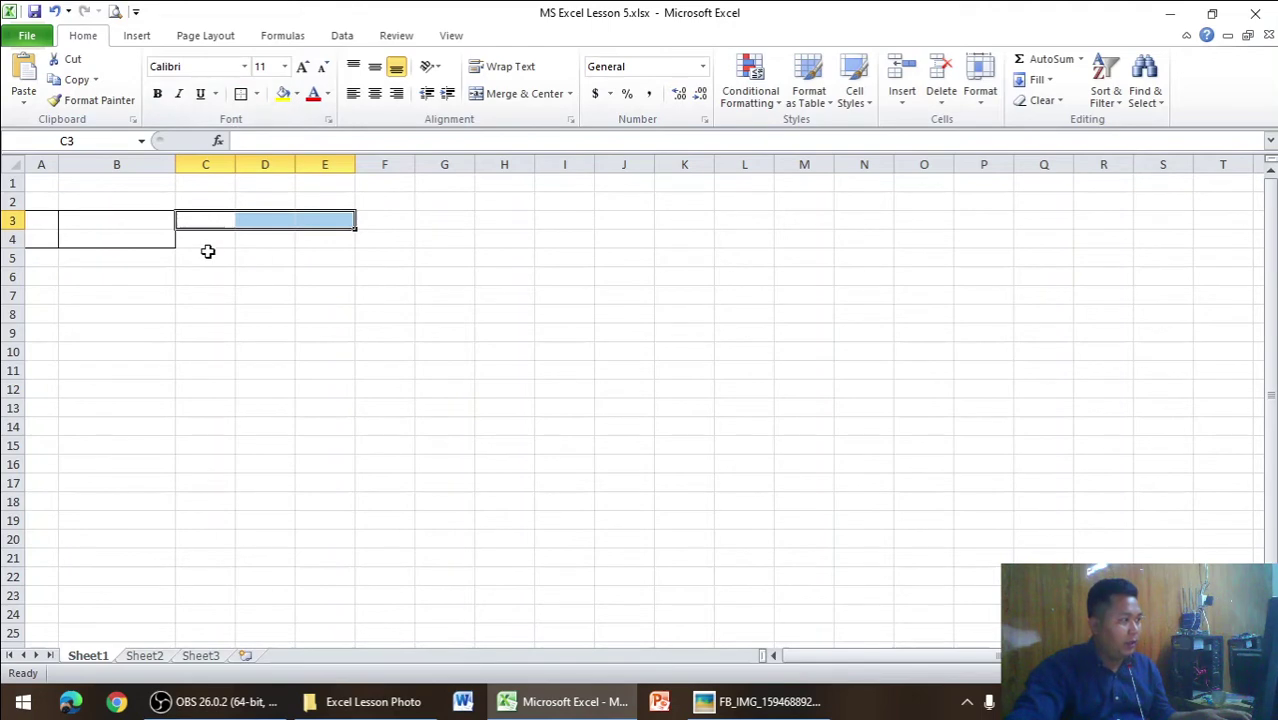
key(alt+Tab)
key(alt+Tab)
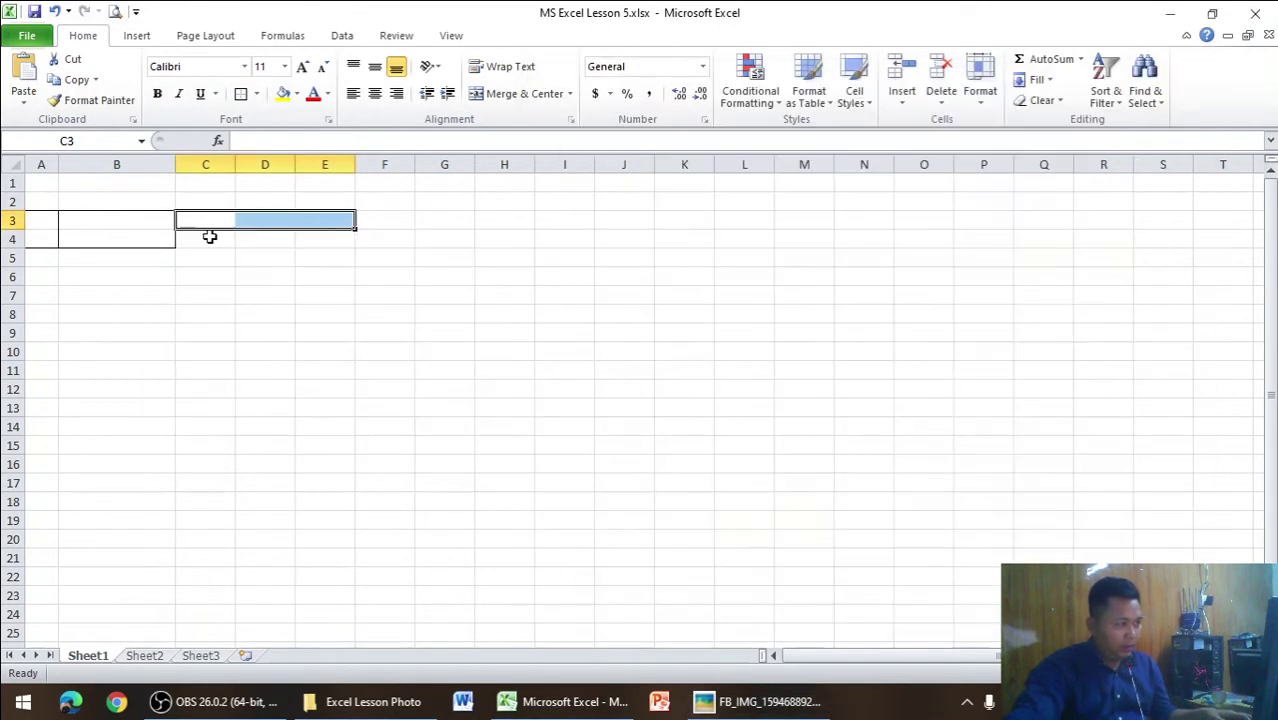
drag(208, 238, 320, 238)
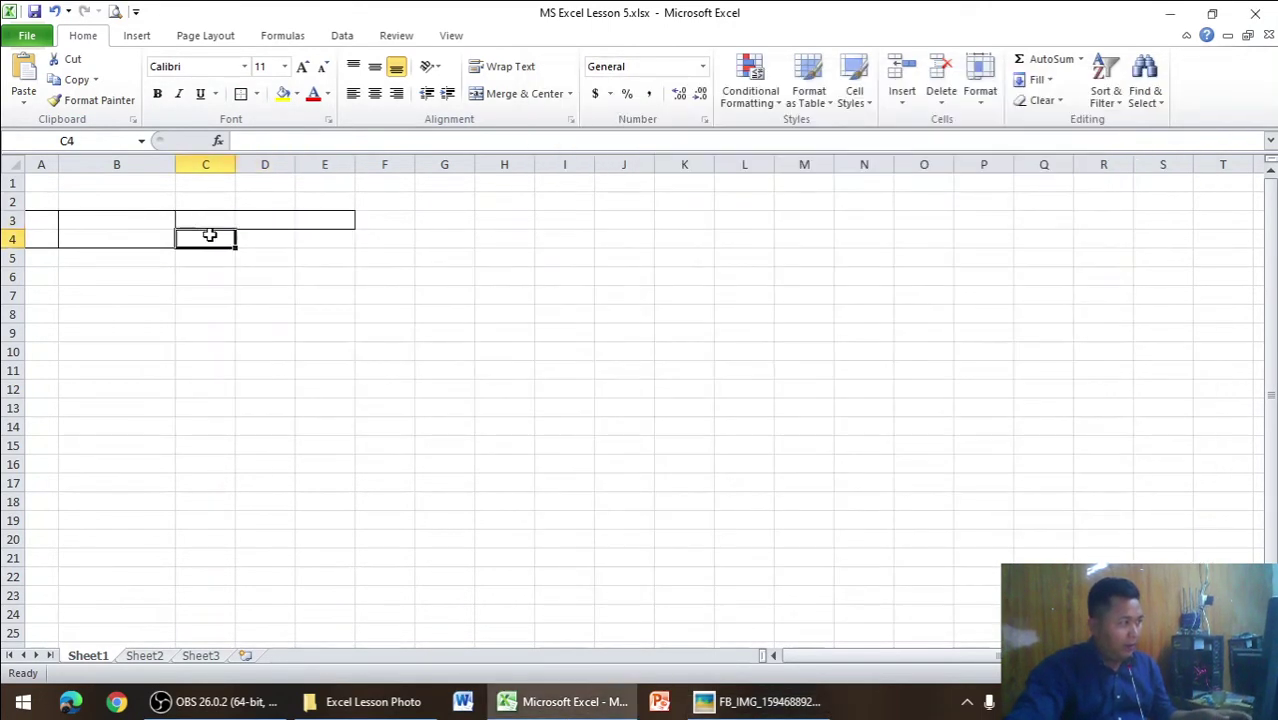
click(256, 94)
click(282, 247)
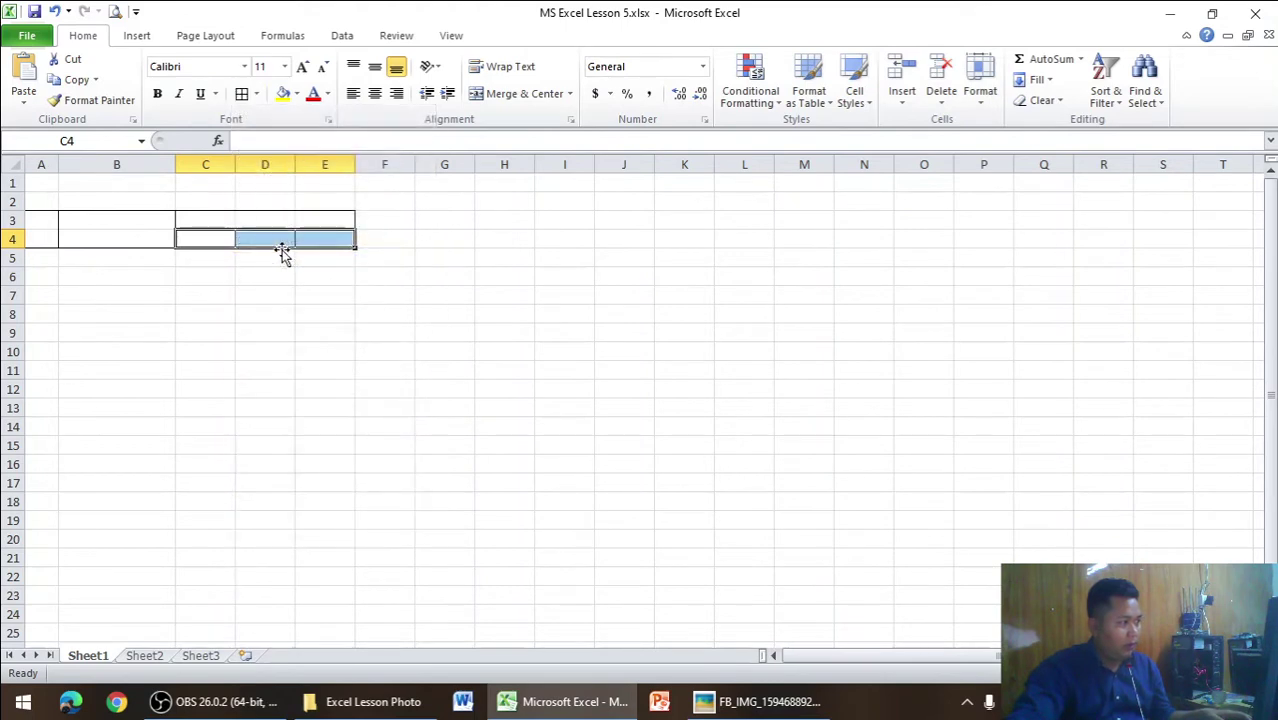
- Put an outside border around F3:H3
key(alt+Tab)
key(alt+Tab)
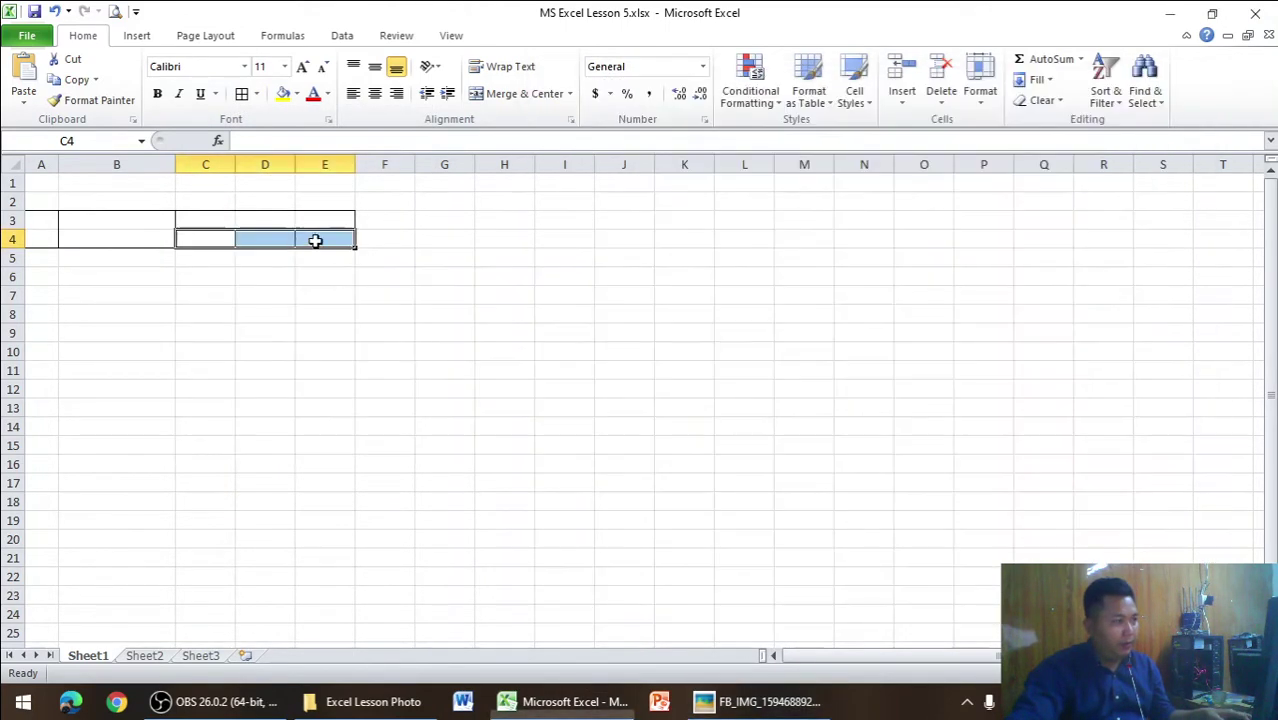
drag(374, 220, 493, 209)
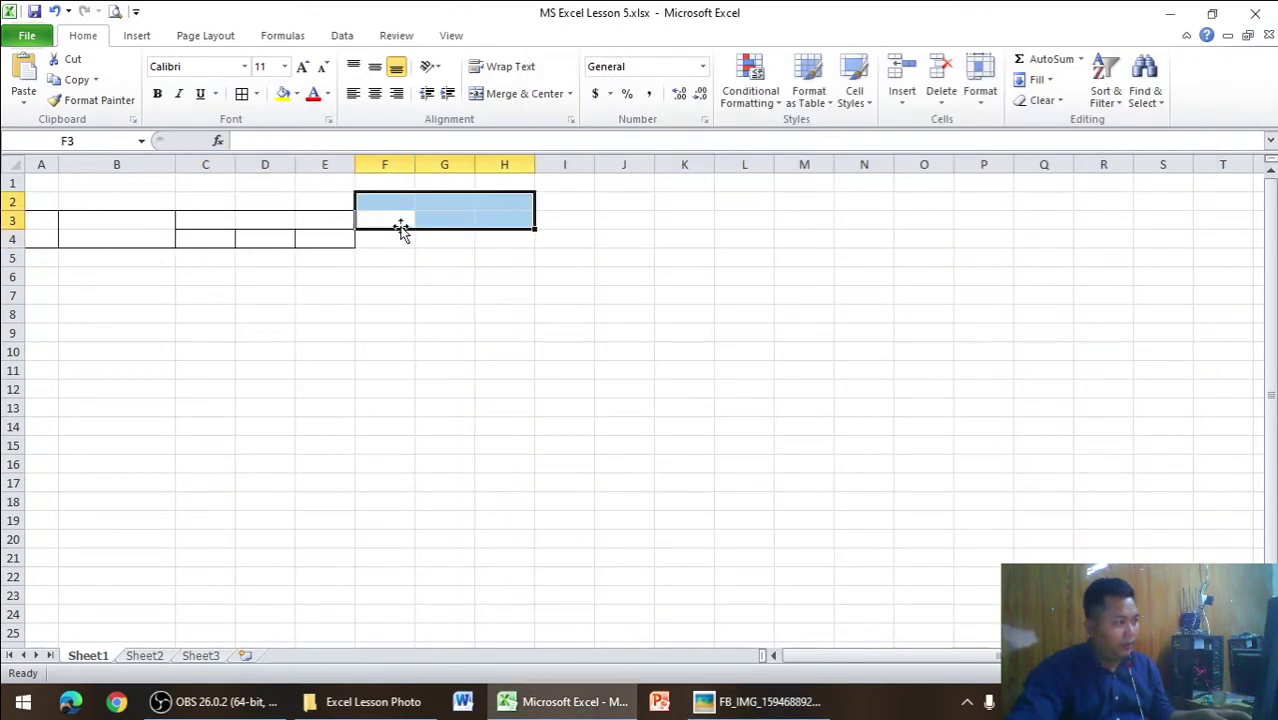
drag(400, 228, 482, 218)
key(ctrl+z)
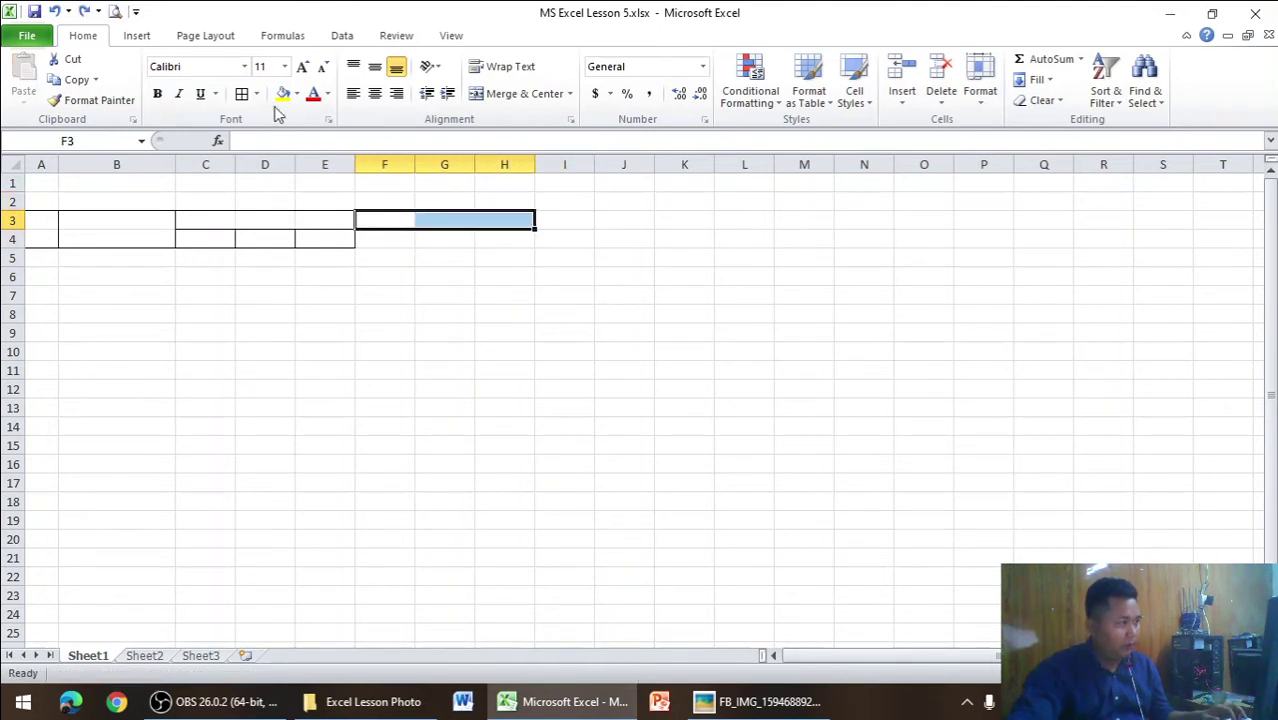
click(255, 100)
click(275, 260)
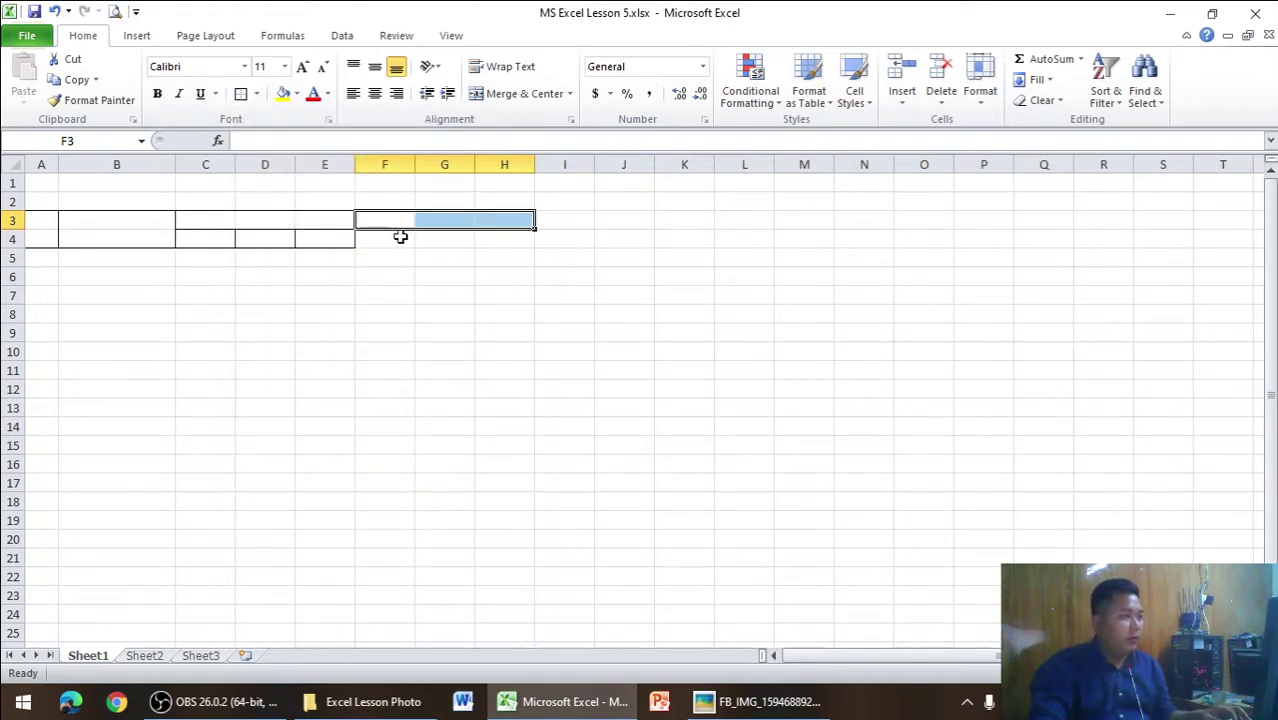
- Give F4:H4 all borders and preview the printed sheet
drag(400, 237, 519, 236)
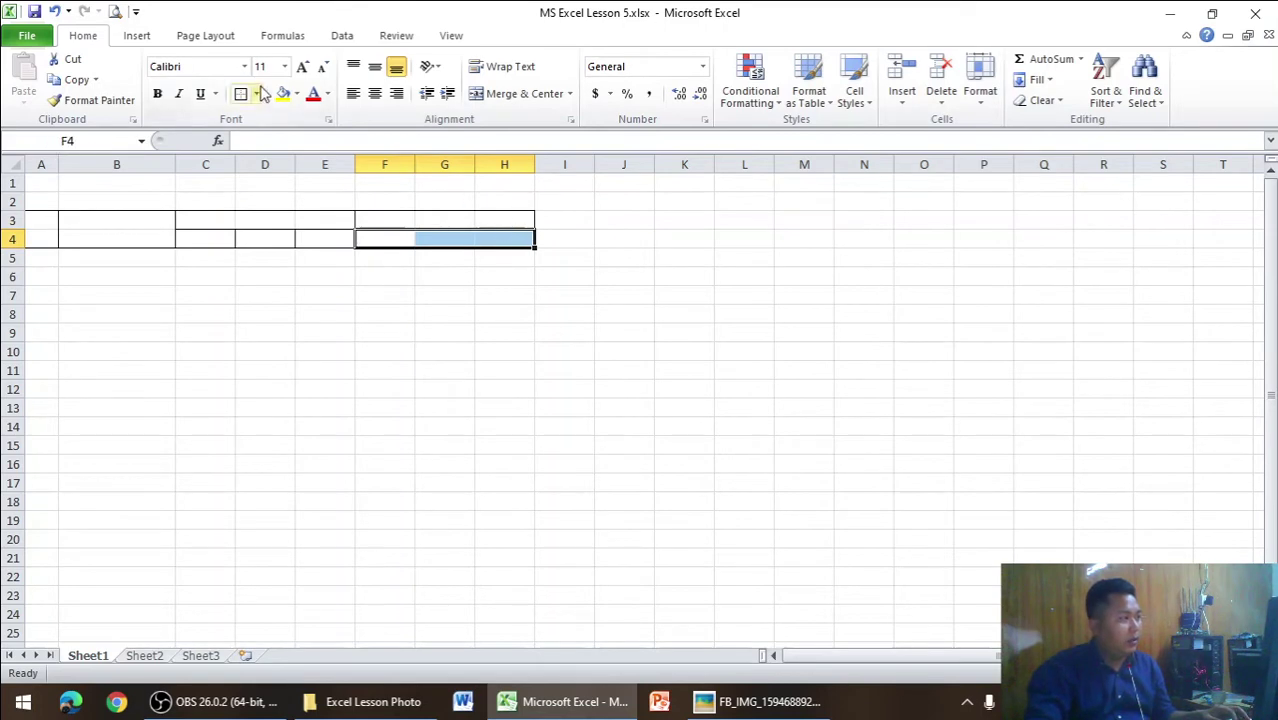
click(257, 93)
click(255, 240)
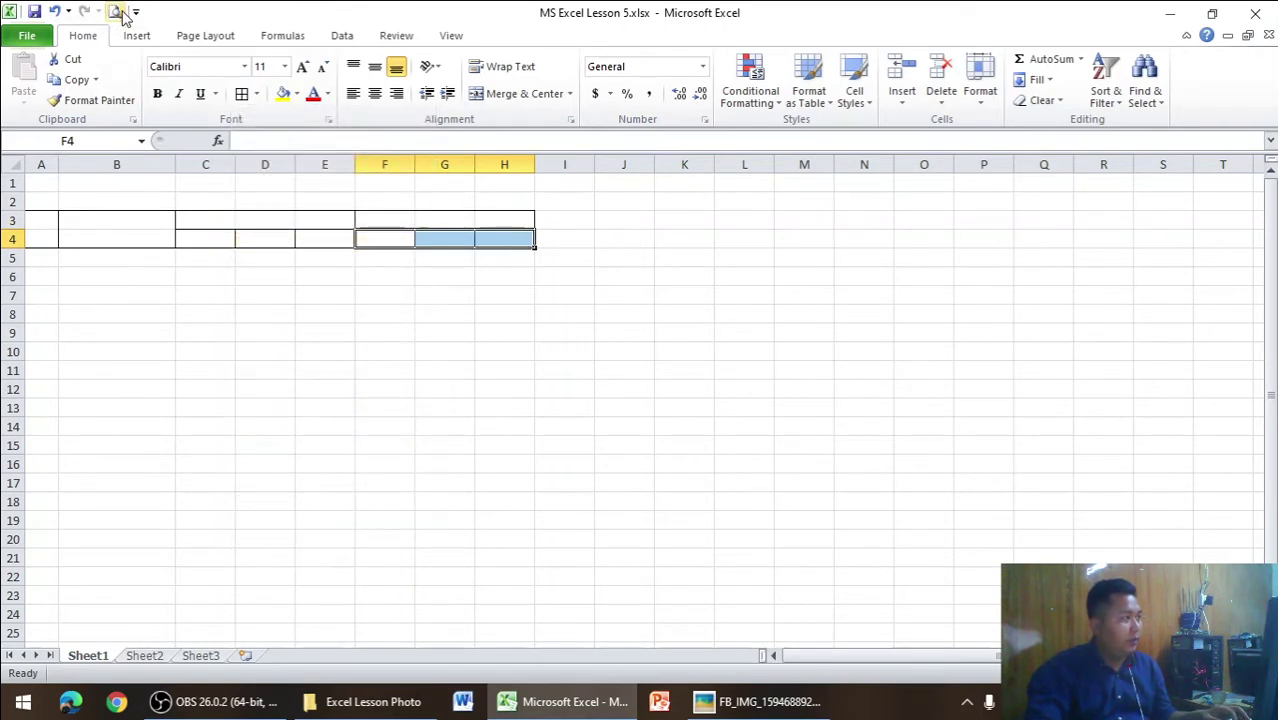
click(118, 11)
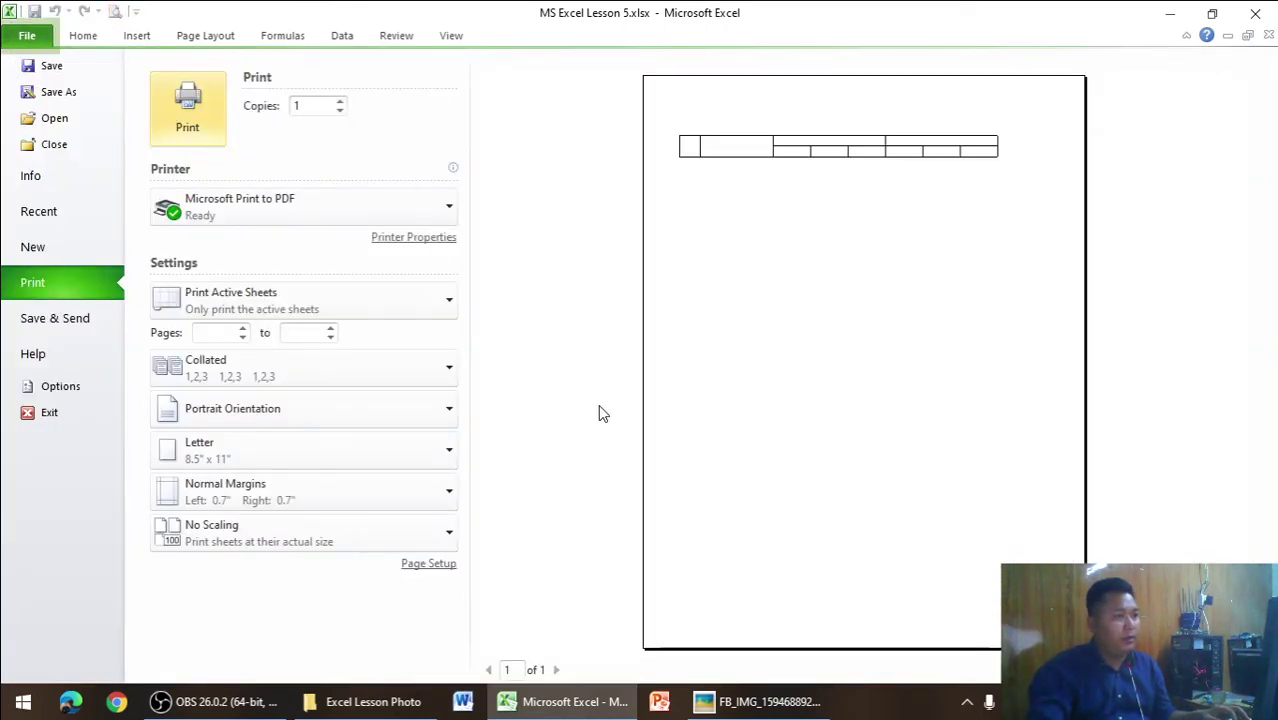
- Set the page to landscape orientation, Narrow margins and A4 paper size
click(88, 37)
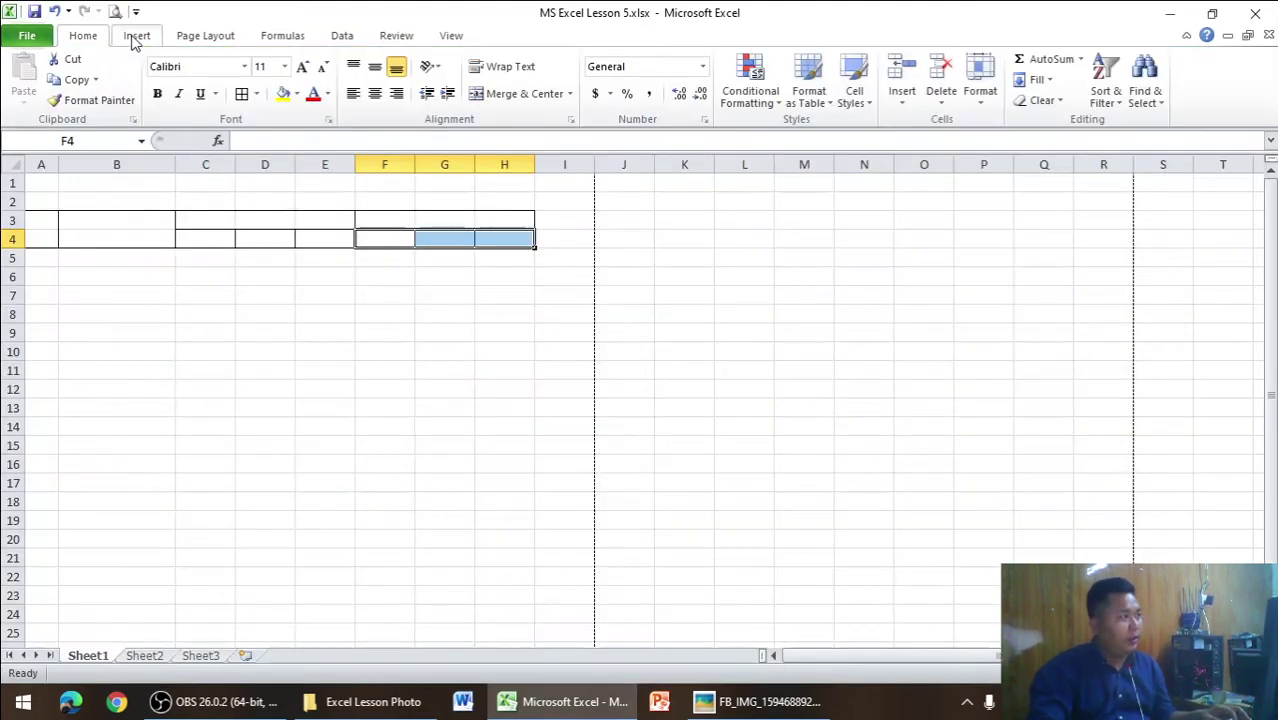
click(230, 40)
click(205, 92)
click(234, 176)
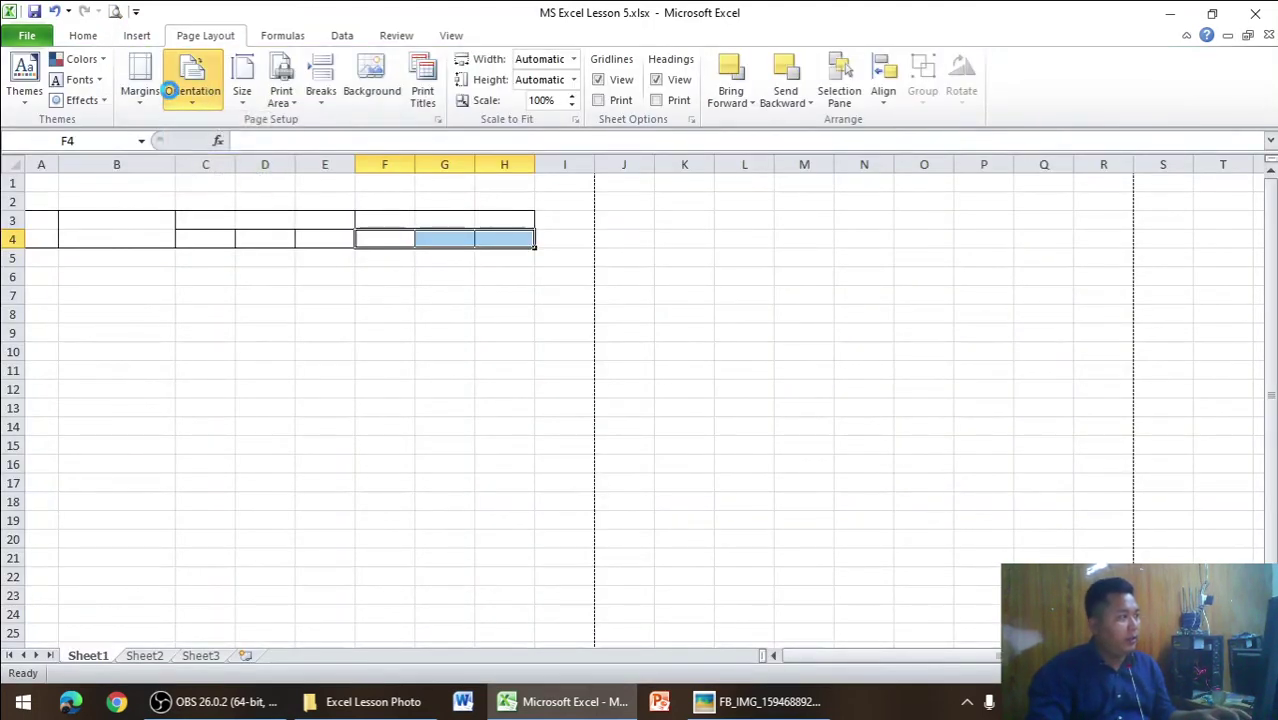
click(145, 97)
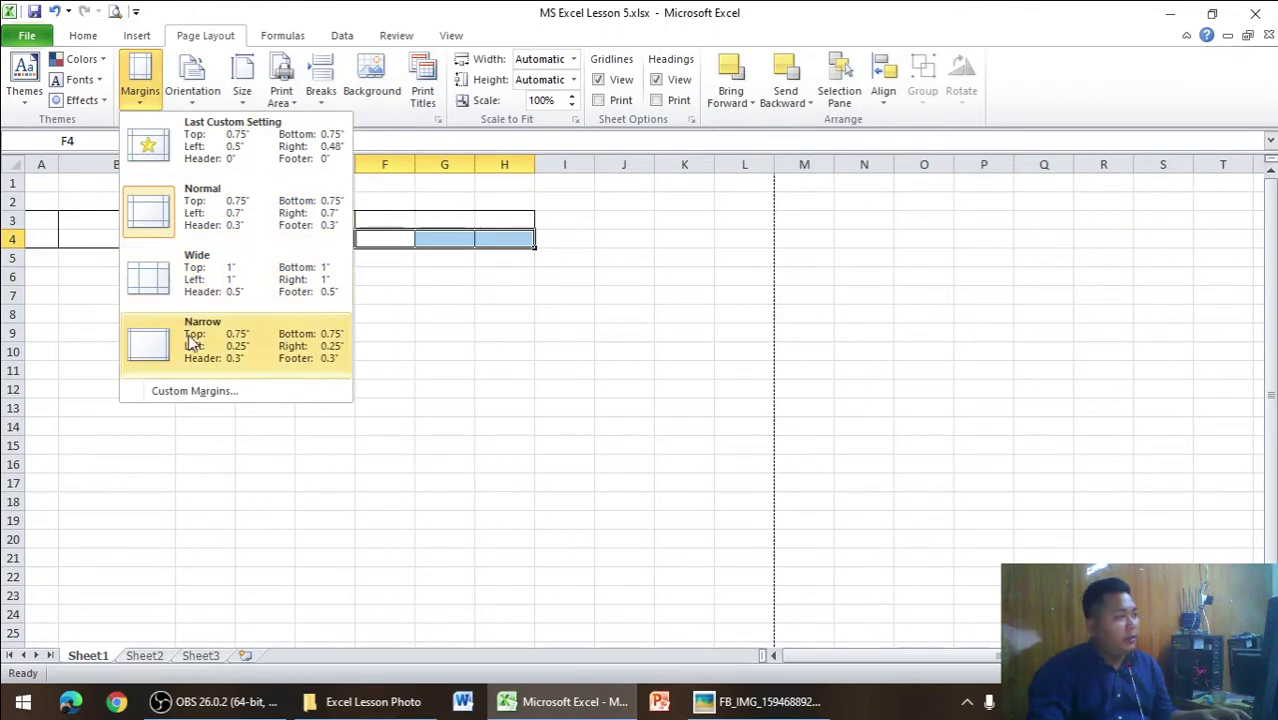
click(150, 345)
click(242, 90)
click(275, 385)
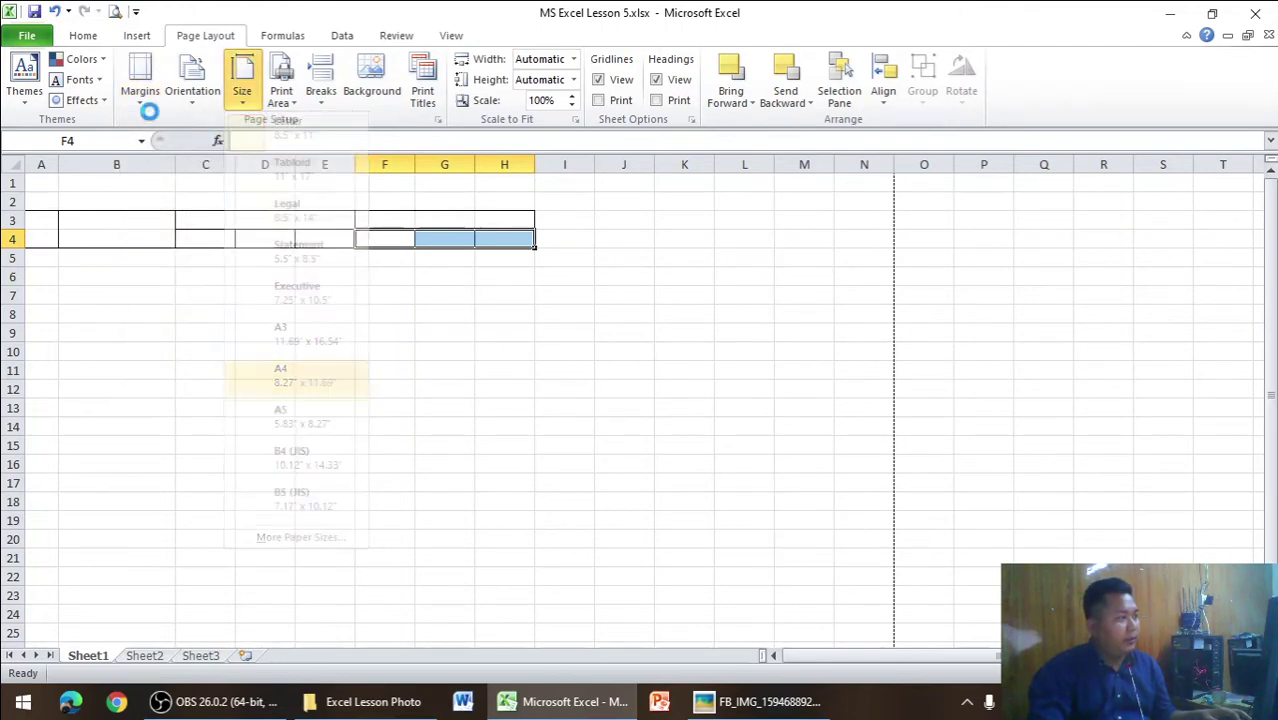
click(82, 38)
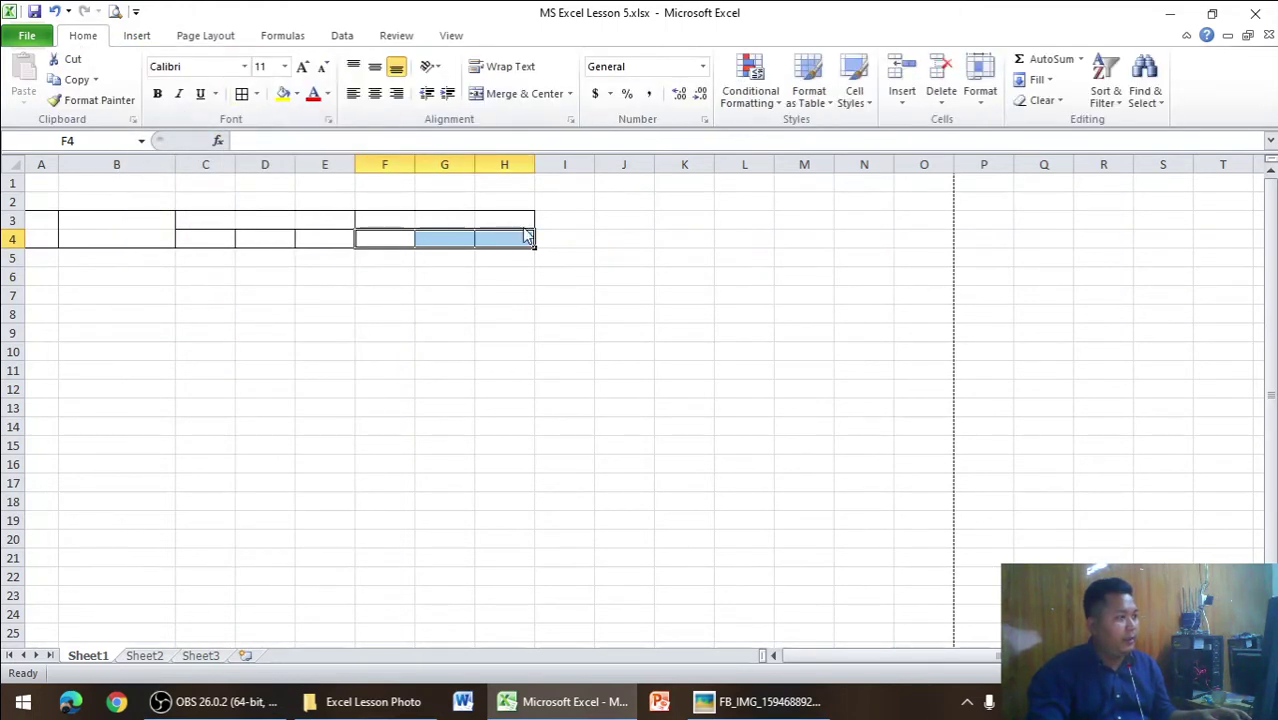
- Put an outside border around I3:K3
click(565, 228)
key(alt+Tab)
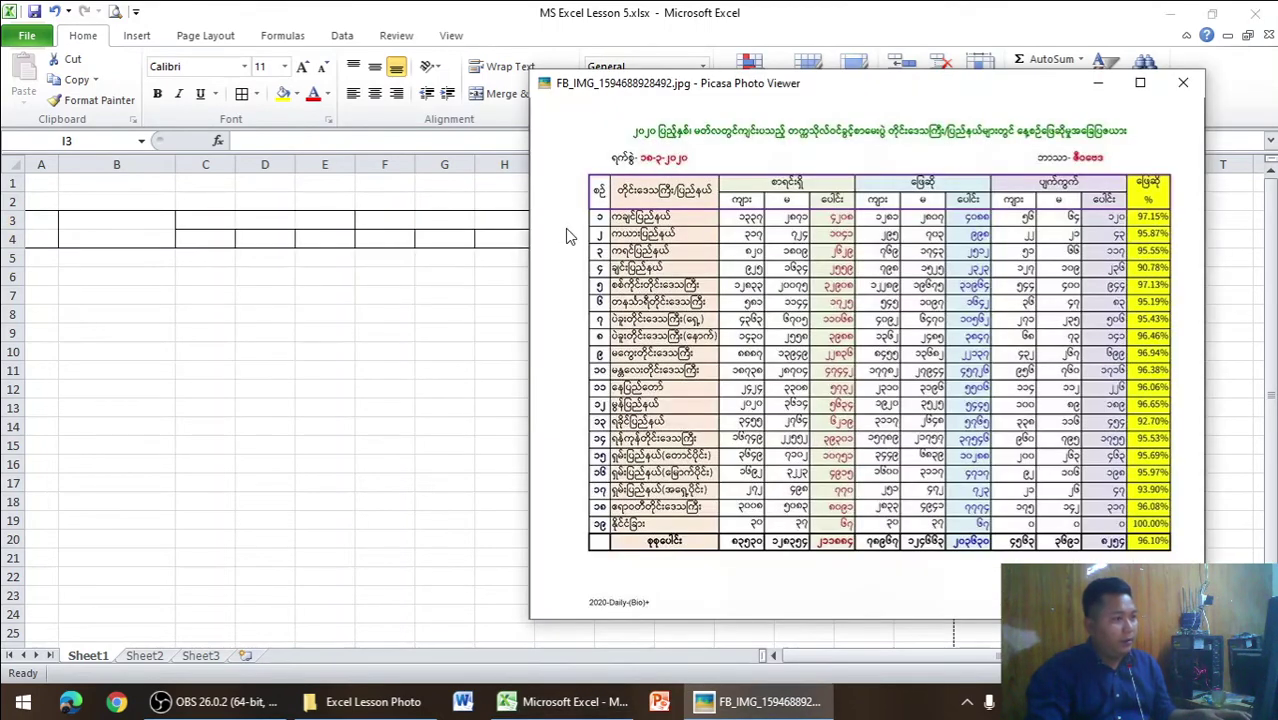
key(alt+Tab)
drag(577, 224, 680, 219)
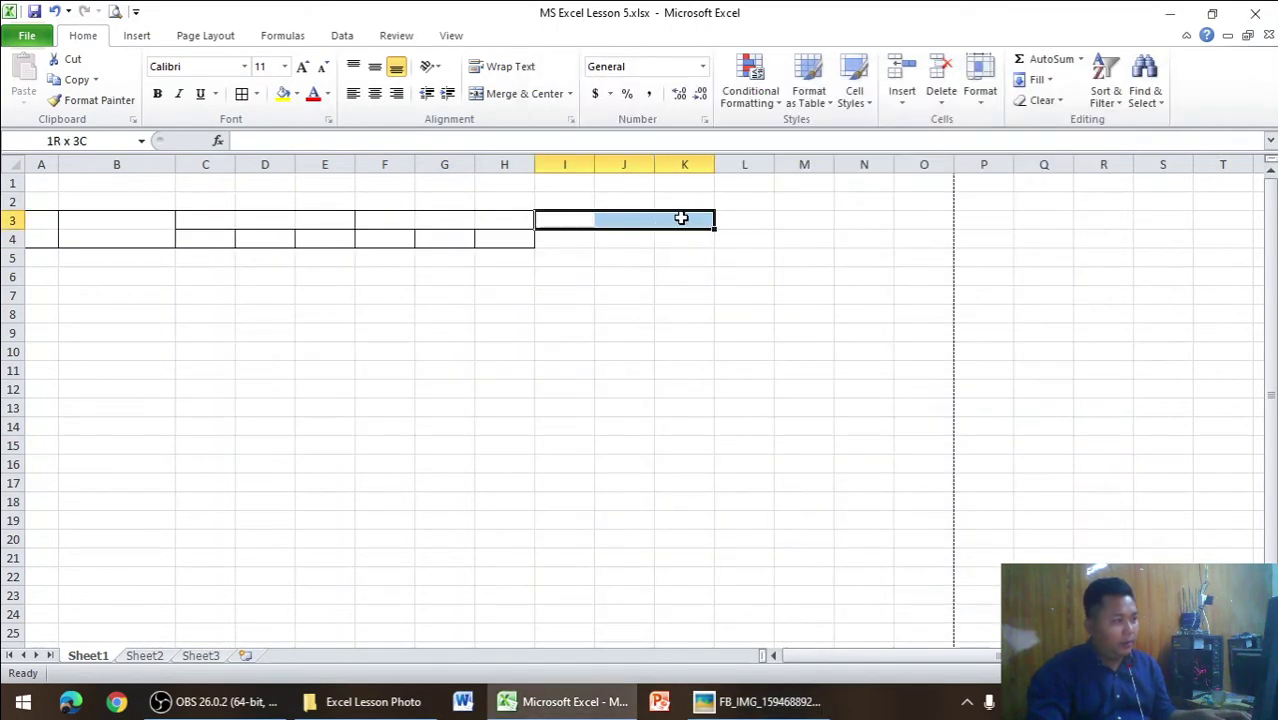
click(257, 93)
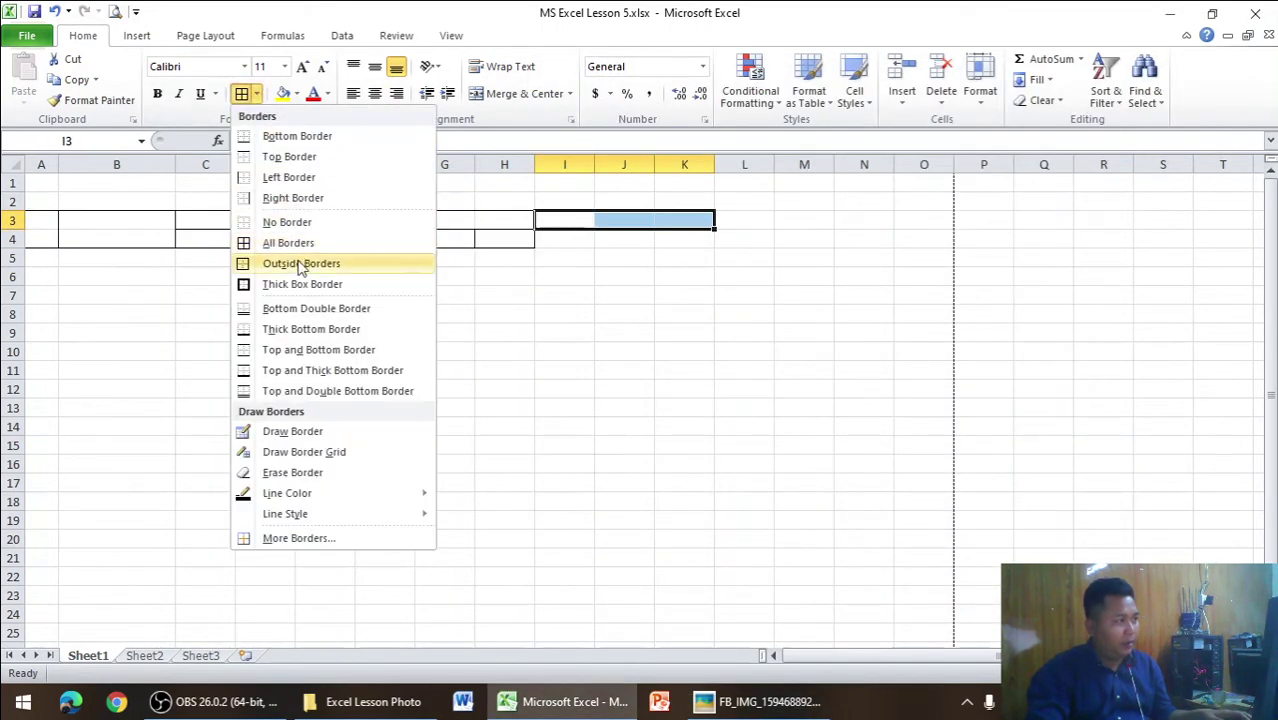
click(300, 263)
- Apply All Borders to I4:K4
drag(568, 242, 676, 237)
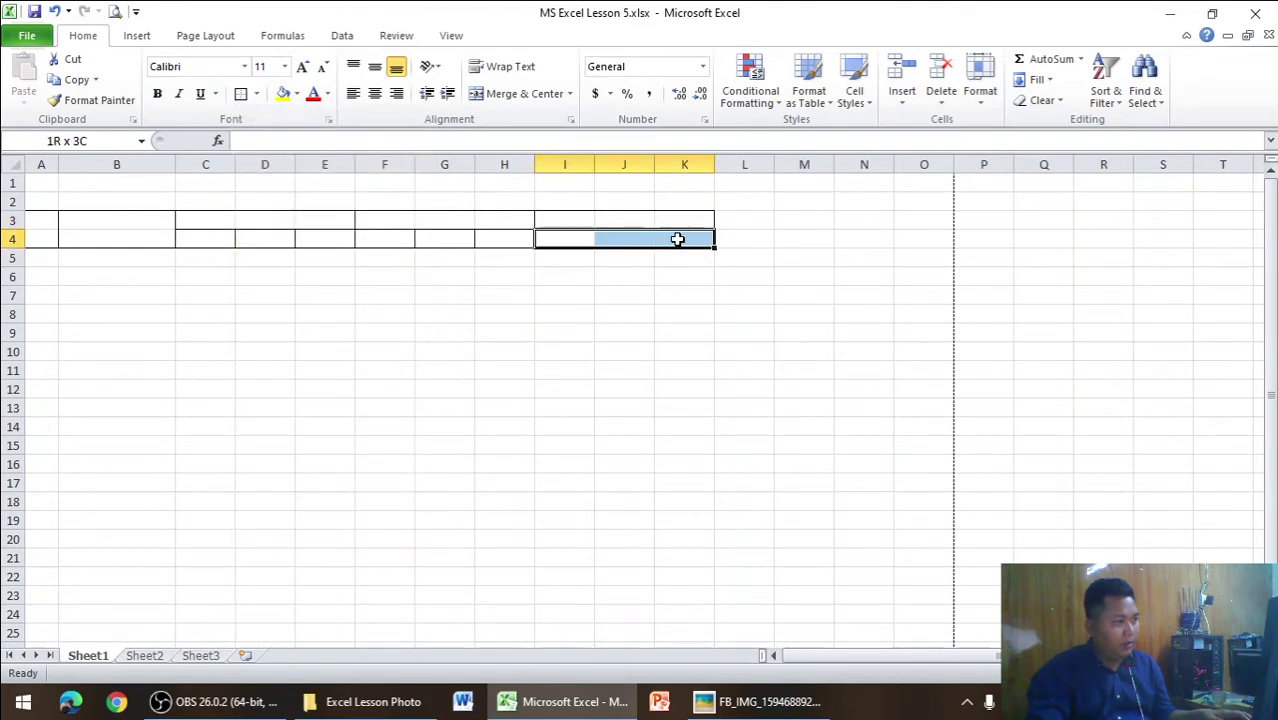
click(257, 93)
click(258, 245)
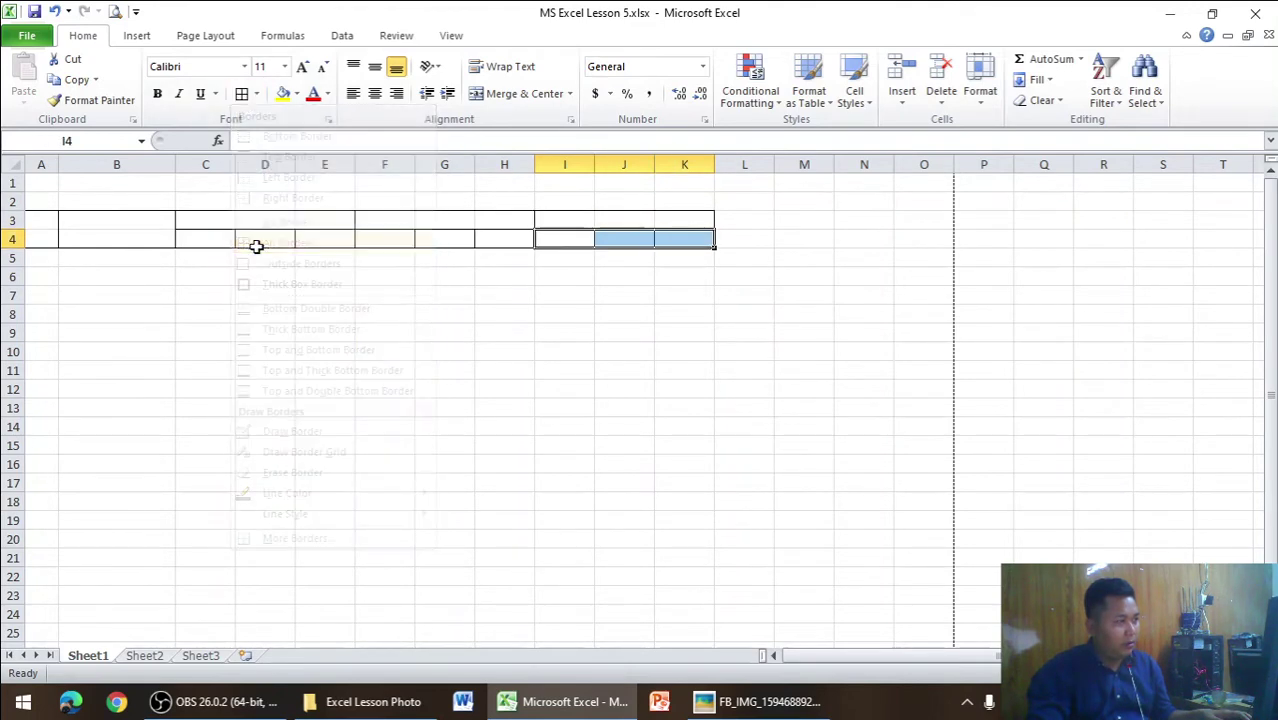
key(alt+Tab)
key(alt+Tab)
click(560, 292)
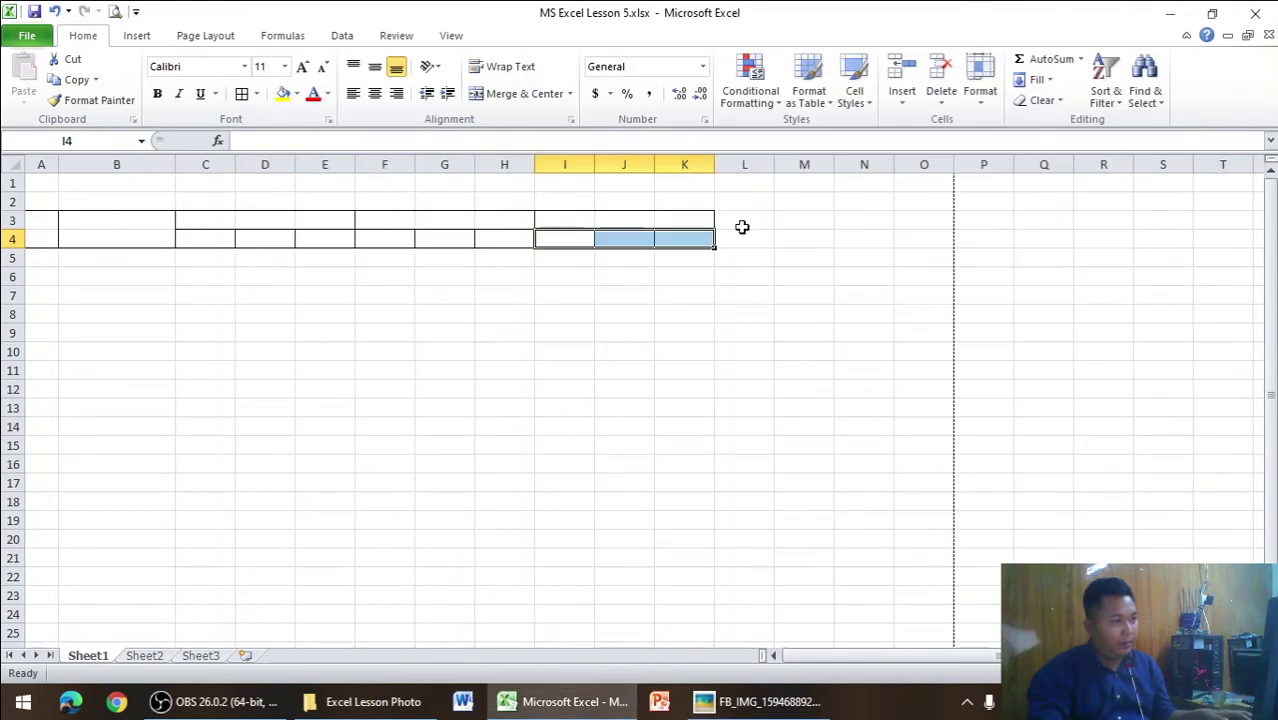
- Draw an outline box around L3:L4 and compare with the reference photo
drag(742, 223, 742, 234)
click(257, 94)
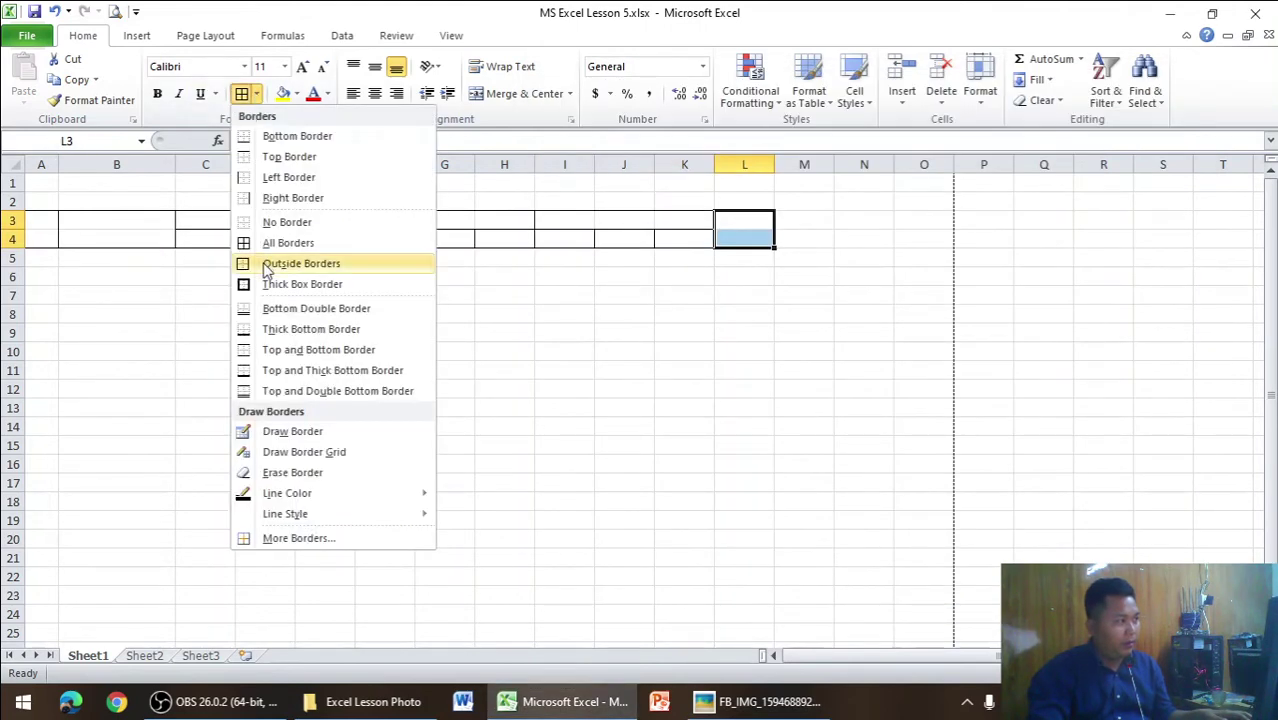
click(267, 265)
key(alt+Tab)
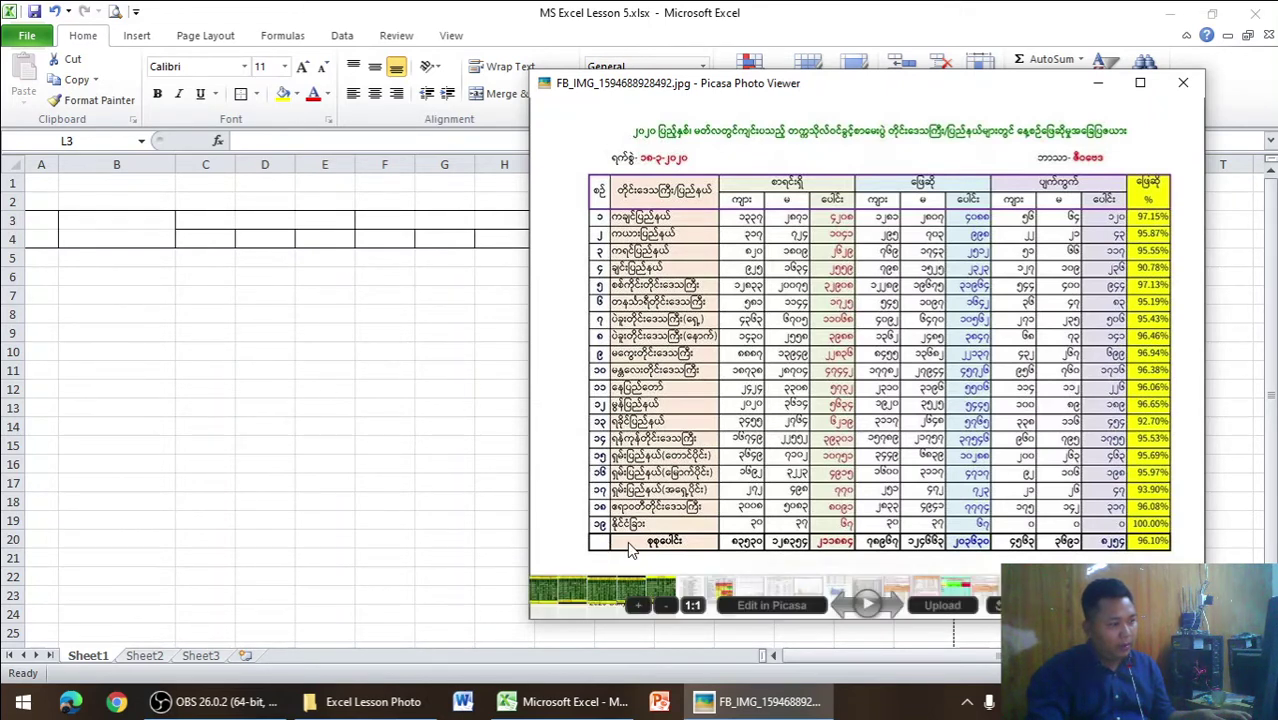
key(alt+Tab)
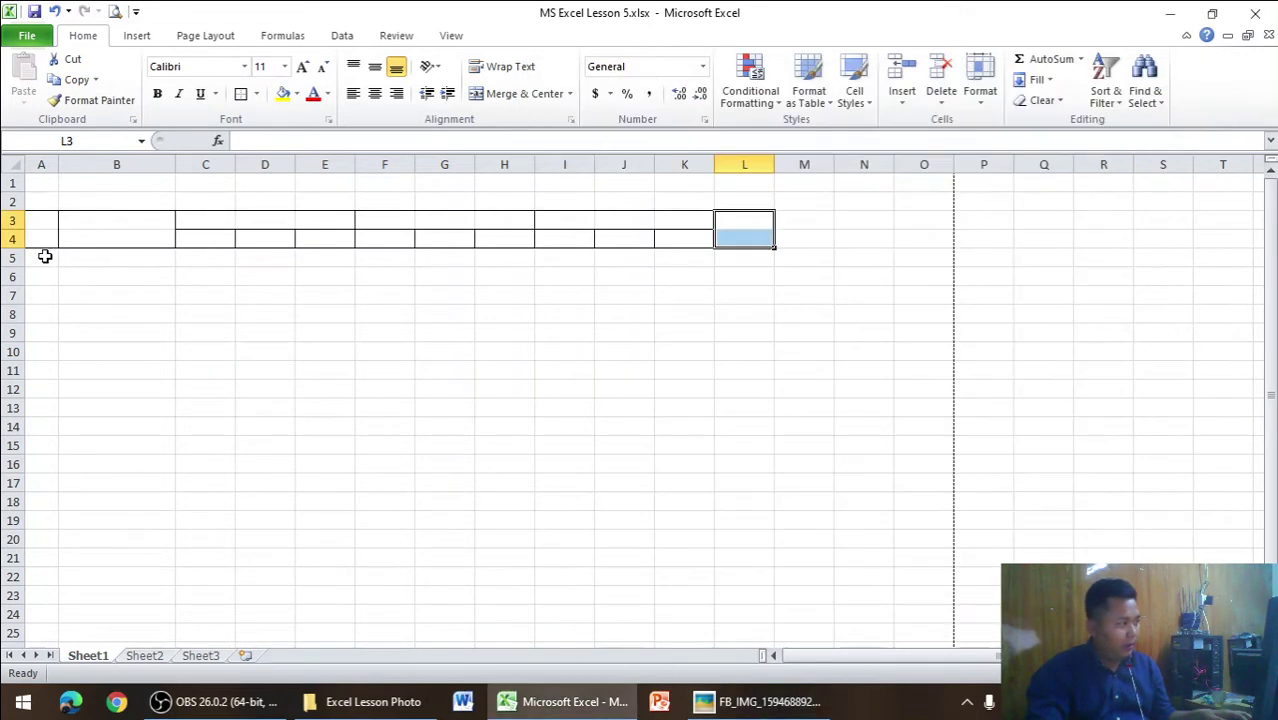
- Apply All Borders to A5:L24 and check the frame against the reference photo
drag(44, 257, 41, 379)
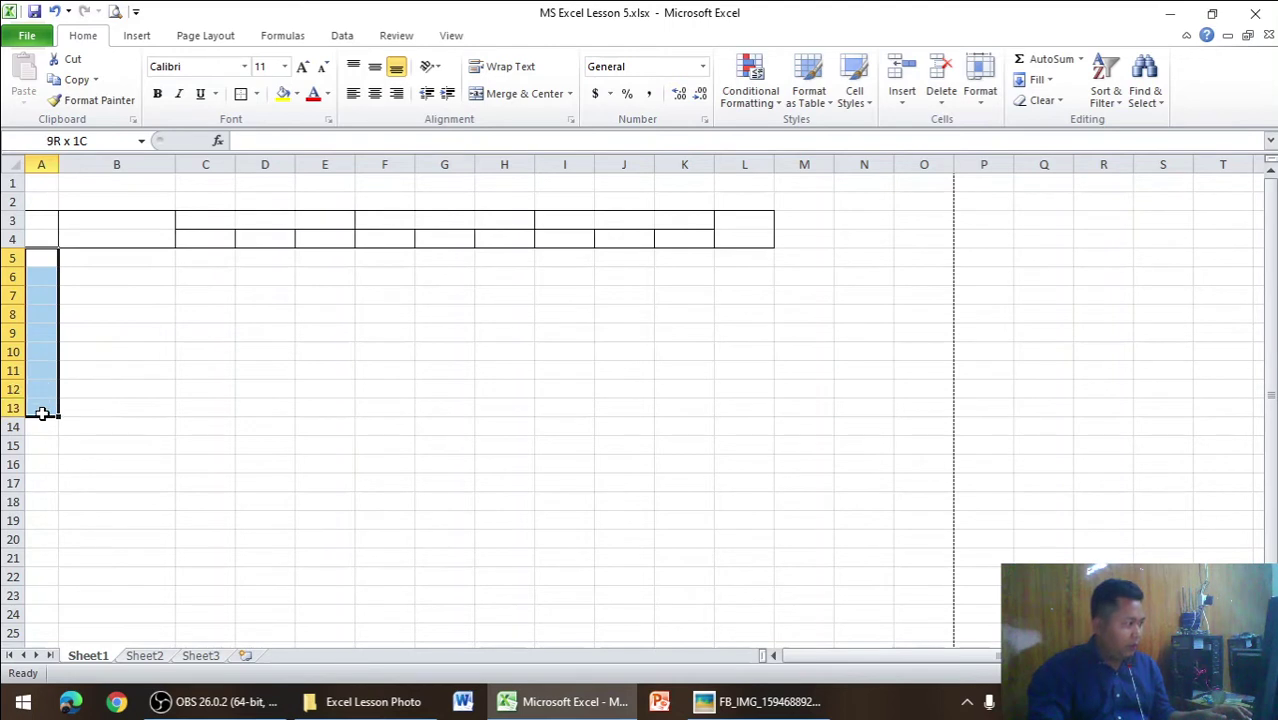
mouse_move(41, 379)
mouse_down()
mouse_move(40, 608)
mouse_move(779, 594)
mouse_move(755, 613)
mouse_up()
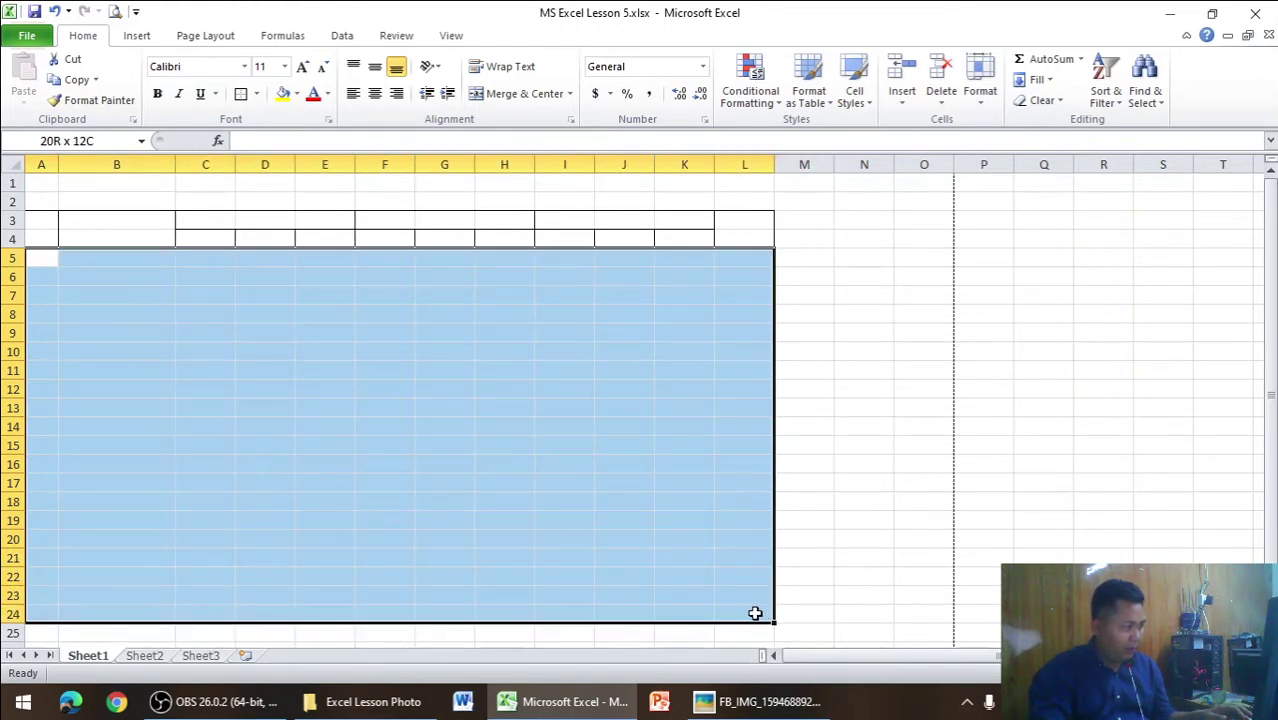
click(256, 93)
click(287, 243)
click(240, 276)
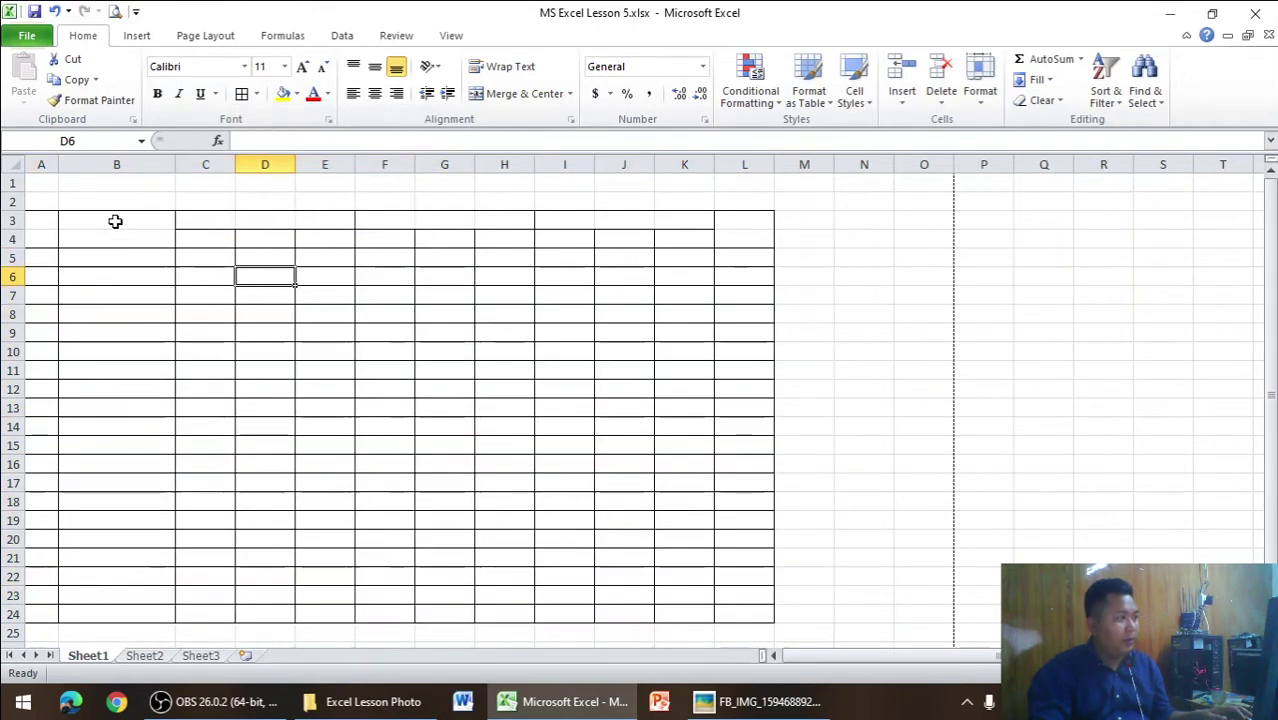
key(alt+Tab)
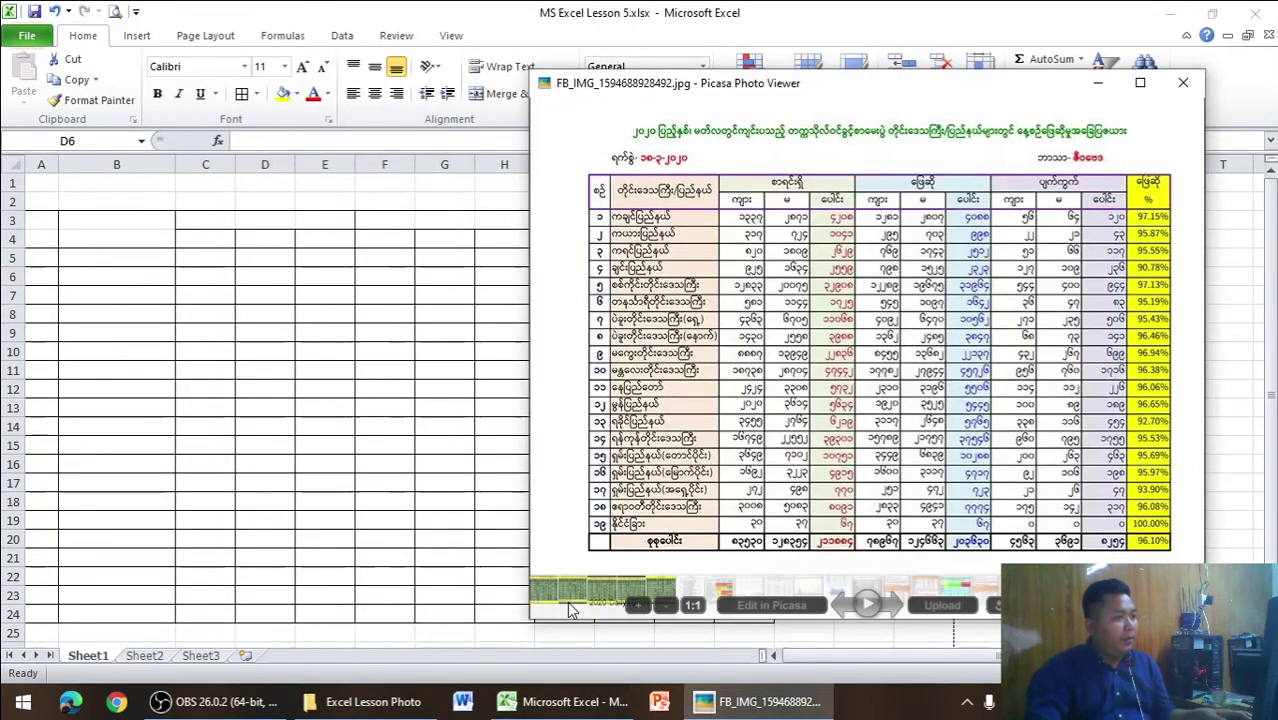
click(554, 613)
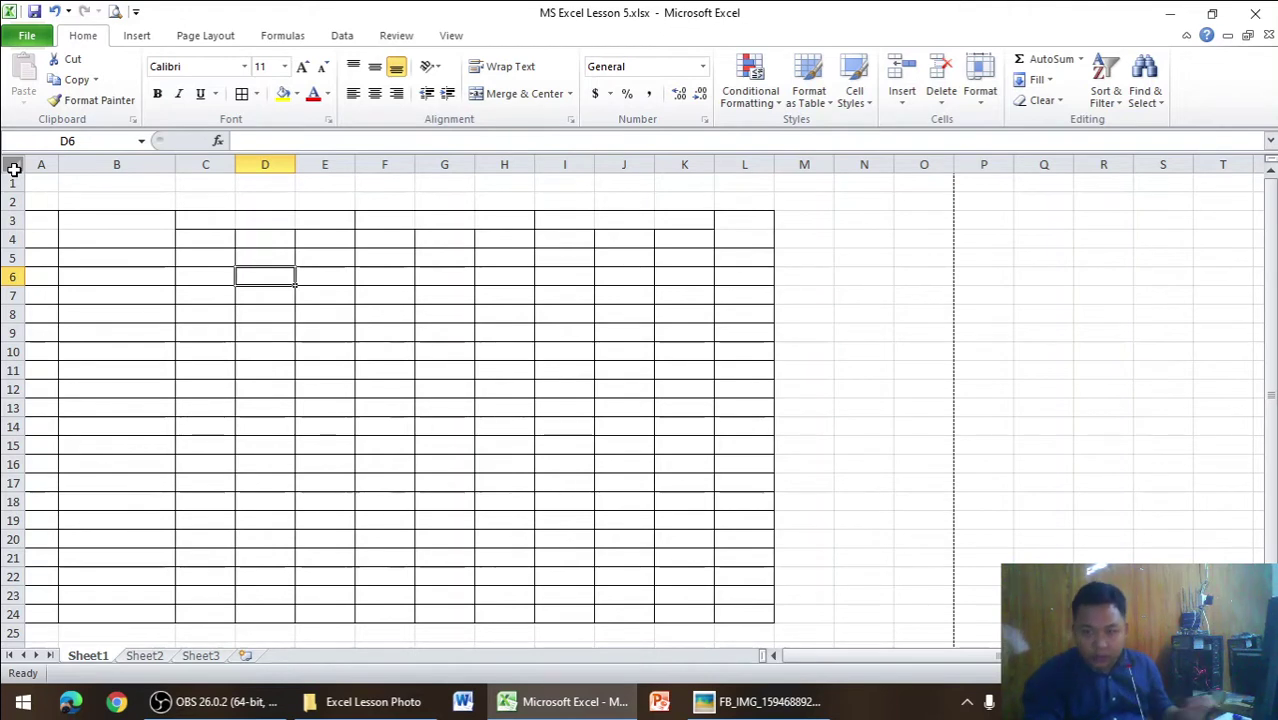
- Apply the Pyidaungsu font to the entire worksheet
click(14, 169)
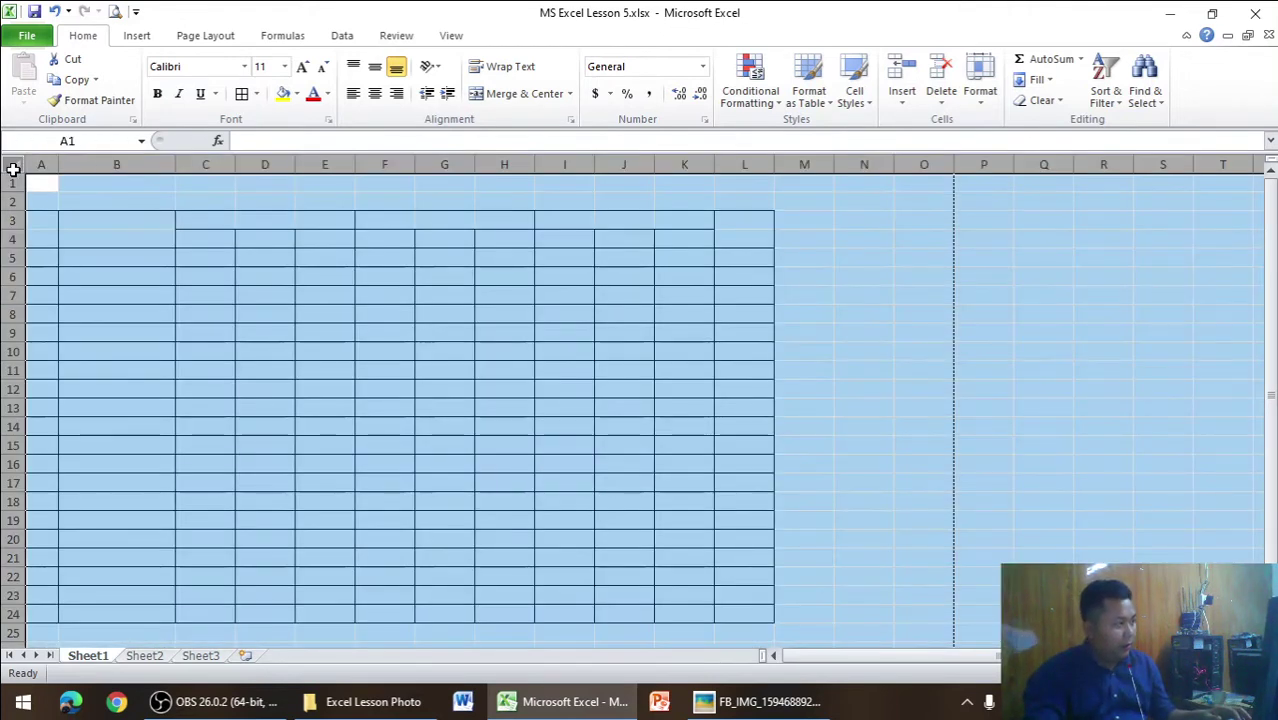
click(245, 68)
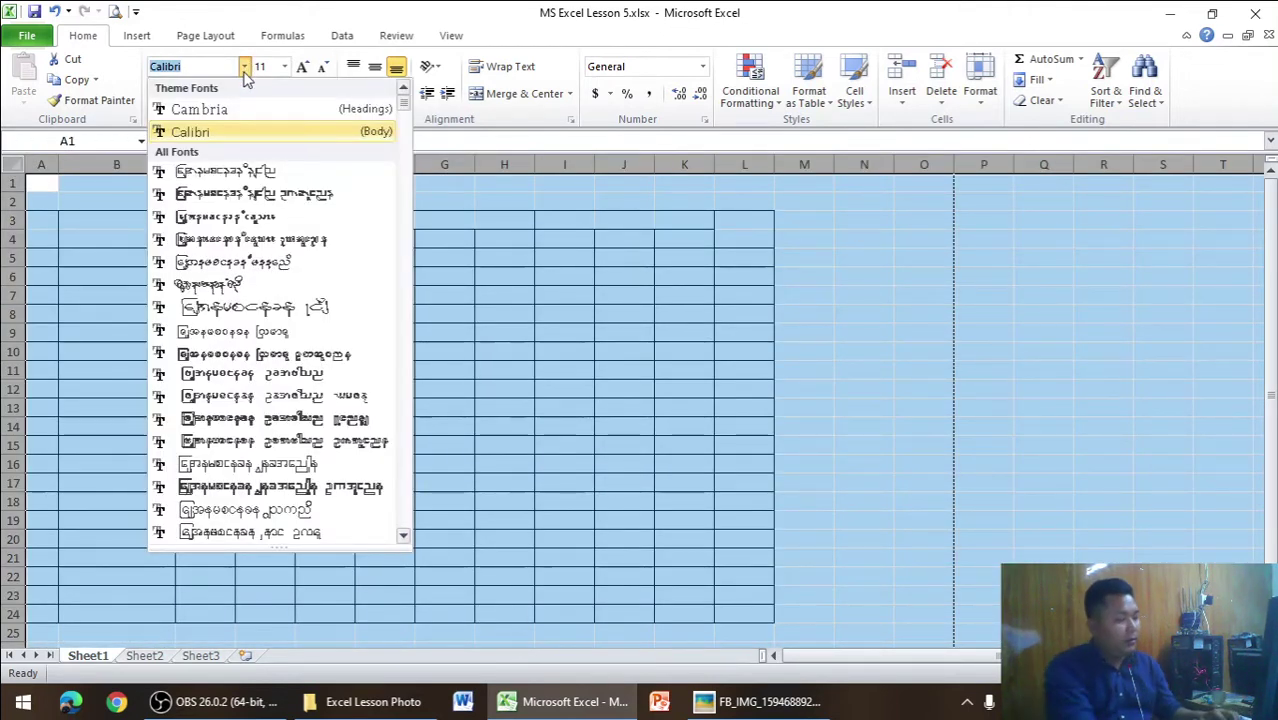
text(Pyidaungsu)
key(Return)
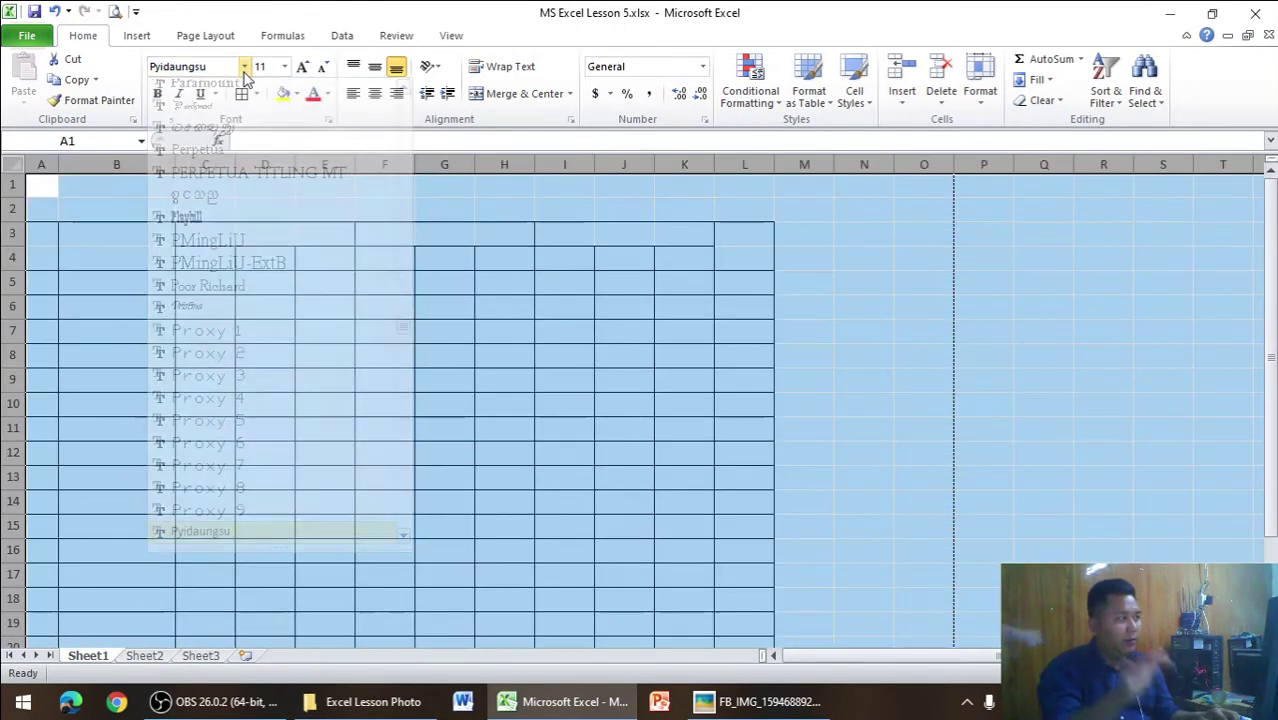
- Start typing the heading စဉ် in cell A3
click(202, 296)
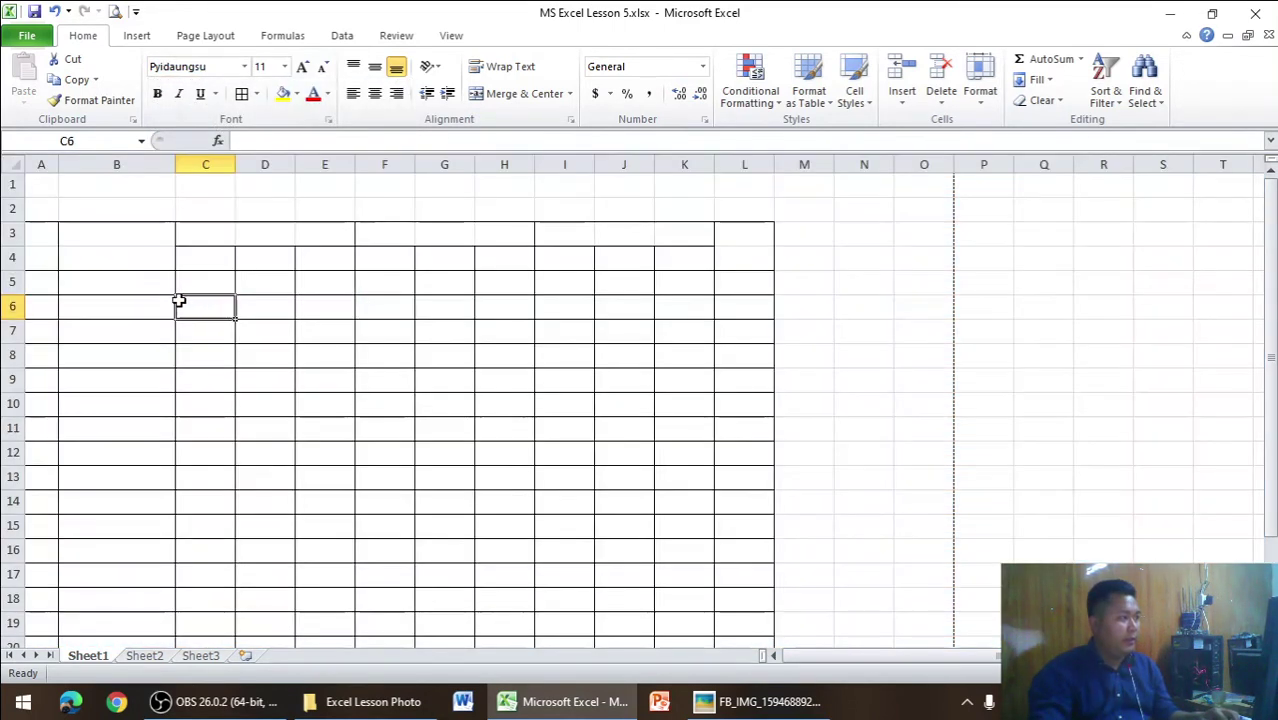
click(56, 237)
text(p)
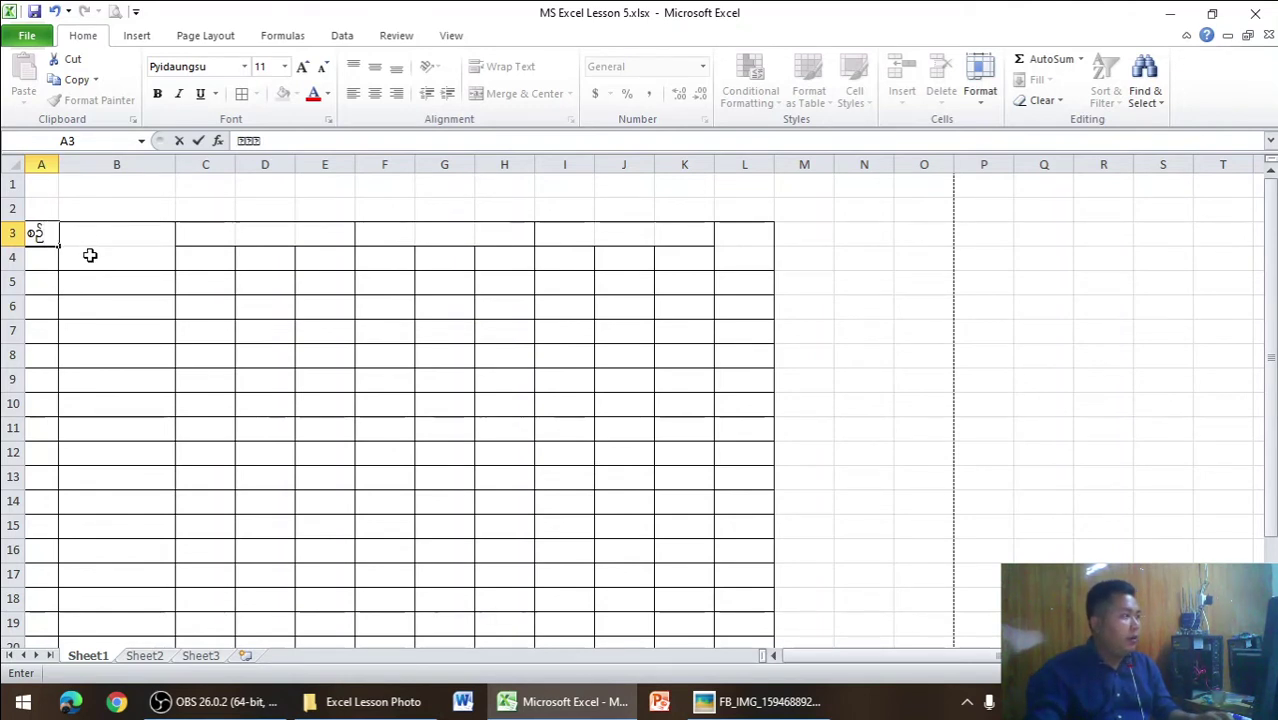
- Enter the heading တိုင်းဒေသကြီး/ ပြည်နယ် in cell B3
click(90, 255)
key(alt+Tab)
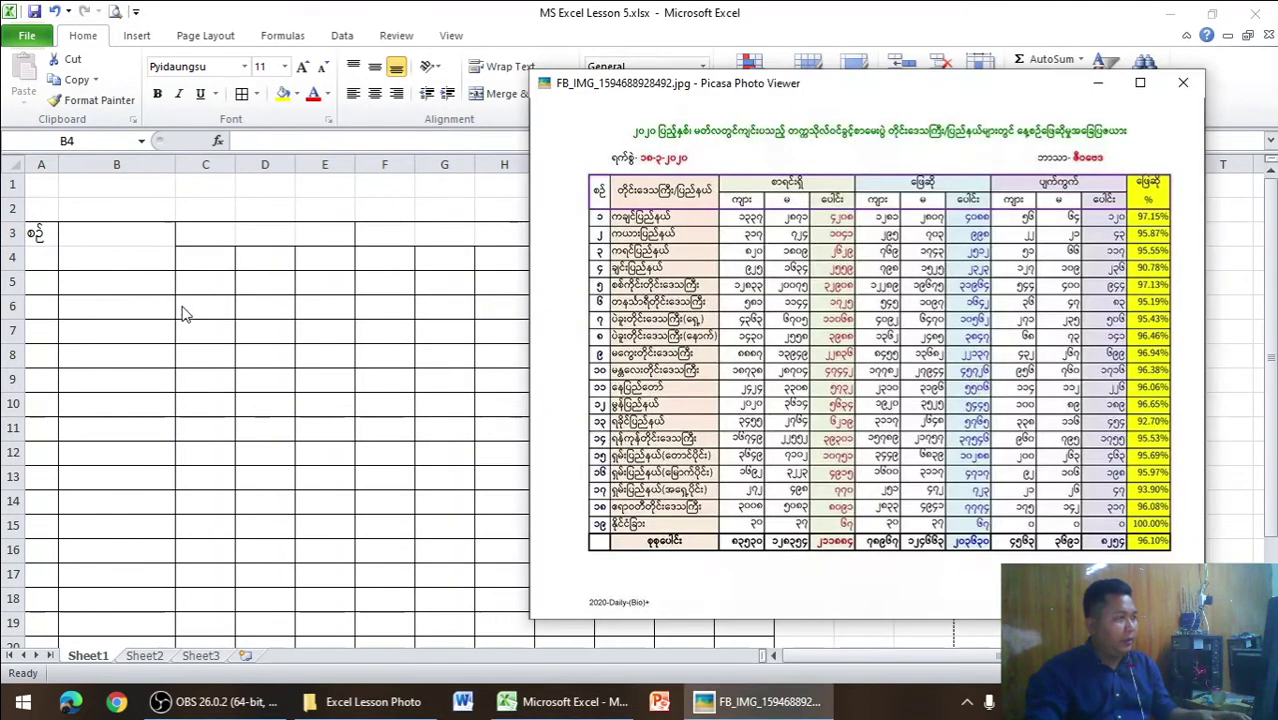
key(alt+Tab)
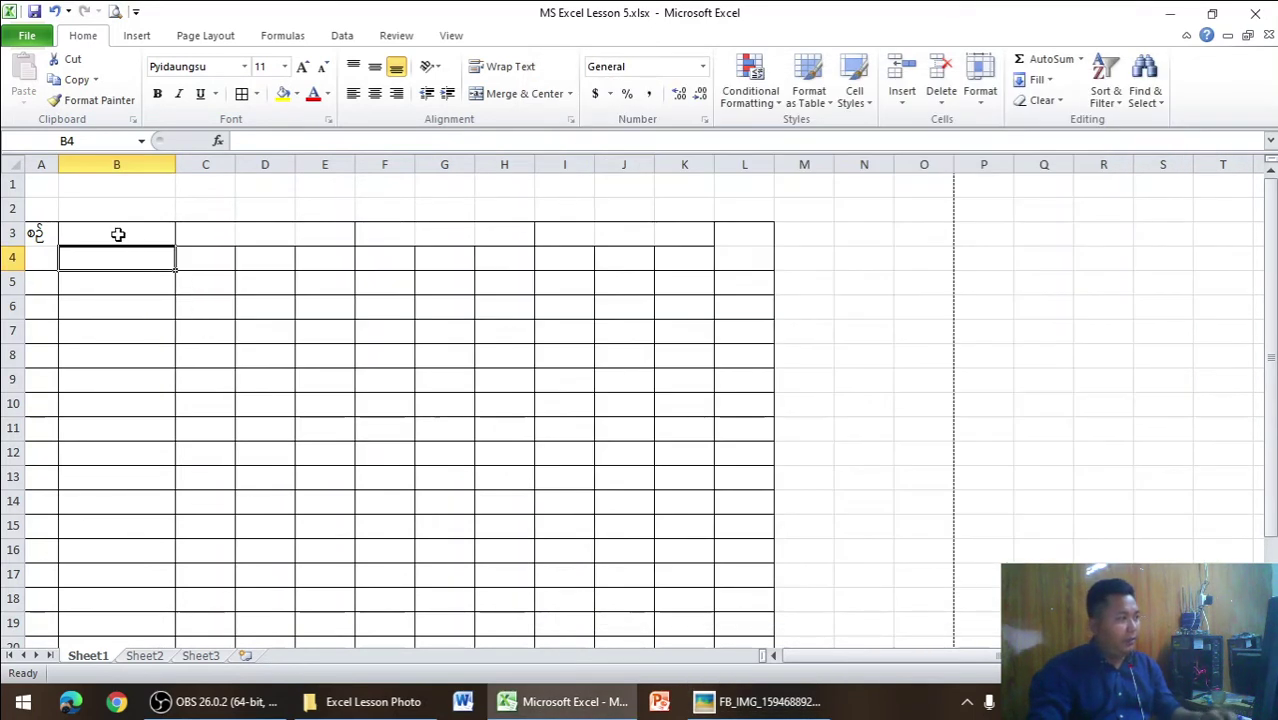
click(118, 233)
text(တိုင)
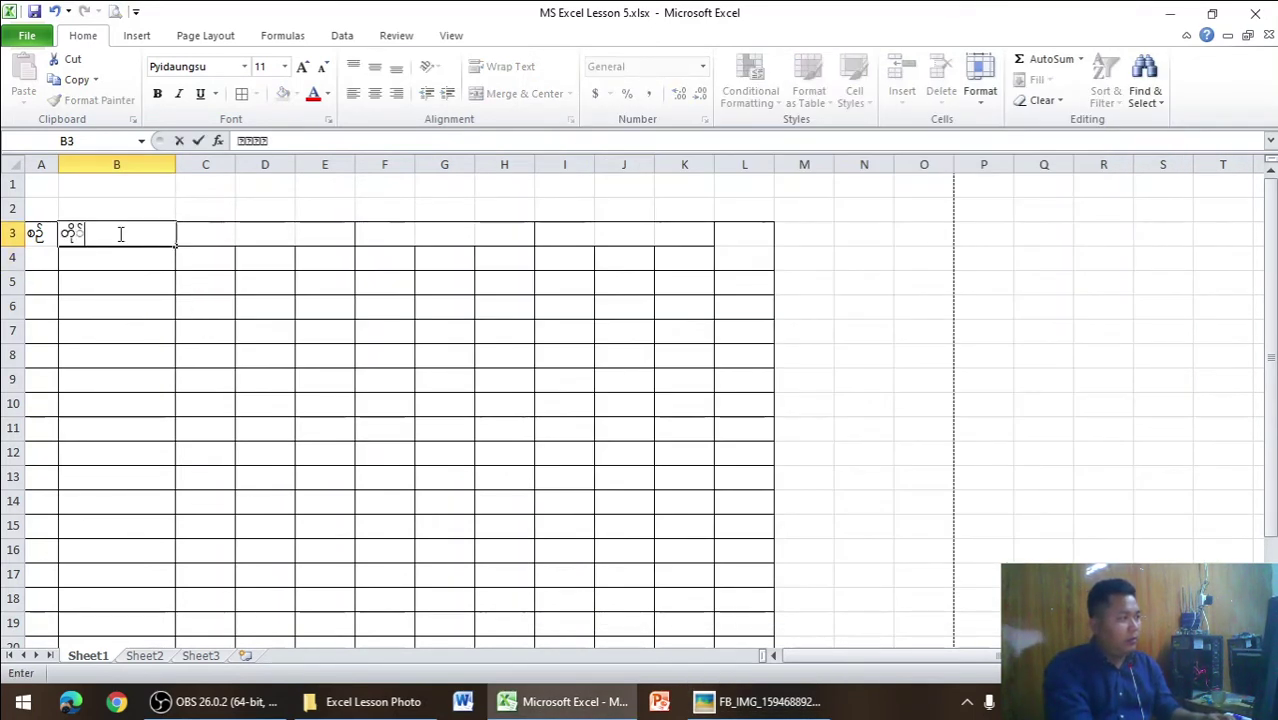
text(်းဒေ)
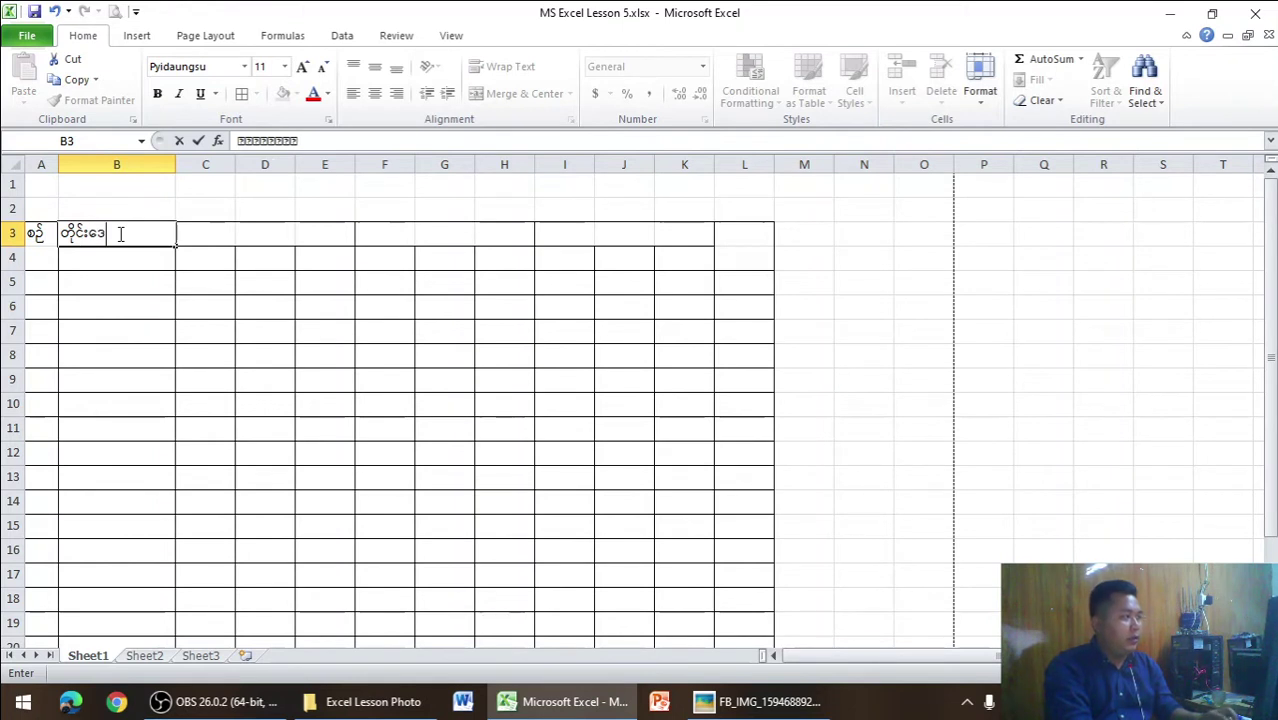
text(သကြီး/)
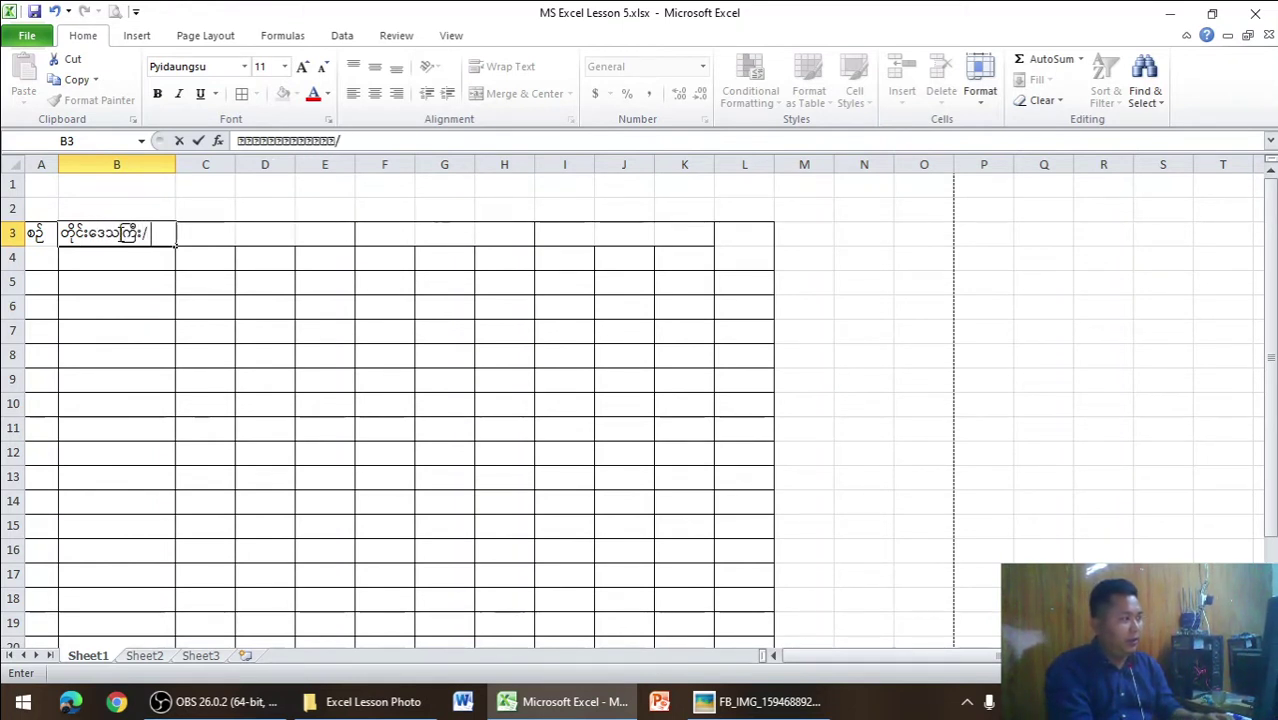
text( ပြည်န)
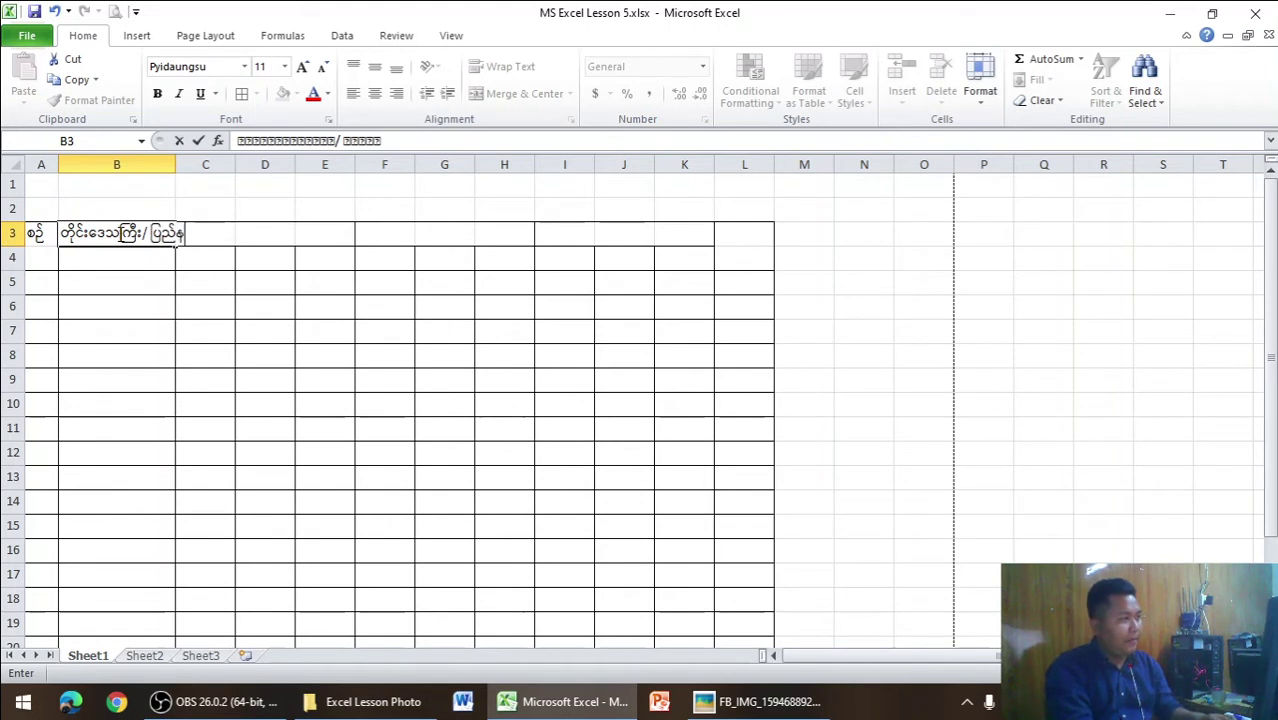
text(ယ်)
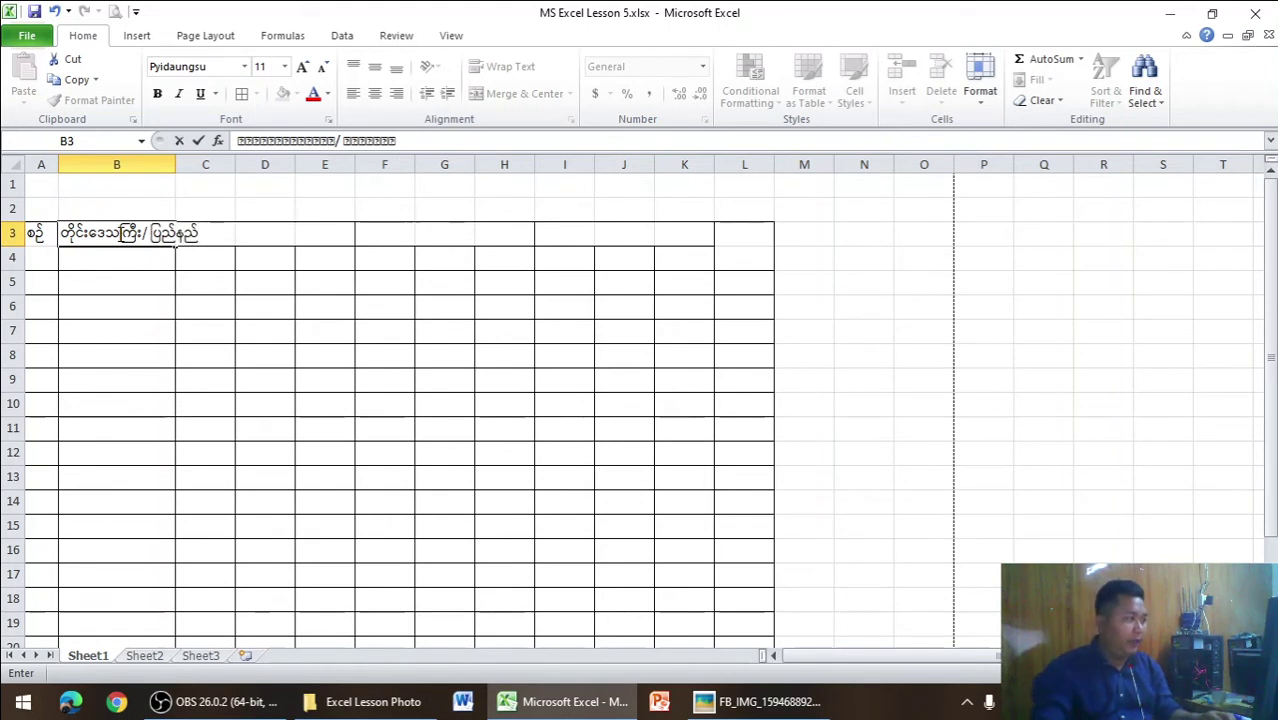
click(268, 380)
- Widen column B to 20.71 and type စာရင်းရှိ in C3
drag(175, 164, 199, 164)
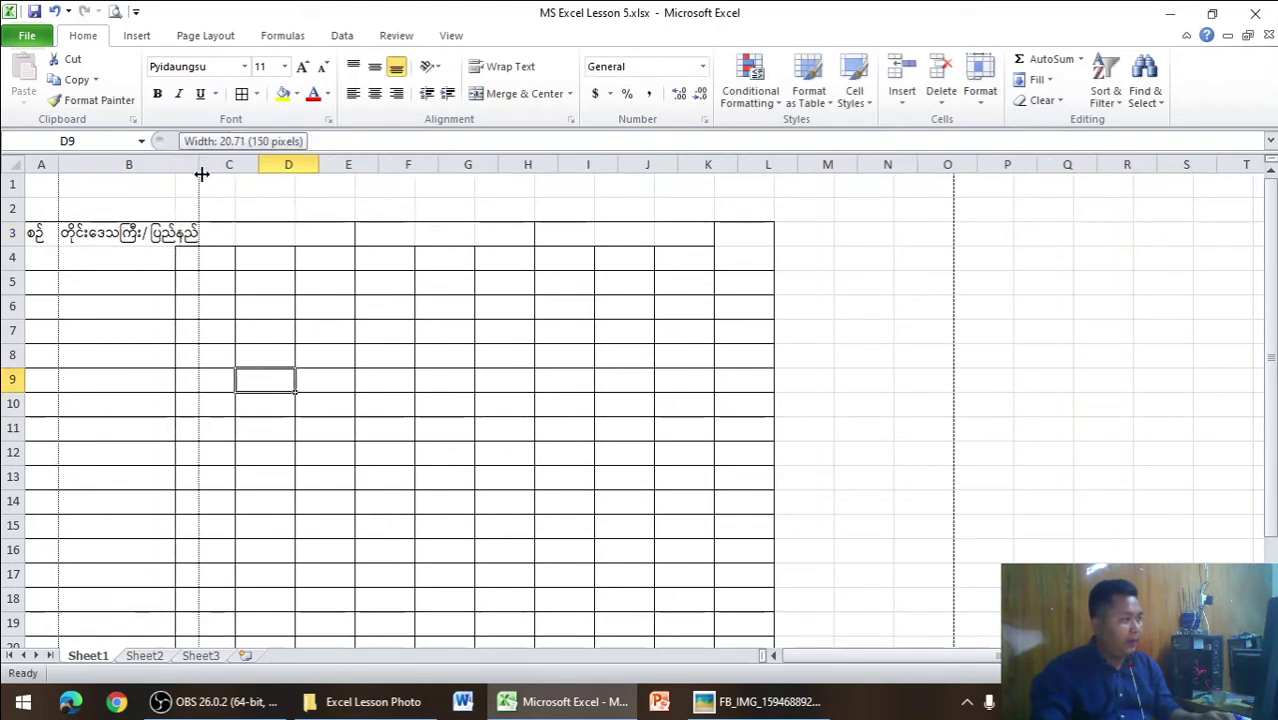
key(alt+Tab)
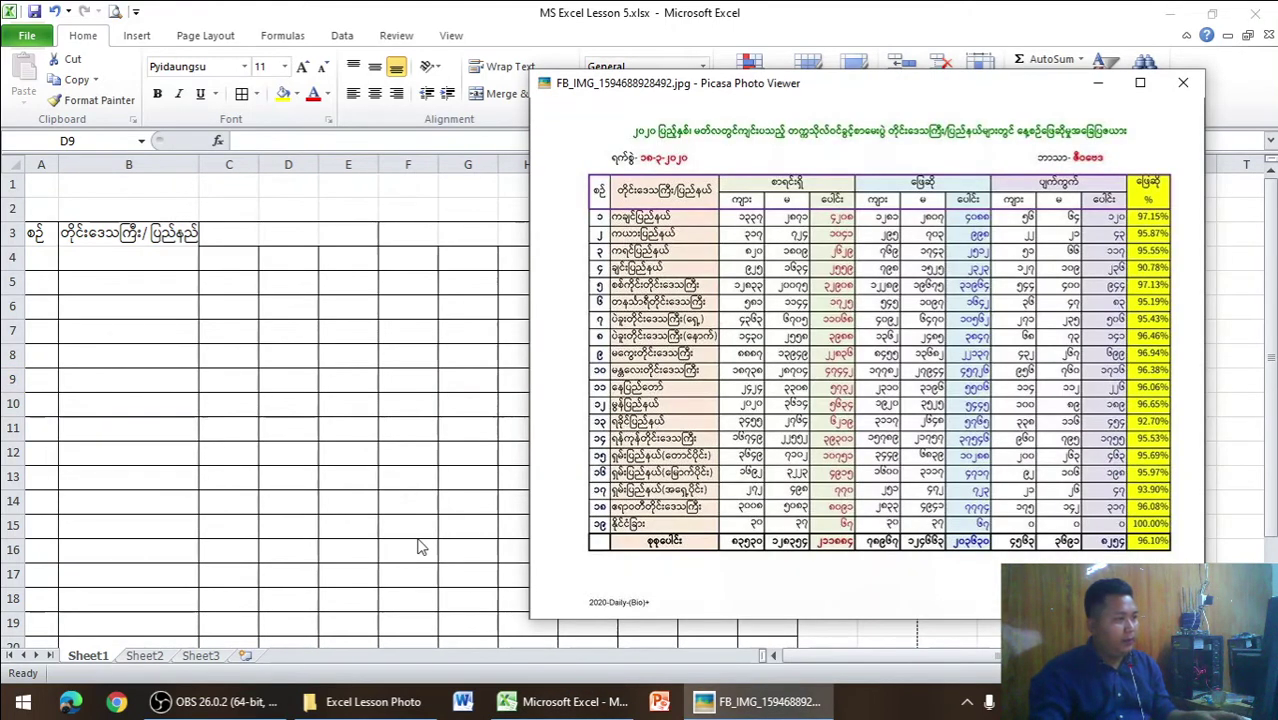
key(alt+Tab)
click(247, 232)
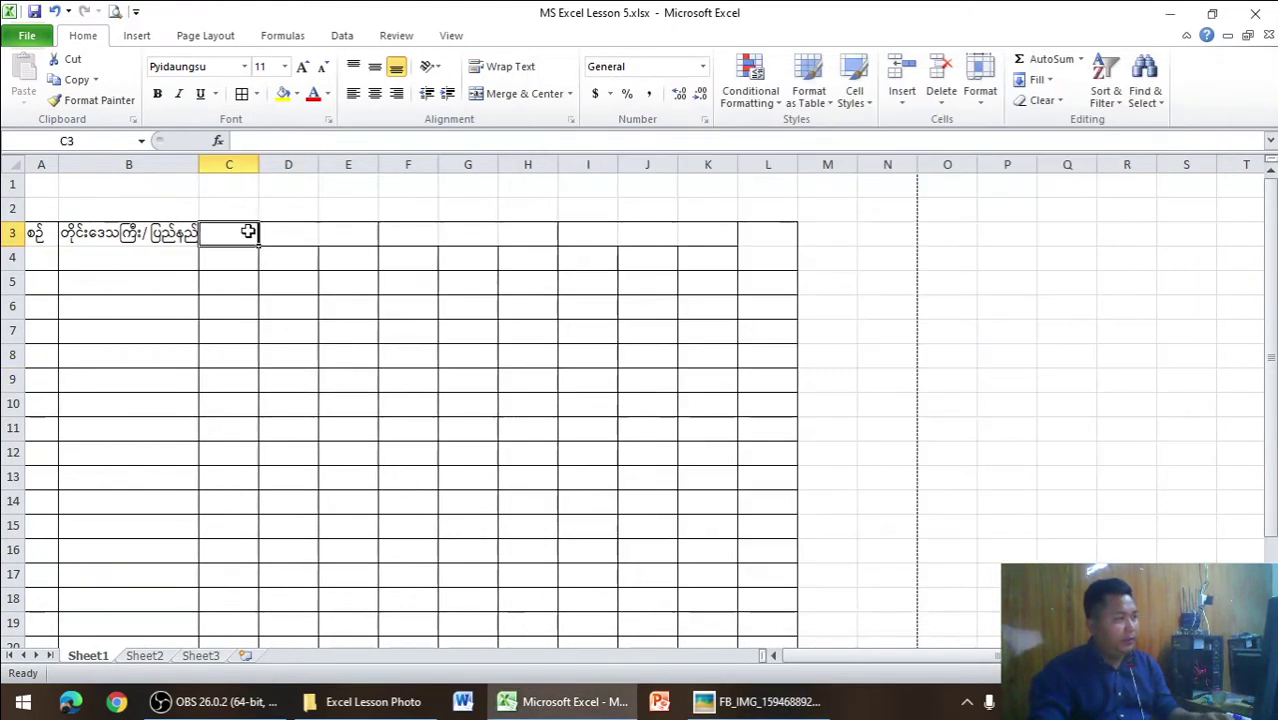
text(စာ)
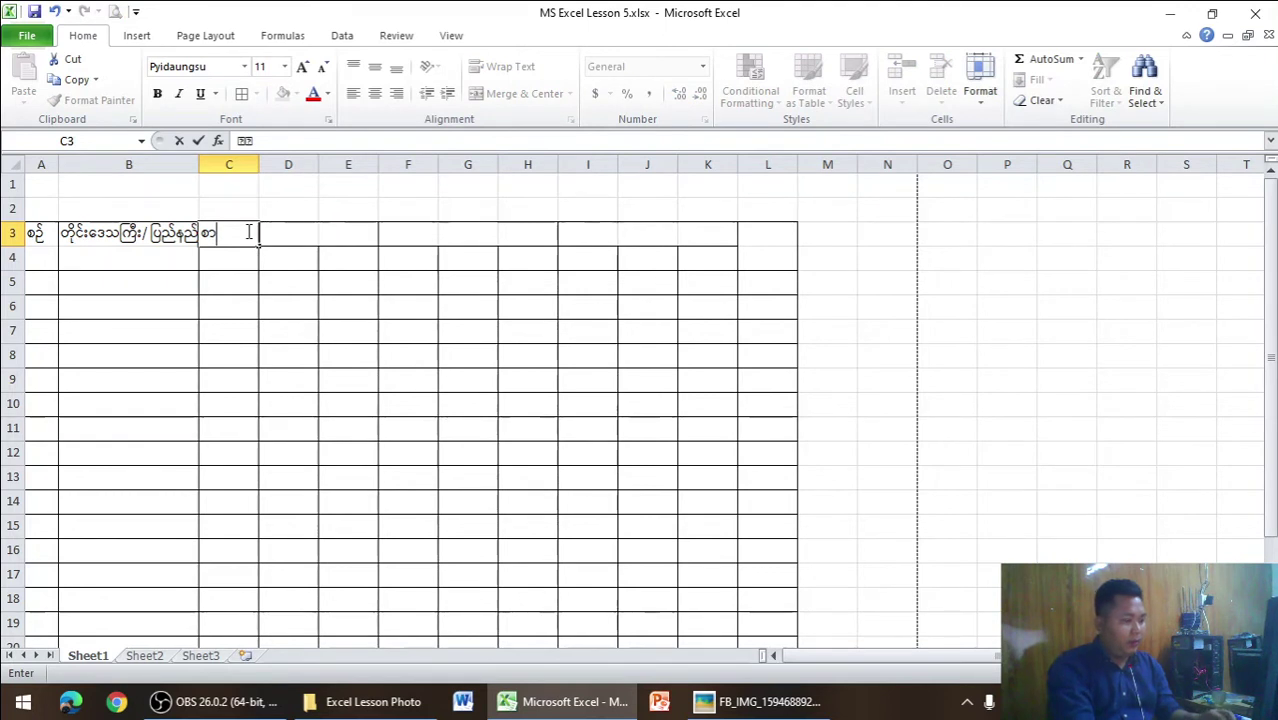
text(ရင်းရှ)
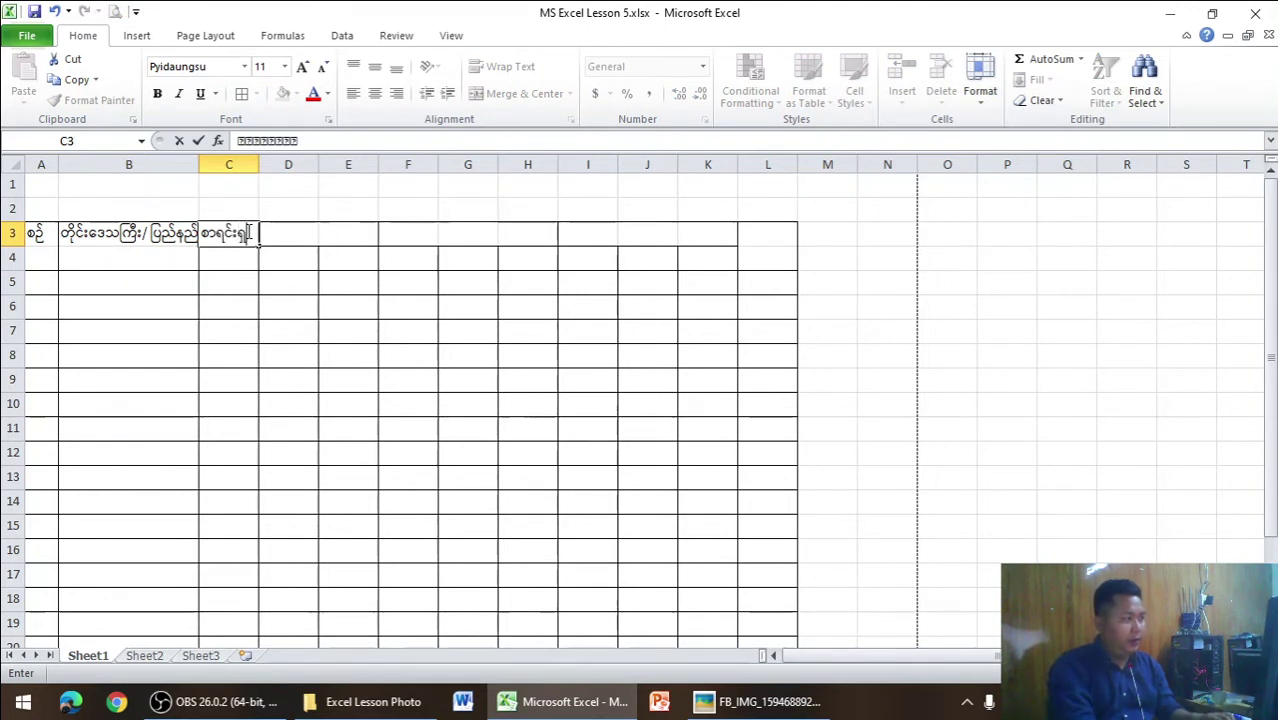
text(ိ)
- Merge A3:A4 into one cell with middle and centre alignment
click(292, 352)
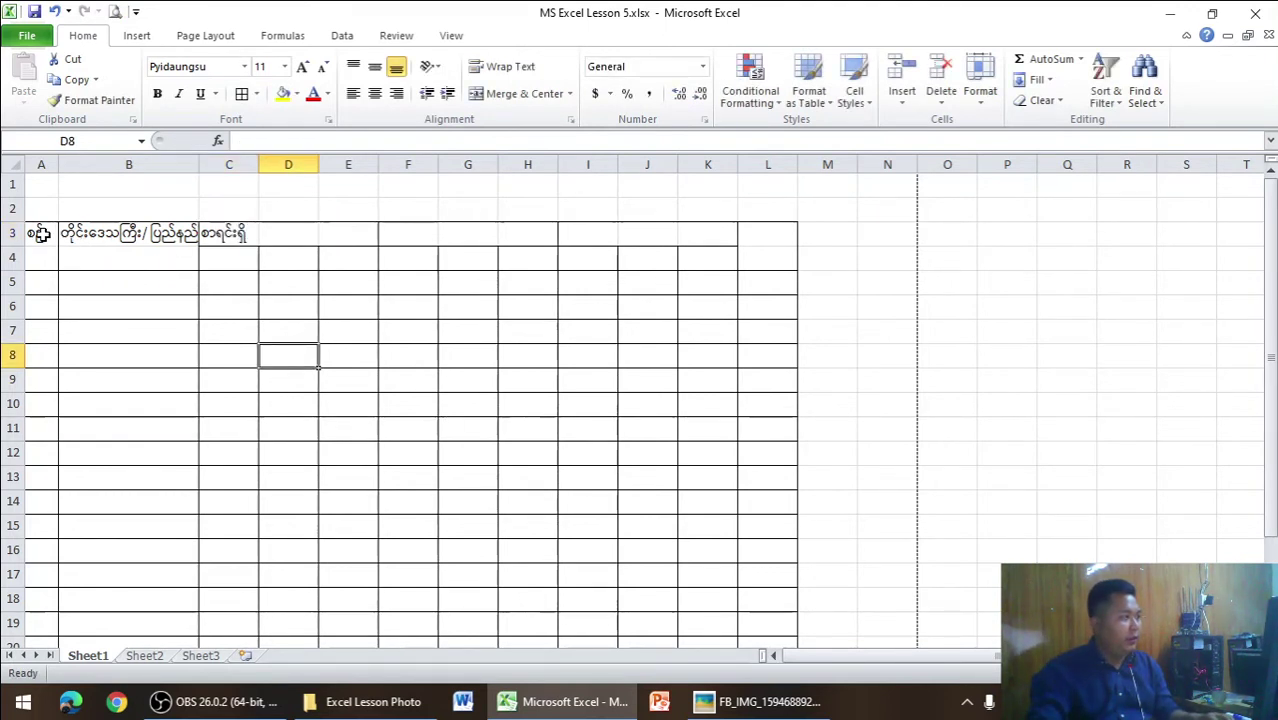
drag(40, 233, 38, 250)
click(374, 66)
click(374, 93)
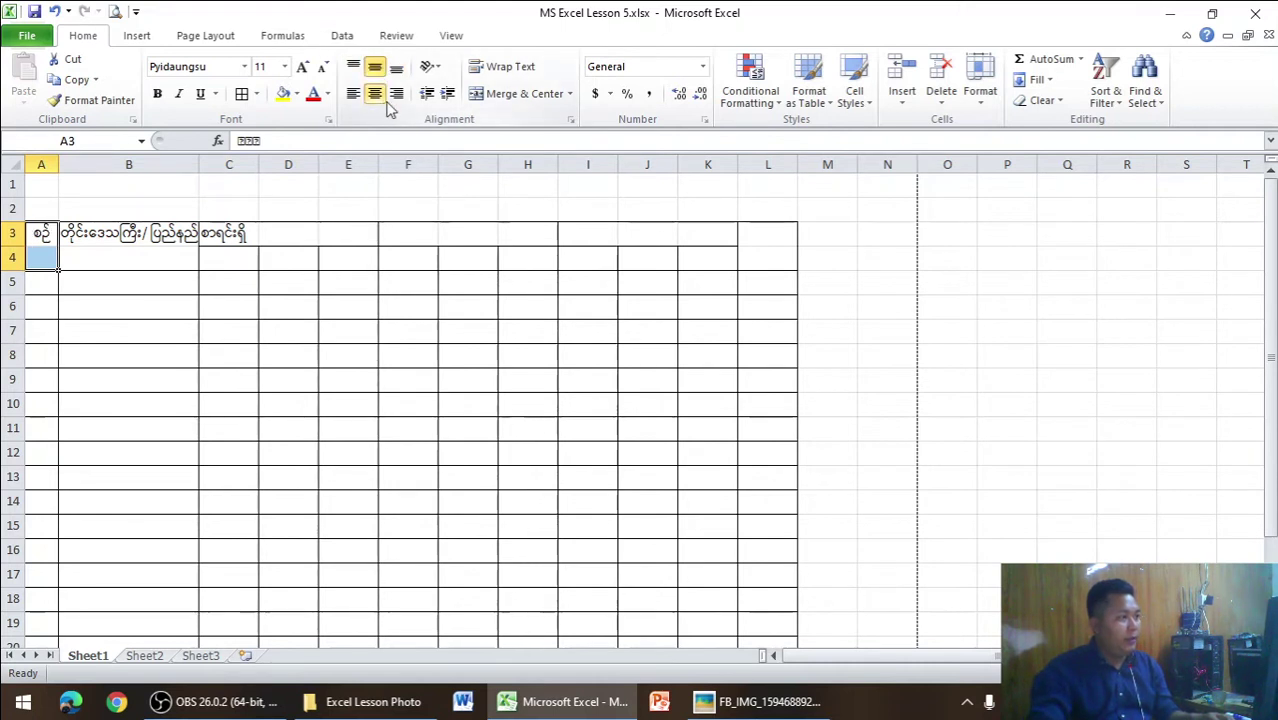
click(522, 93)
- Merge and centre B3:B4, then widen column B slightly
drag(128, 233, 128, 257)
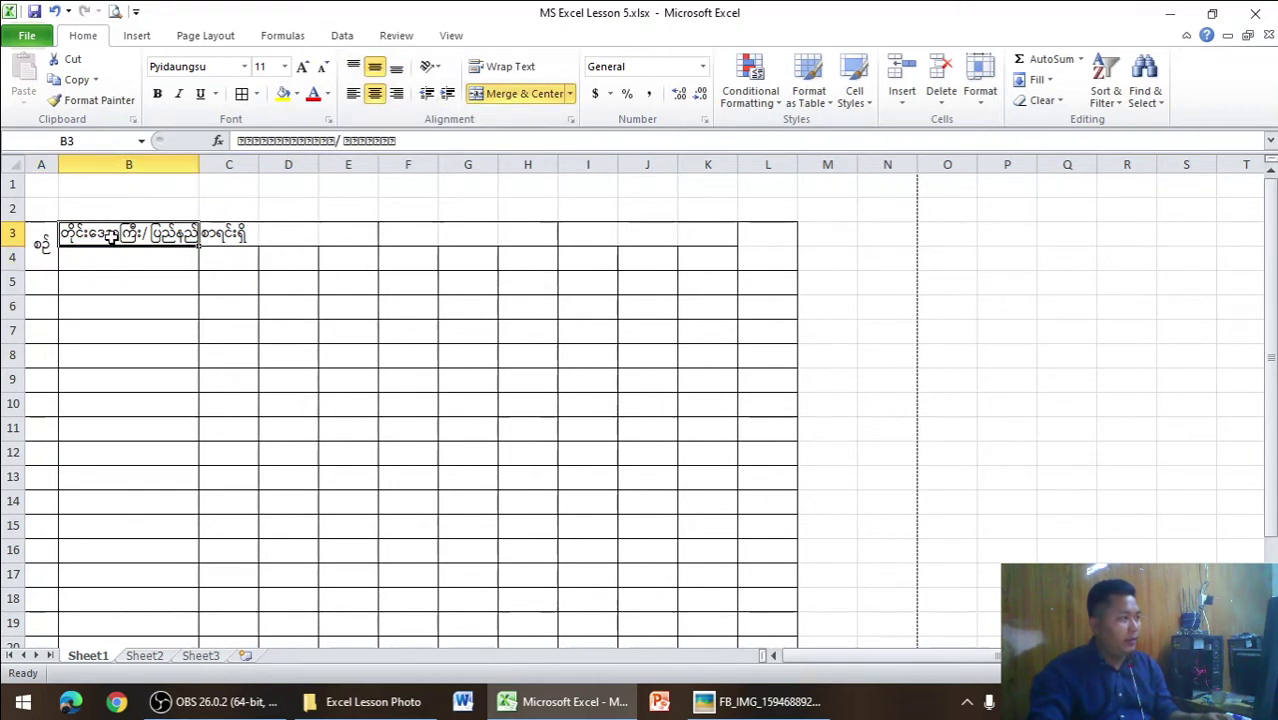
click(374, 66)
click(374, 93)
click(512, 93)
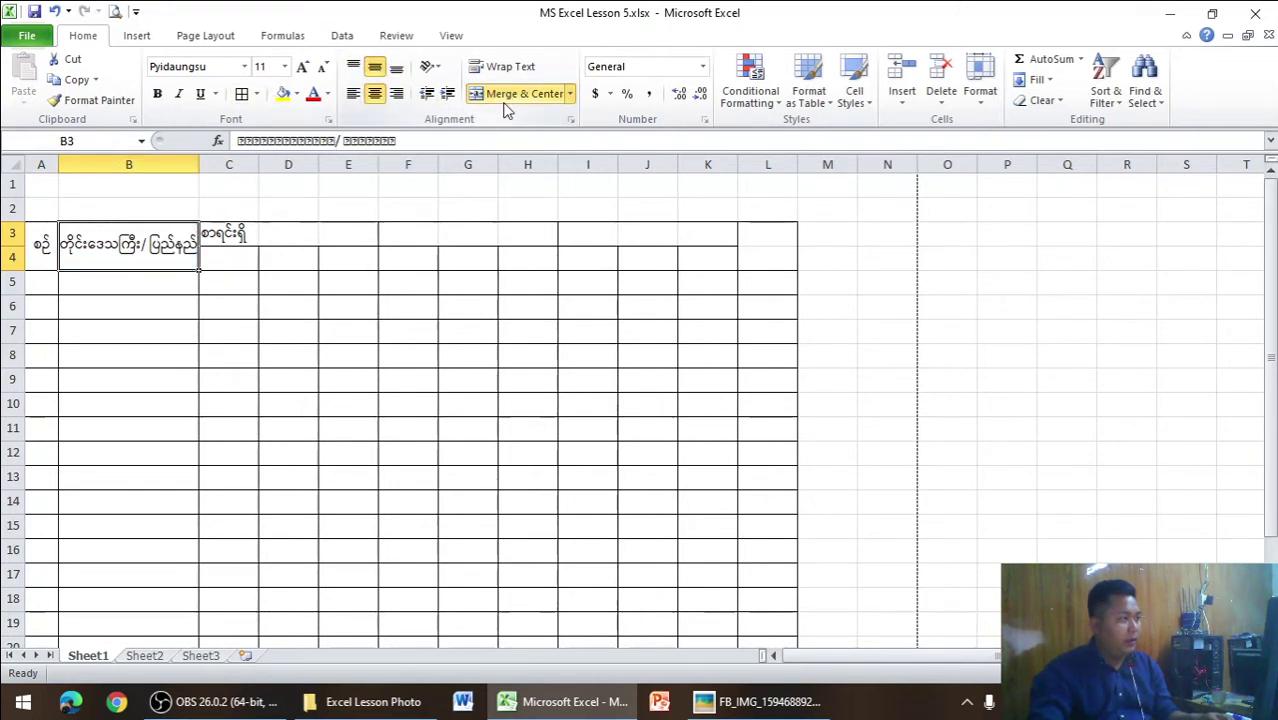
drag(199, 164, 209, 164)
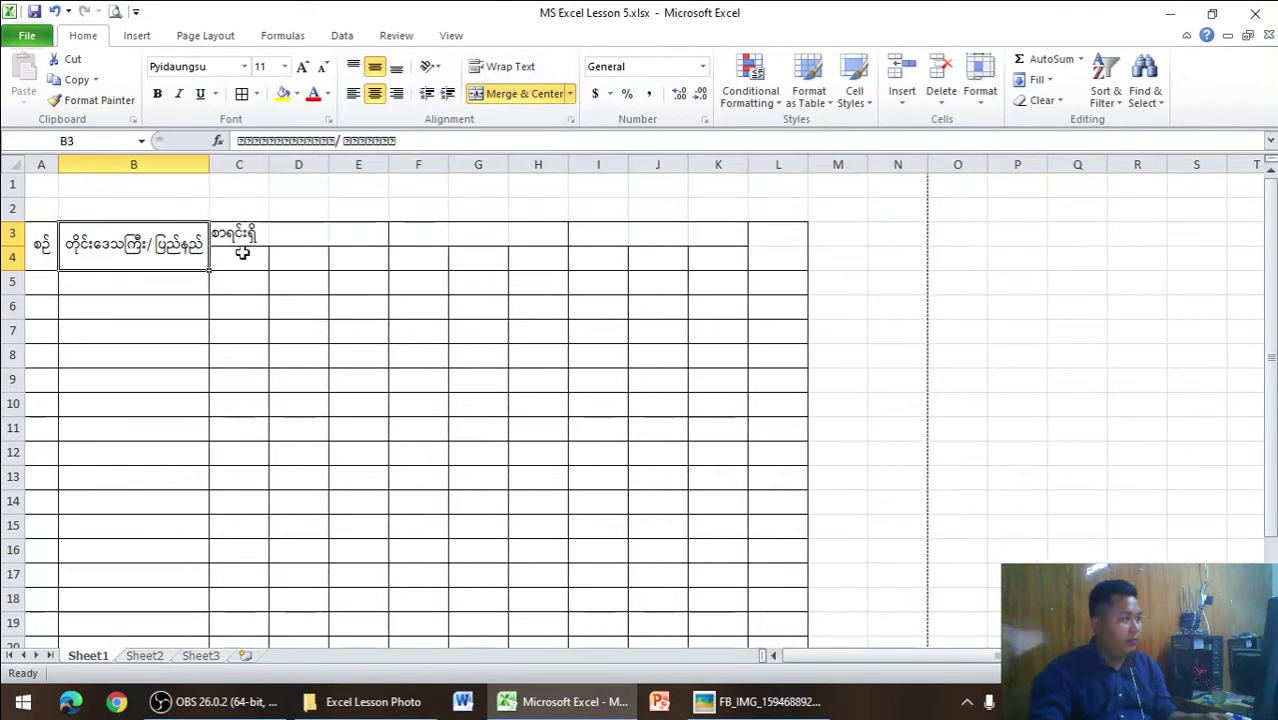
- Merge C3:E3 into one centred စာရင်းရှိ heading
drag(254, 235, 342, 236)
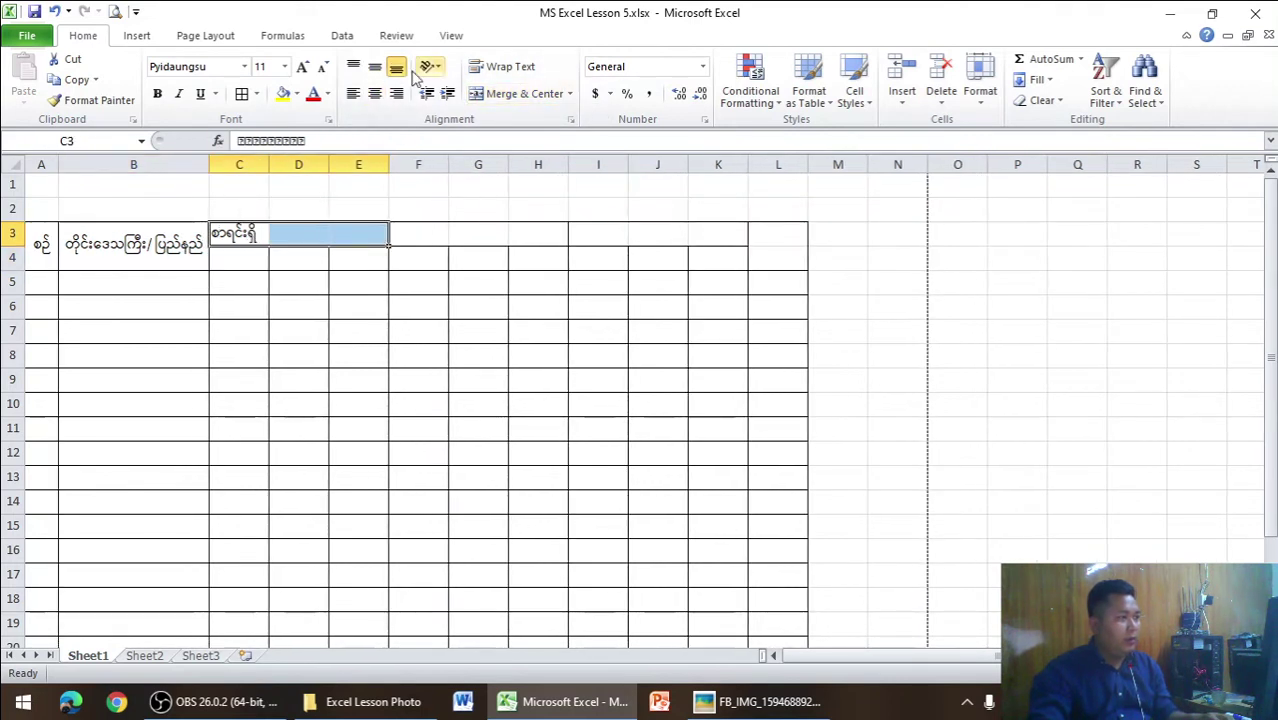
click(372, 62)
click(374, 93)
click(500, 93)
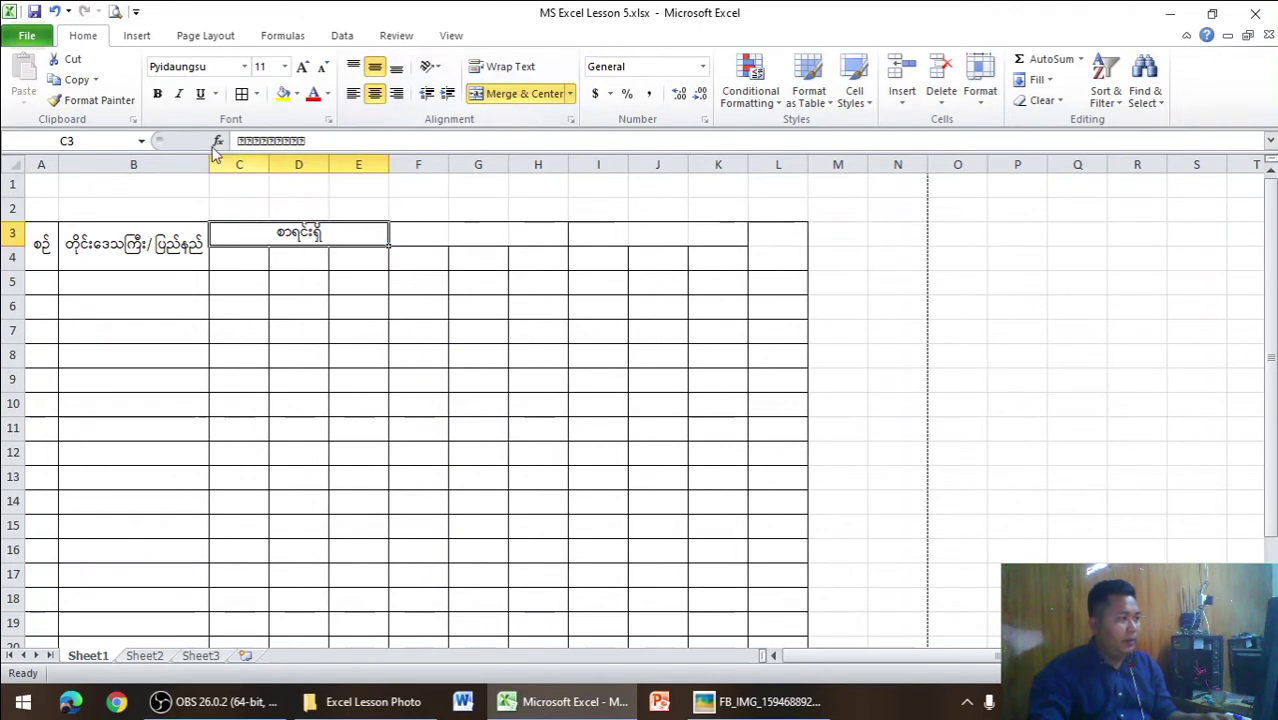
- Check the print preview, then make rows 3 and 4 taller
click(116, 13)
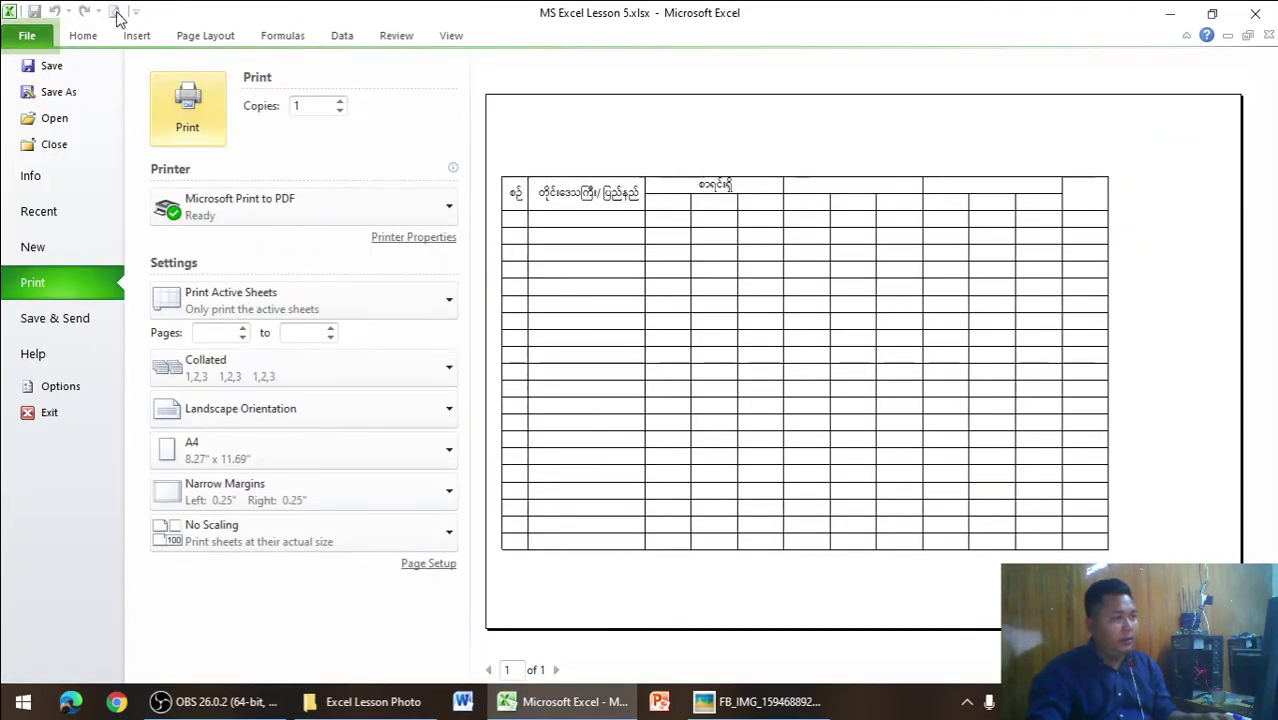
click(83, 36)
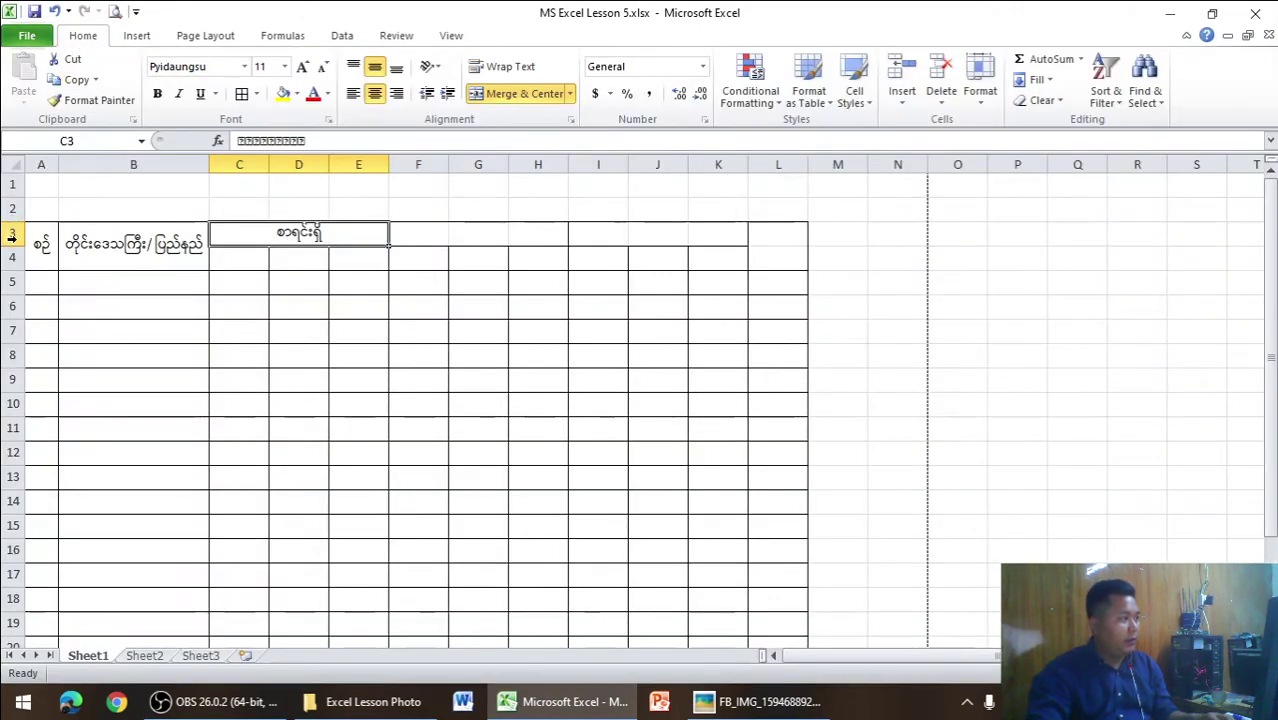
drag(12, 236, 17, 254)
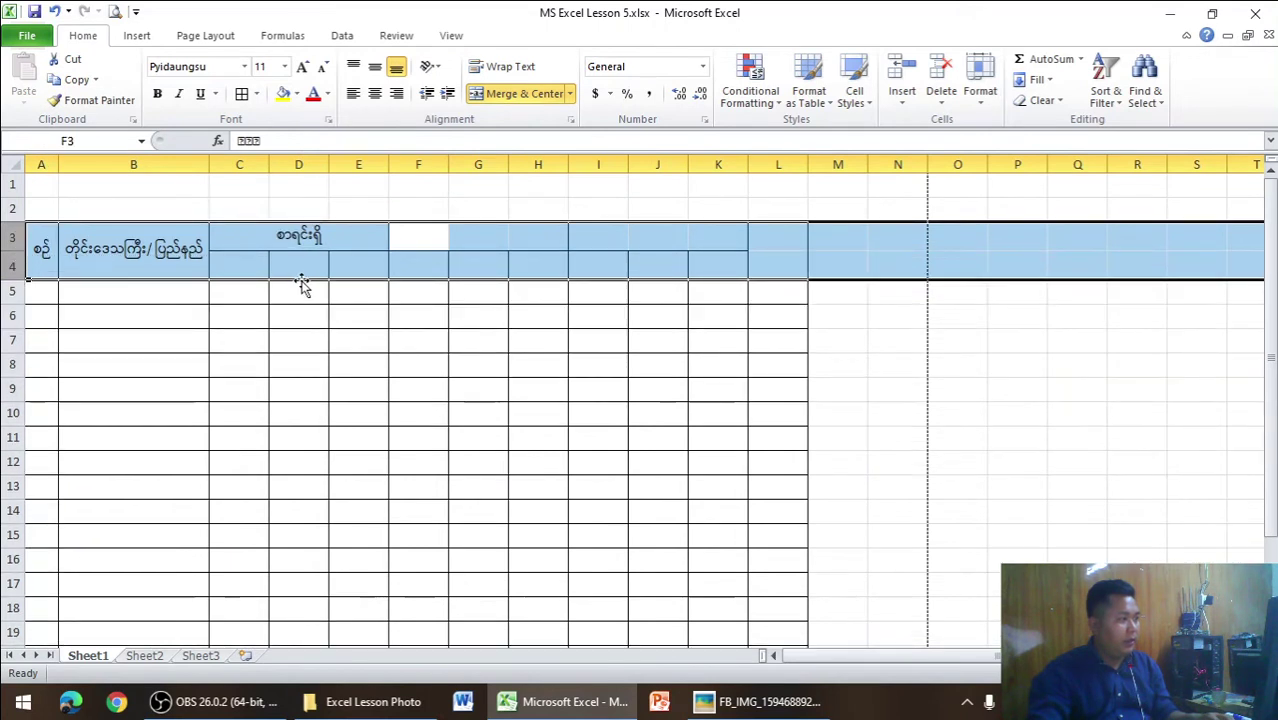
- Enter the subheadings ကျား, မ, ပေါင်း in C4, D4 and E4
click(254, 272)
text(ကျား)
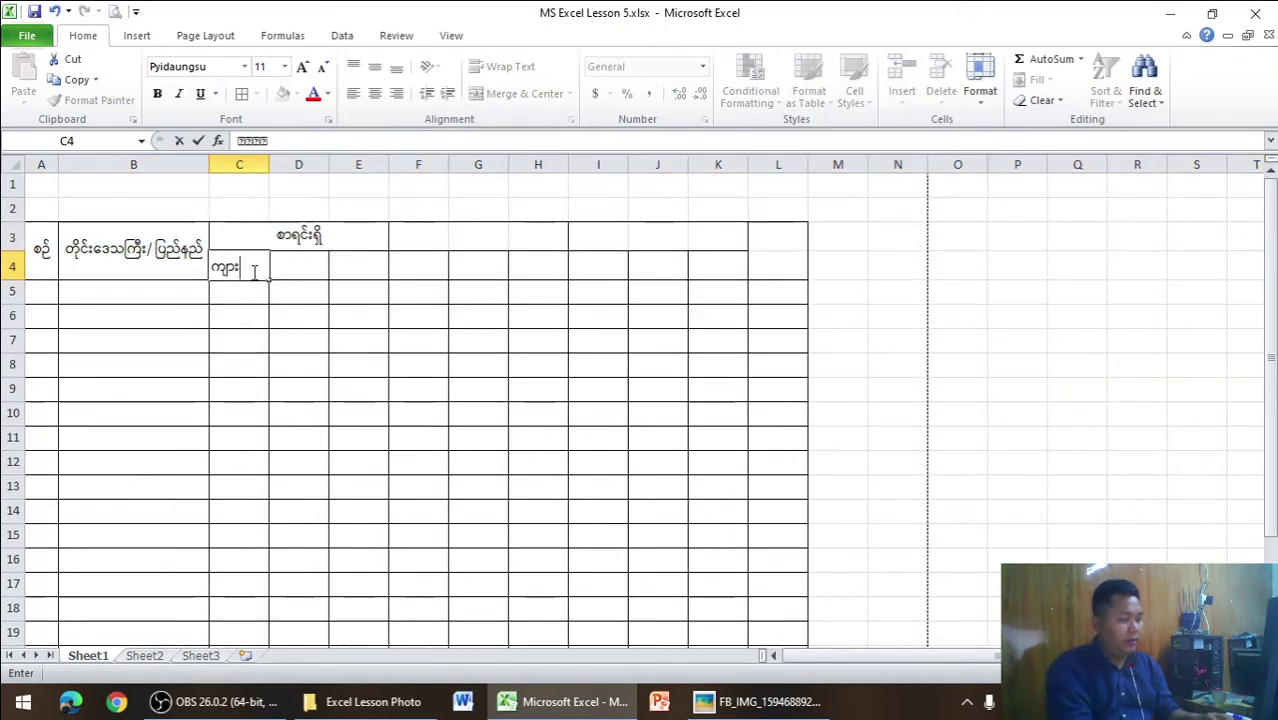
key(Tab)
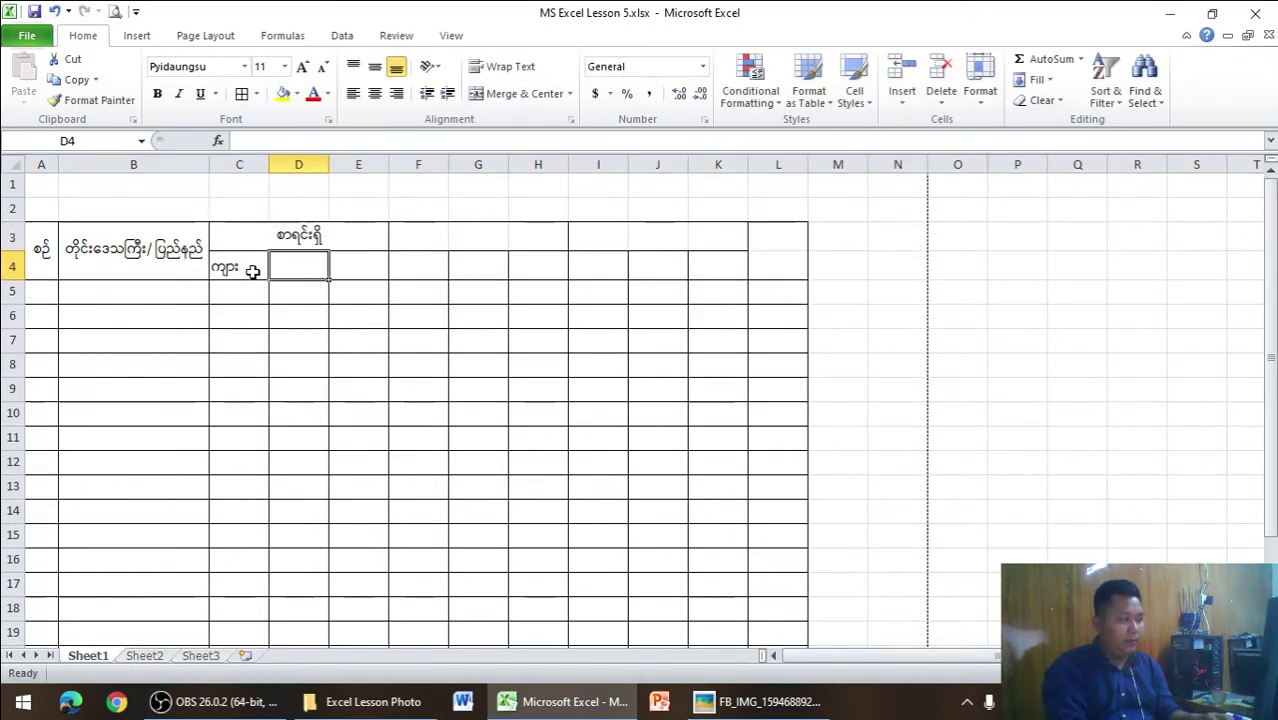
text(မ)
key(Tab)
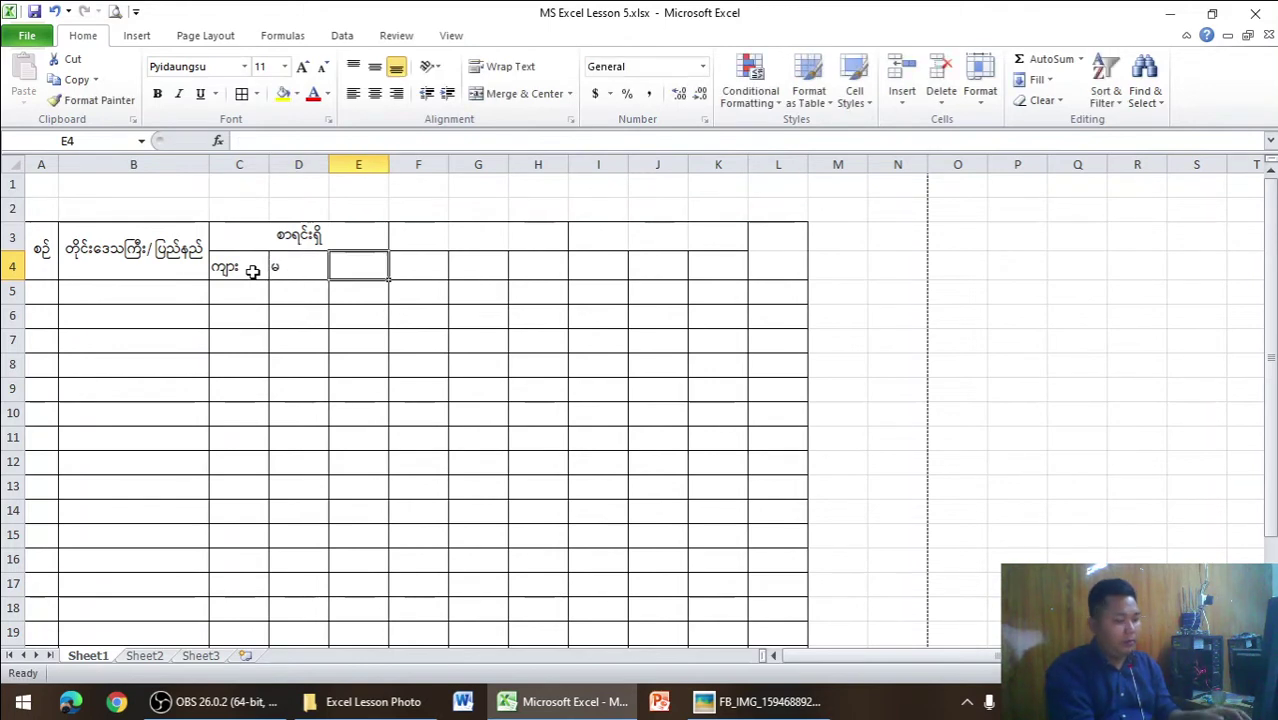
key(alt+Tab)
key(alt+Tab)
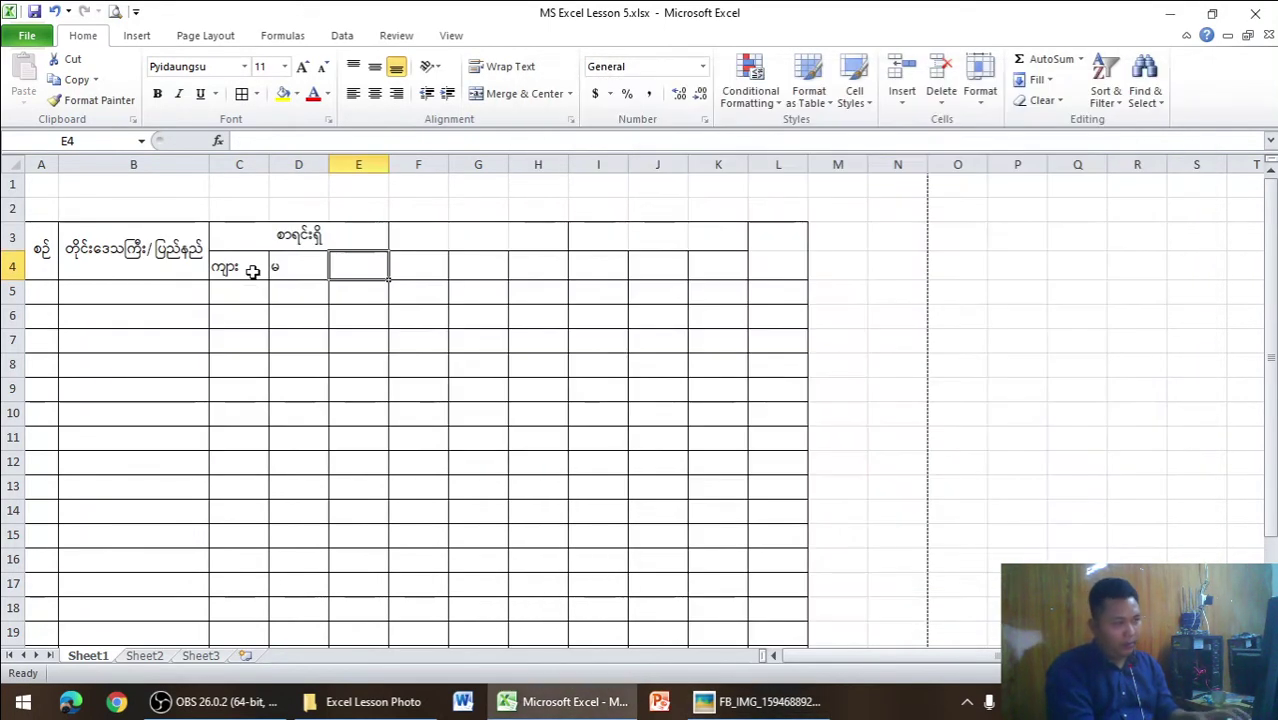
text(ပေါ)
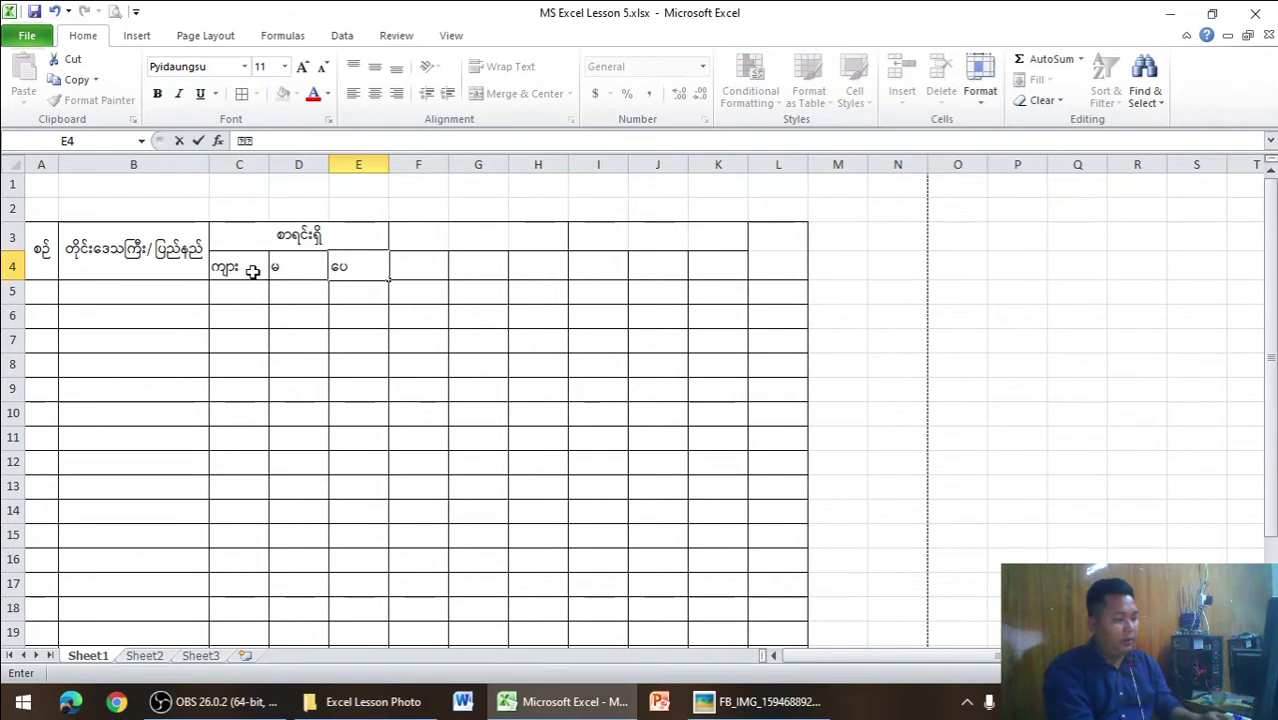
text(ါင်း)
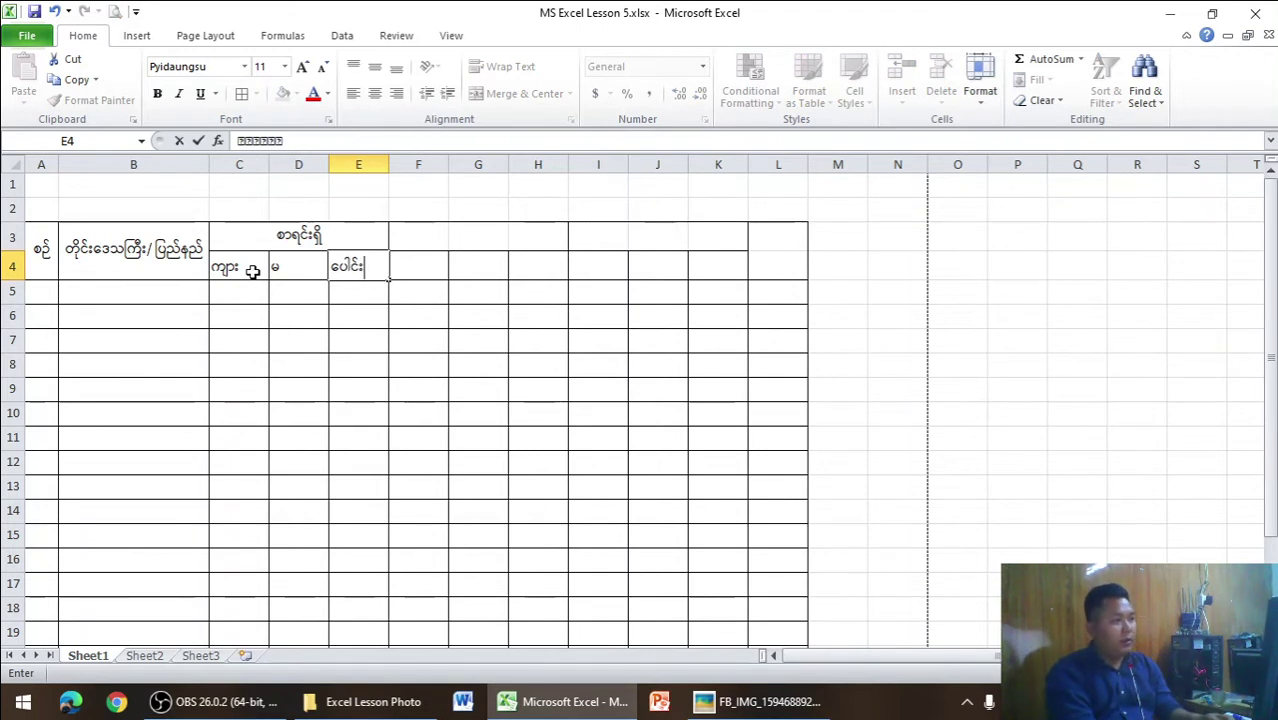
key(Tab)
- Repeat ကျား, မ, ပေါင်း across F4 to H4
text(ကျ)
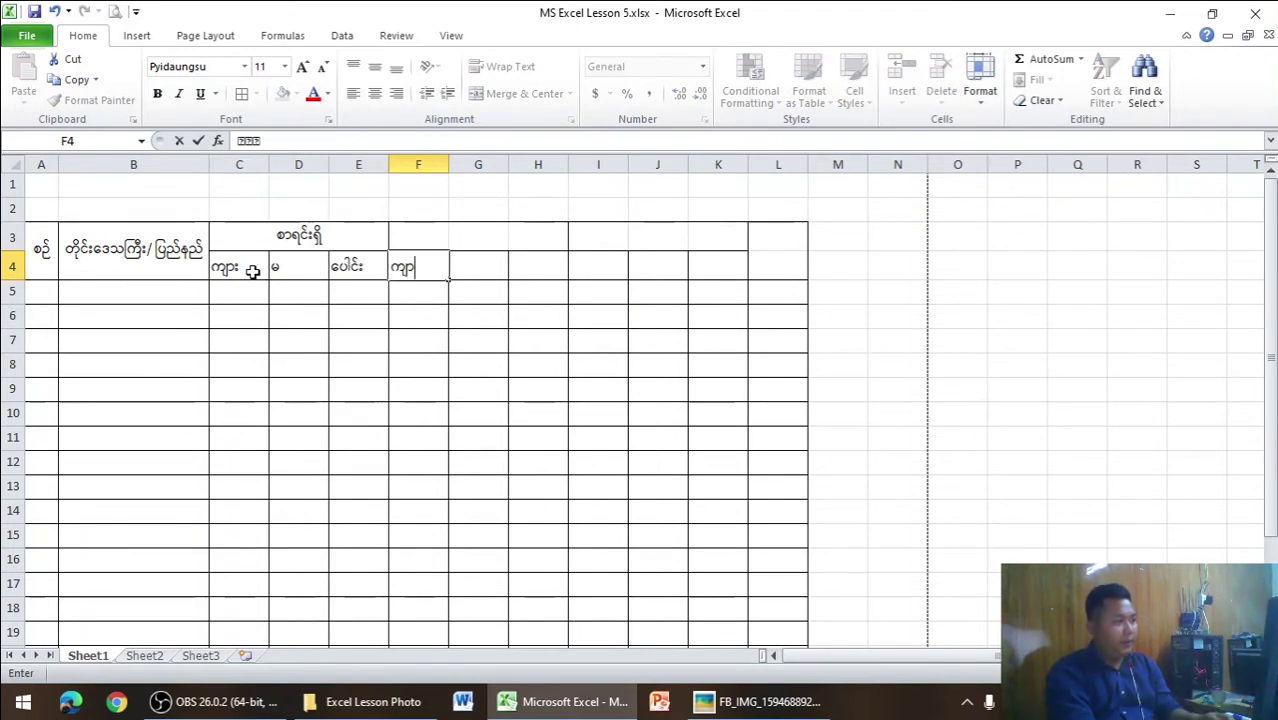
key(Tab)
text(မ)
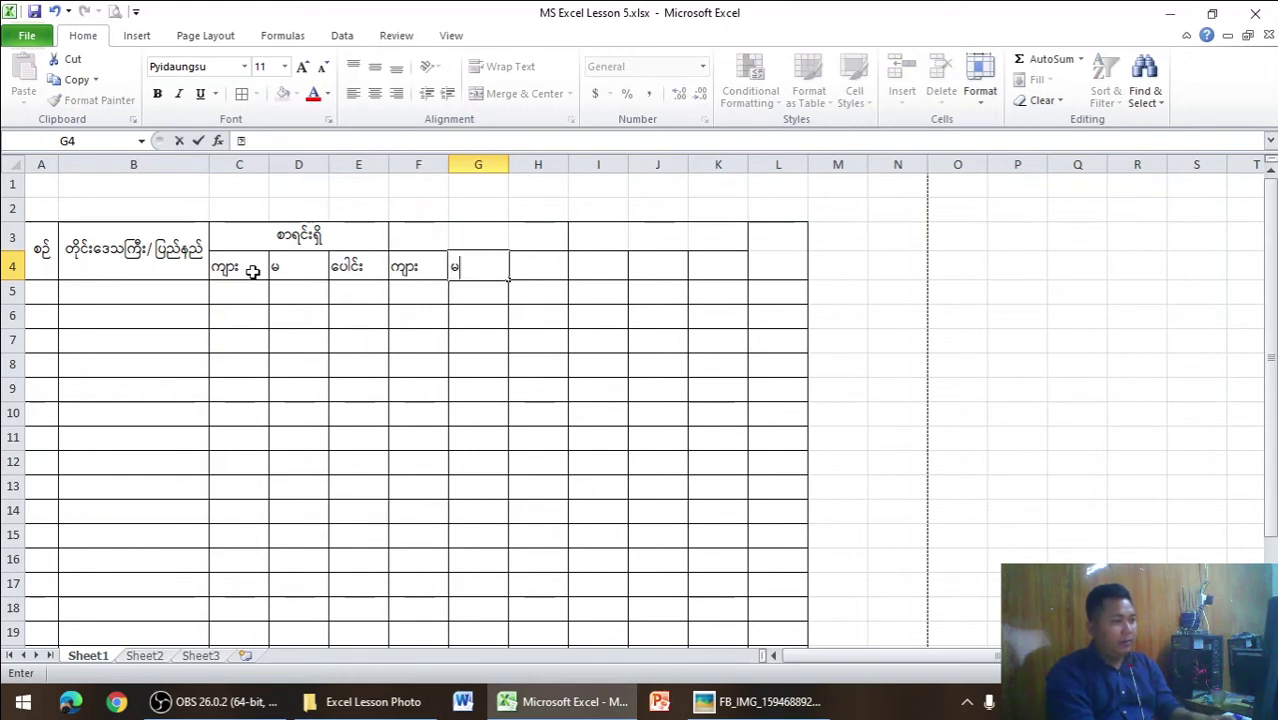
key(Tab)
text(ေ)
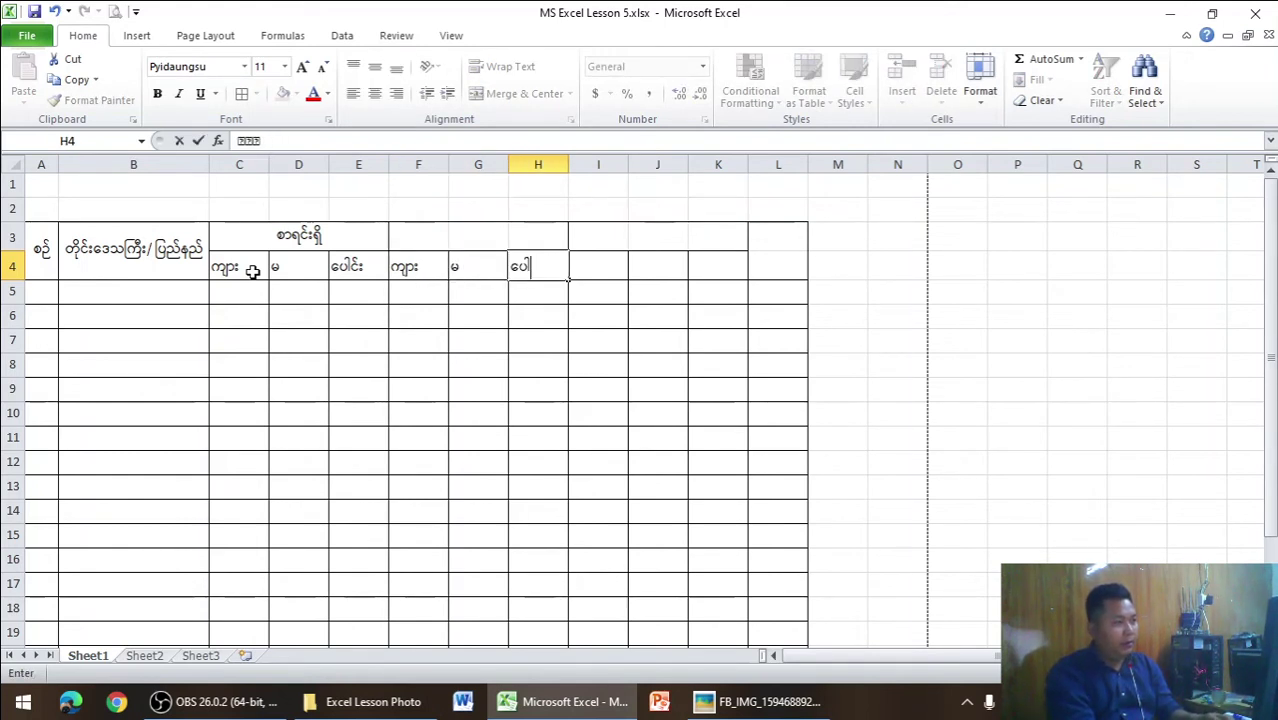
key(Tab)
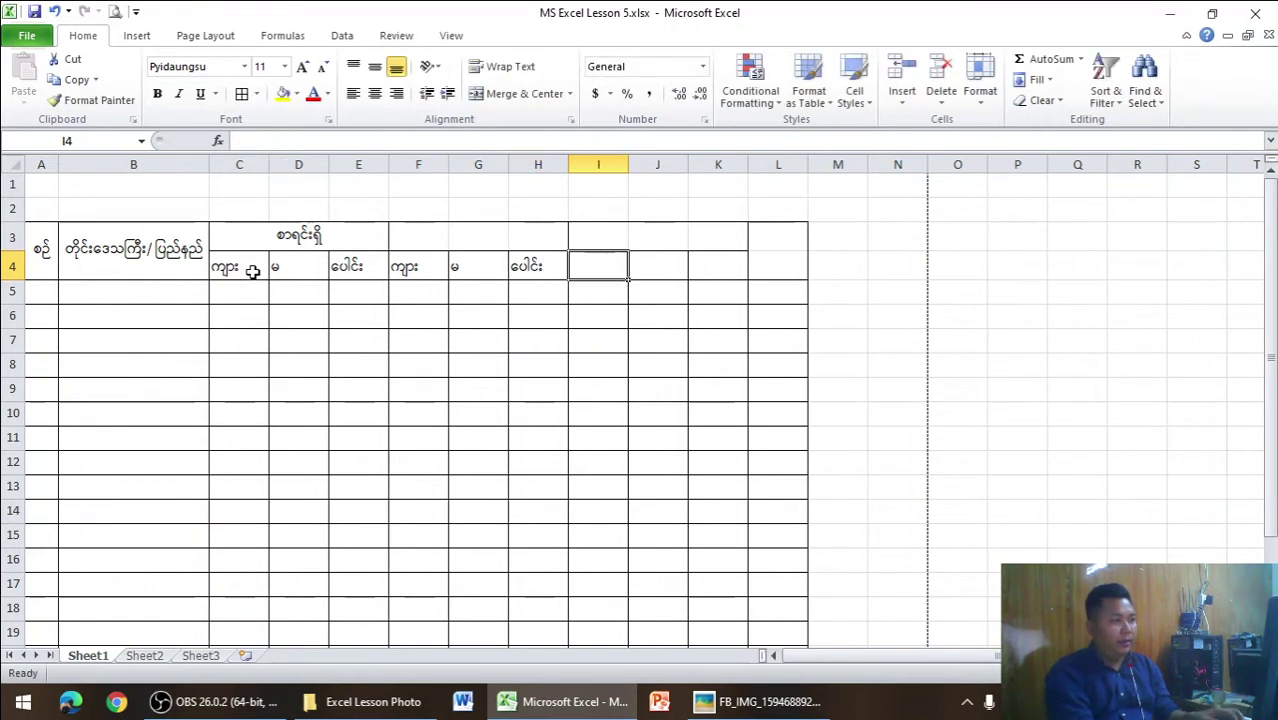
- Finish ကျား, မ, ပေါင်း in I4 to K4 and check the reference photo
text(ကျား)
key(Tab)
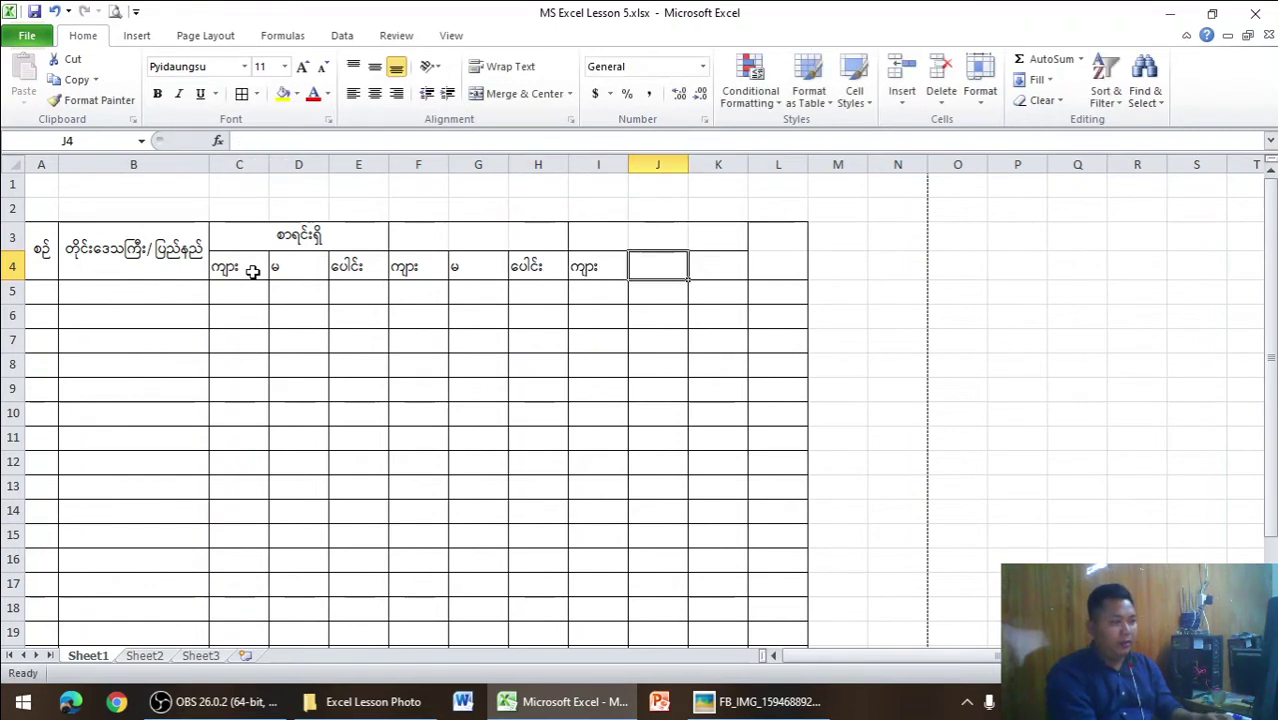
text(မ)
key(Tab)
text(ေ)
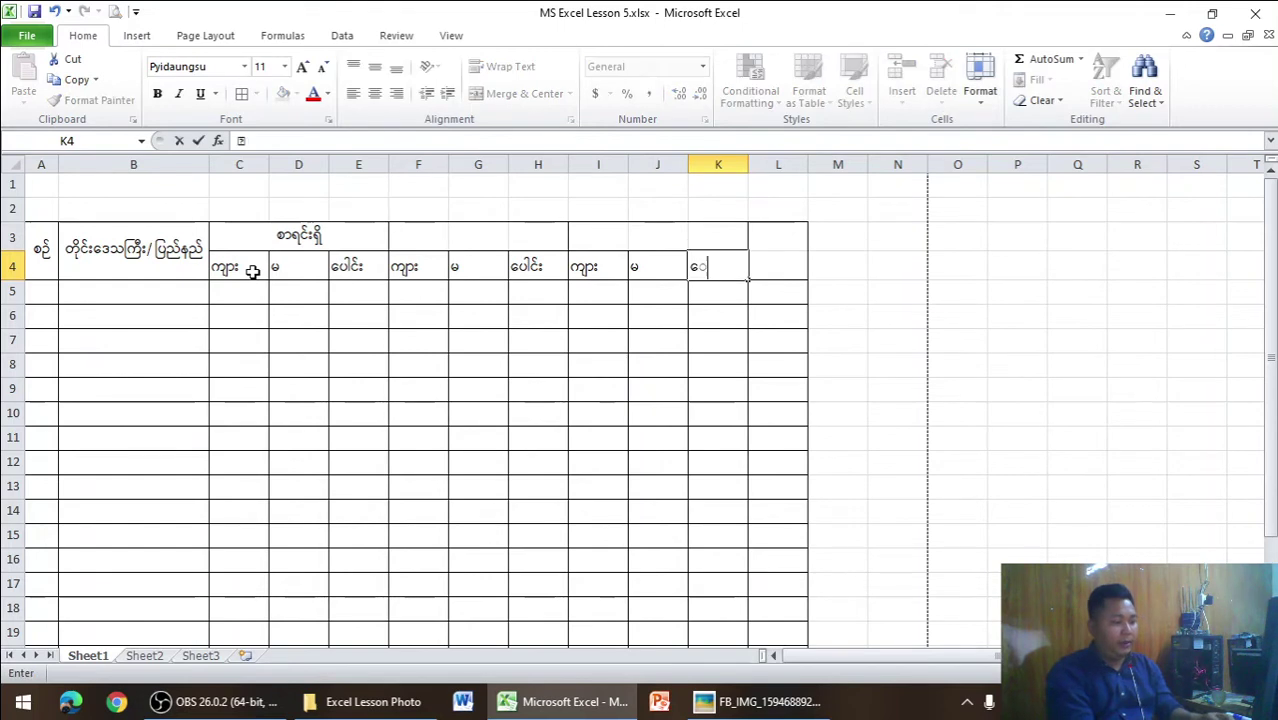
key(Tab)
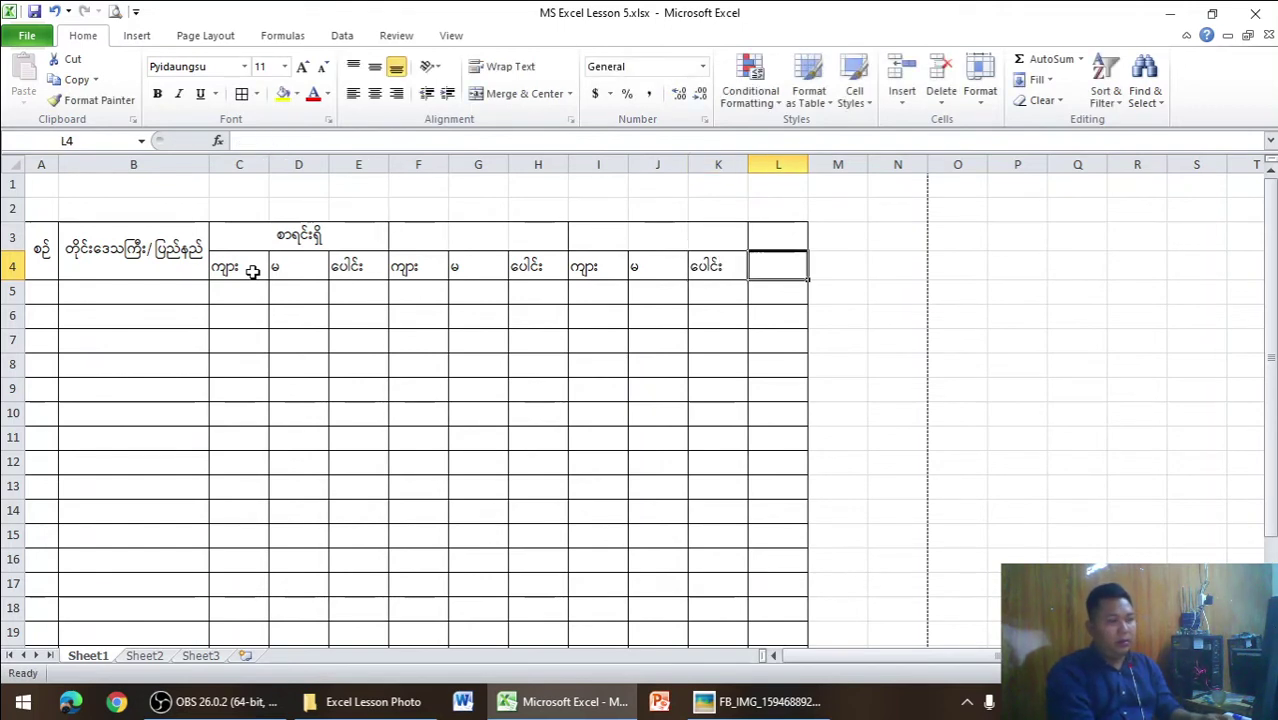
key(alt+Tab)
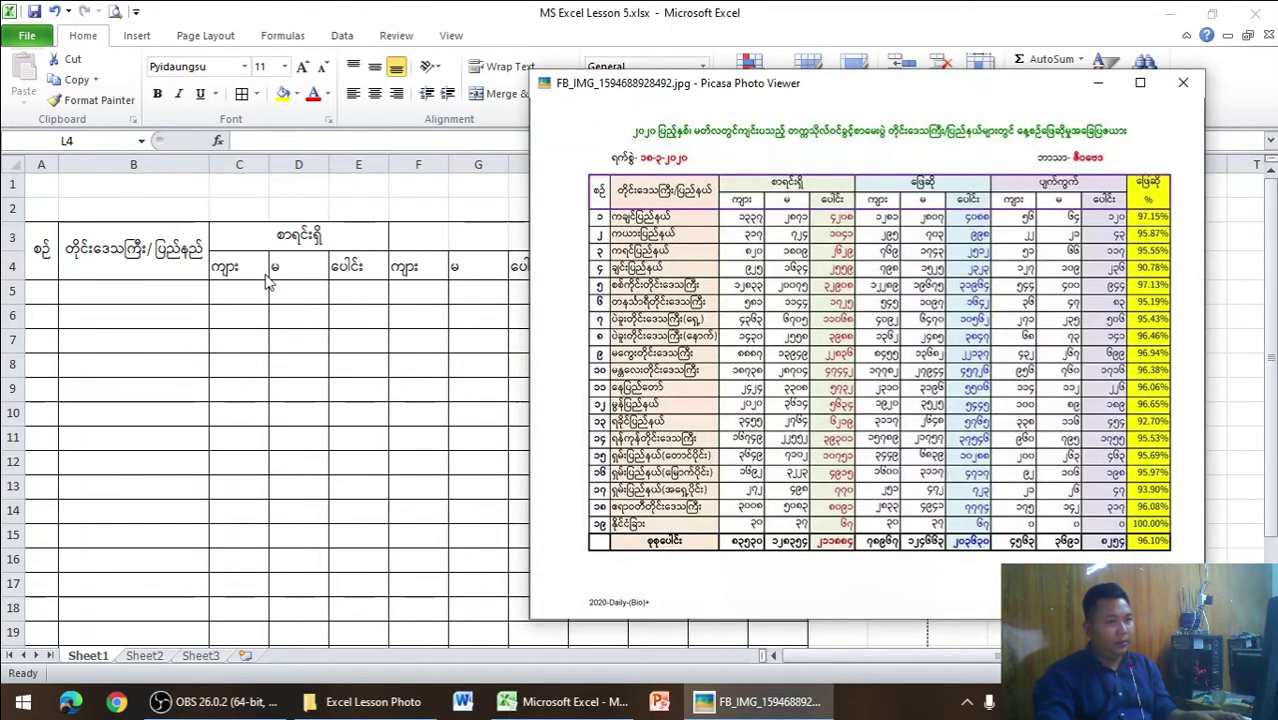
- Enter the heading ဖြေဆို % in L3
key(alt+Tab)
click(772, 240)
text(ေဆ)
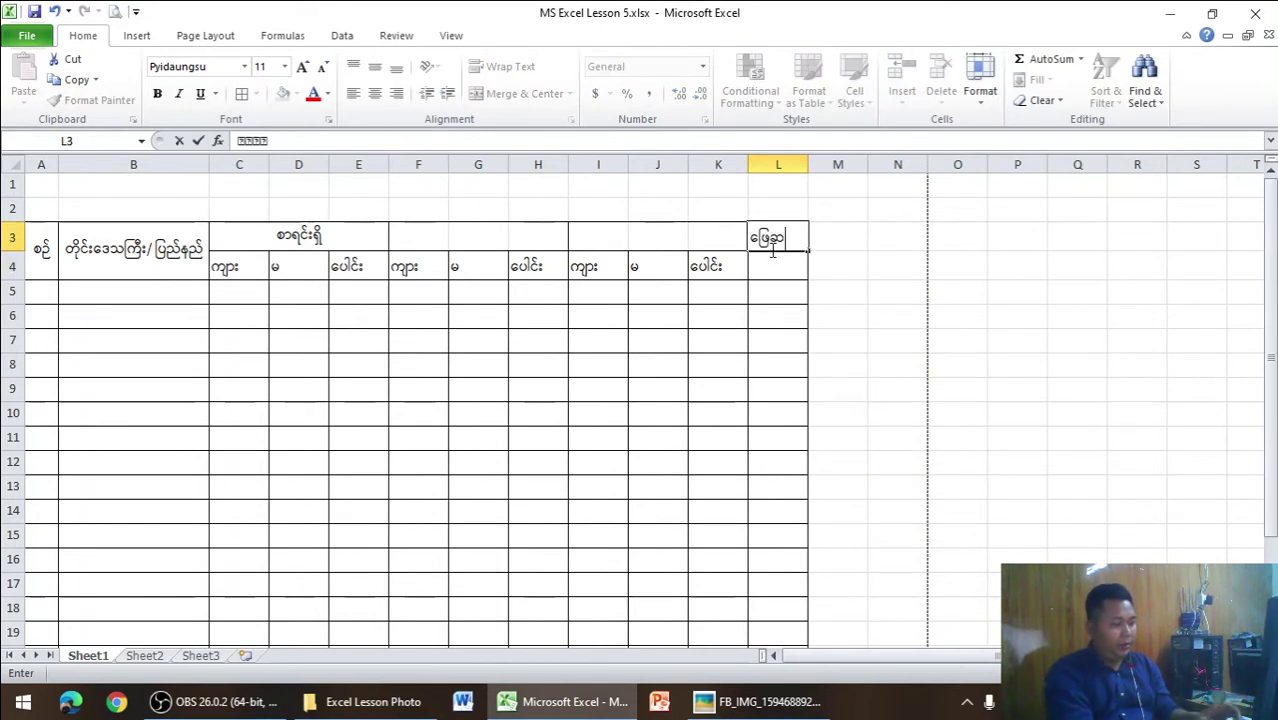
text(ို)
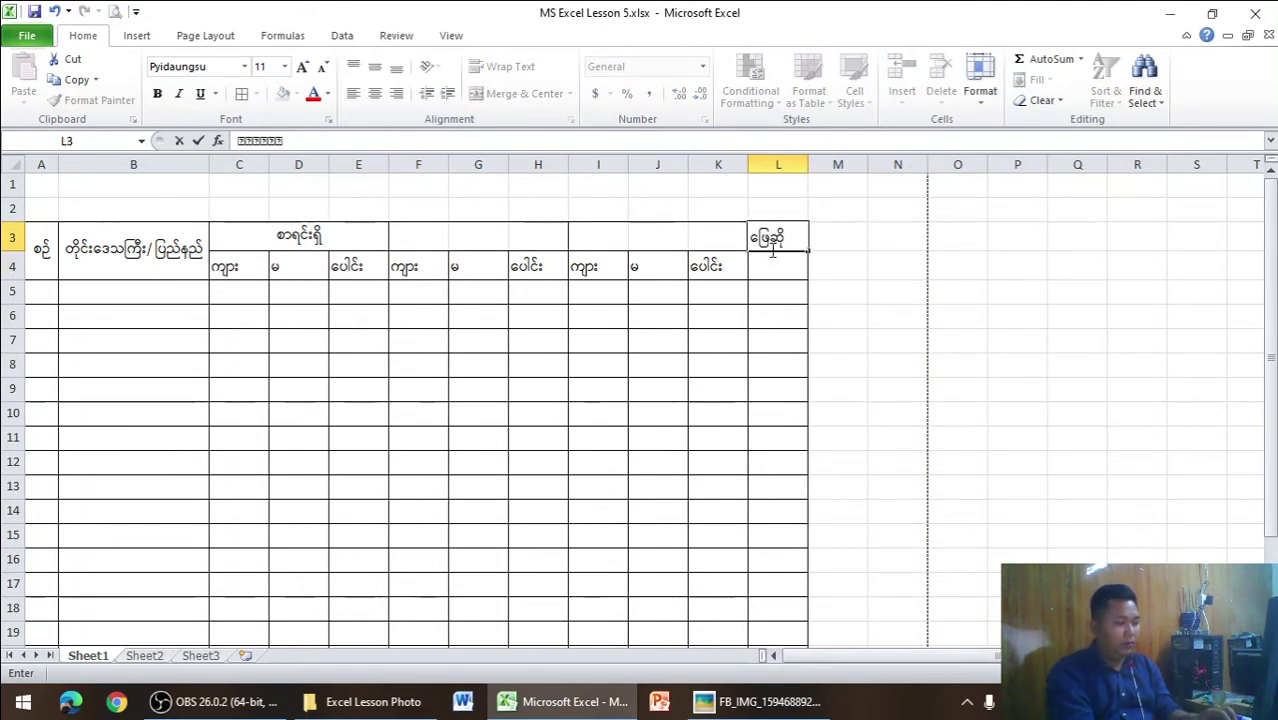
text( ေ)
key(BackSpace)
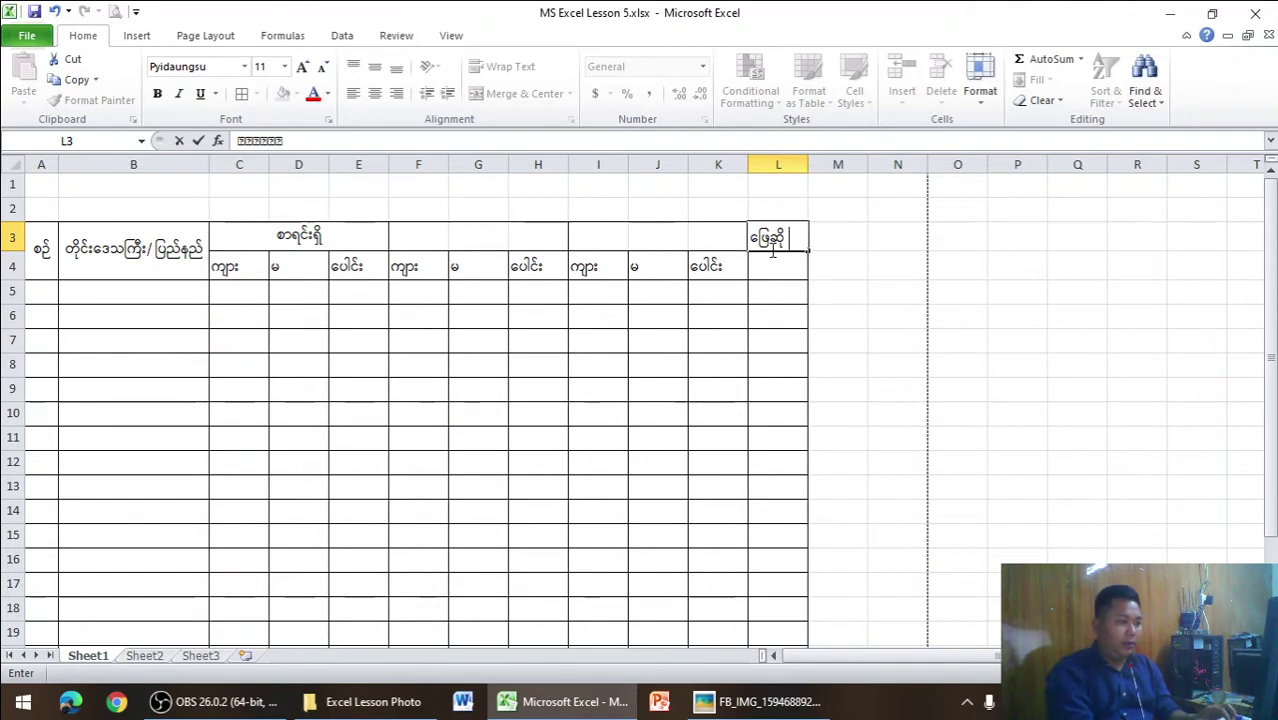
key(ctrl+space)
text(%)
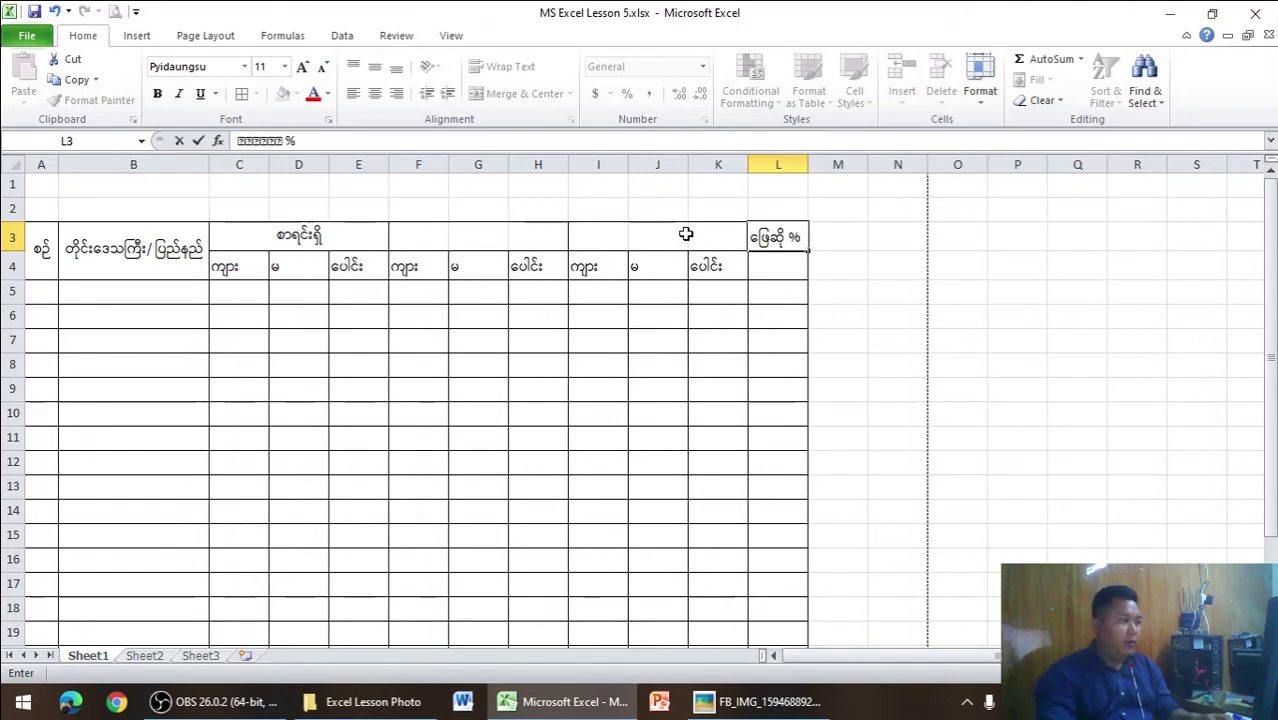
click(440, 240)
- Put the heading ဖြေဆို in F3 and type ပျက်ကွက် into I3
key(alt+Tab)
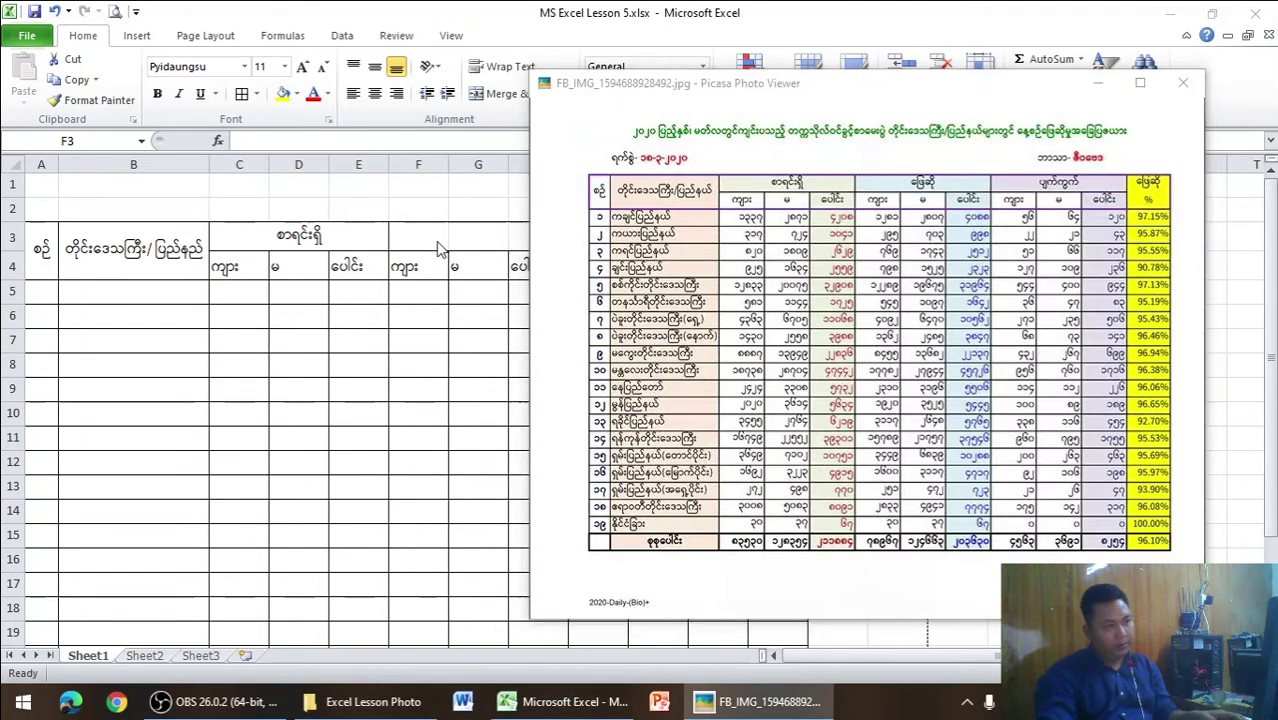
key(alt+Tab)
text(azj)
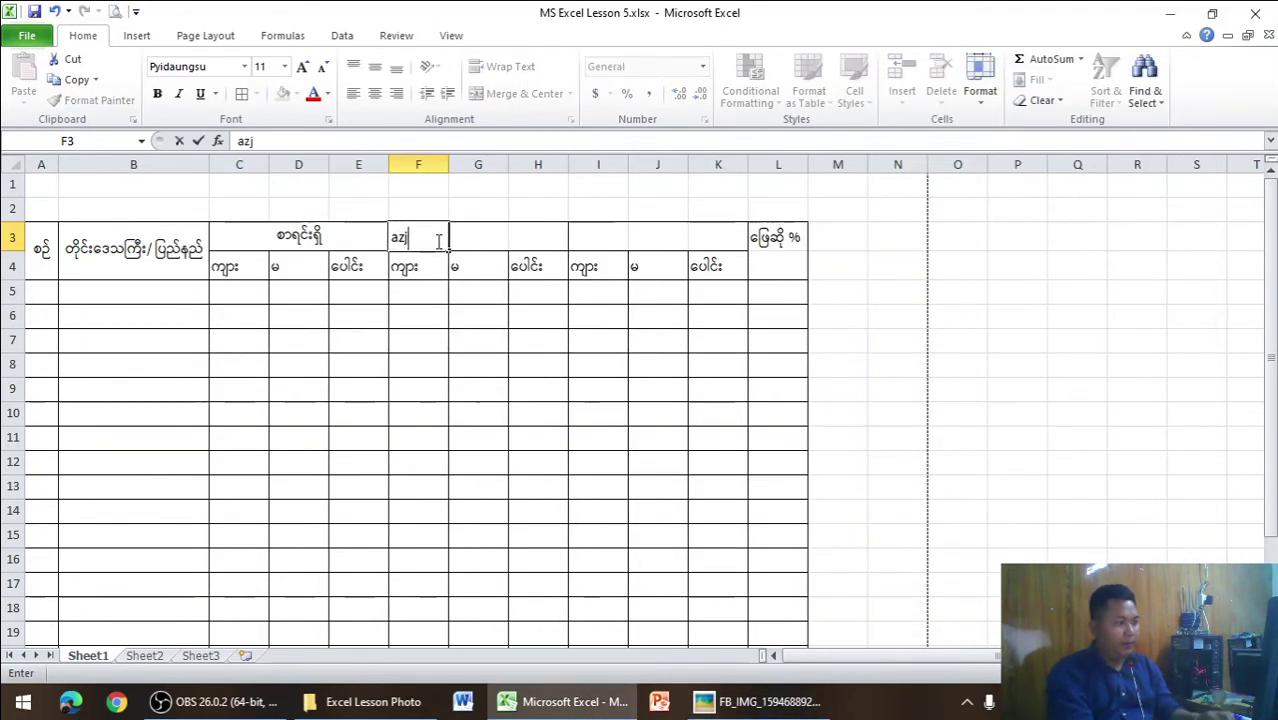
key(ctrl+shift)
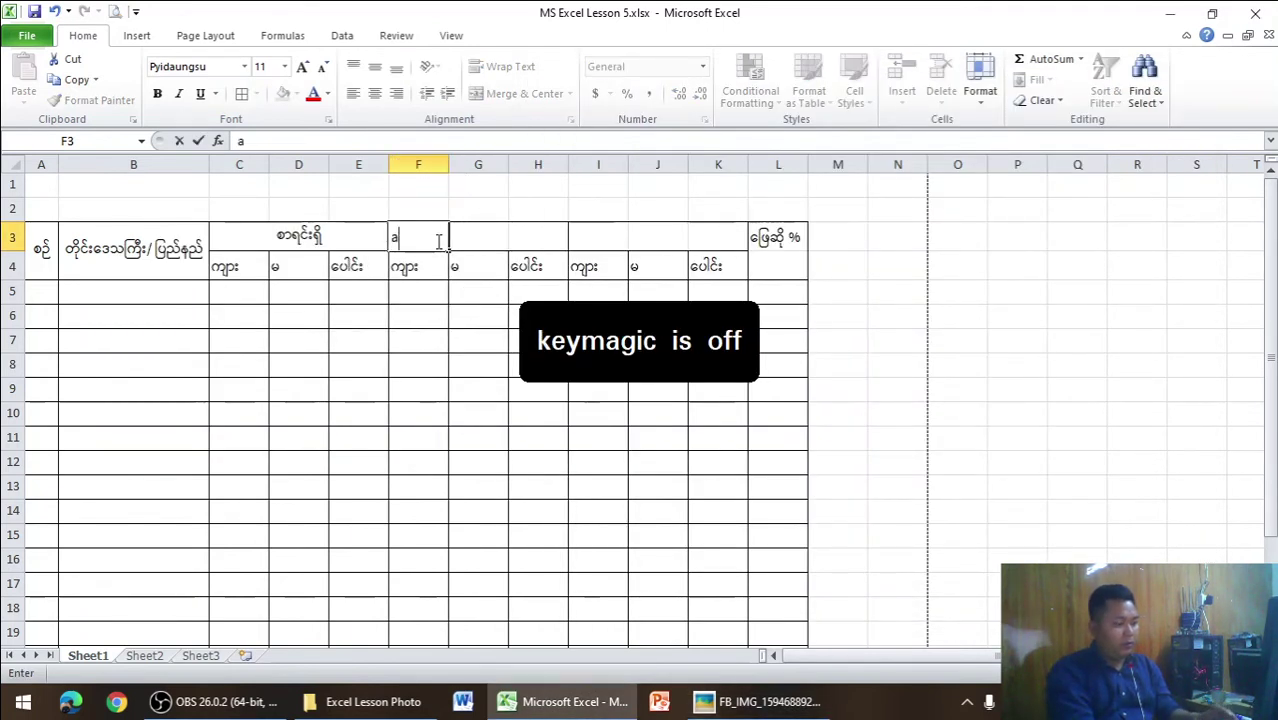
text(zj)
key(BackSpace)
key(BackSpace)
key(BackSpace)
key(ctrl+shift)
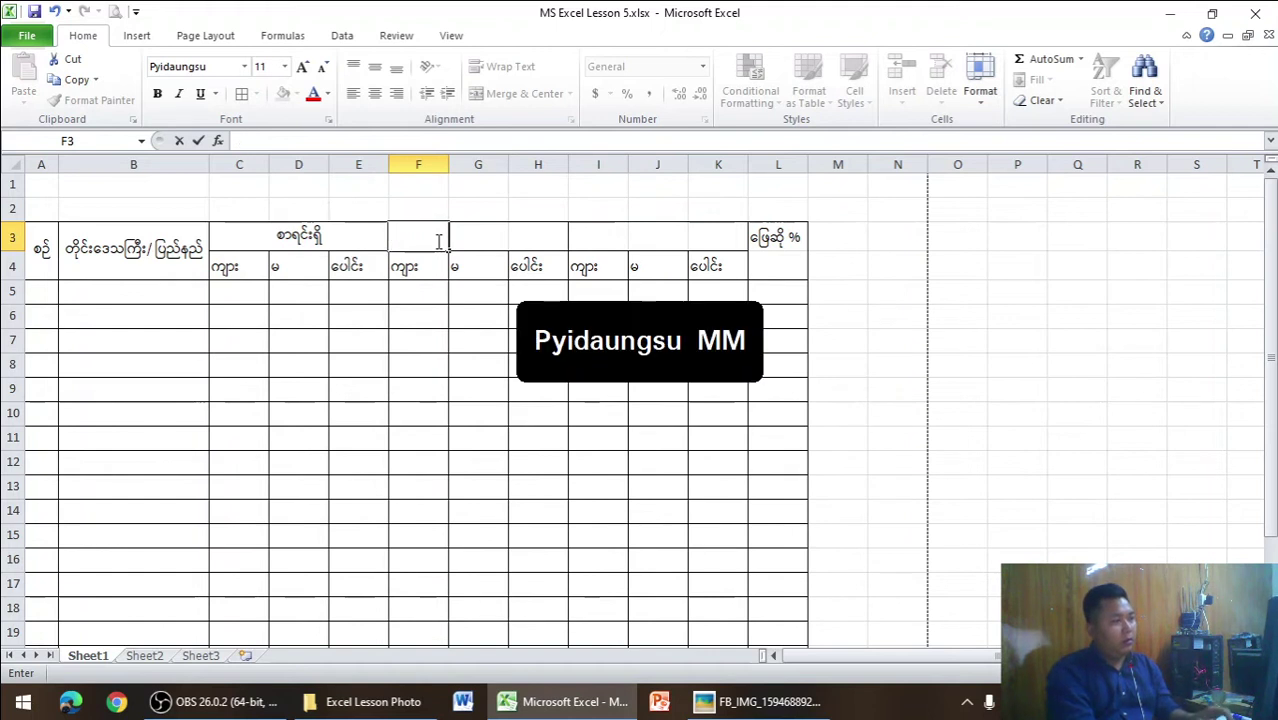
text(ဖြေ)
text(ဖြ)
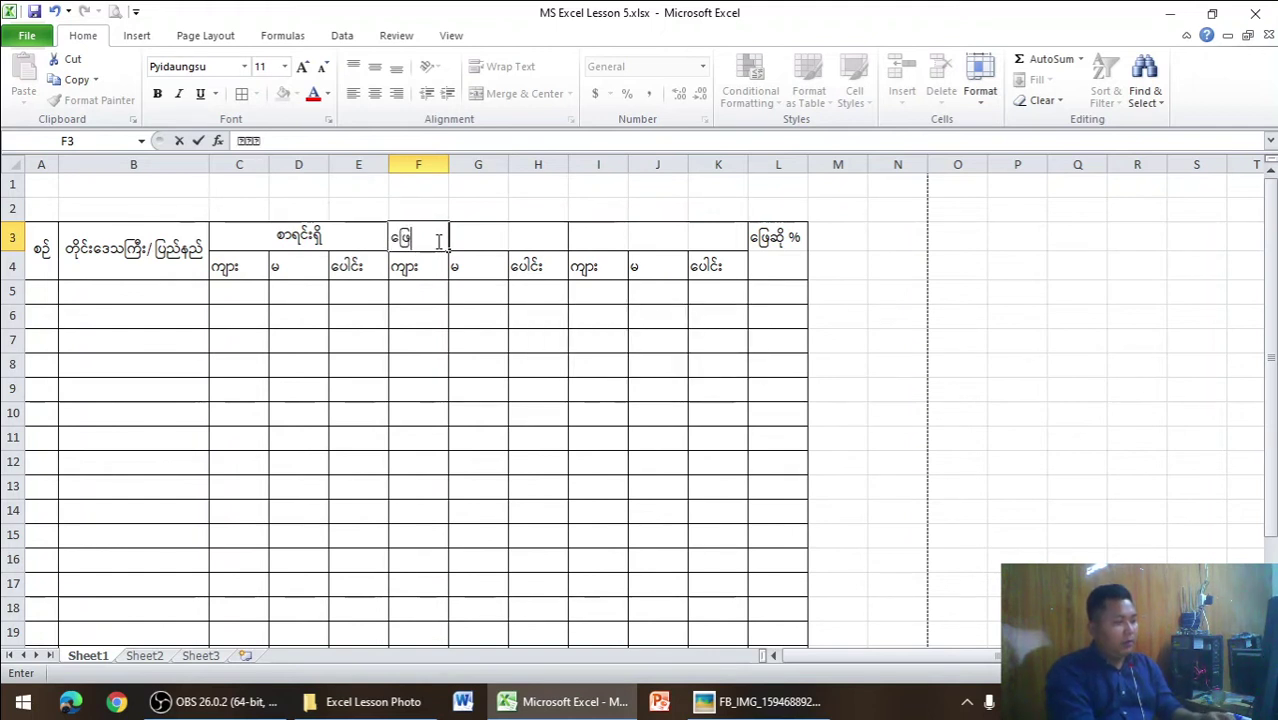
key(Tab)
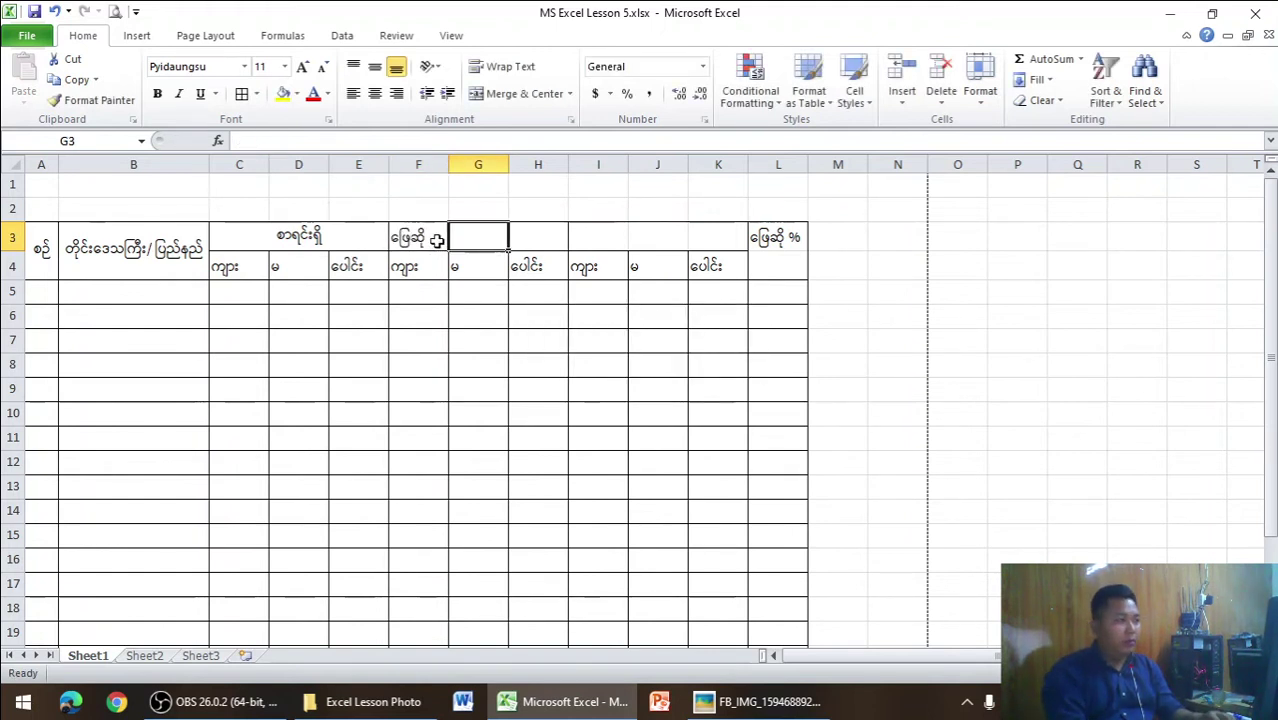
key(Tab)
key(Tab)
text(ပျက်က)
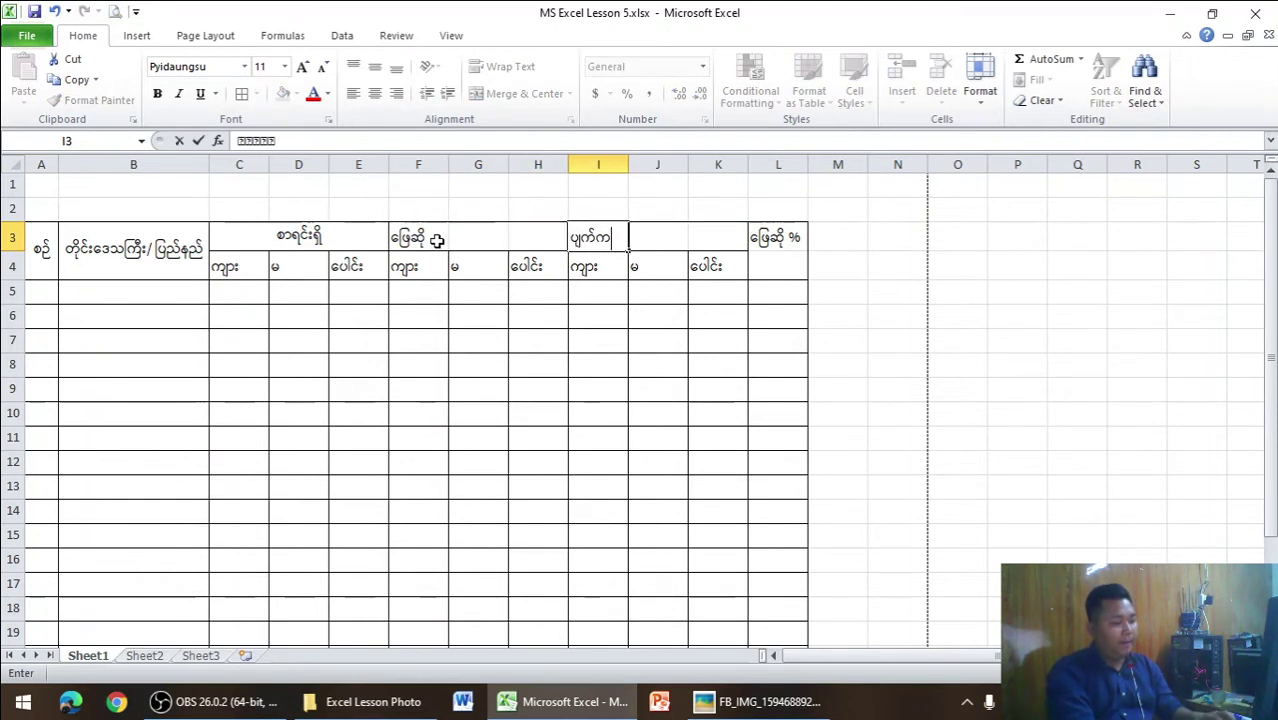
text(ွက်)
- Merge and centre F3:H3 and I3:K3 with middle alignment
click(446, 345)
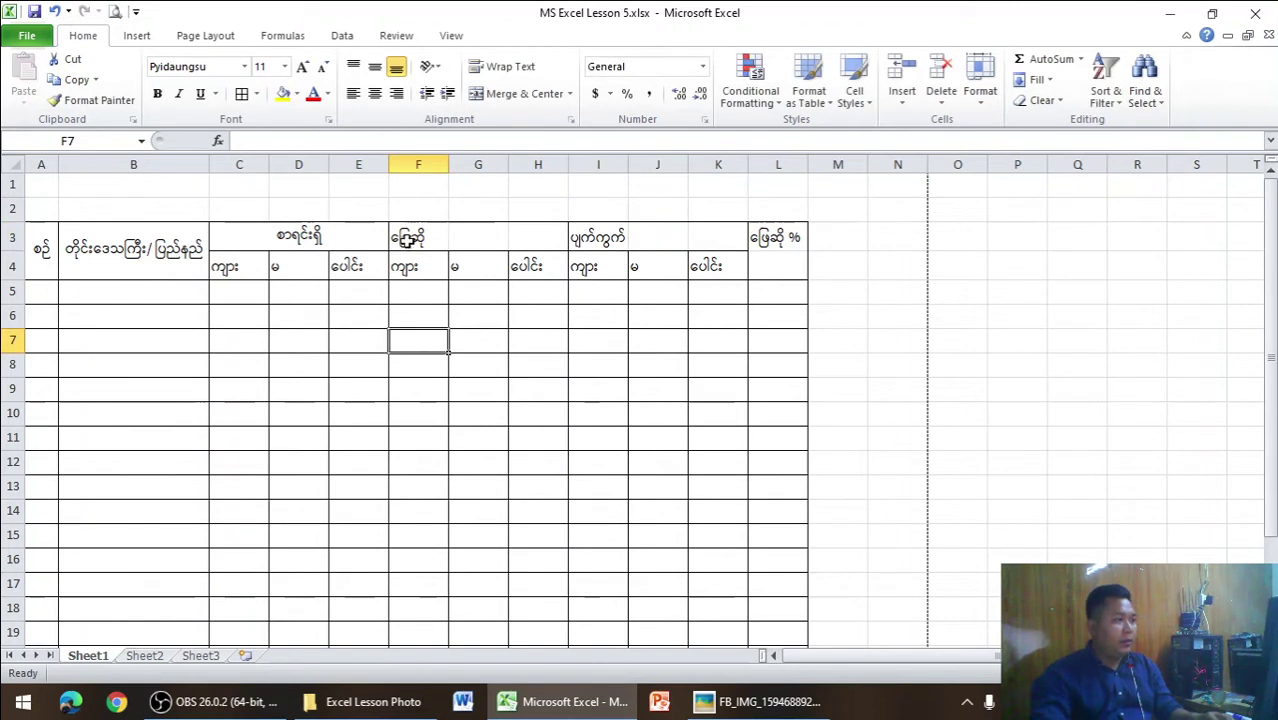
drag(408, 241, 715, 238)
click(374, 66)
click(374, 93)
click(524, 93)
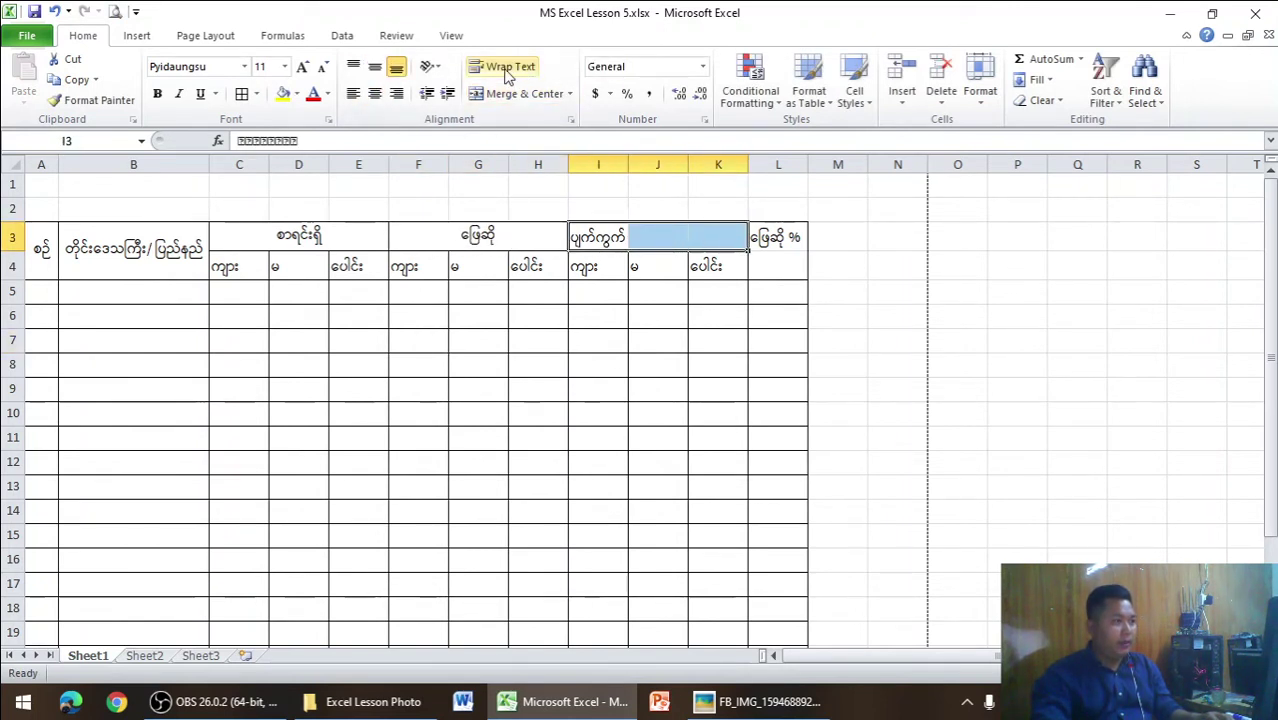
click(374, 66)
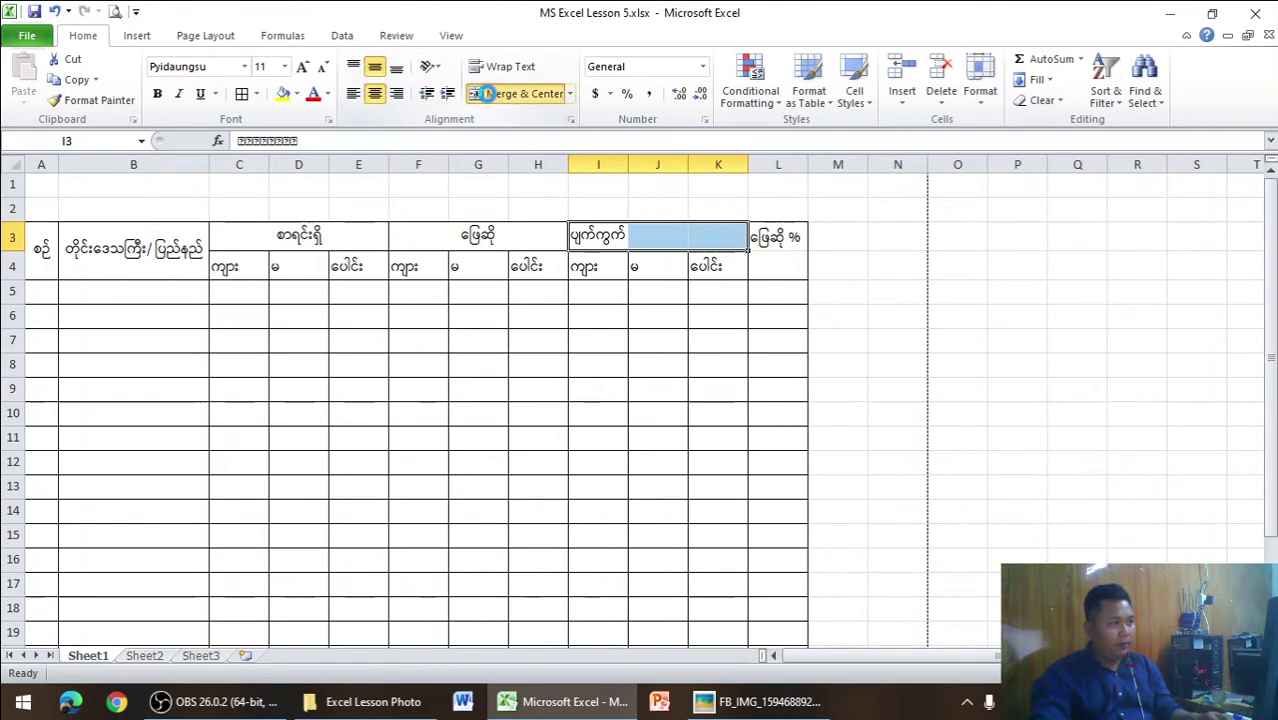
click(522, 93)
- Centre the row 4 subheadings C4:K4 horizontally and vertically
drag(258, 266, 722, 268)
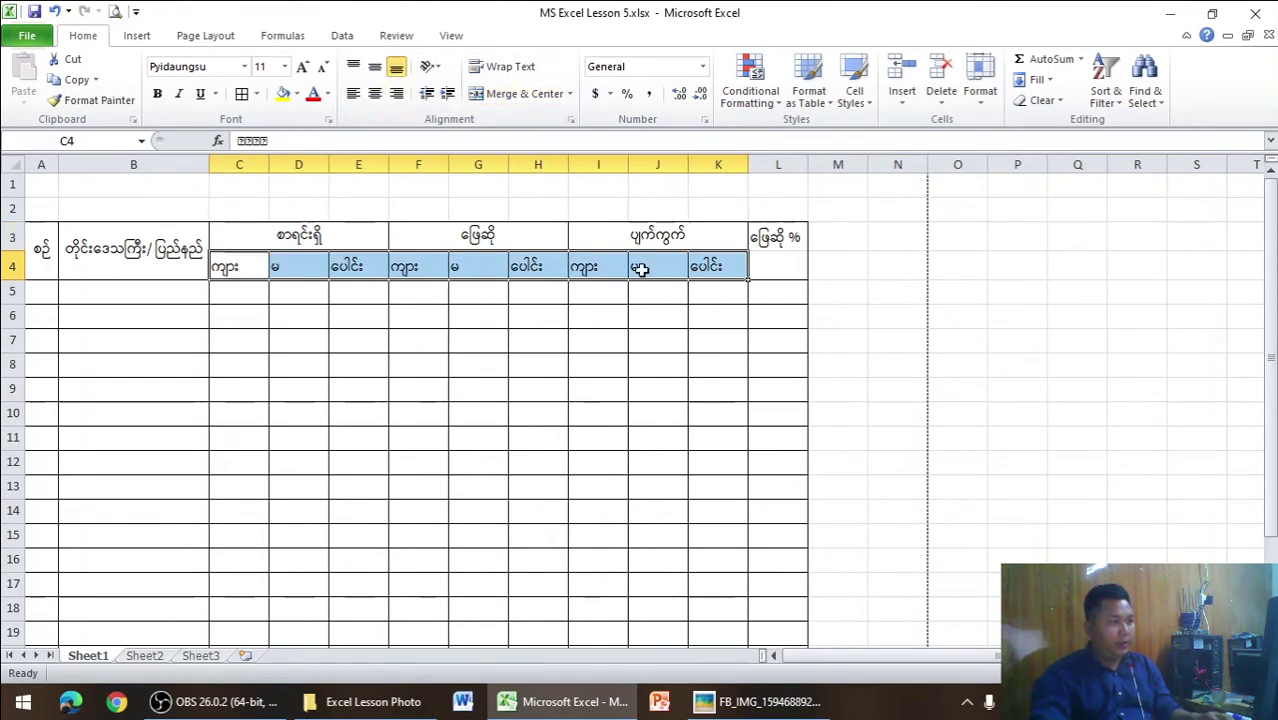
click(374, 66)
click(374, 93)
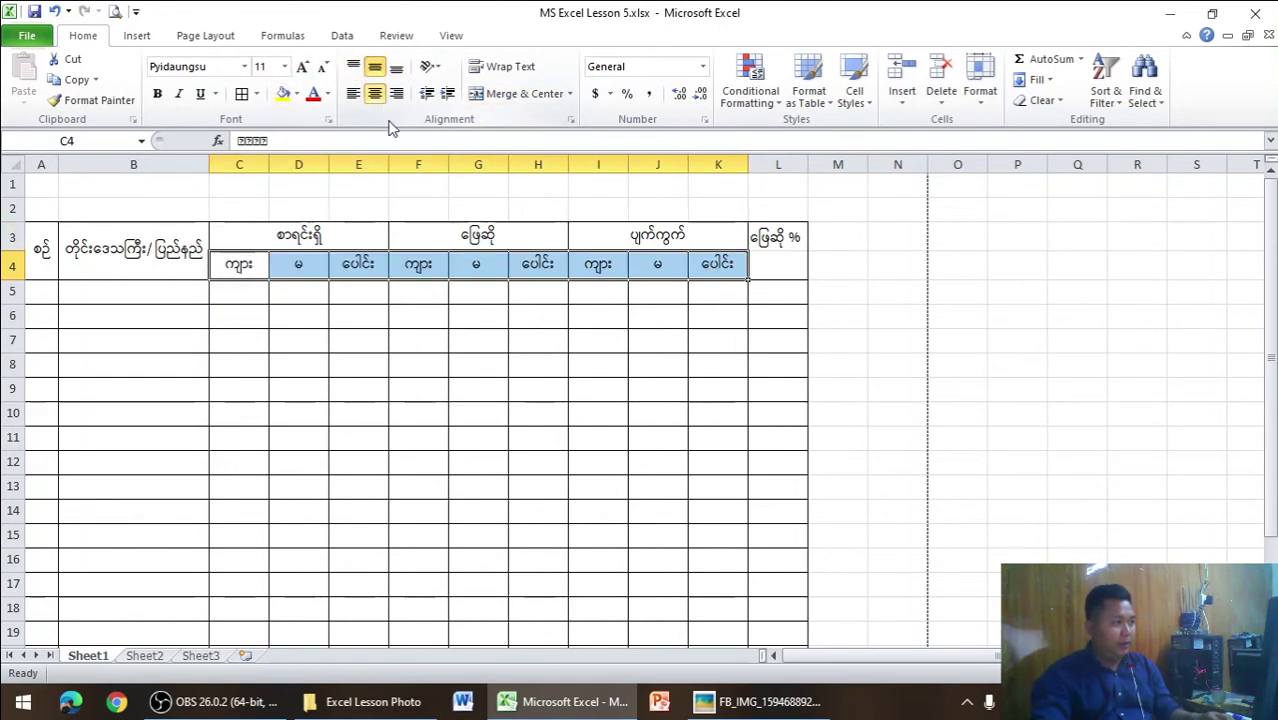
click(685, 460)
- Merge L3:L4 into one middle-aligned, centred percentage heading
drag(770, 240, 766, 264)
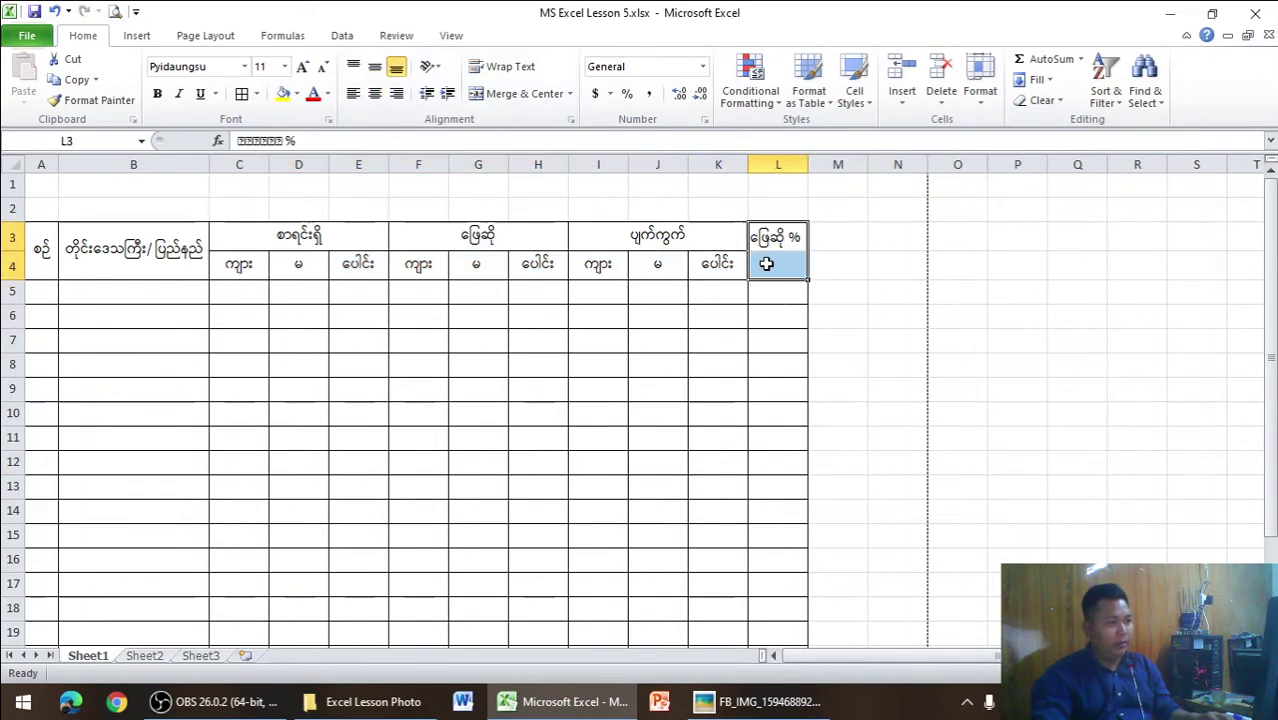
click(374, 66)
click(374, 93)
click(522, 93)
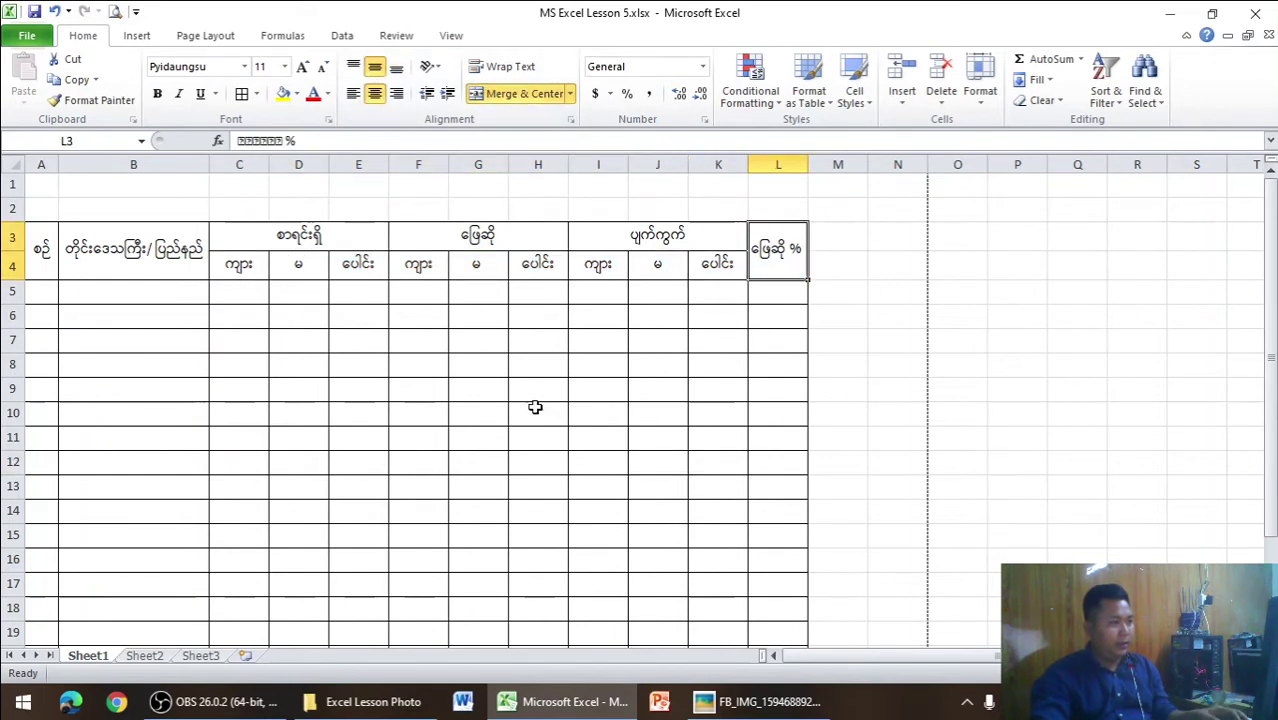
- Compare the header with the reference photo, then select the column B district cells
key(alt+Tab)
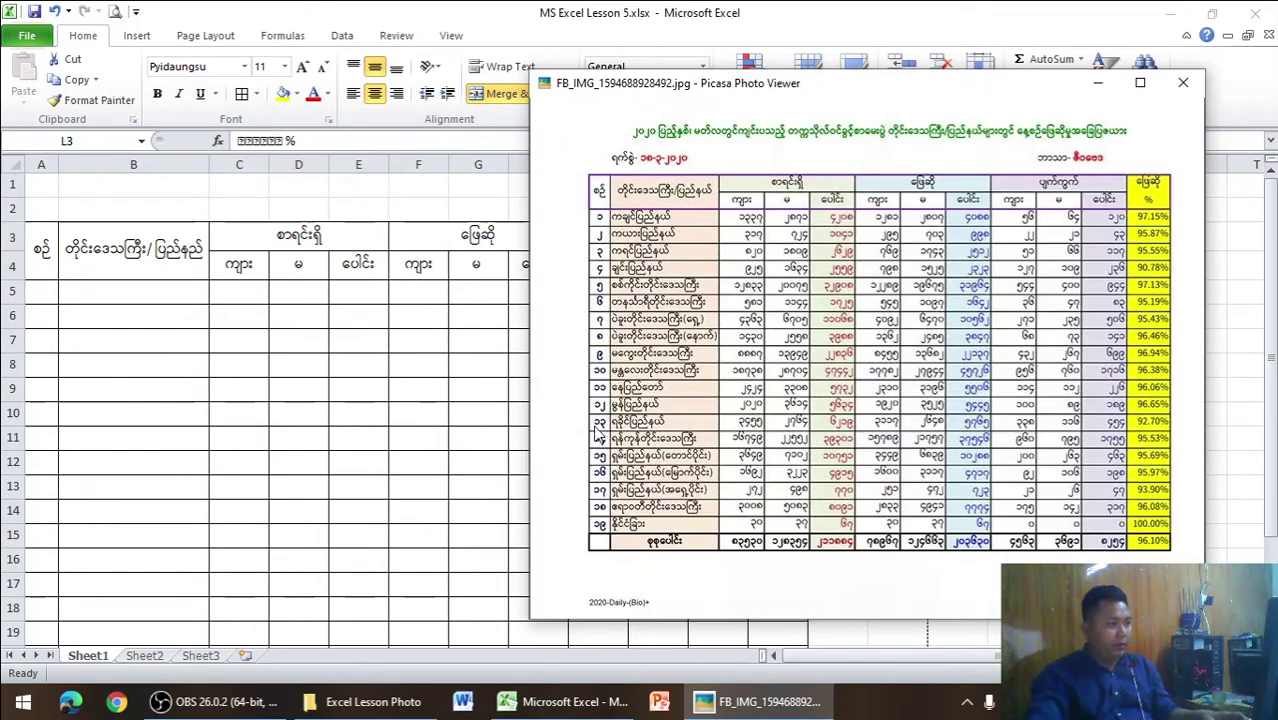
key(alt+Tab)
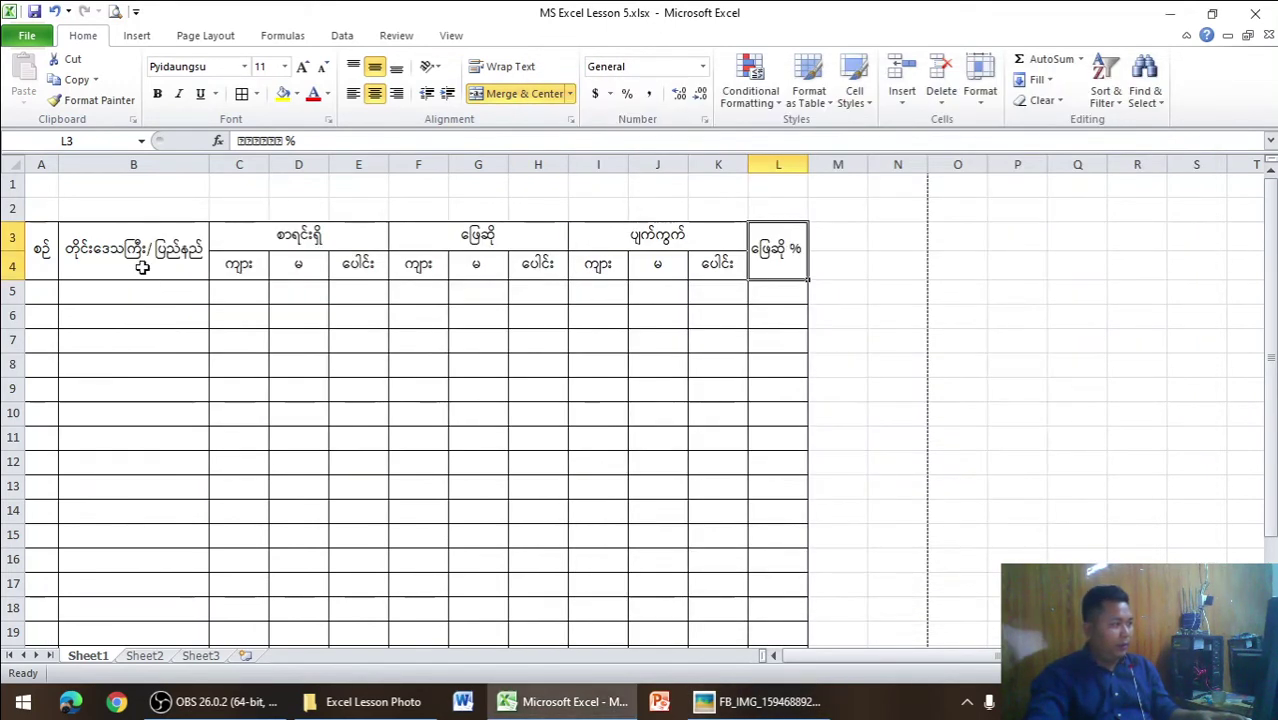
drag(142, 267, 142, 585)
click(152, 164)
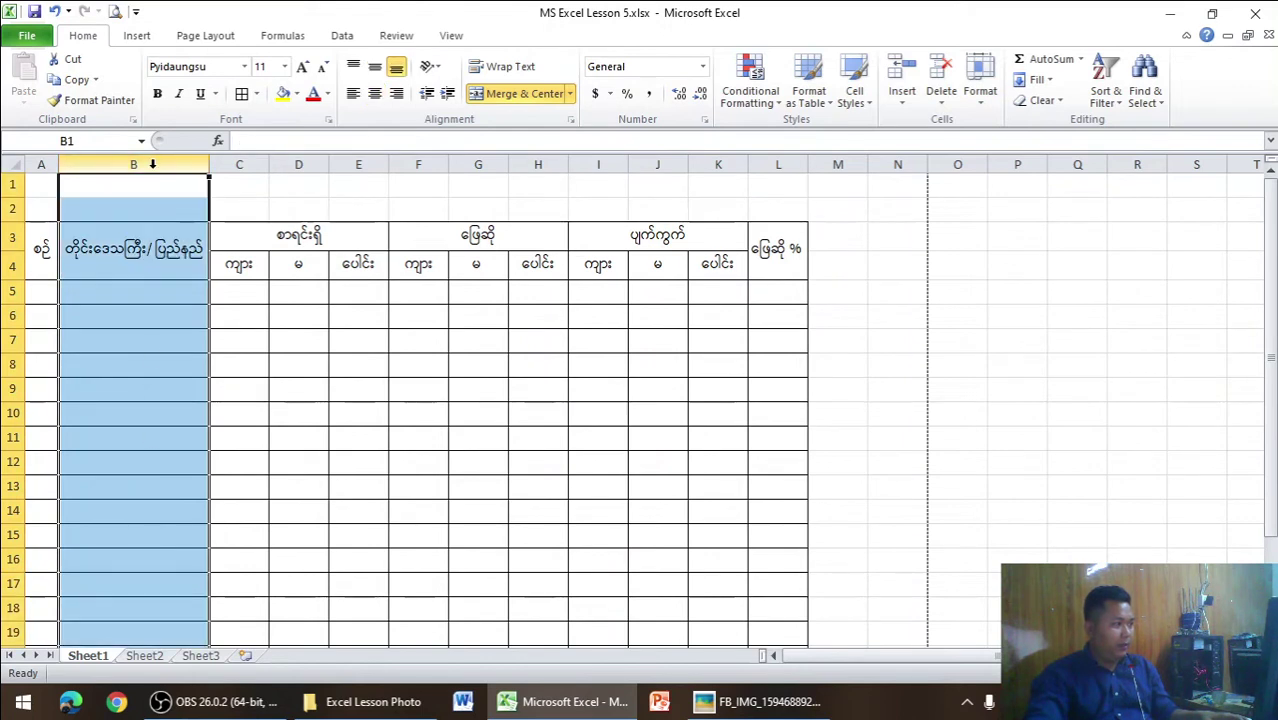
click(165, 256)
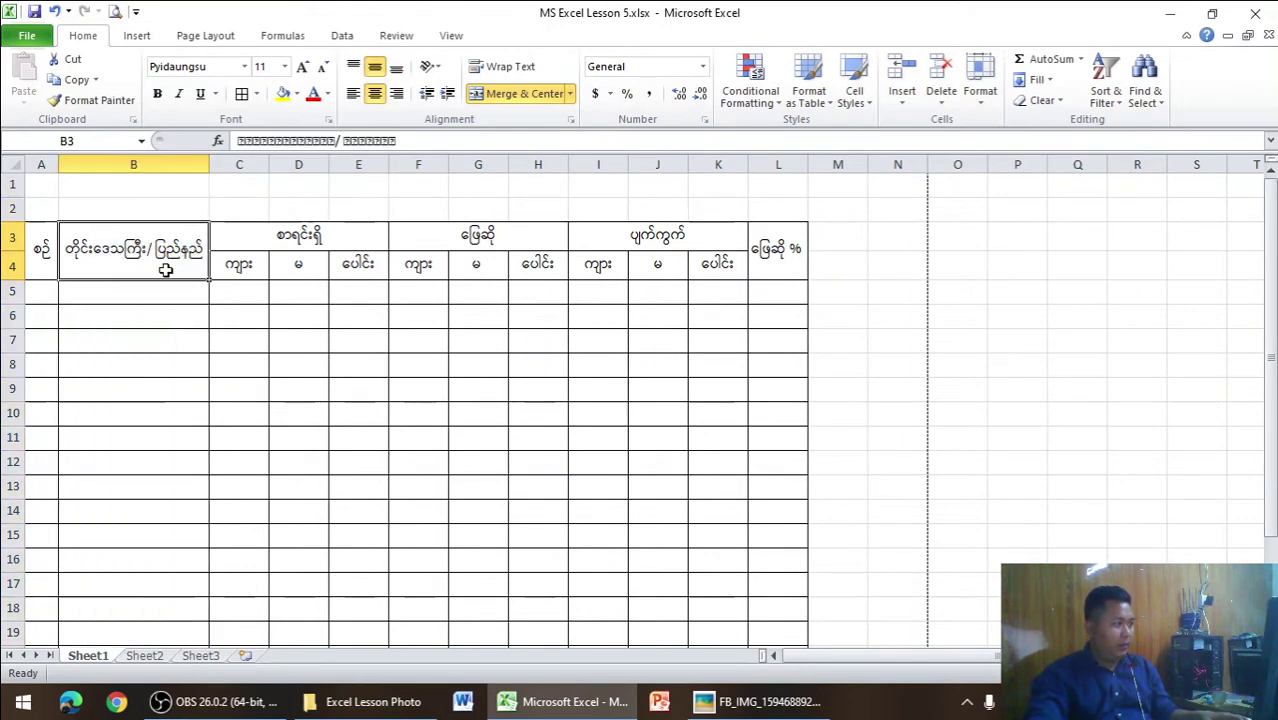
scroll(166, 270, down, 1)
scroll(209, 201, down, 4)
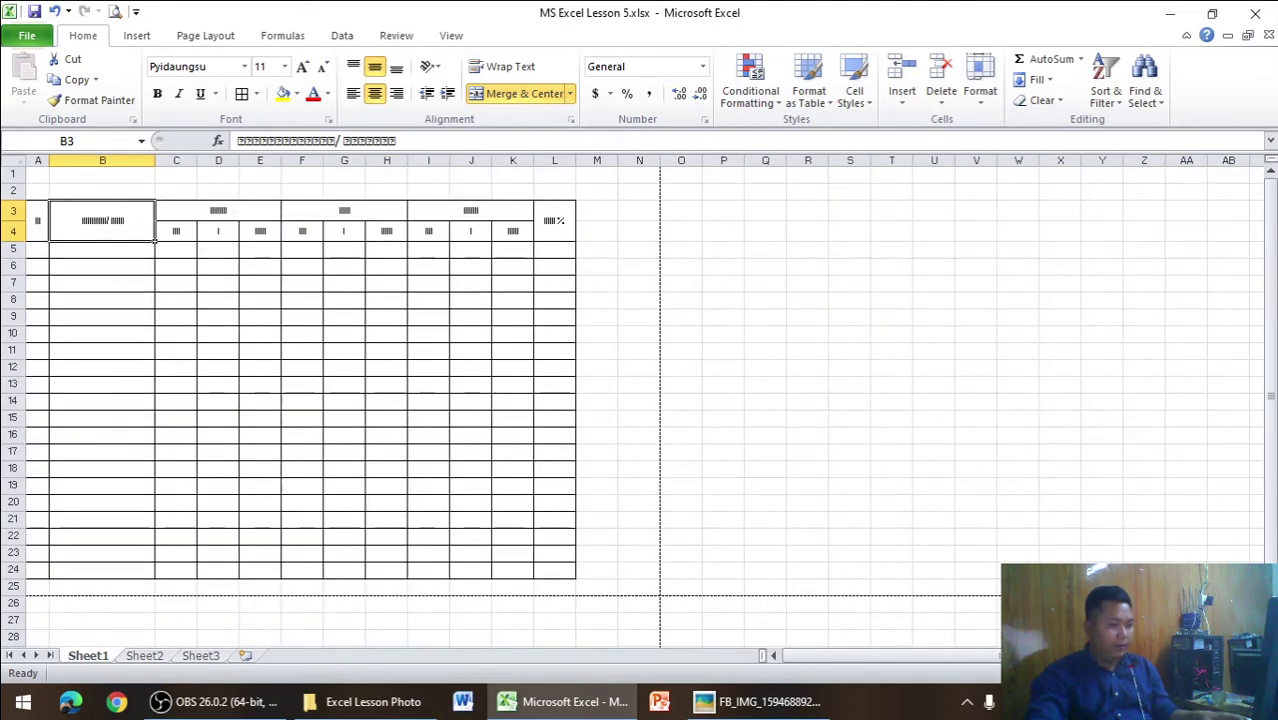
scroll(371, 411, up, 1)
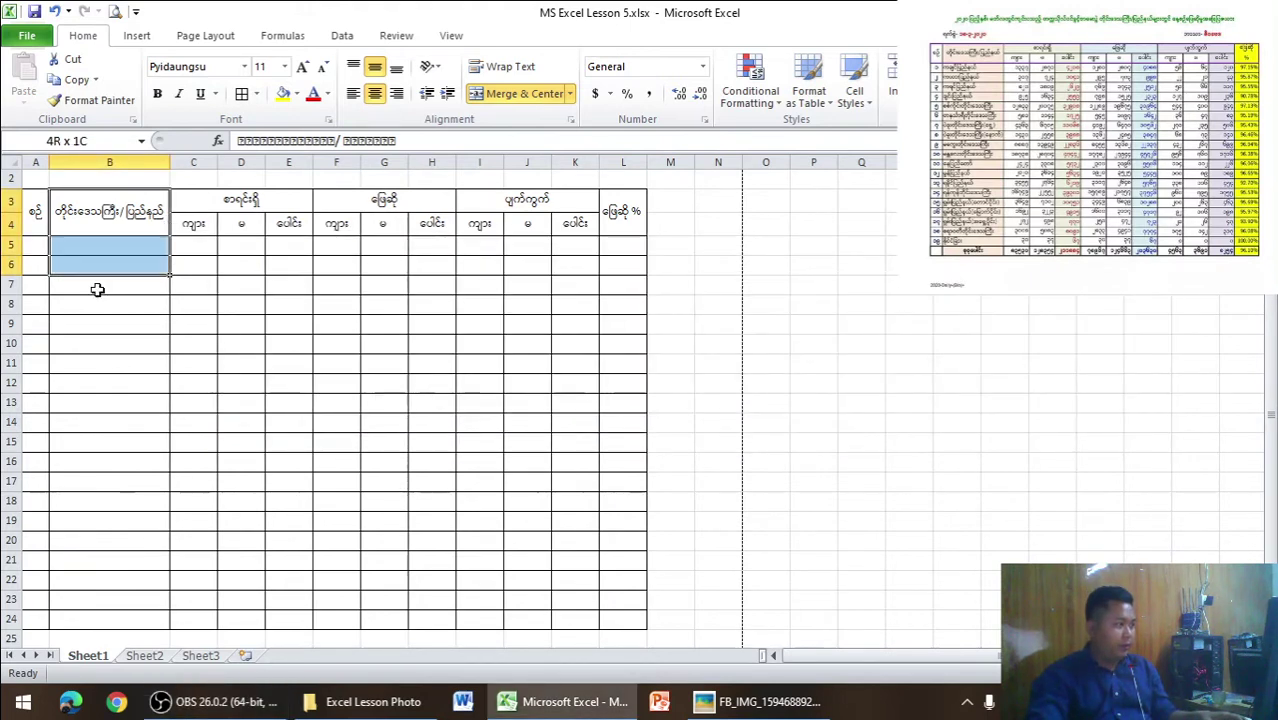
- Fill column B cells down to row 24 light orange
drag(125, 242, 120, 615)
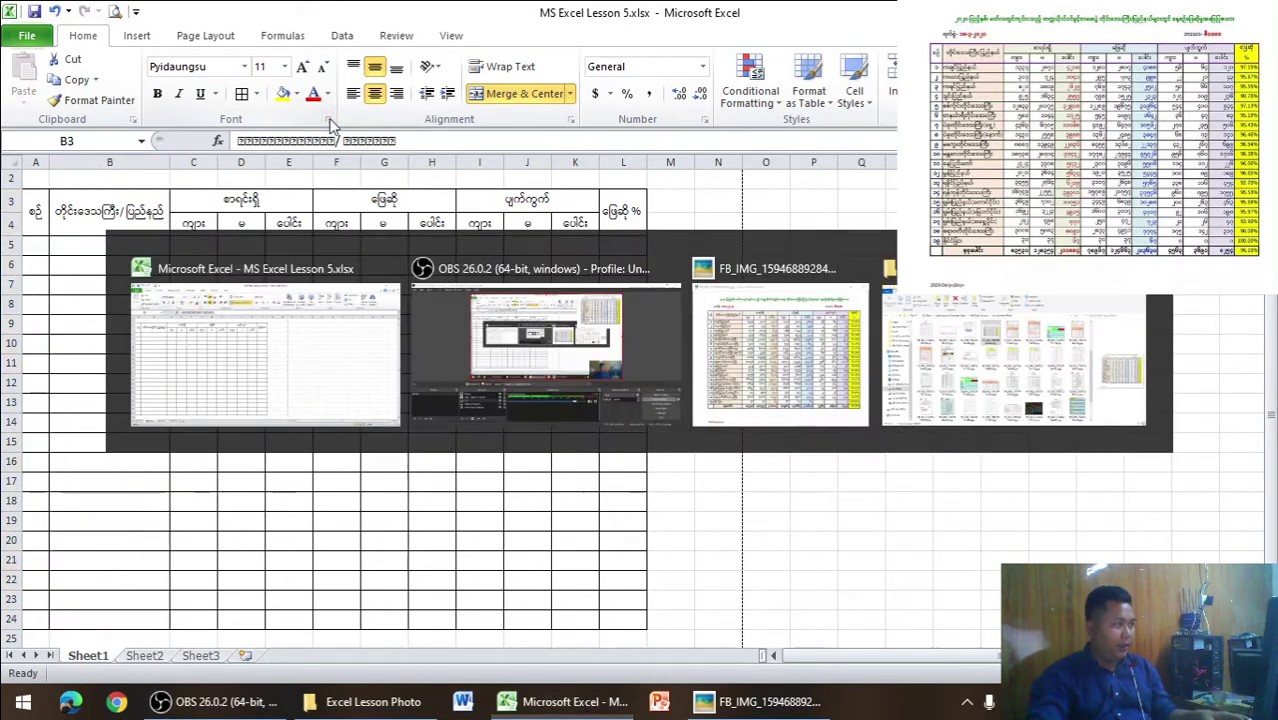
click(760, 701)
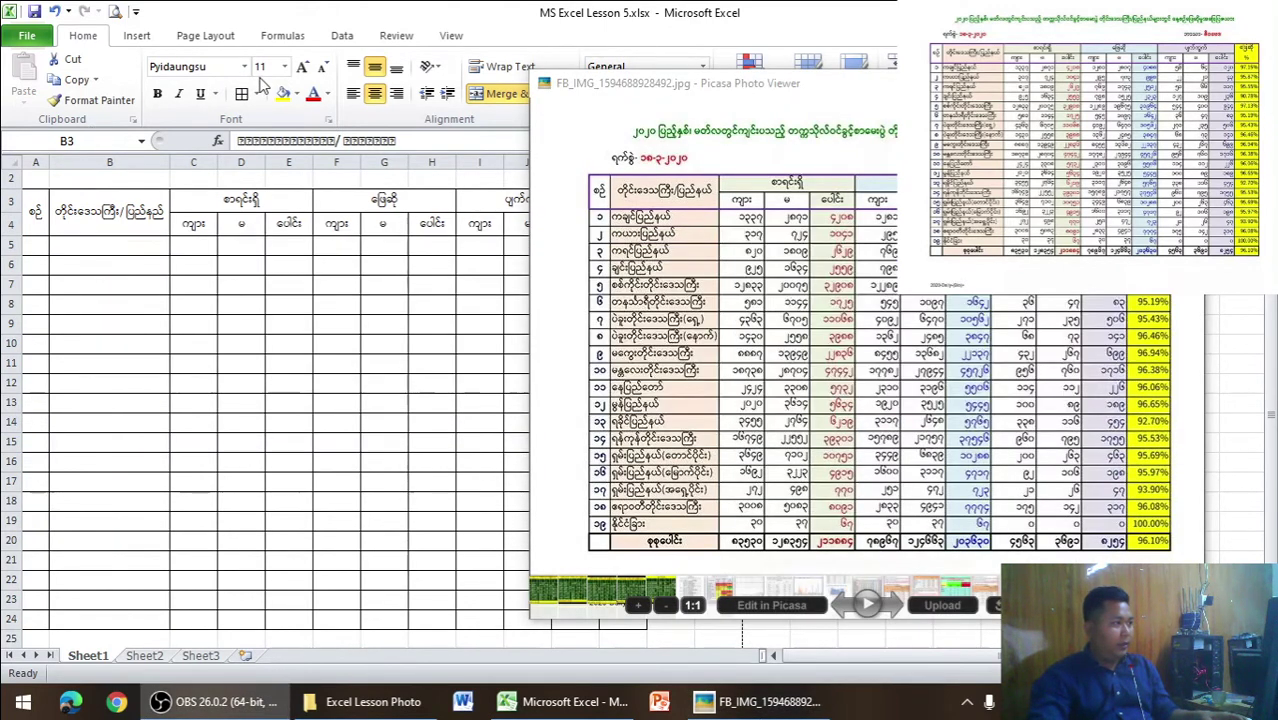
click(350, 292)
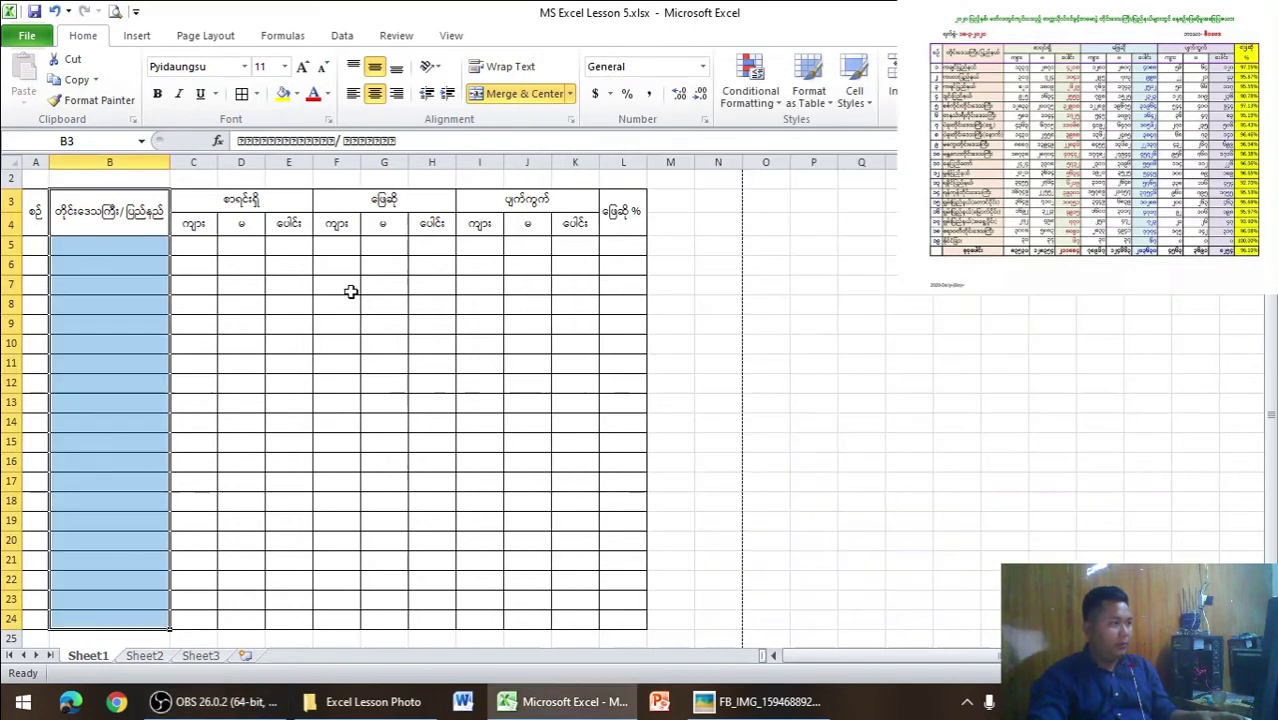
click(822, 712)
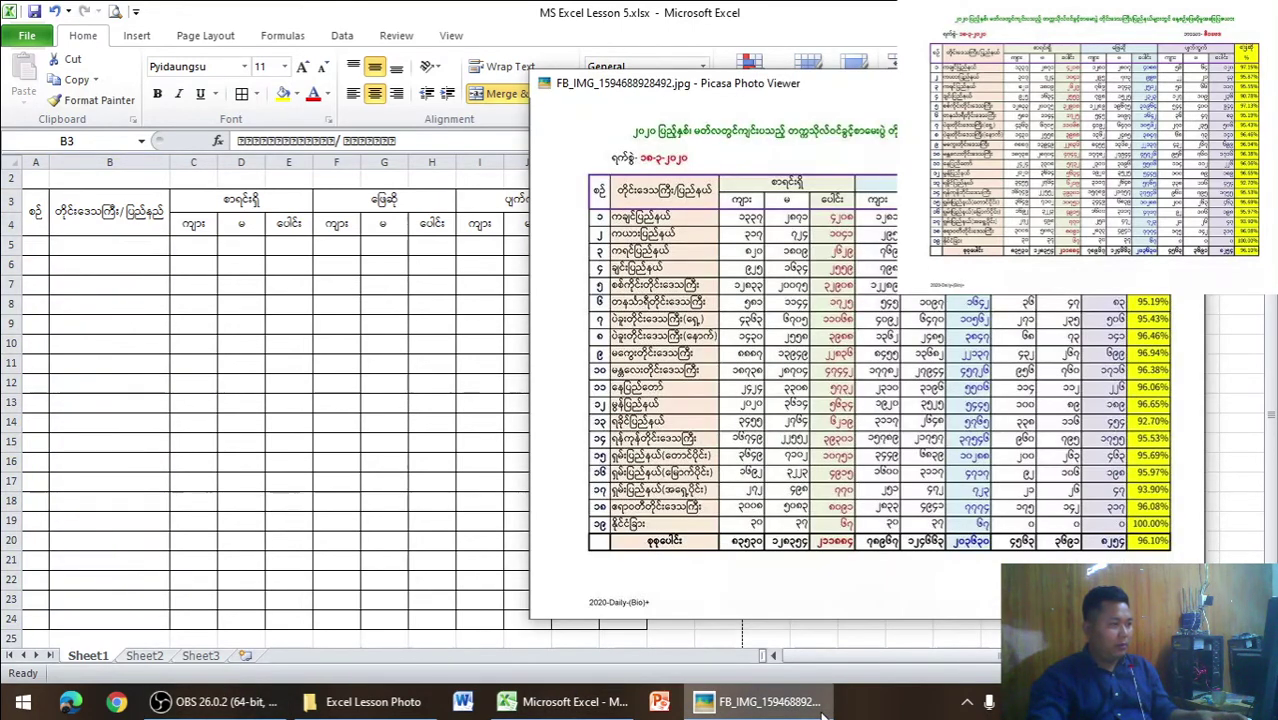
click(822, 712)
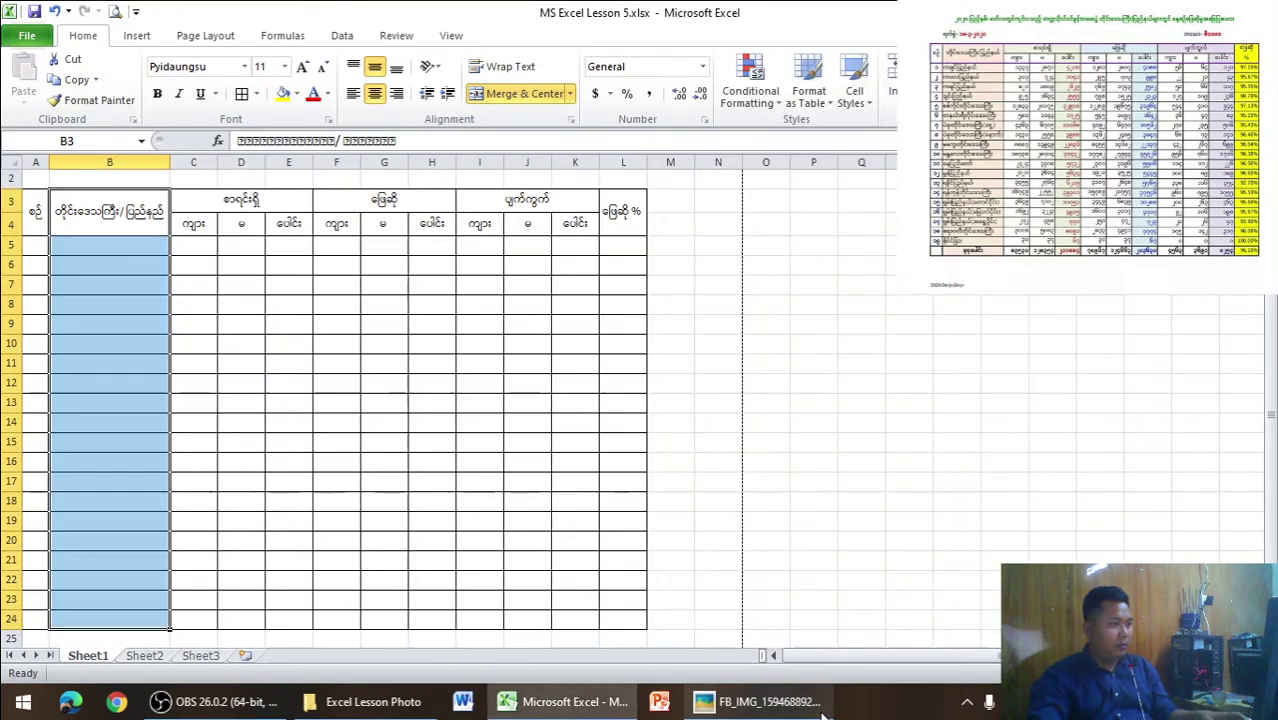
click(297, 94)
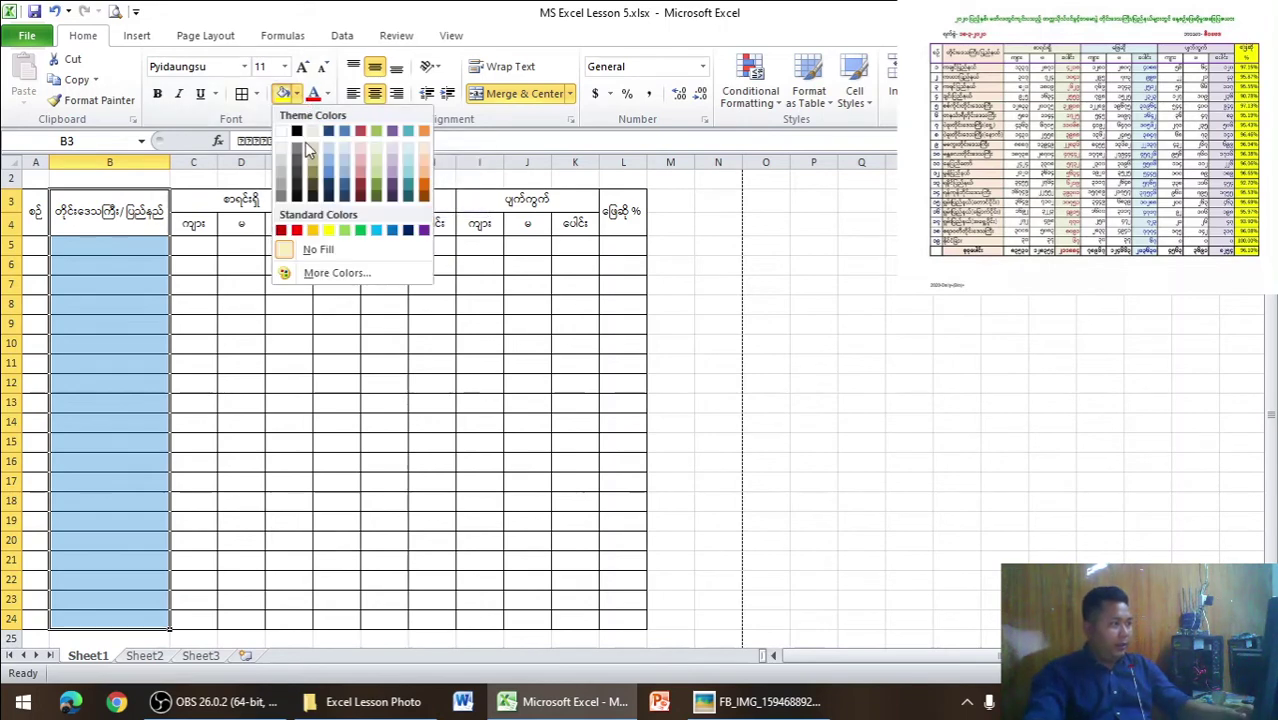
click(421, 151)
- Fill the C3 heading and E4:E24 light green
key(alt+Tab)
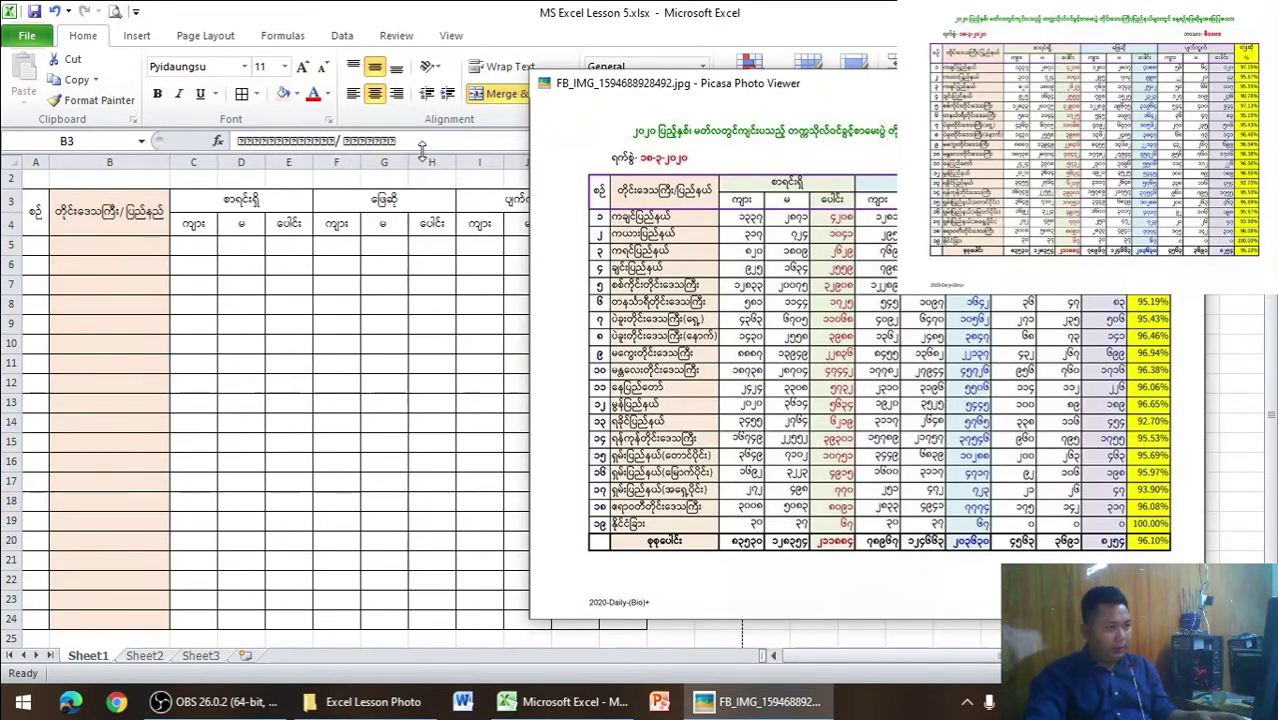
key(alt+Tab)
click(268, 200)
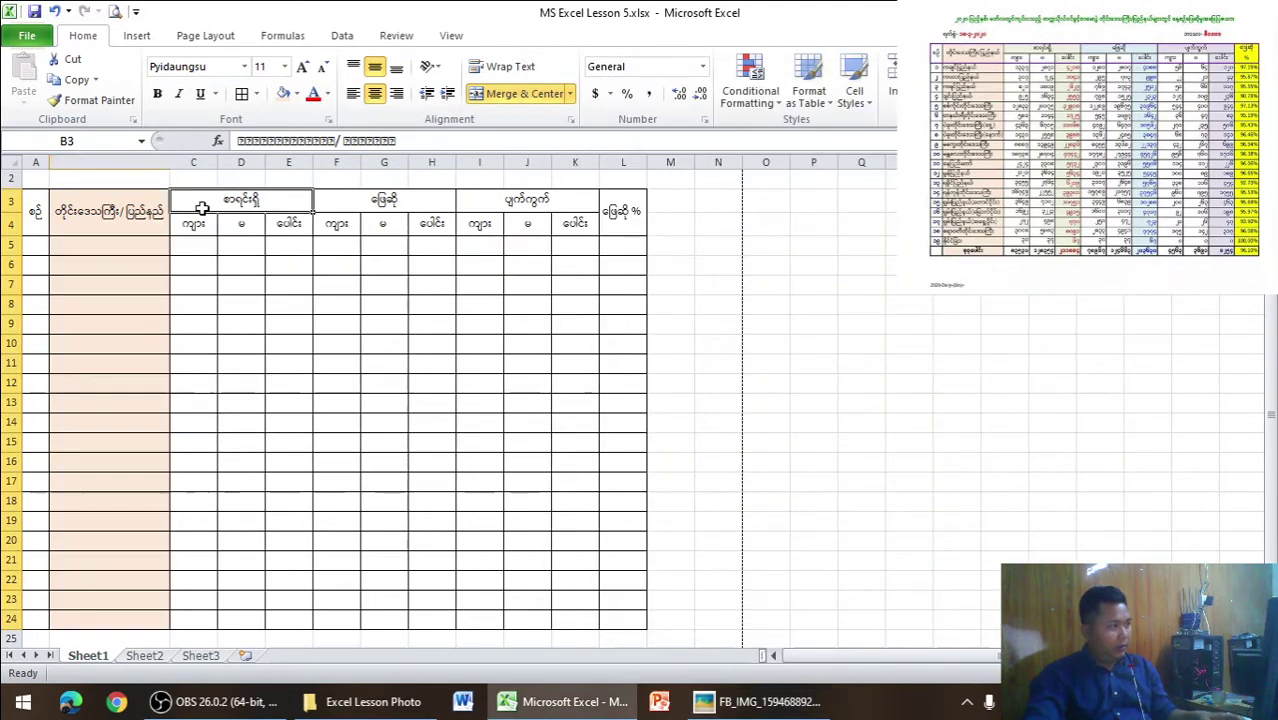
click(296, 93)
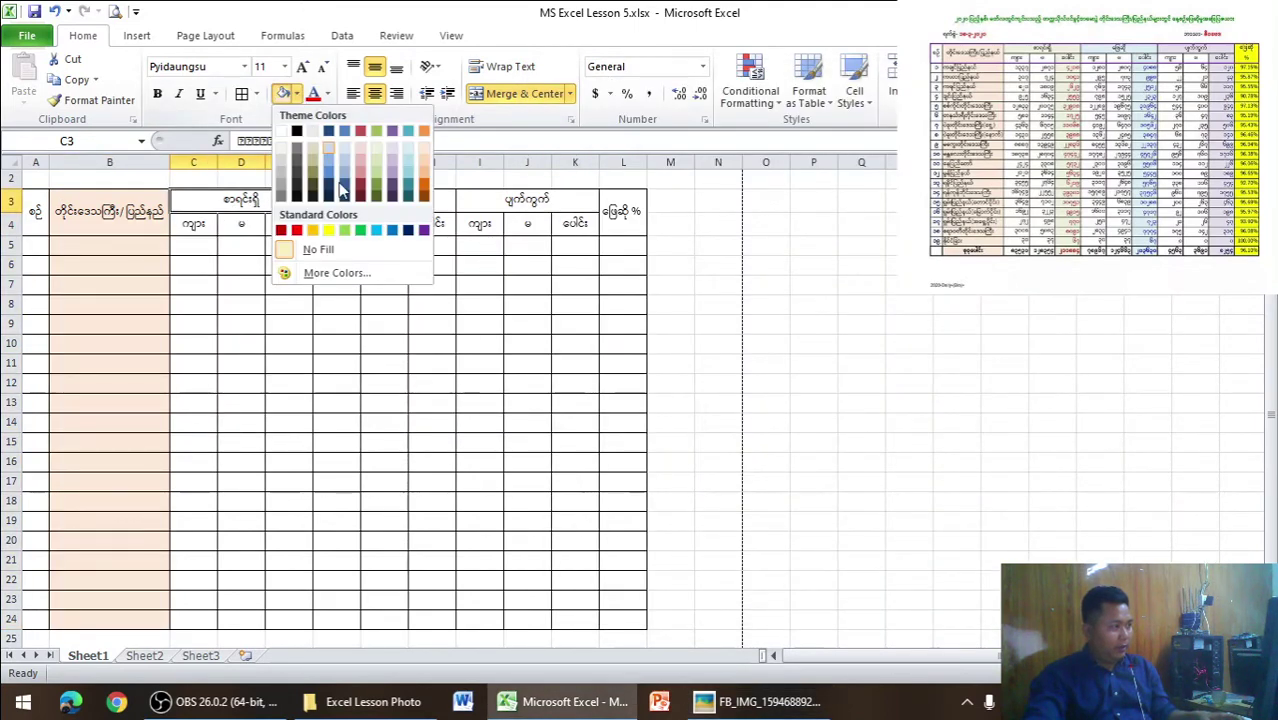
click(376, 163)
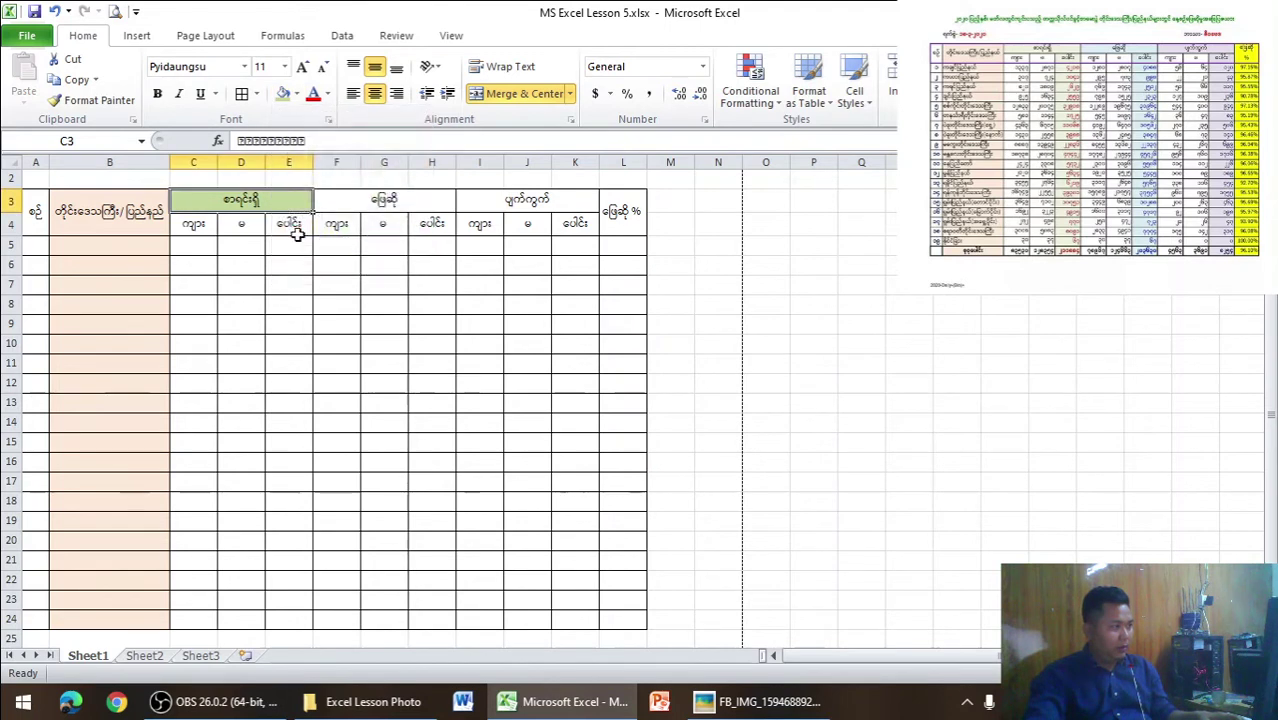
drag(290, 224, 296, 625)
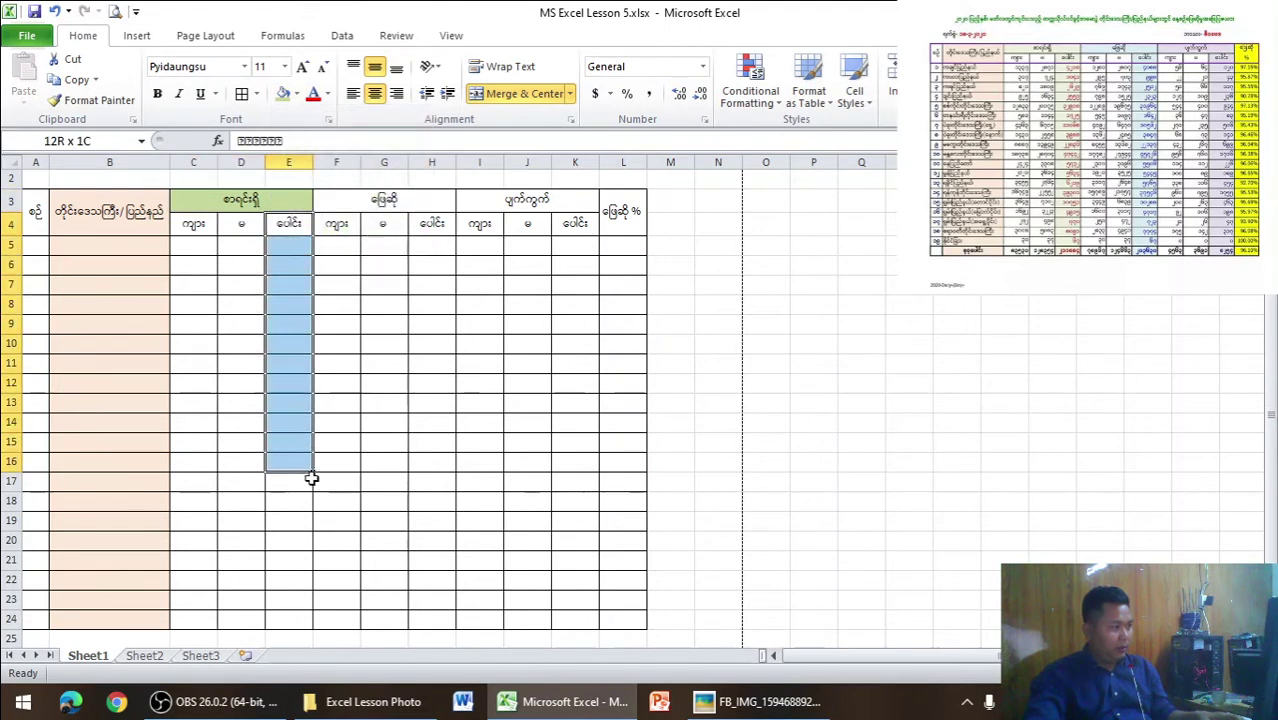
click(284, 93)
- Fill the ဖြေဆို heading light blue
key(alt+Tab)
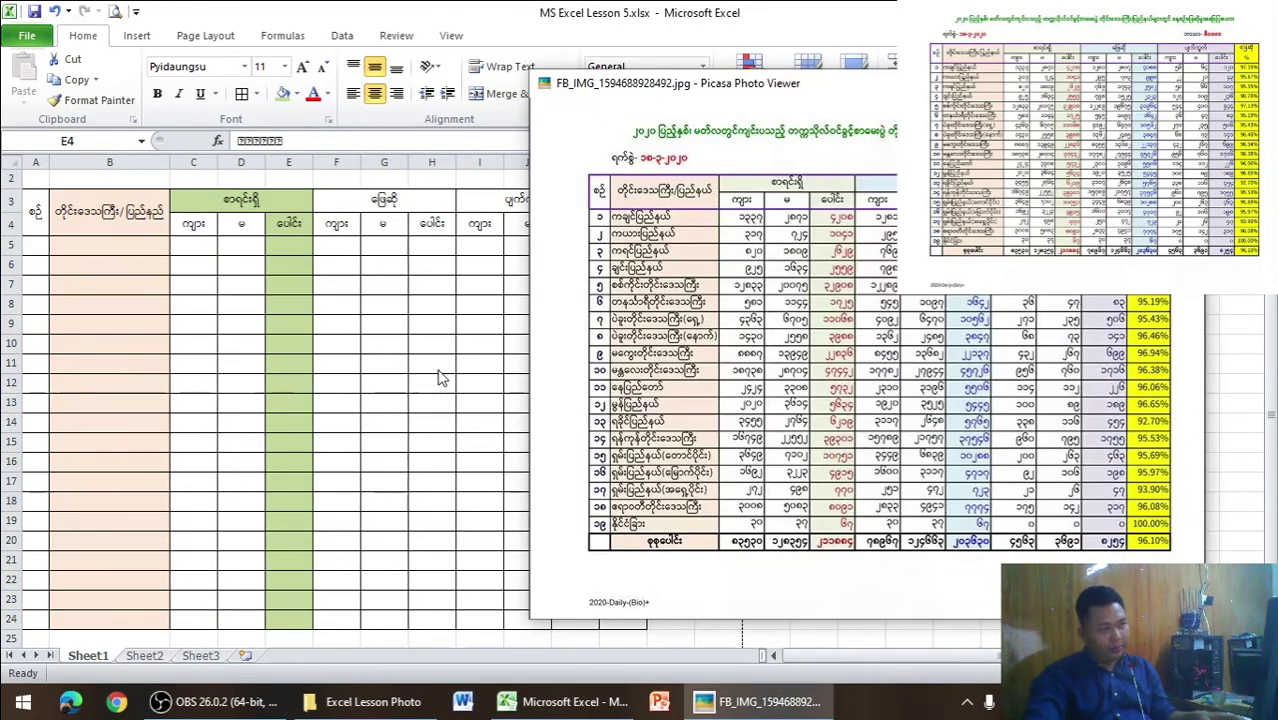
key(alt+Tab)
click(375, 203)
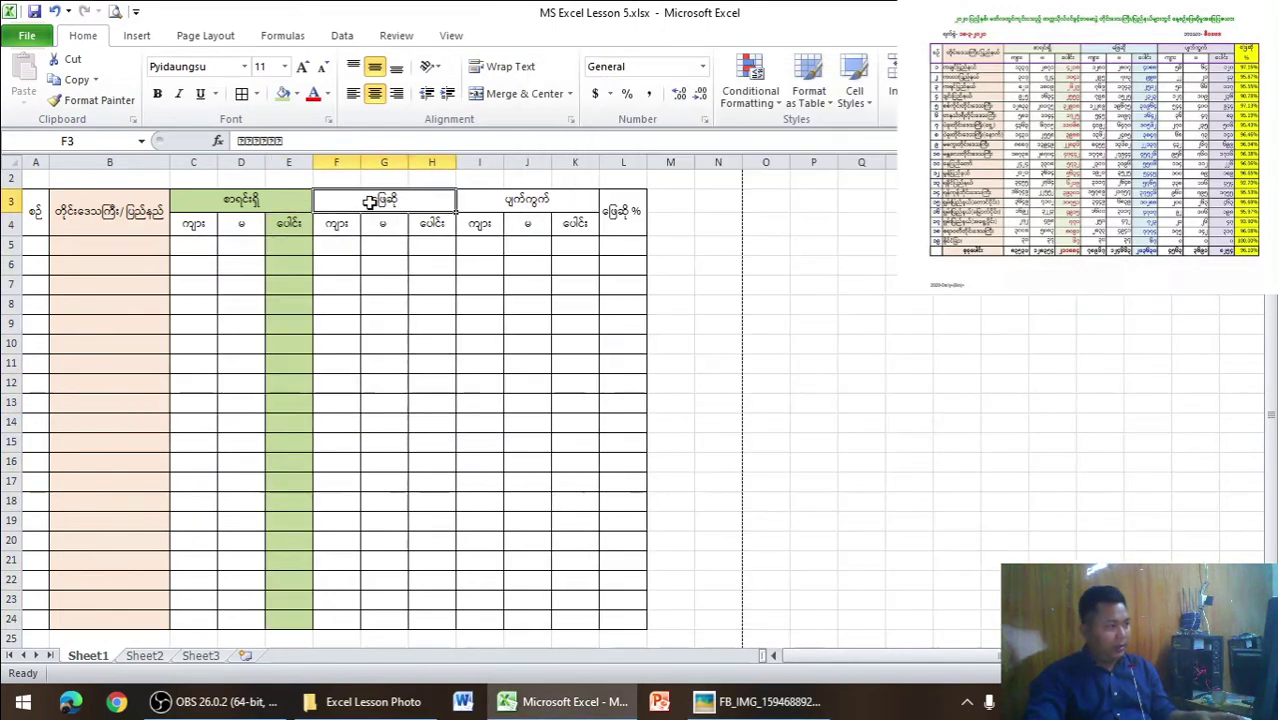
click(296, 93)
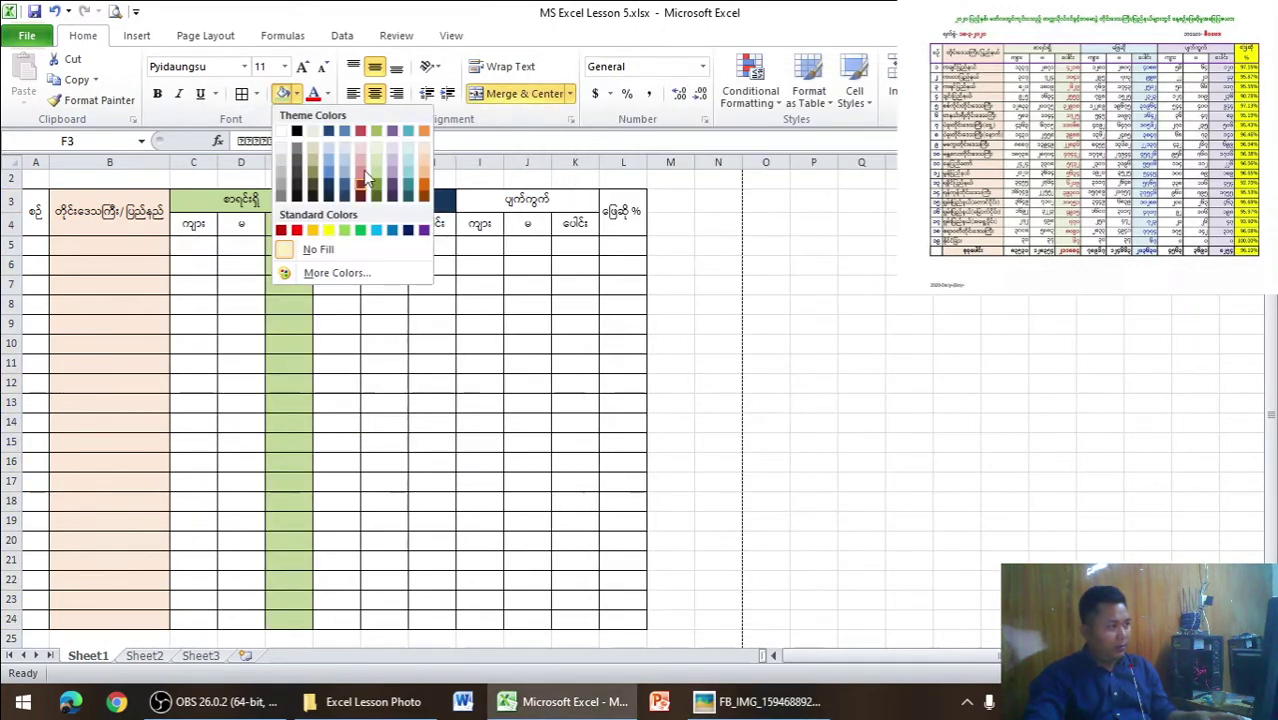
click(330, 147)
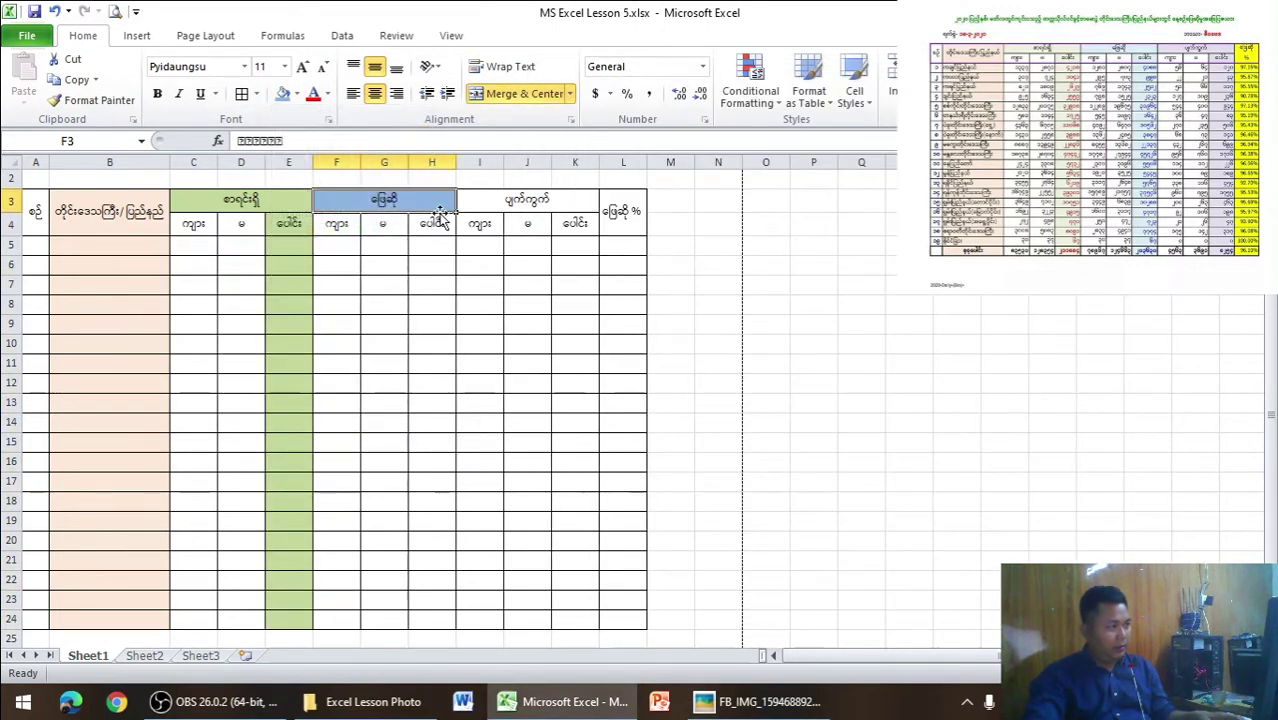
drag(434, 226, 442, 618)
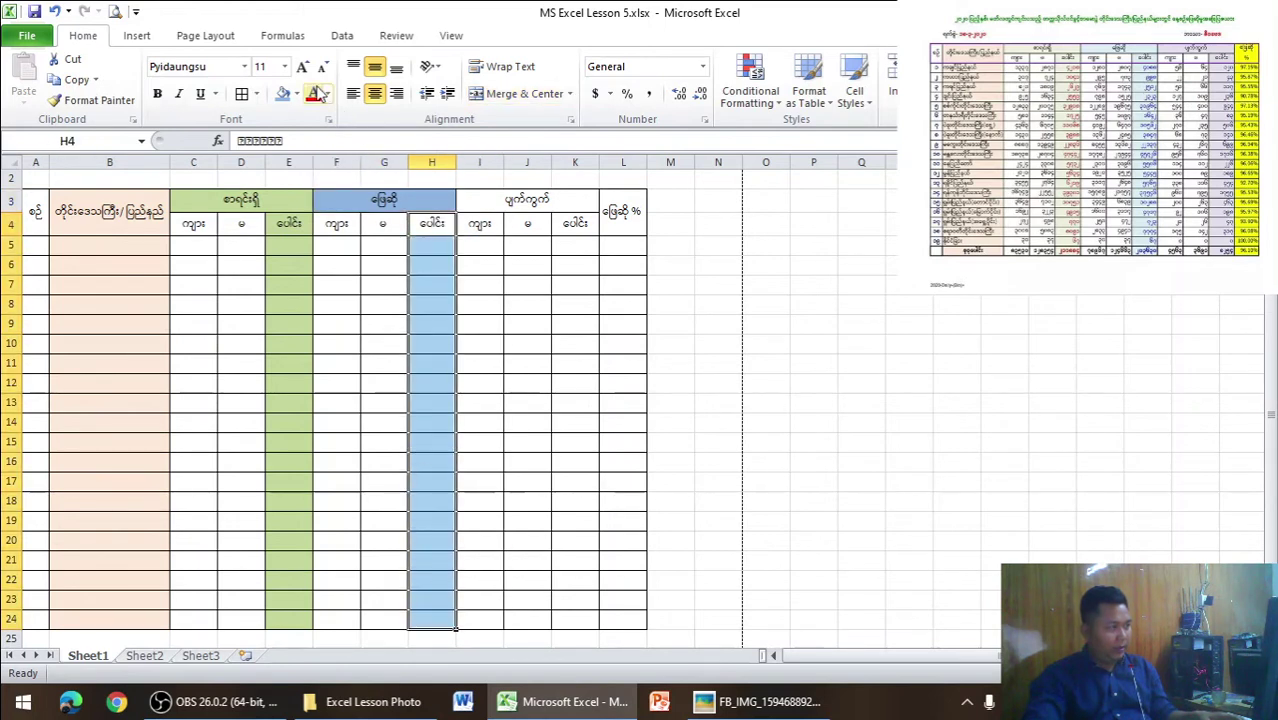
key(alt+Tab)
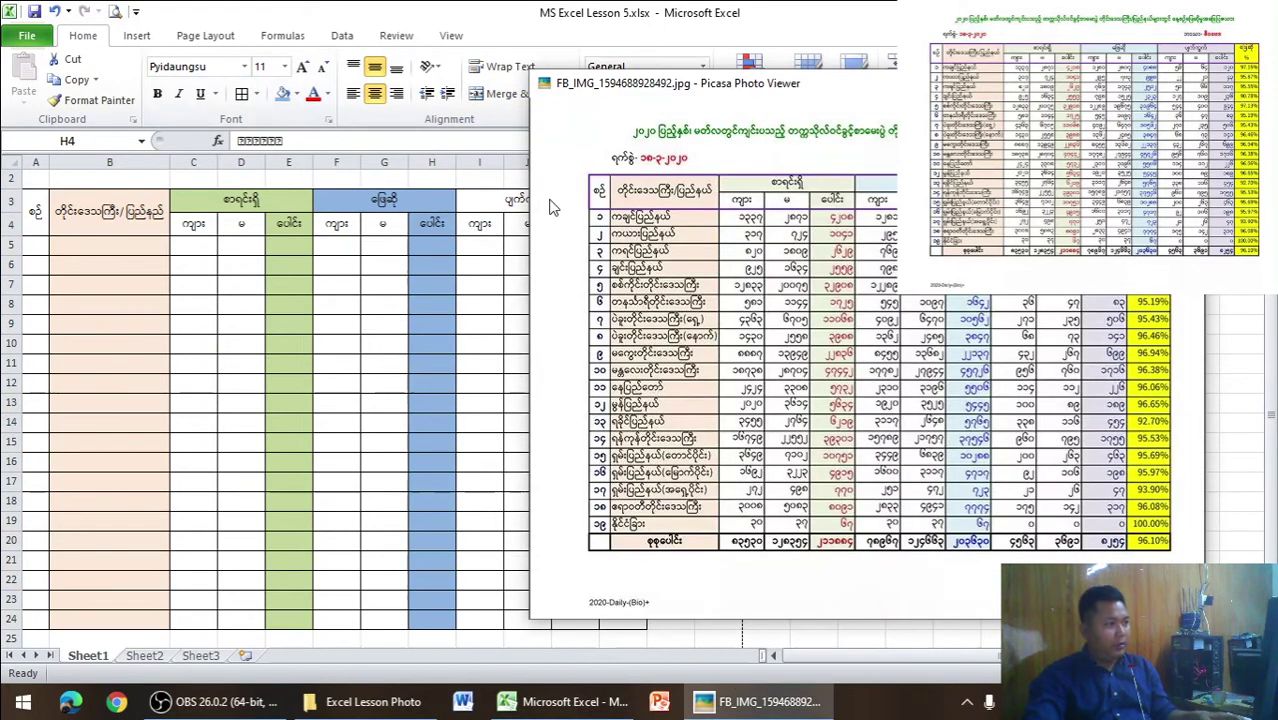
key(alt+Tab)
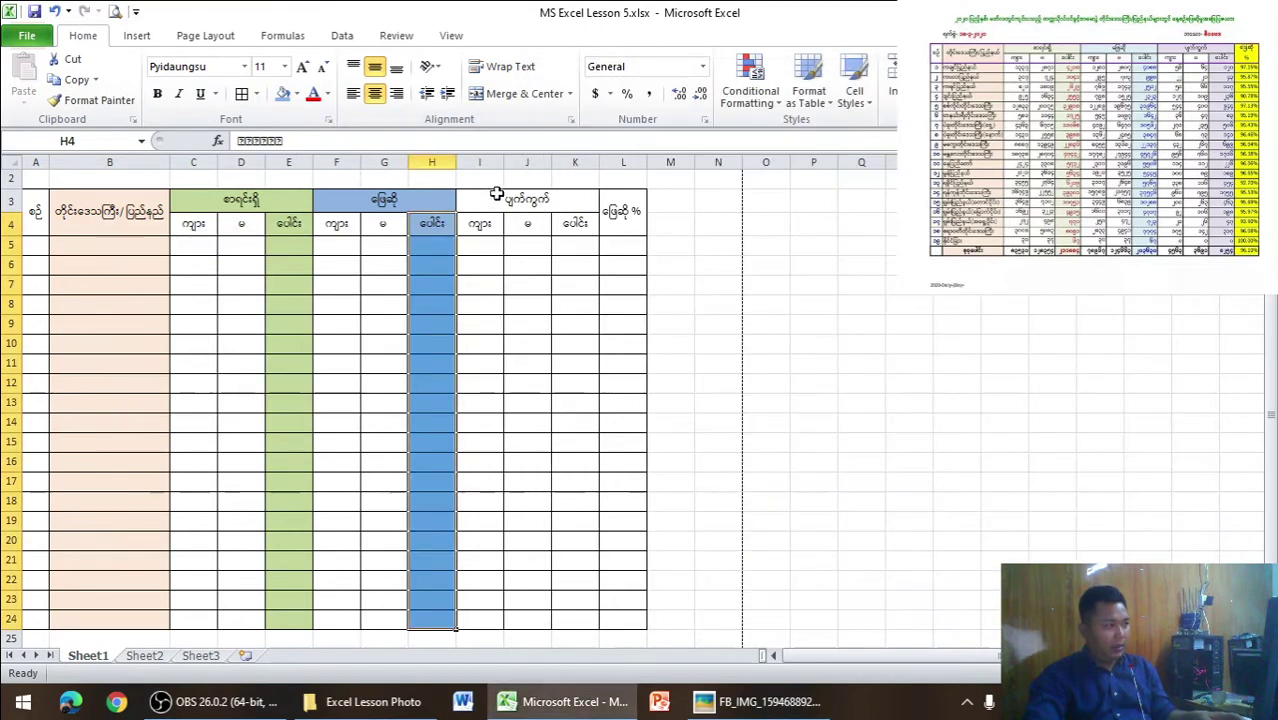
- Fill the ပျက်ကွက် heading I3 and K4:K24 gold
click(491, 198)
click(297, 95)
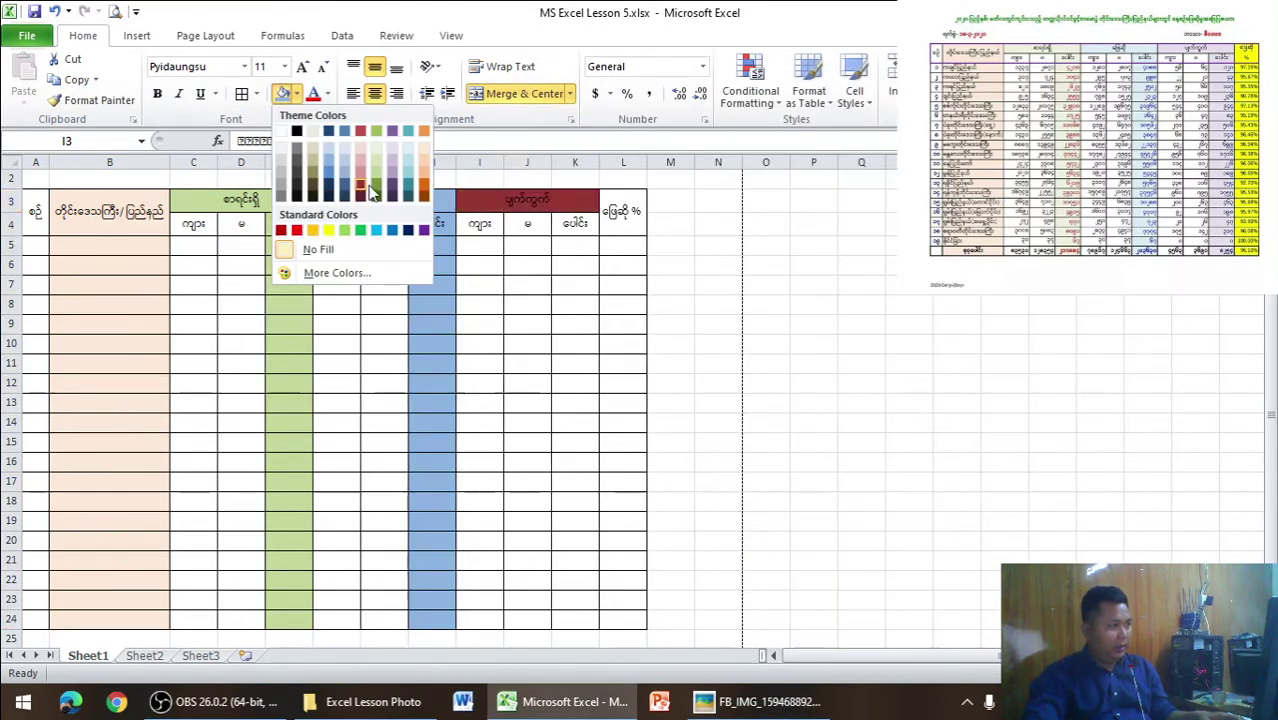
click(313, 231)
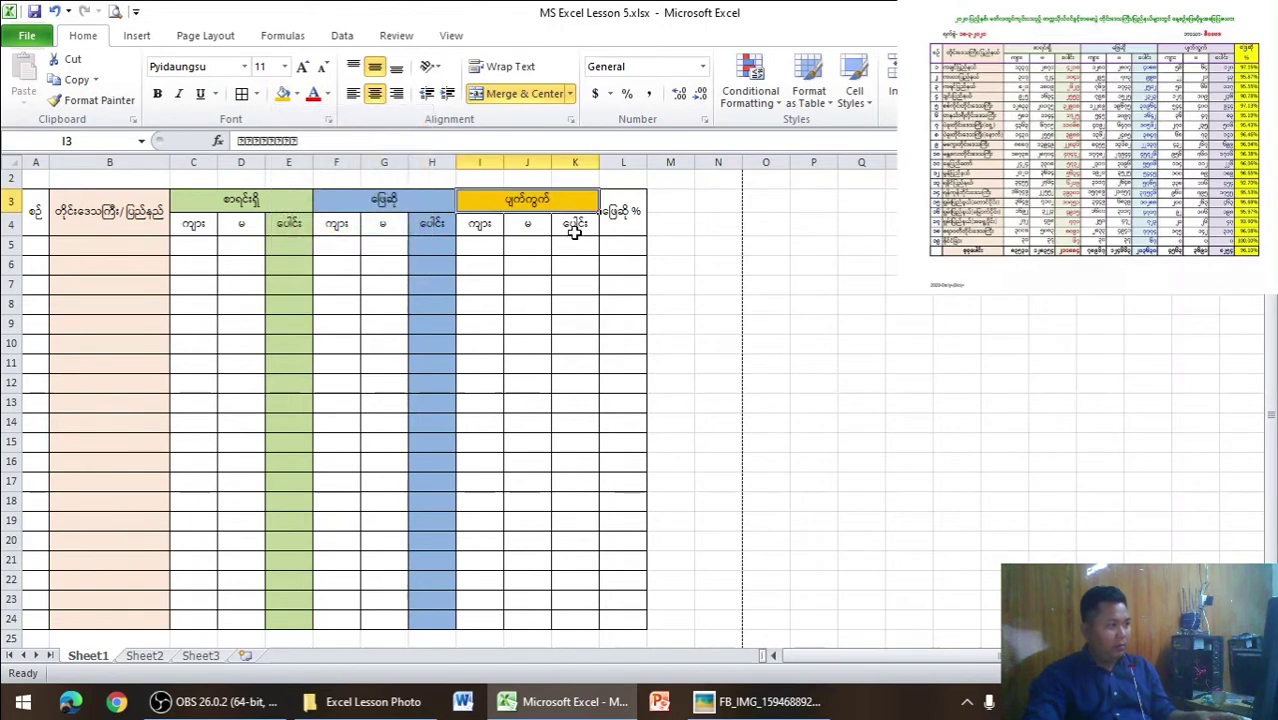
drag(574, 226, 600, 617)
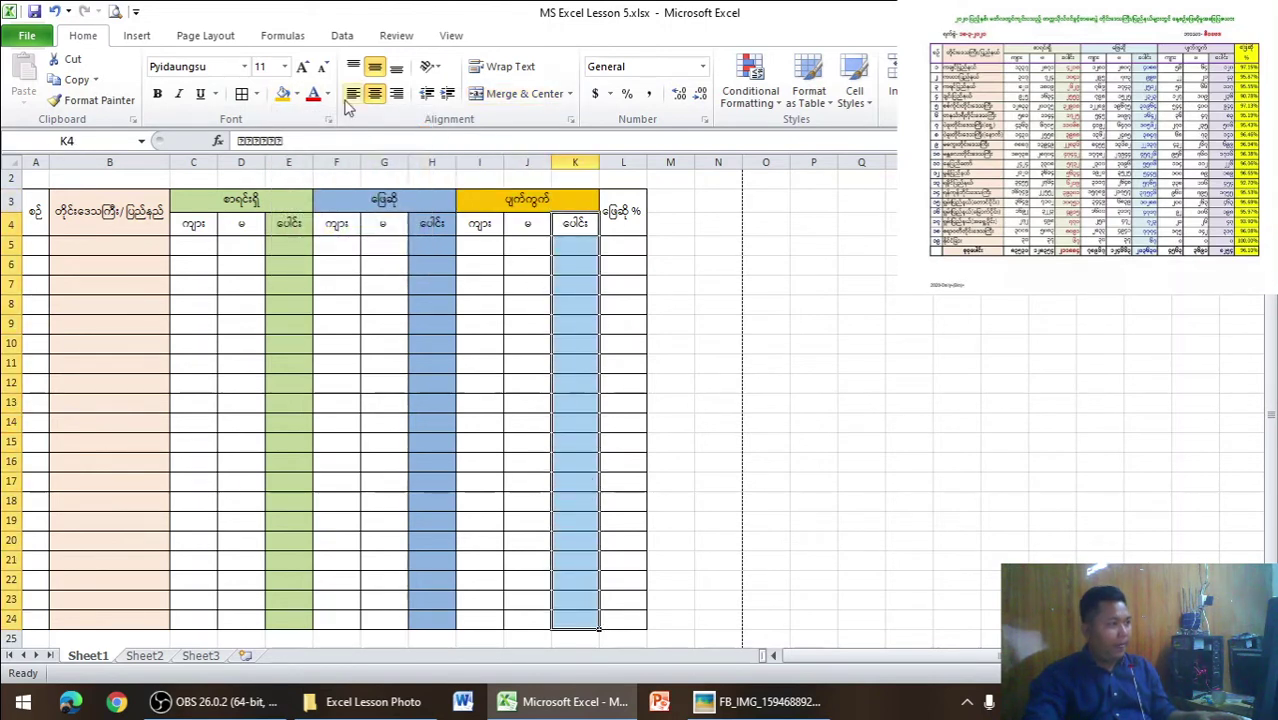
click(284, 94)
key(alt+Tab)
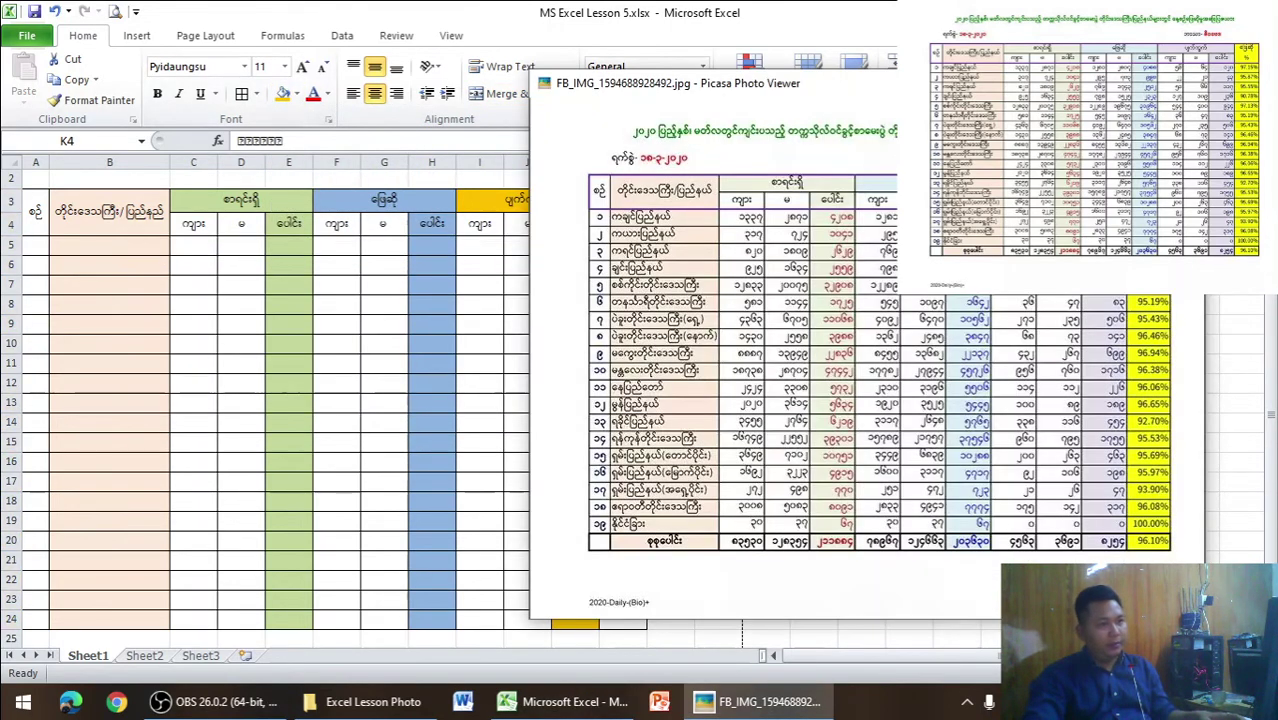
key(alt+Tab)
- Fill the pass-percentage column L3:L24 yellow
drag(622, 211, 612, 612)
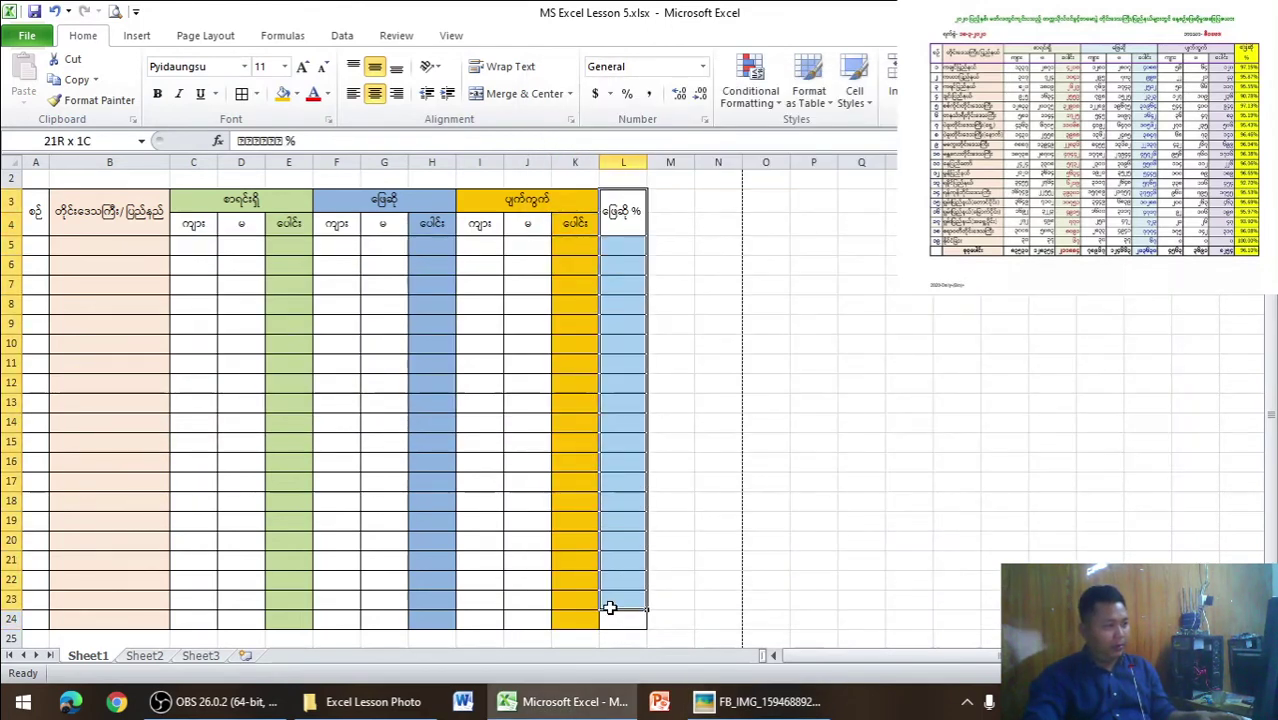
click(296, 94)
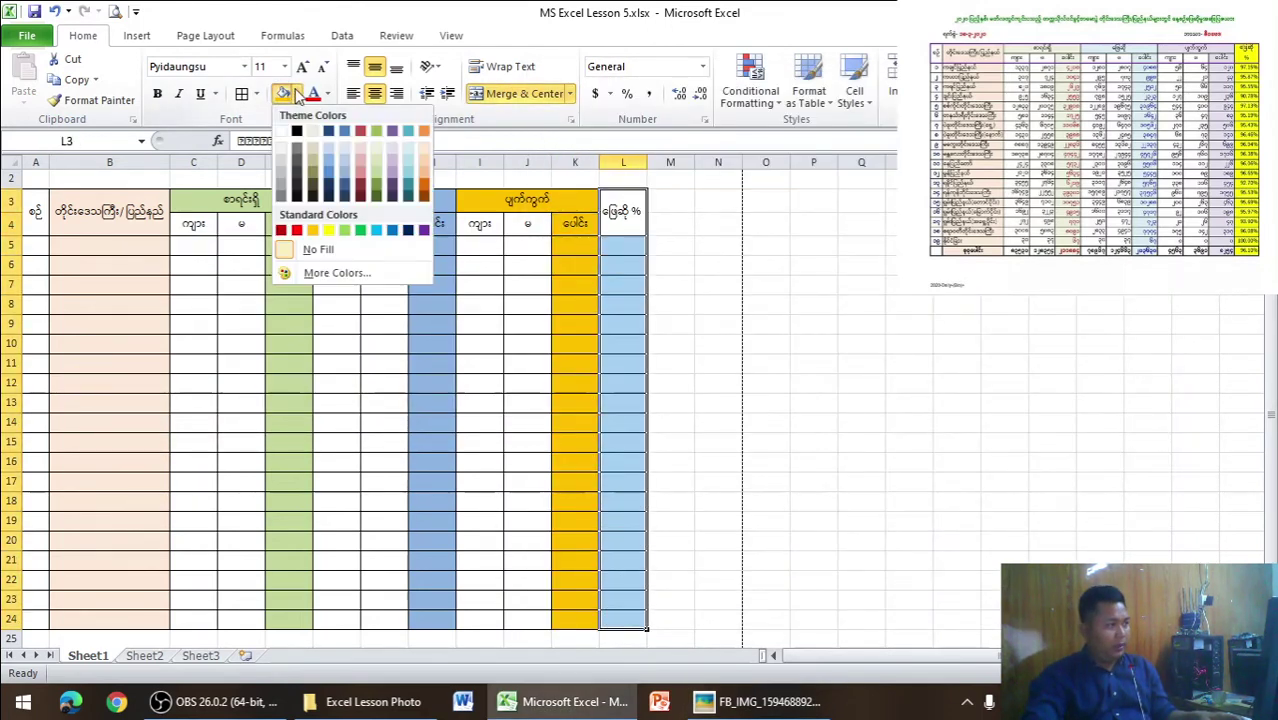
click(332, 230)
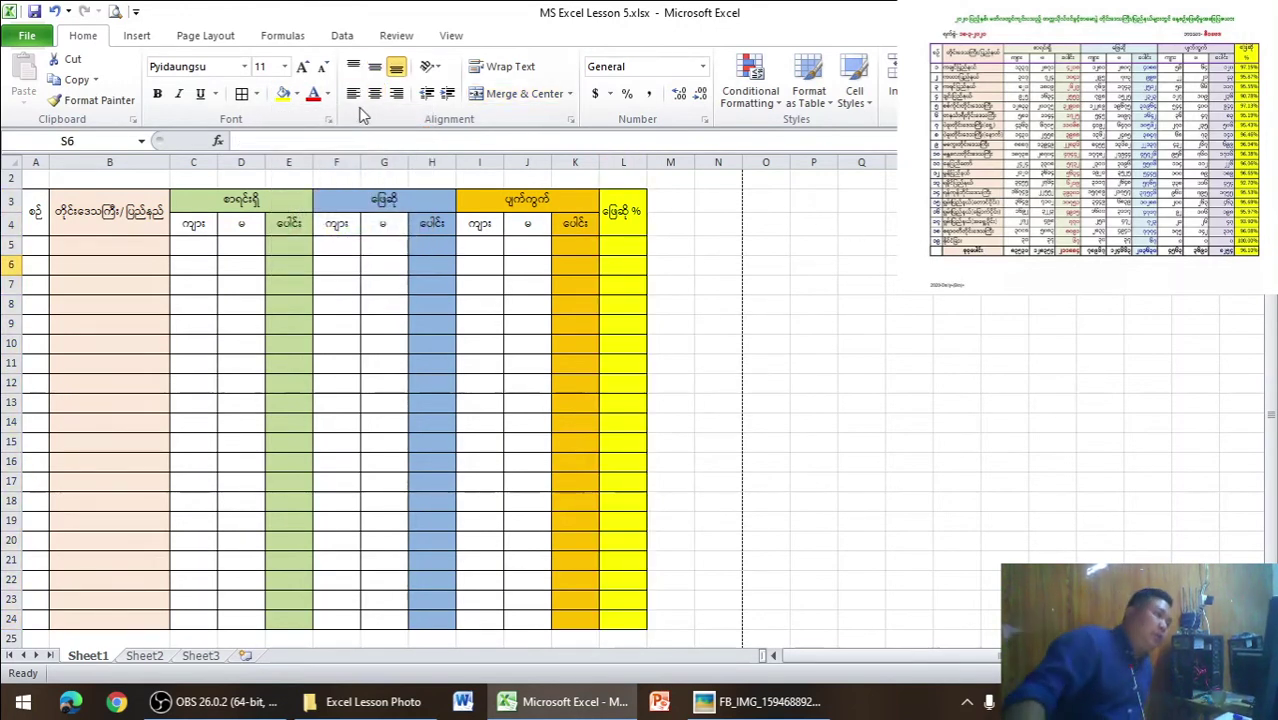
key(alt+Tab)
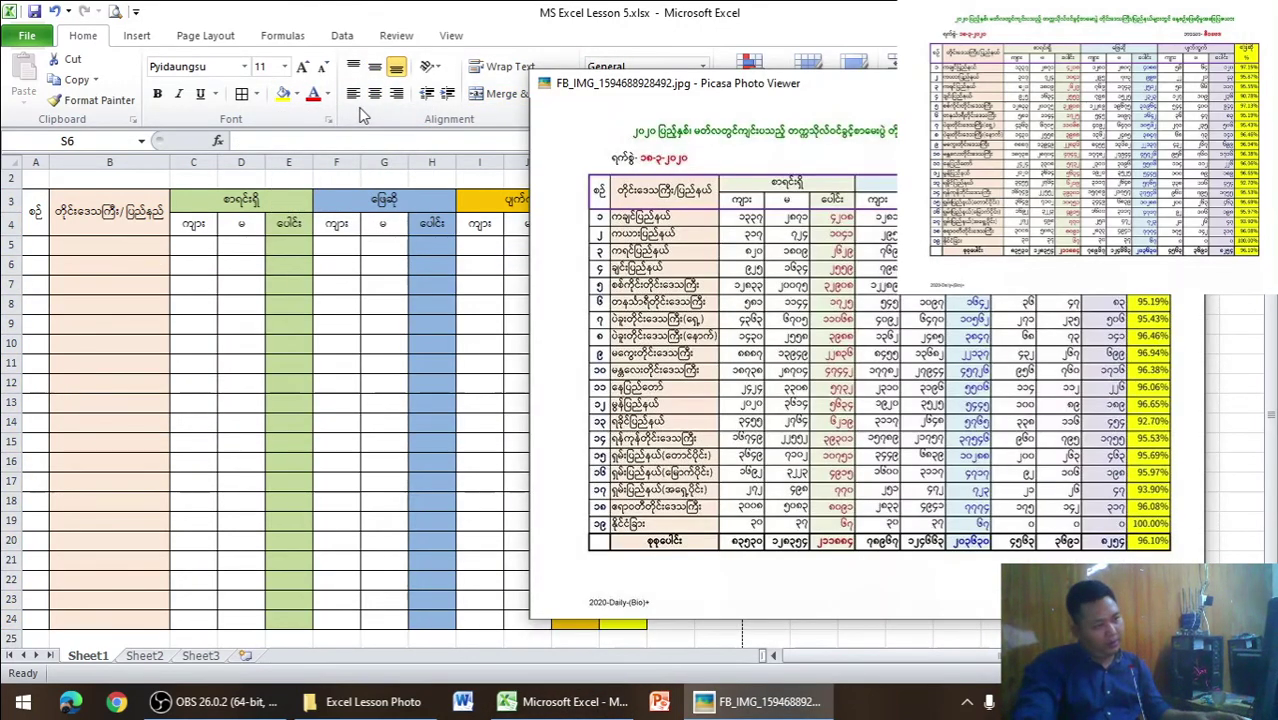
- Type ၁, ၂, ၃ into A5, A6 and A7
click(28, 245)
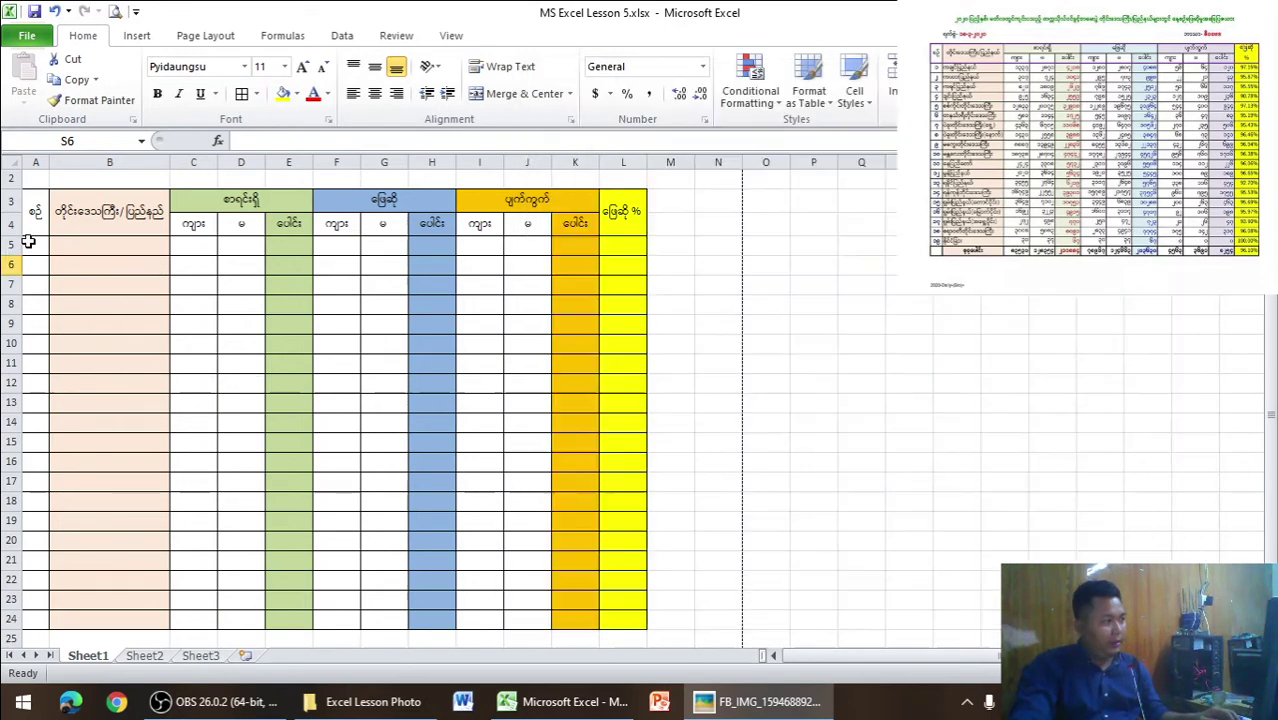
click(30, 245)
text(၁)
click(37, 281)
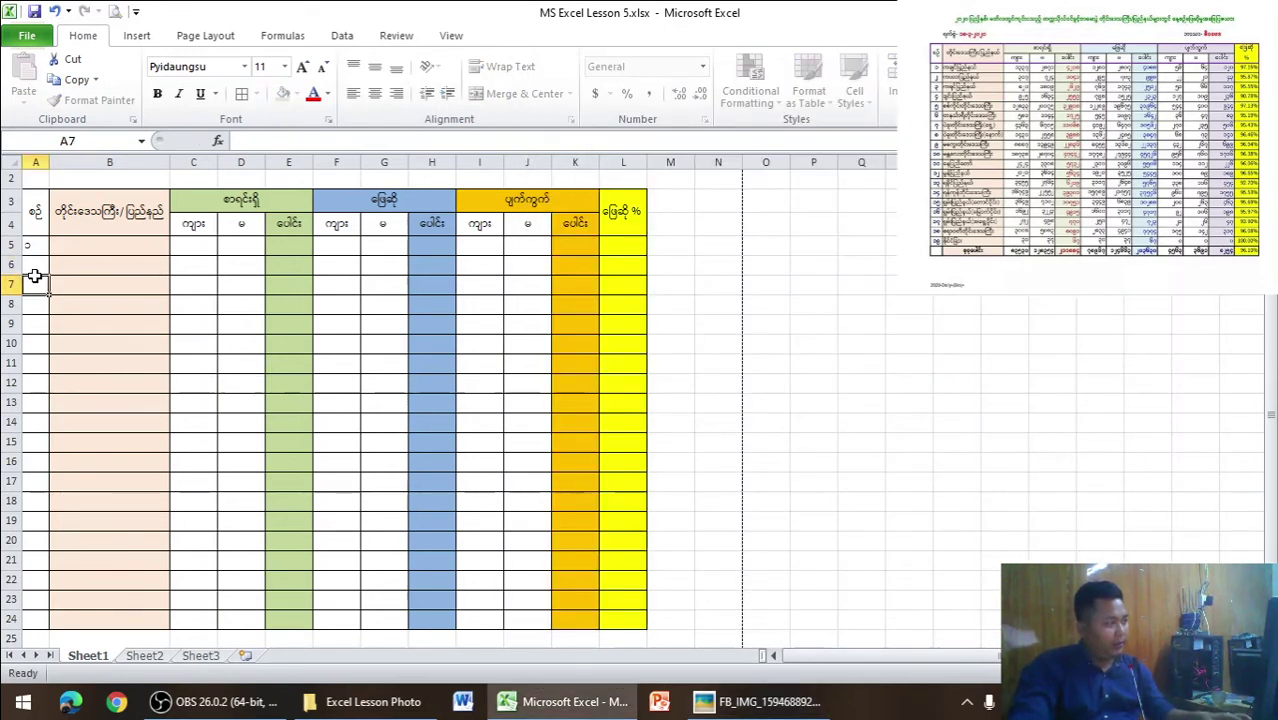
click(37, 266)
text(၂)
click(38, 287)
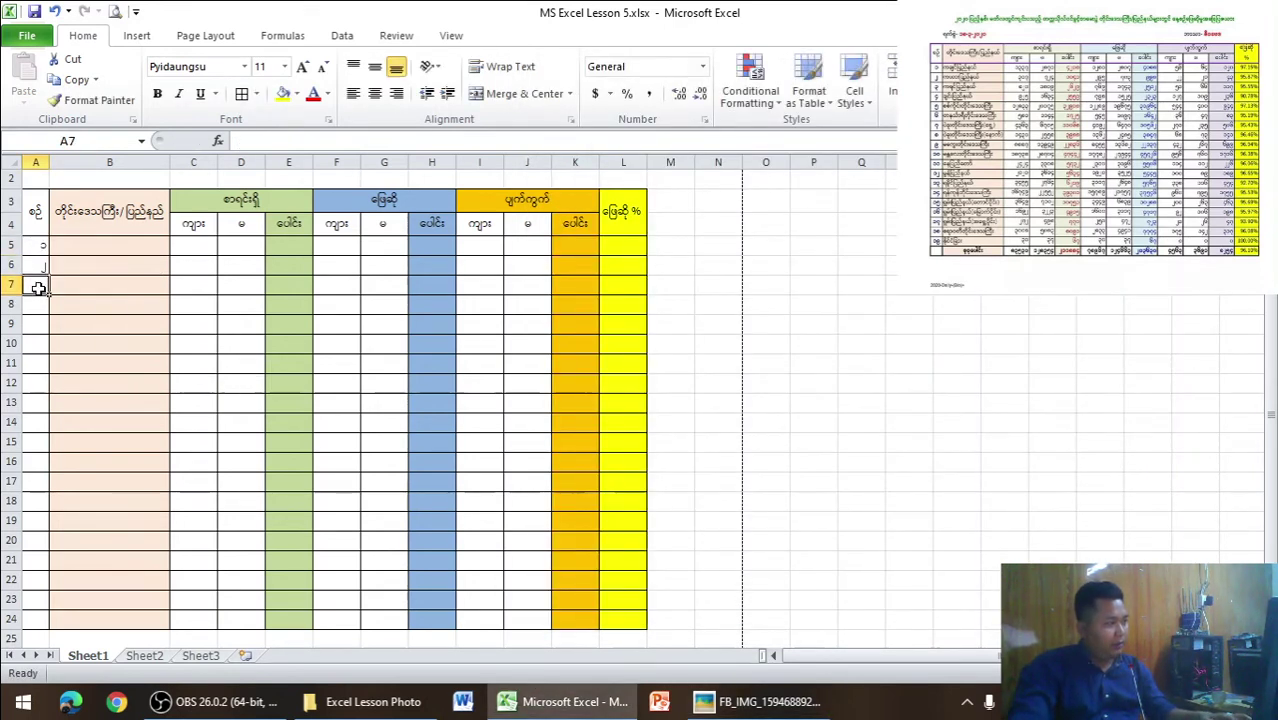
text(၃)
click(48, 298)
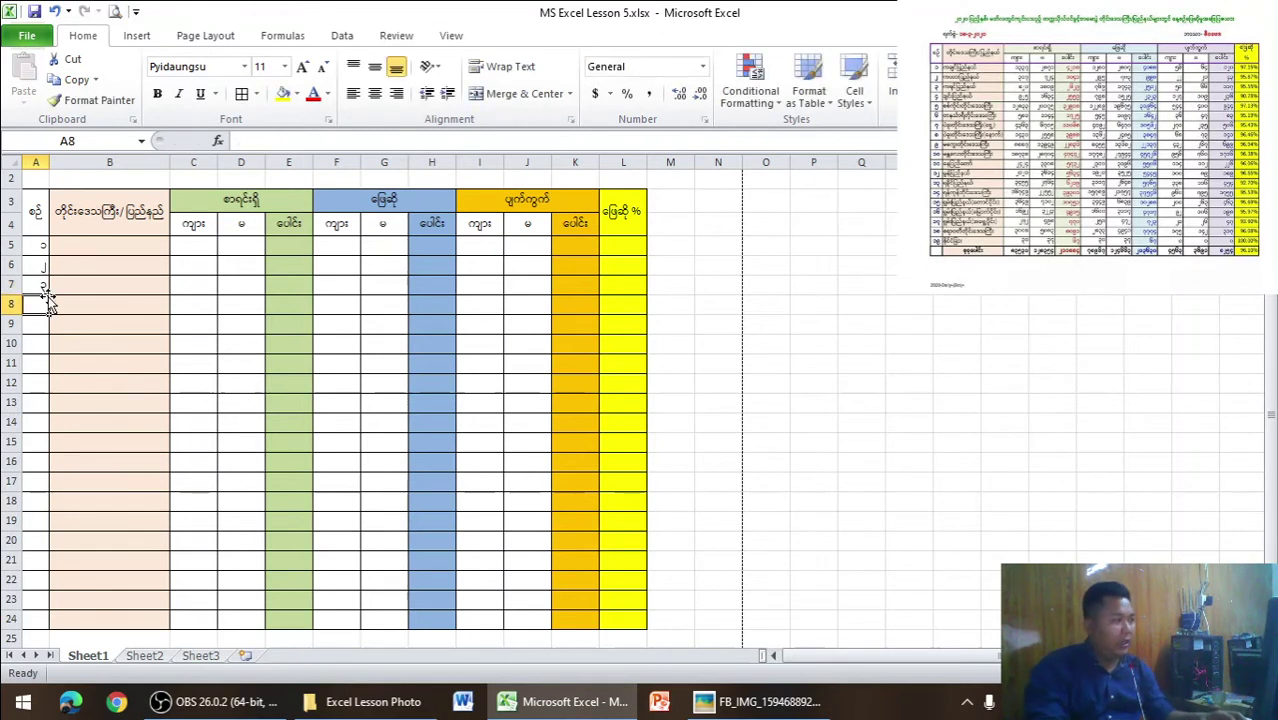
- Extend the numbering down to A23 and centre it horizontally and vertically
mouse_move(40, 245)
mouse_down()
mouse_move(55, 293)
mouse_move(33, 627)
mouse_up()
key(alt+Tab)
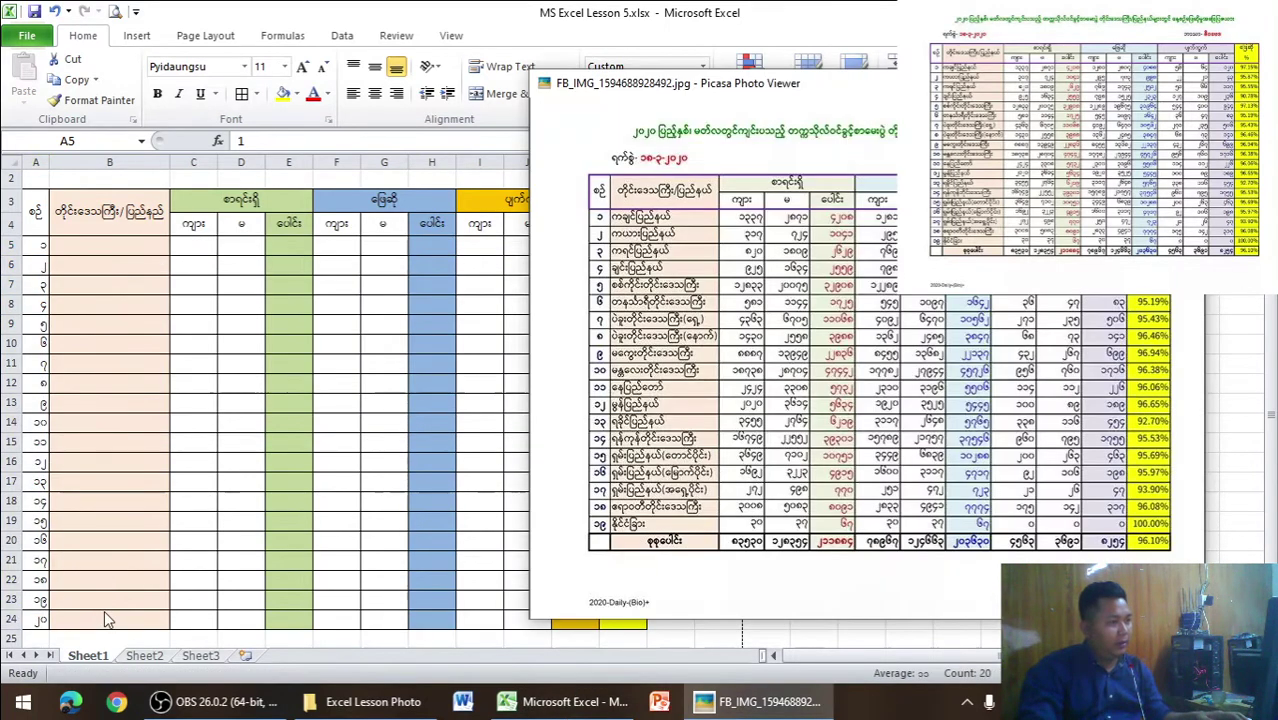
key(alt+Tab)
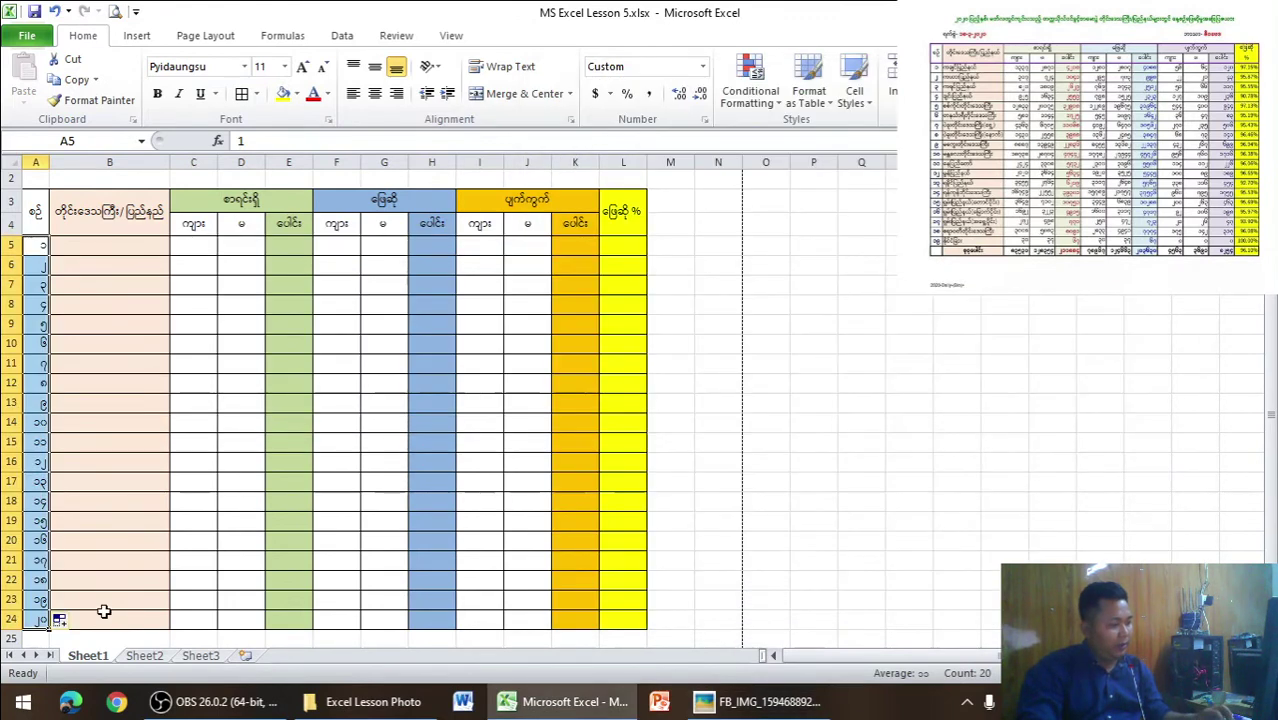
key(ctrl+z)
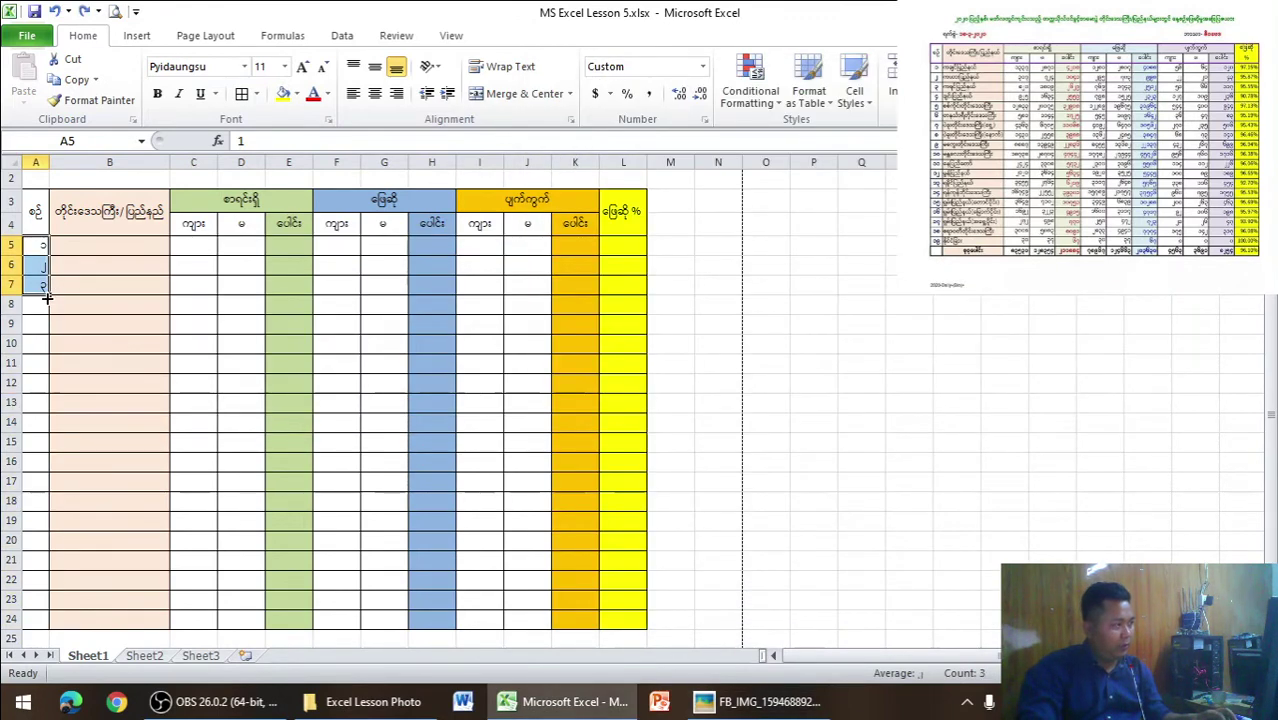
drag(47, 294, 40, 599)
click(374, 66)
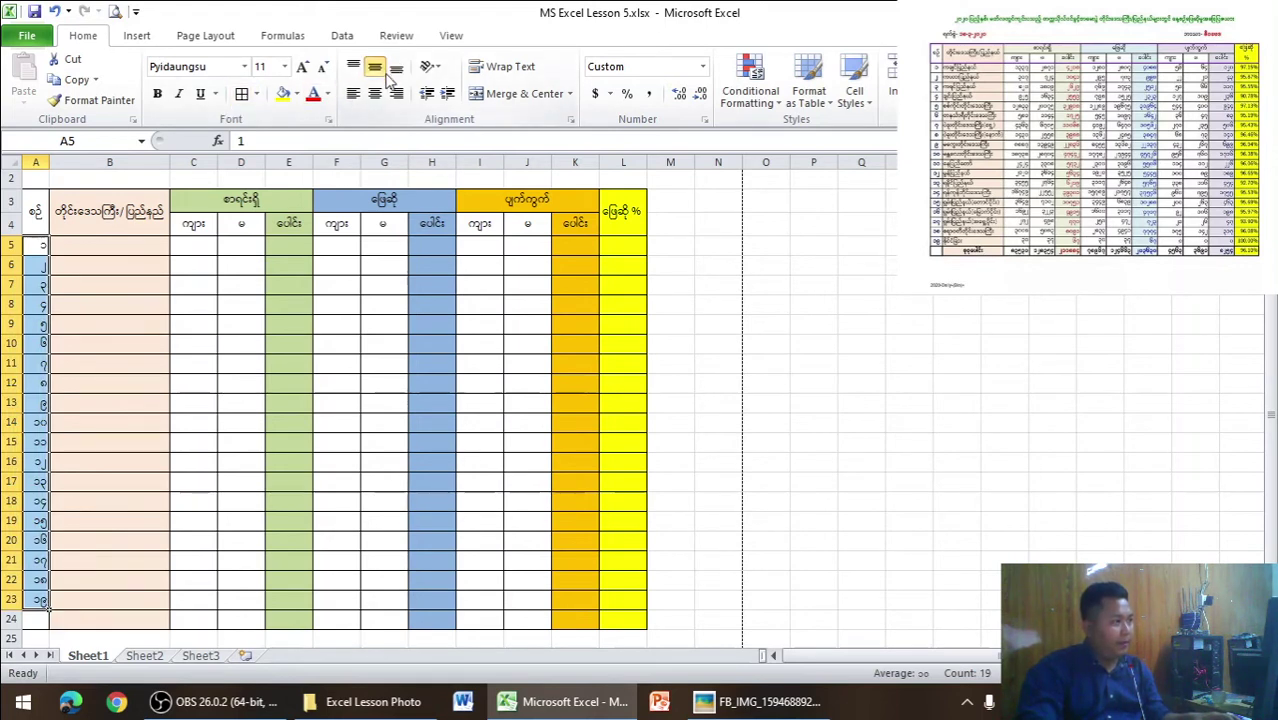
click(374, 93)
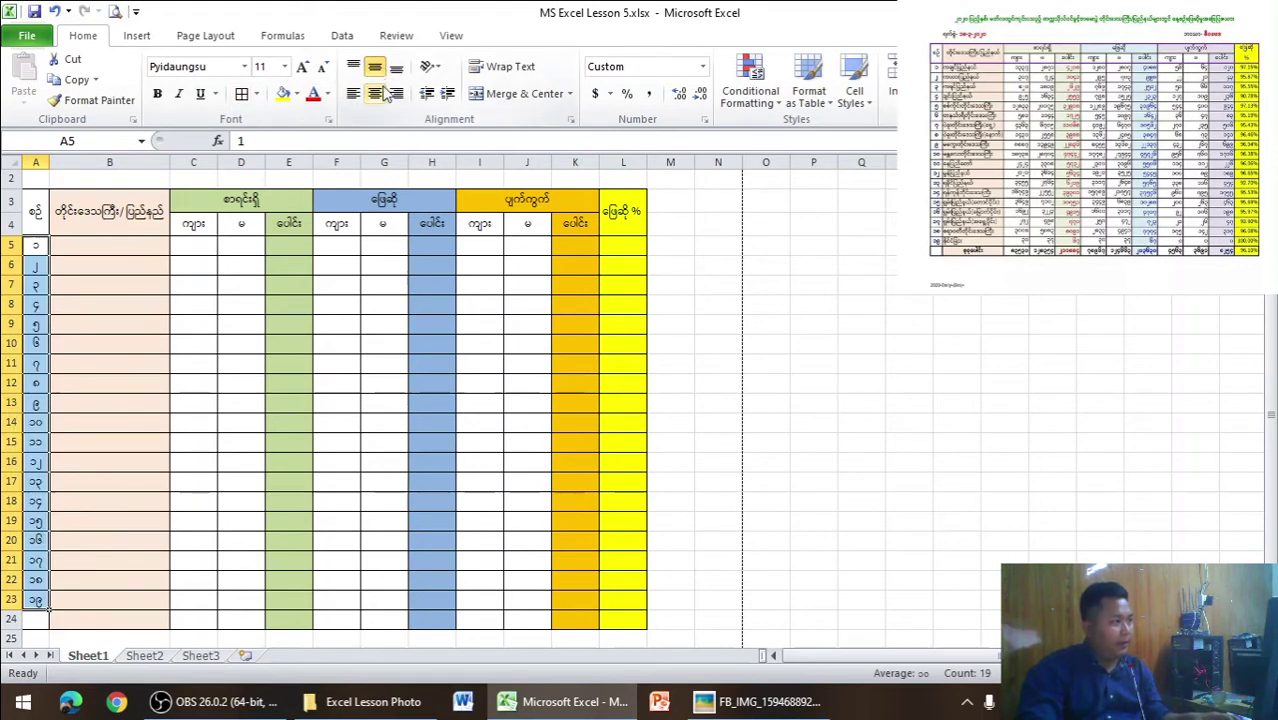
- Start typing the first region name, ကချင်ပ…, into B5
click(132, 242)
key(alt+Tab)
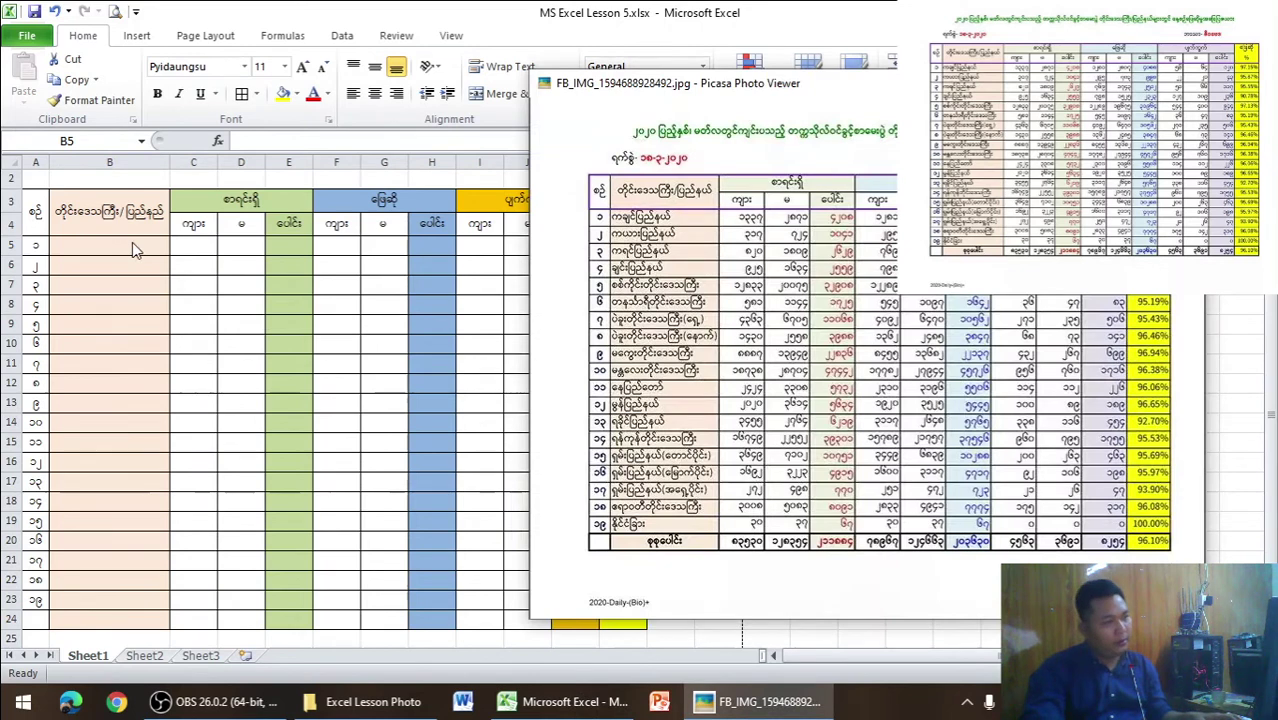
key(alt+Tab)
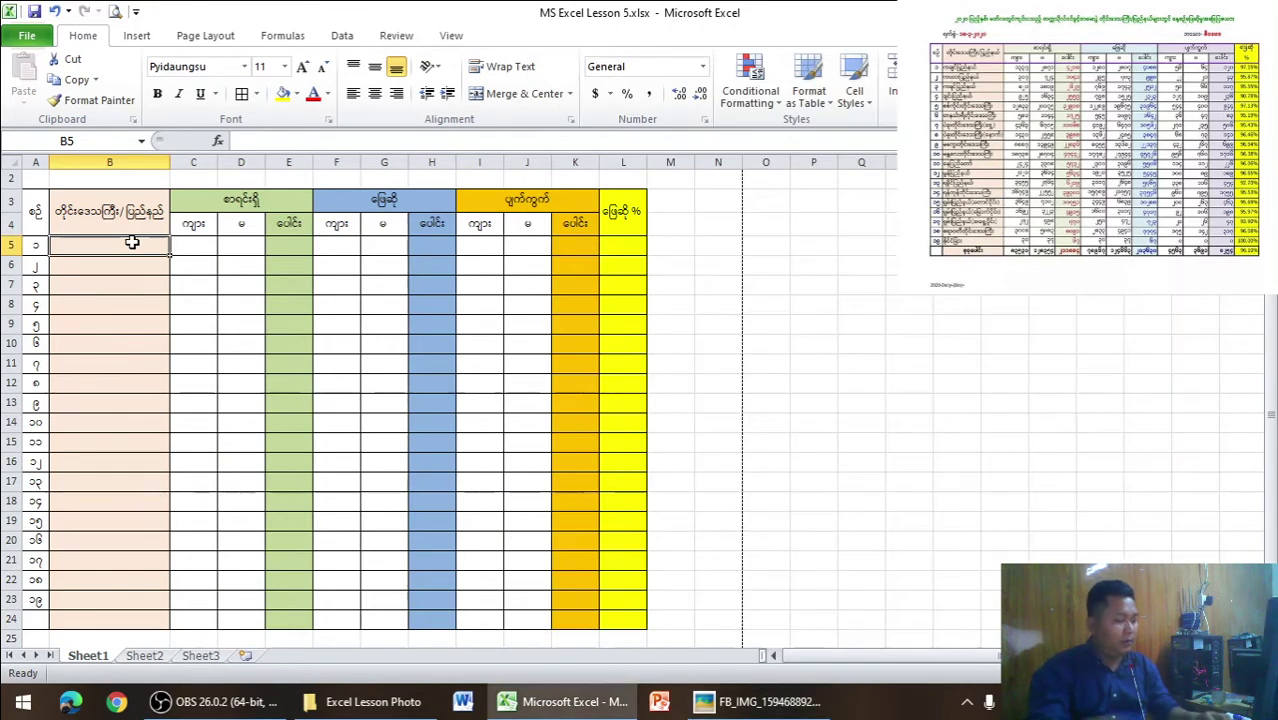
text(က)
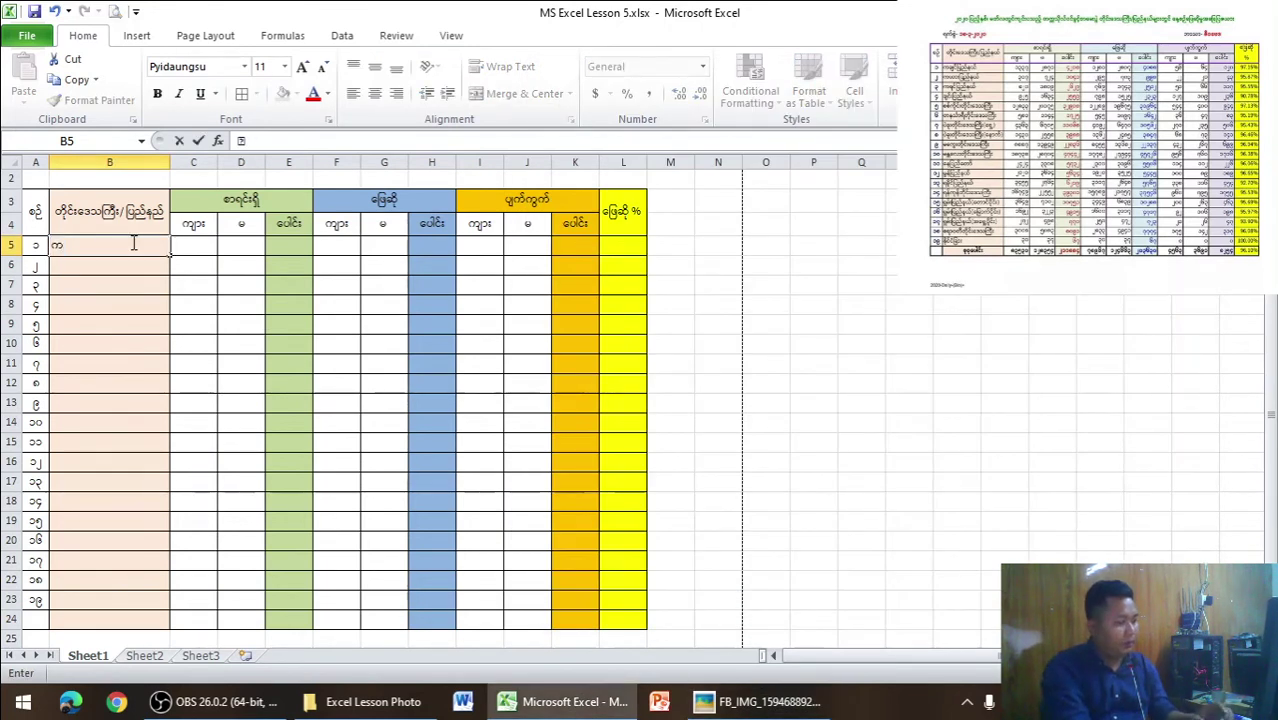
text(ချ)
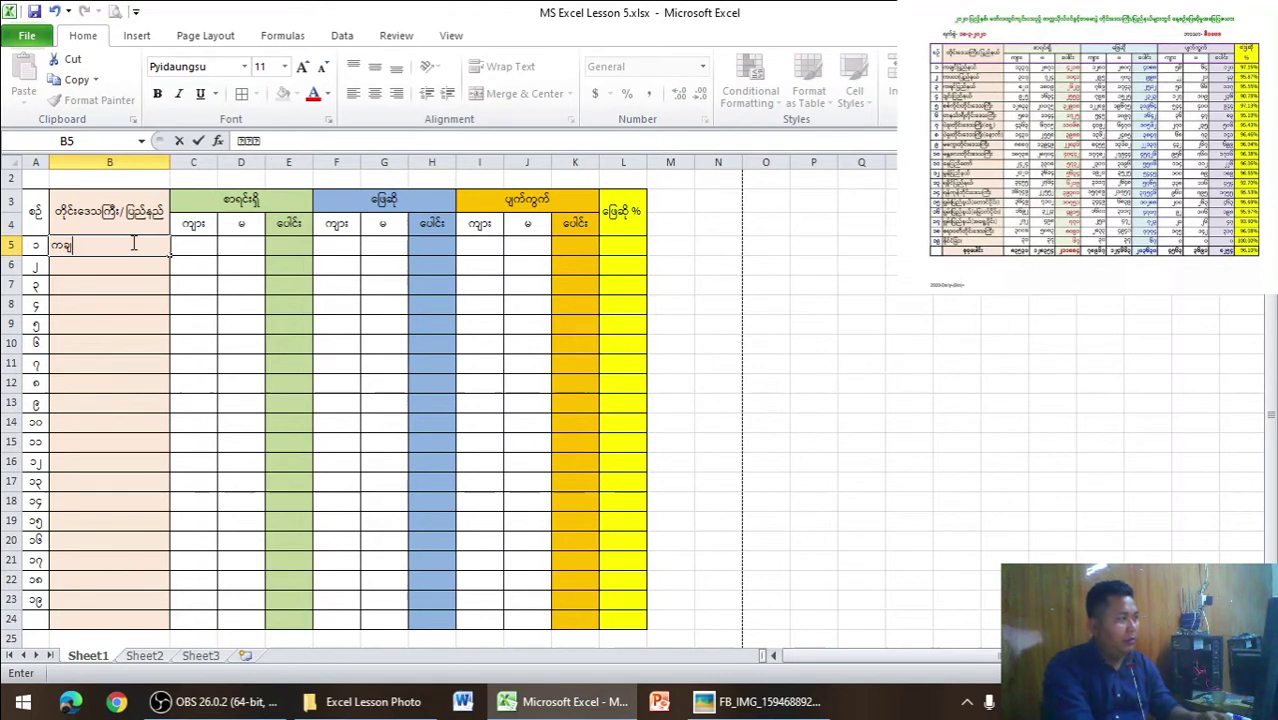
text(င်ပြည်နယ်)
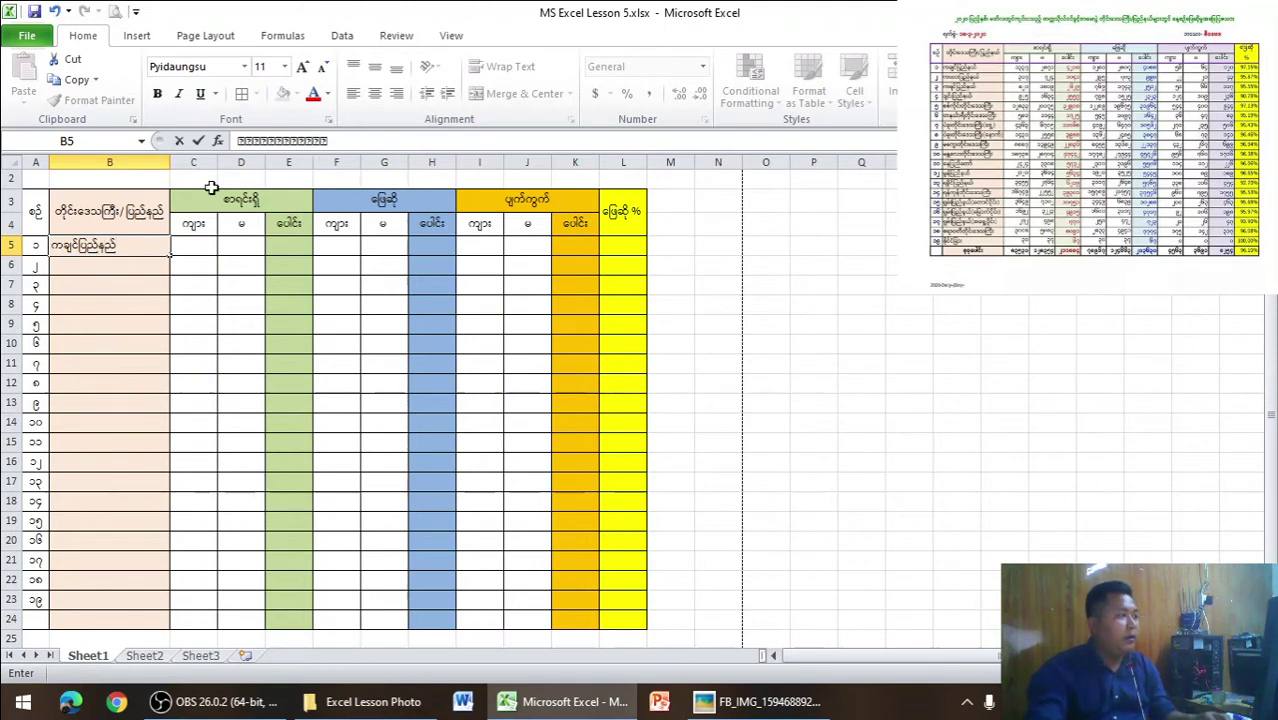
- Enter the male and female sitting counts in C5 and D5 from the photo
click(214, 248)
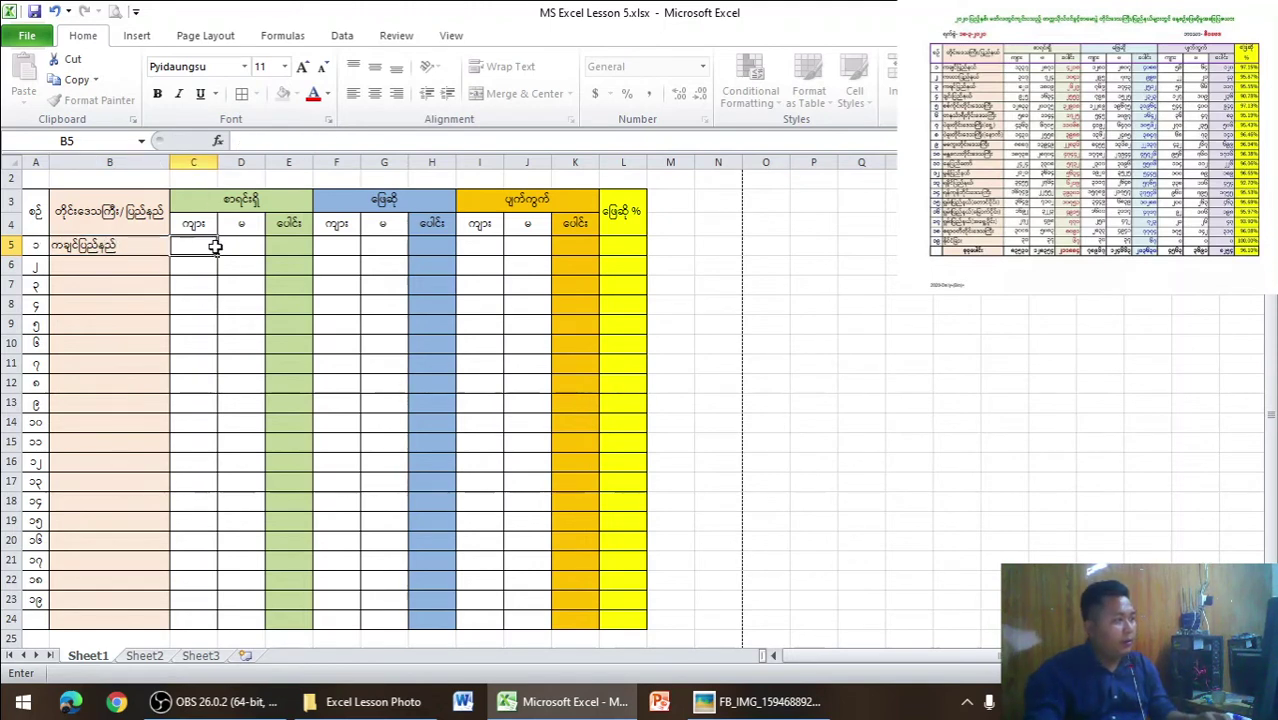
key(alt+Tab)
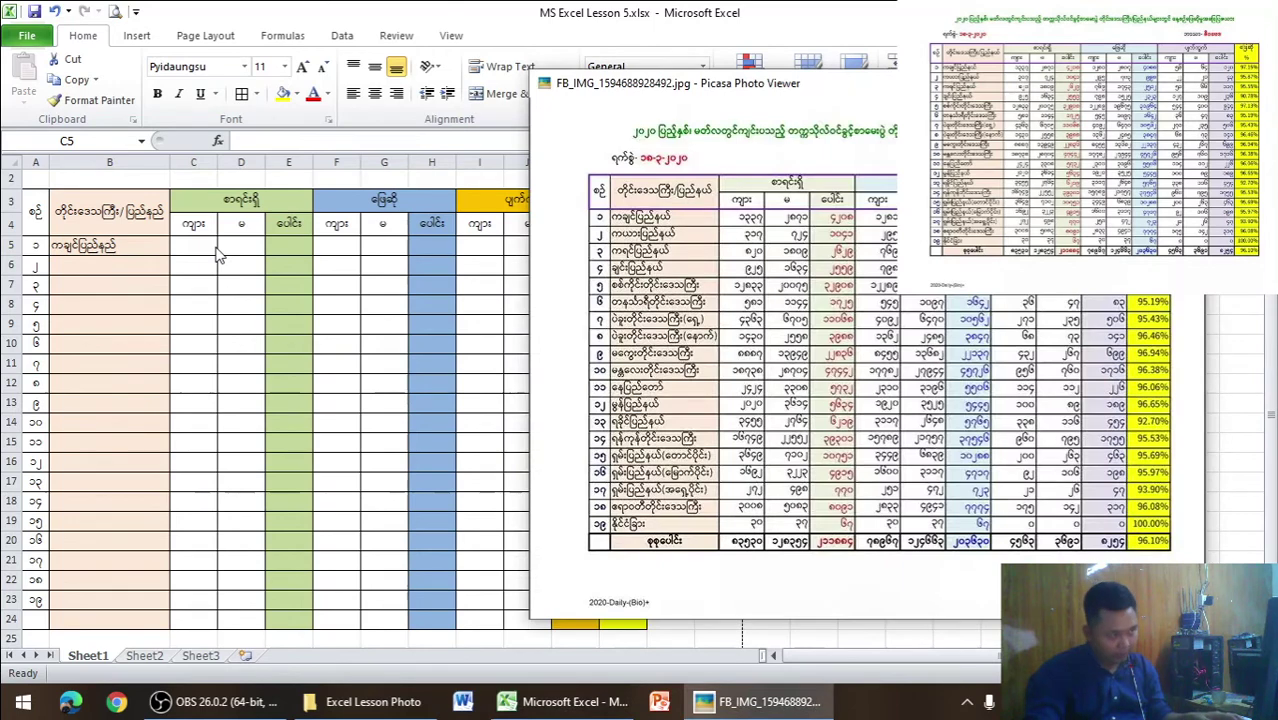
key(alt+Tab)
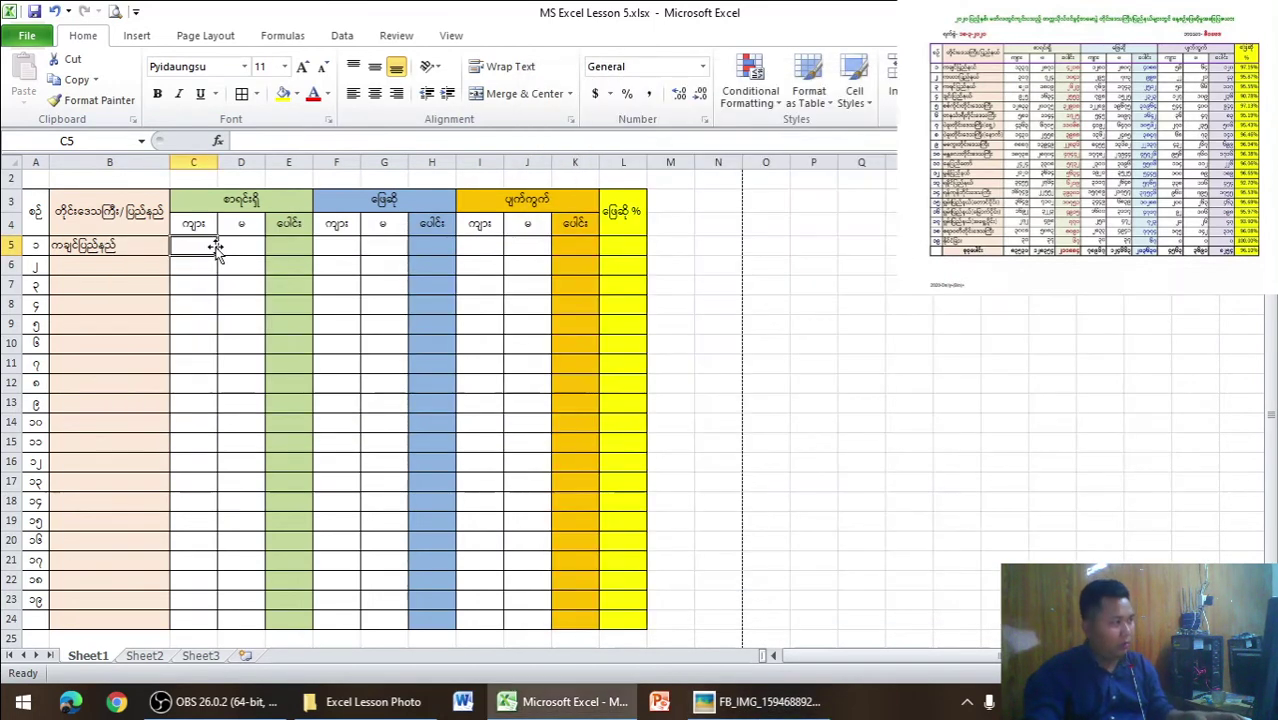
text(၁၃၃၇)
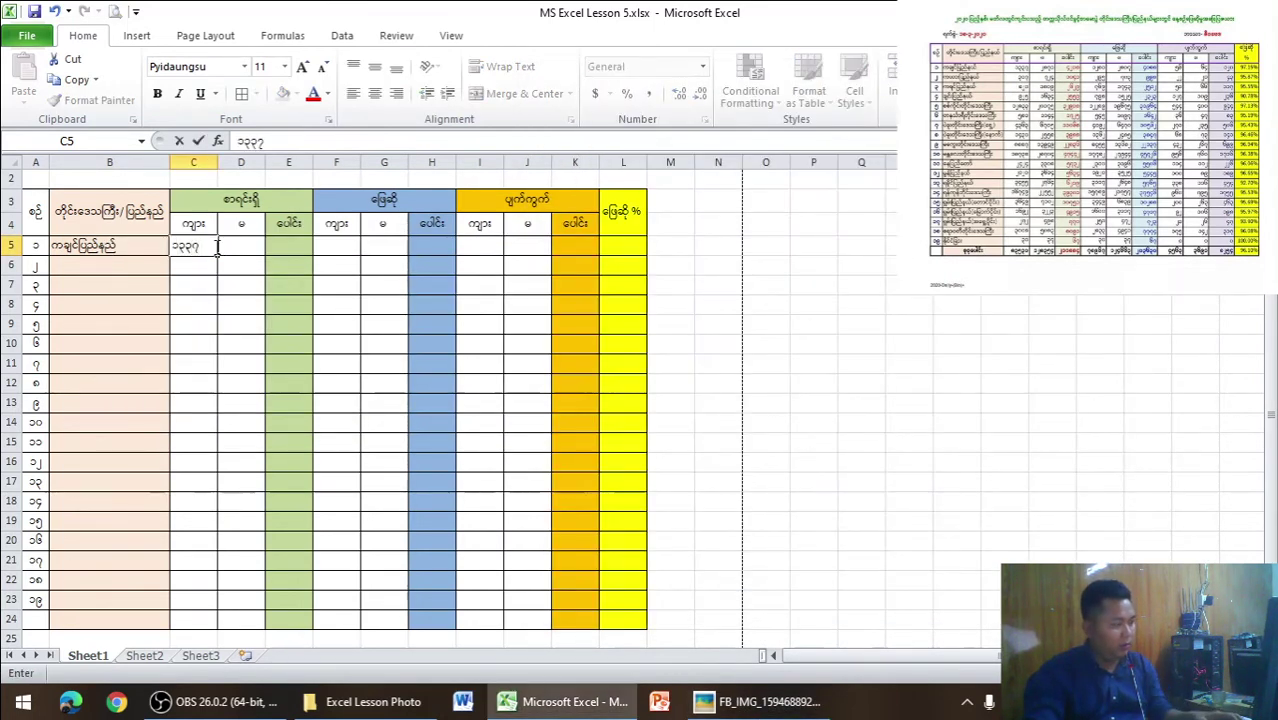
key(alt+Tab)
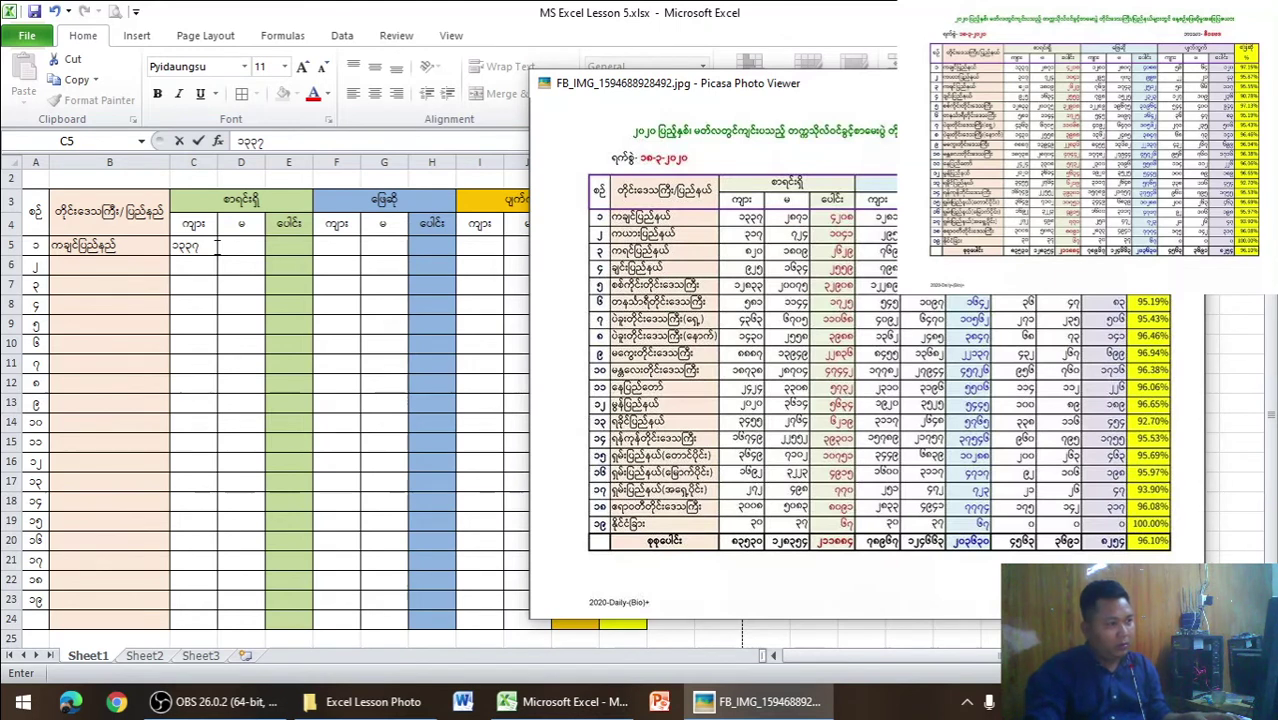
key(alt+Tab)
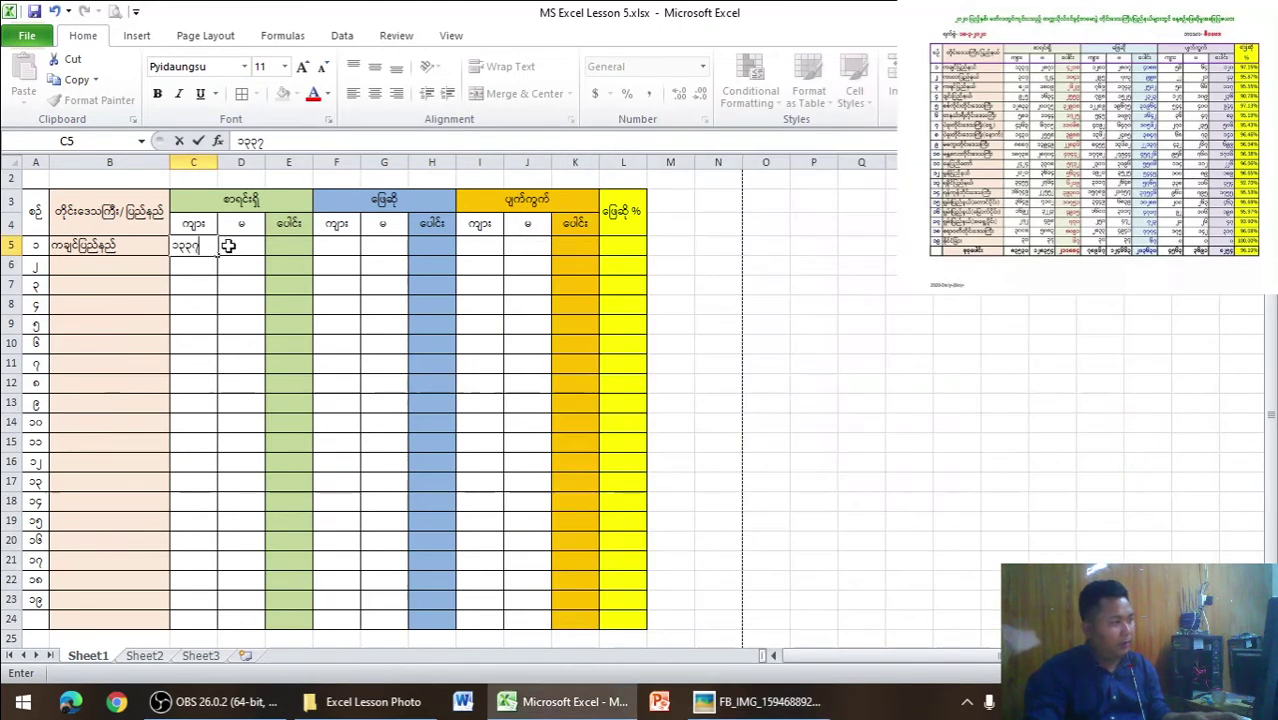
click(229, 245)
text(၂၉၇၁)
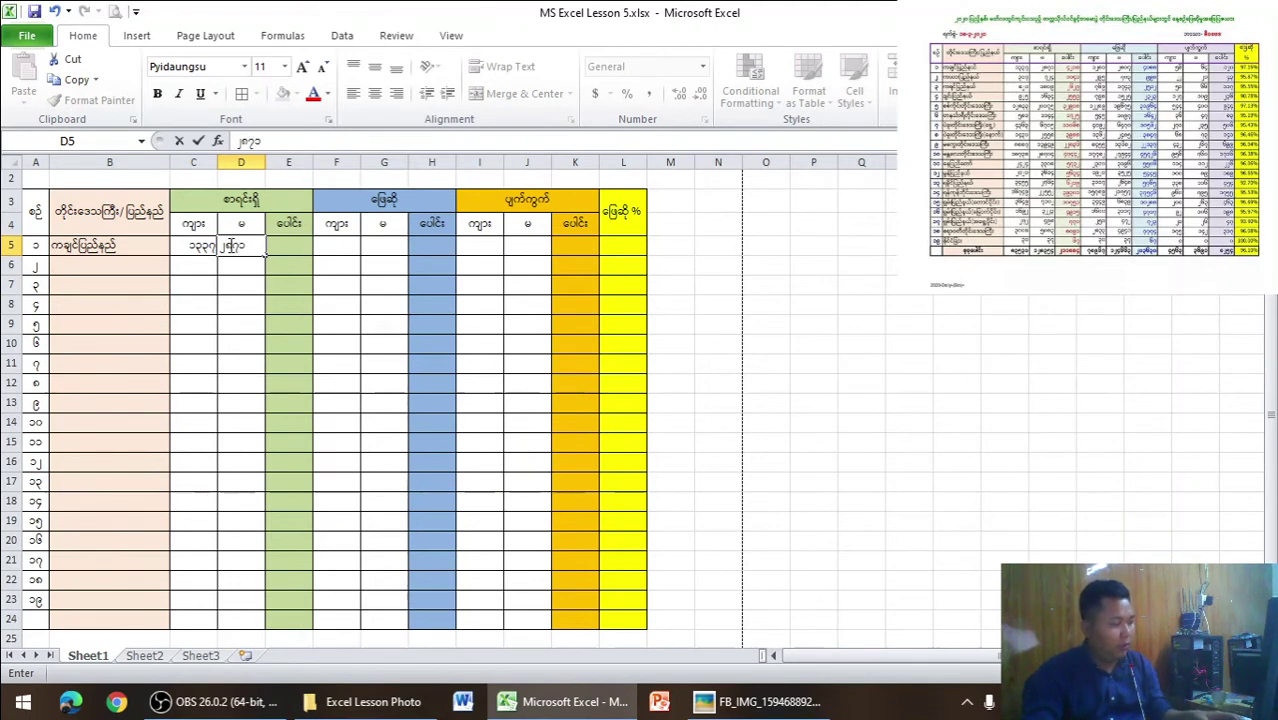
key(alt+Tab)
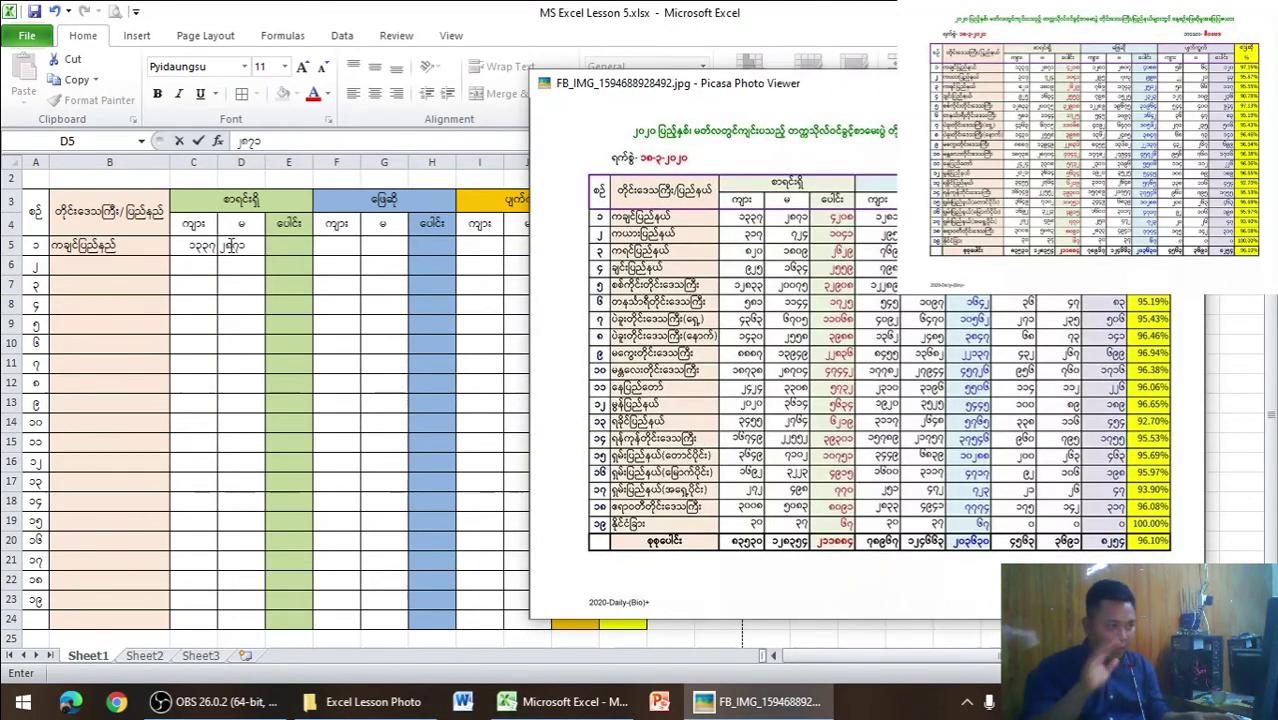
key(alt+Tab)
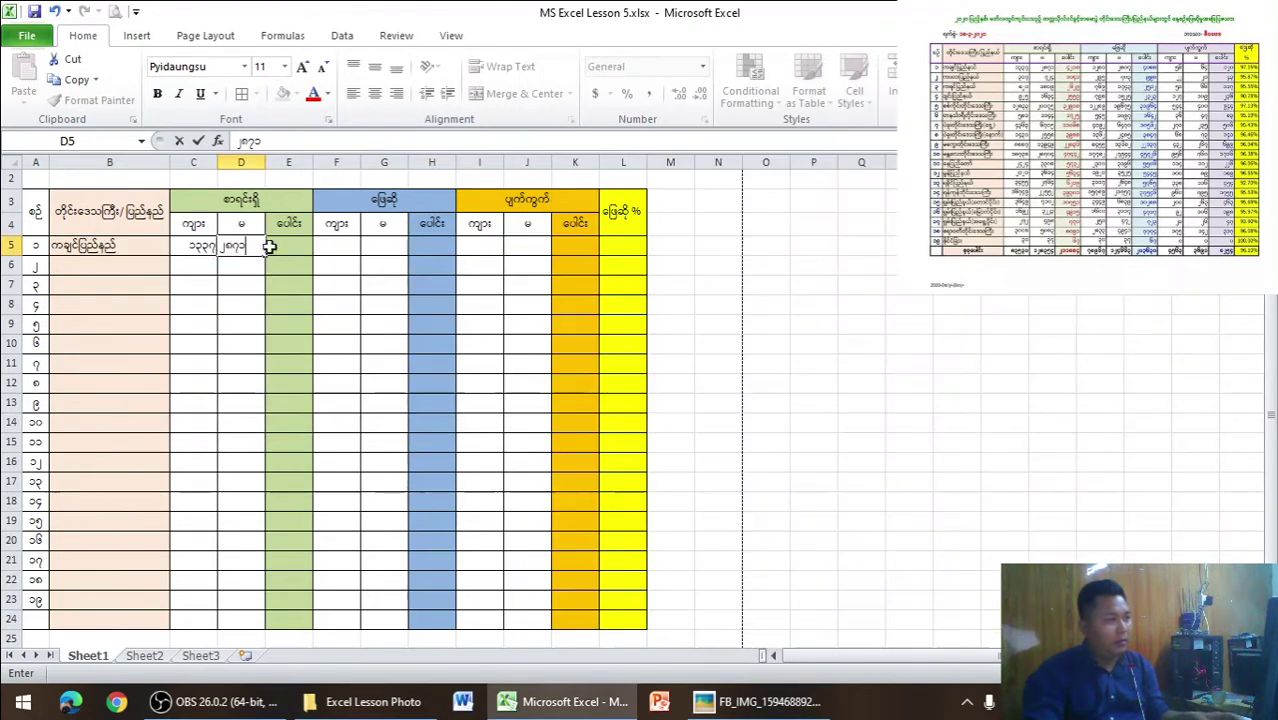
- Enter the male and female passed counts in F5 and G5, then select E5
click(335, 250)
key(alt+Tab)
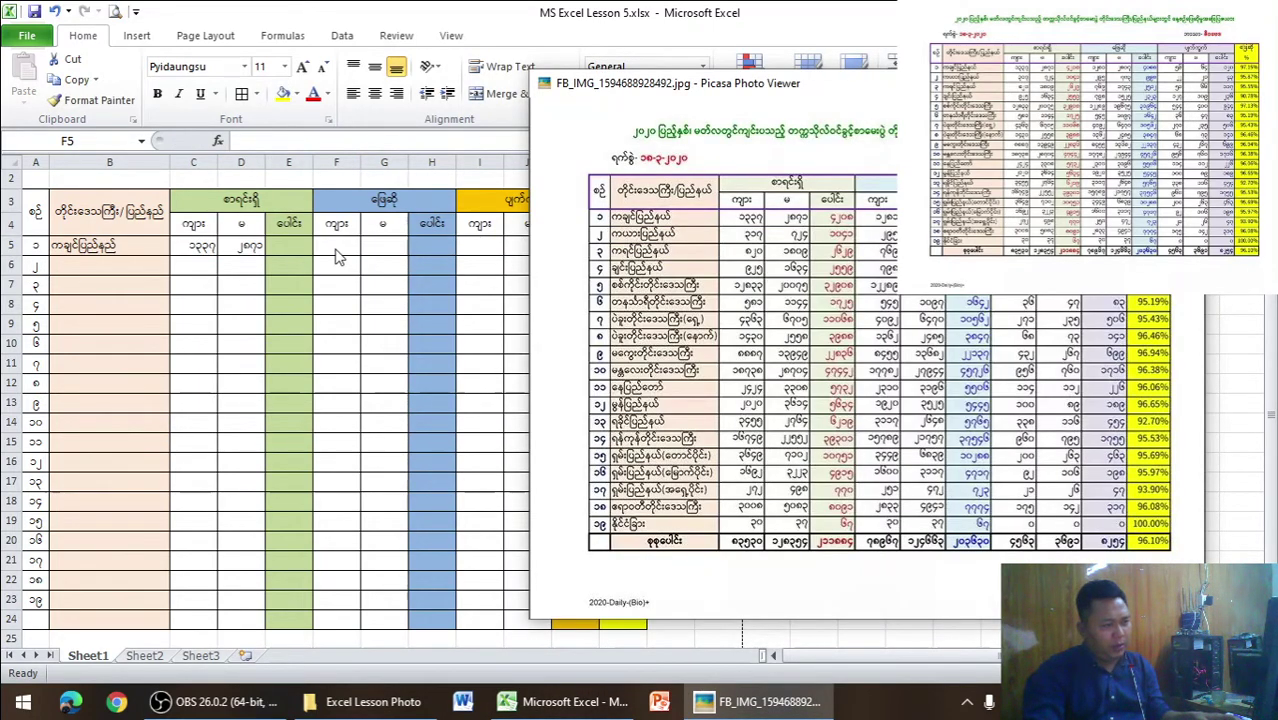
key(alt+Tab)
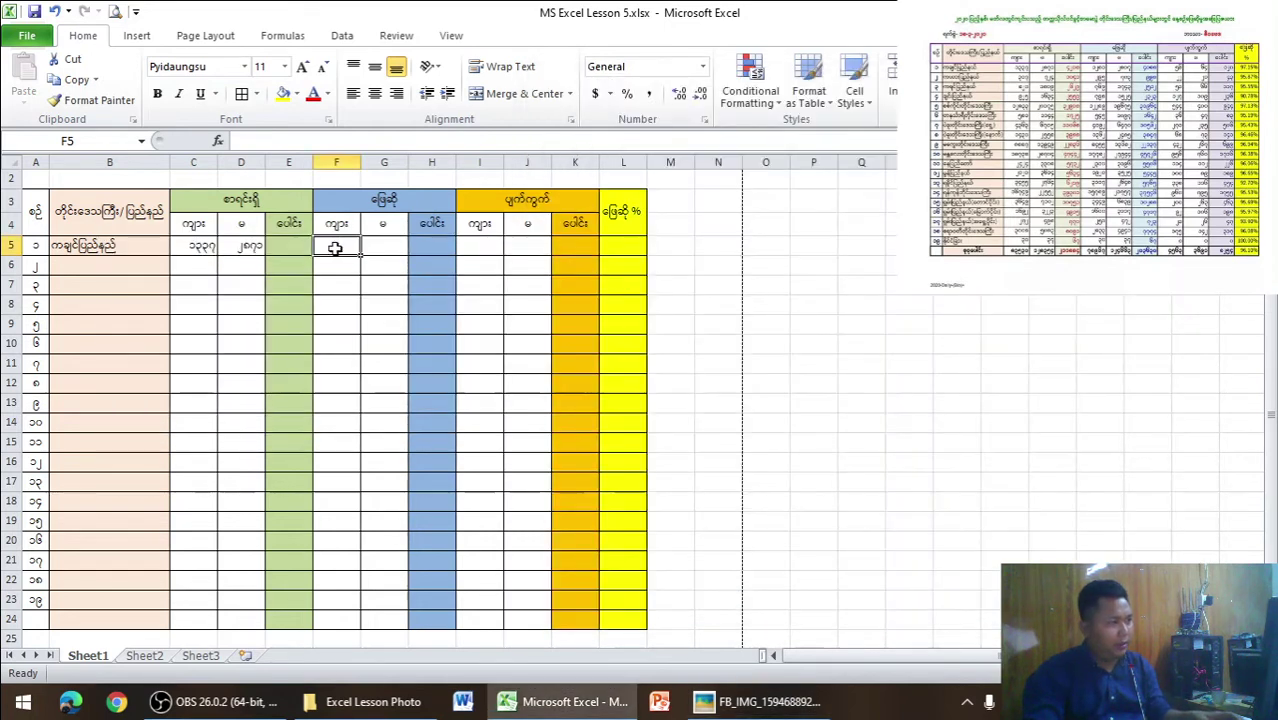
text(၁၂၈၀)
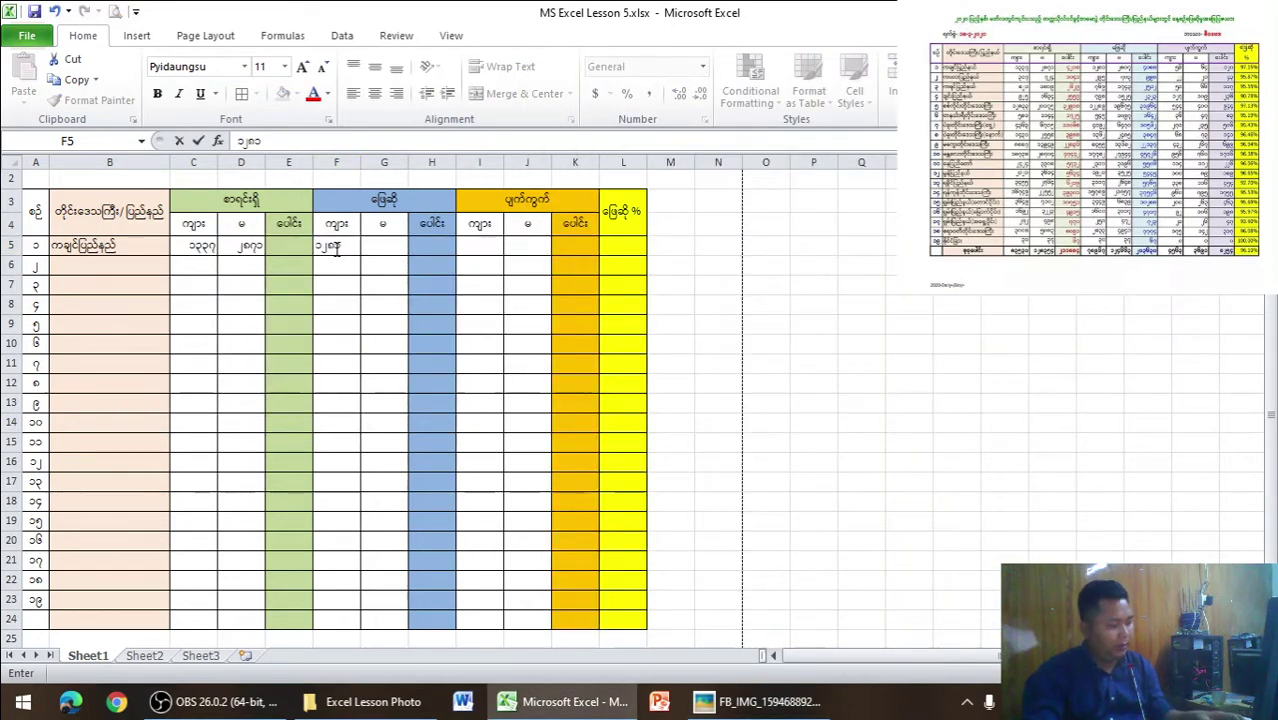
key(alt+Tab)
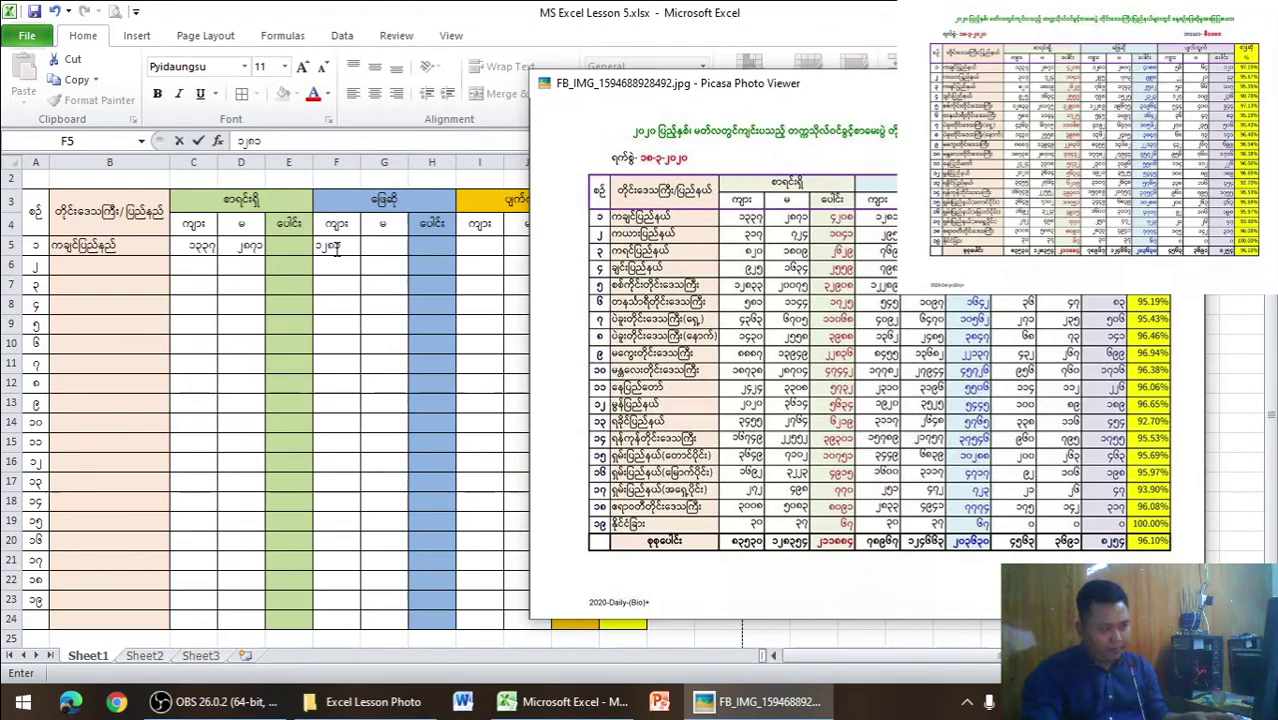
key(alt+Tab)
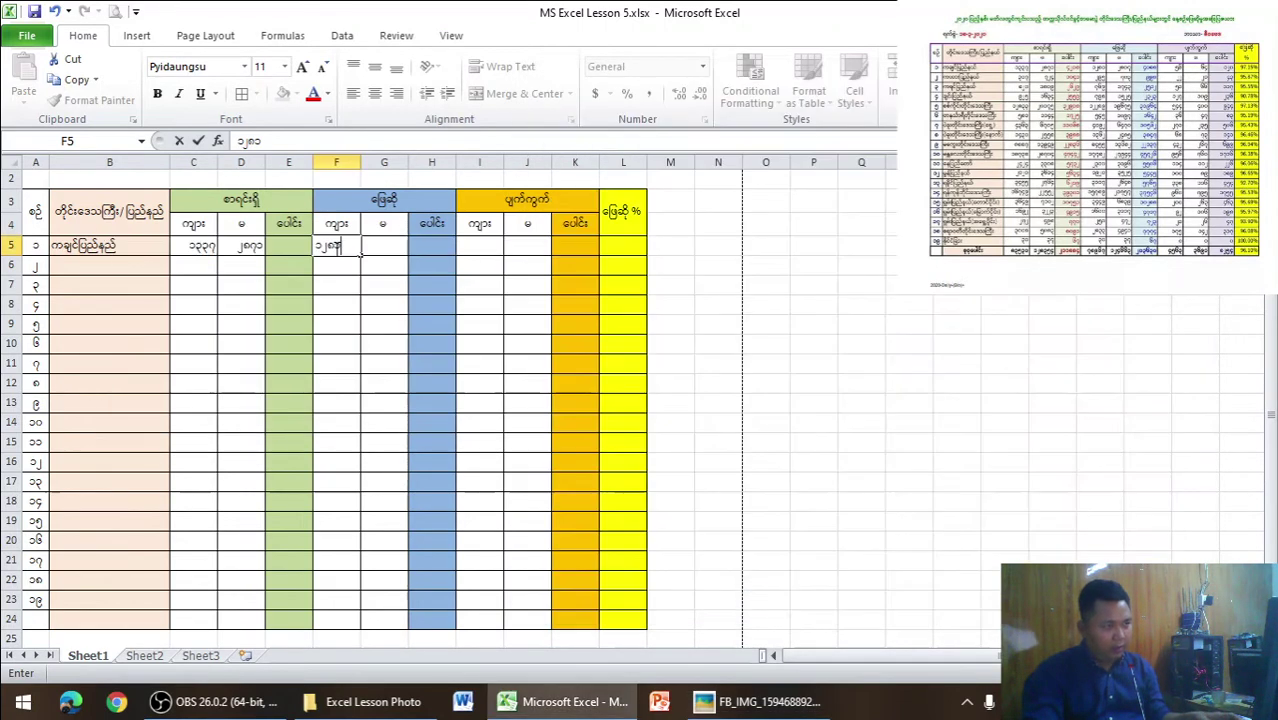
click(380, 245)
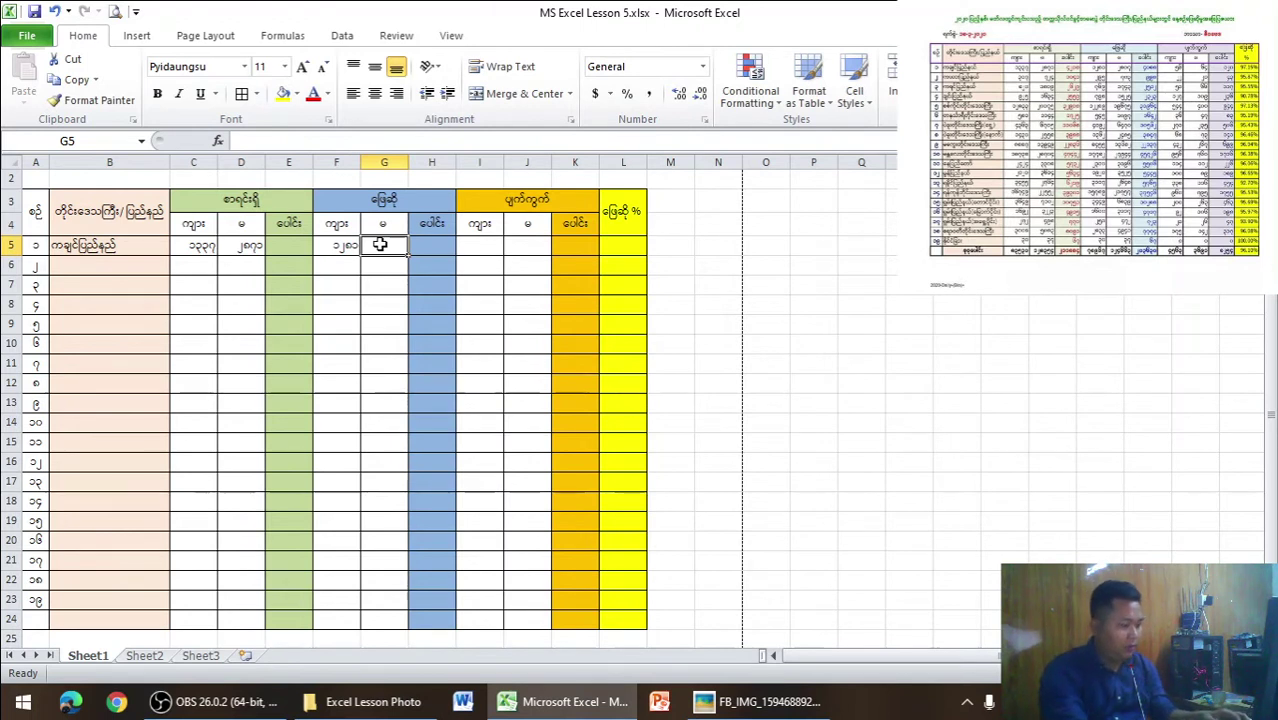
text(၂)
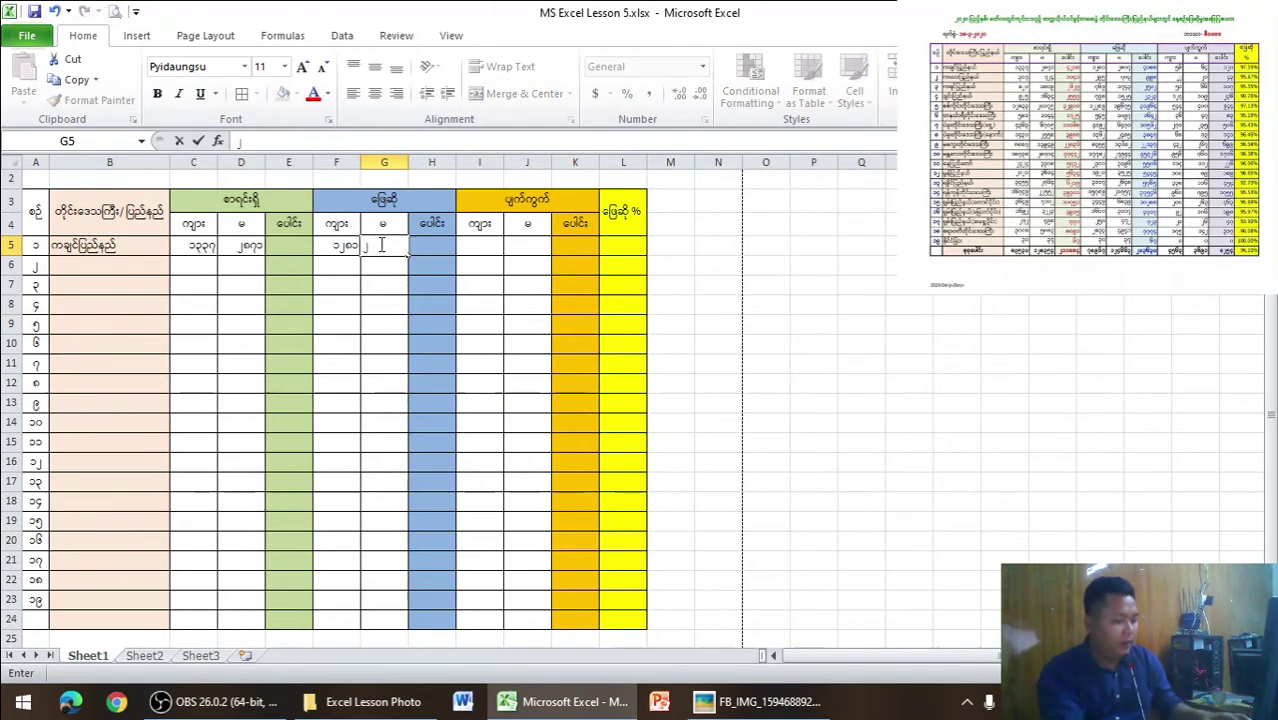
text(၈၀၇)
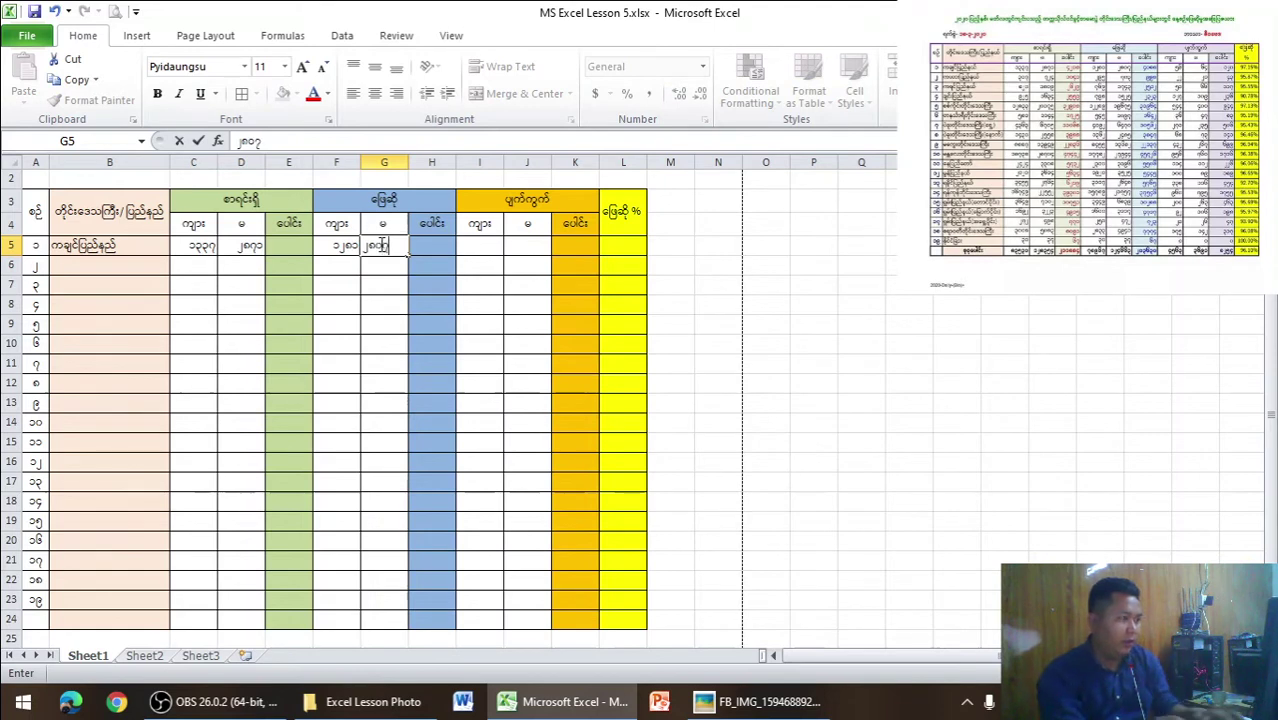
key(alt+Tab)
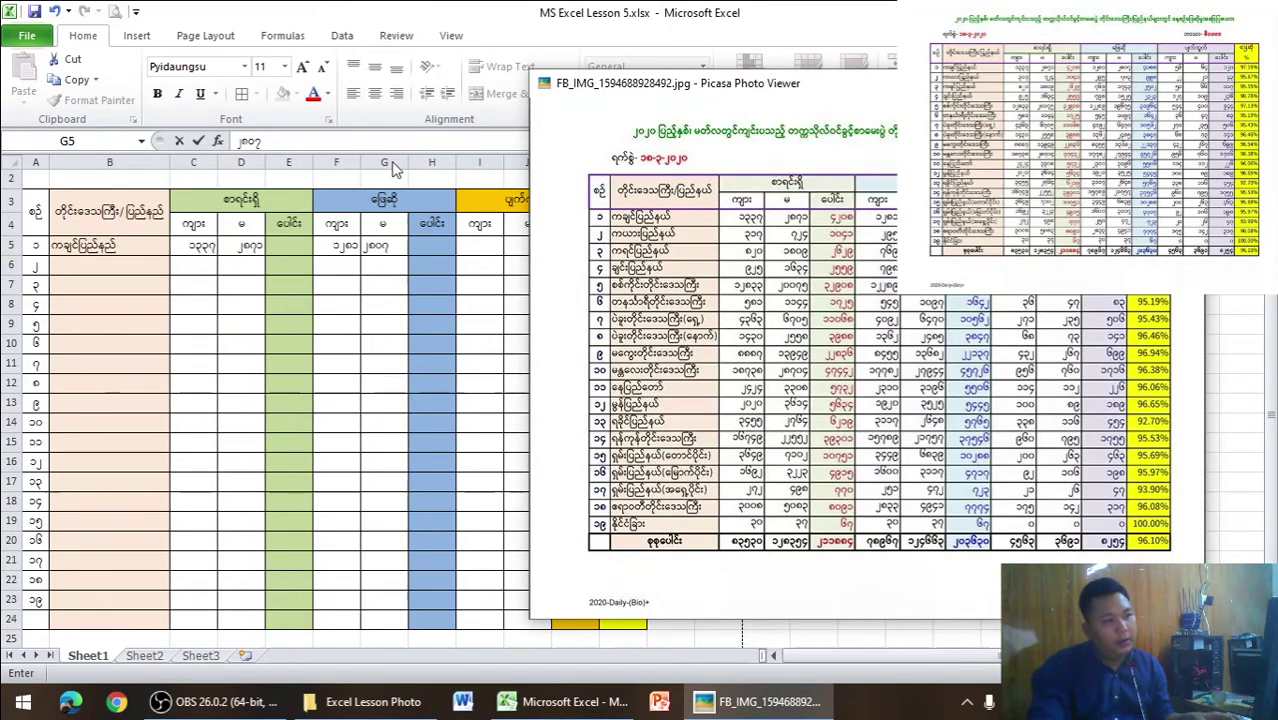
key(alt+Tab)
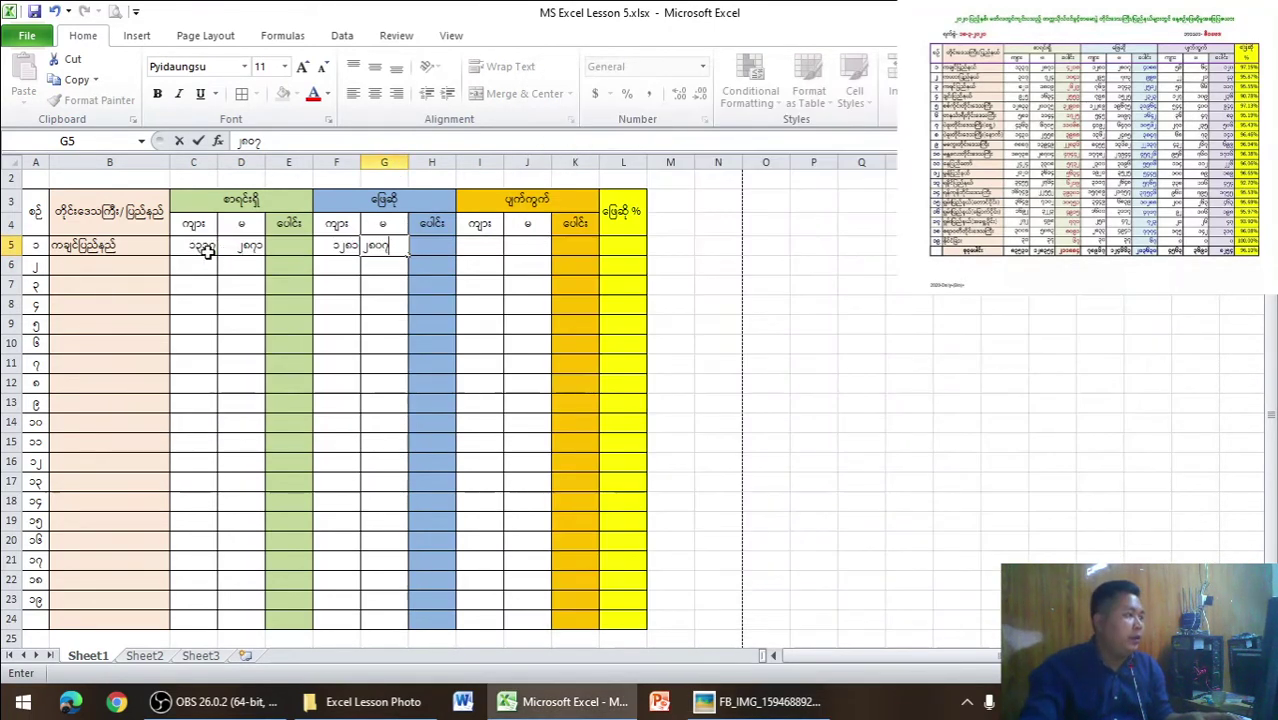
click(278, 248)
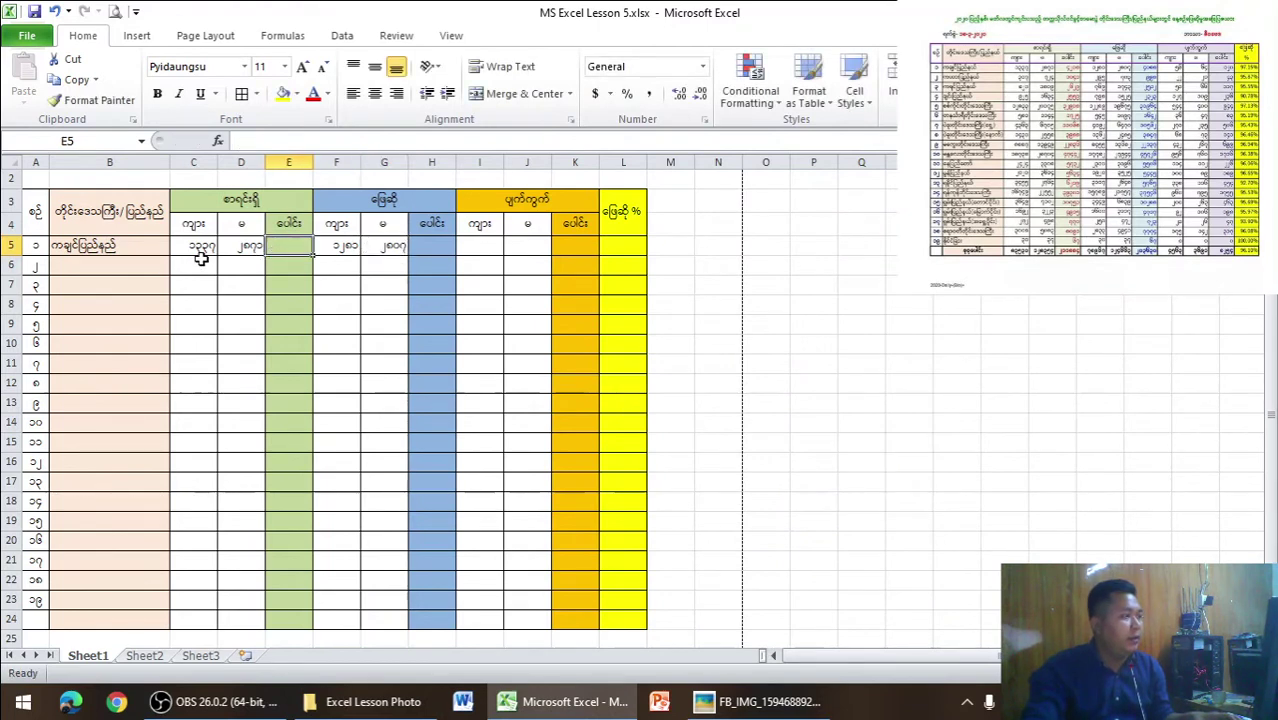
- Enter =D5+C5 in E5 to total the row-5 sitting counts
text(=)
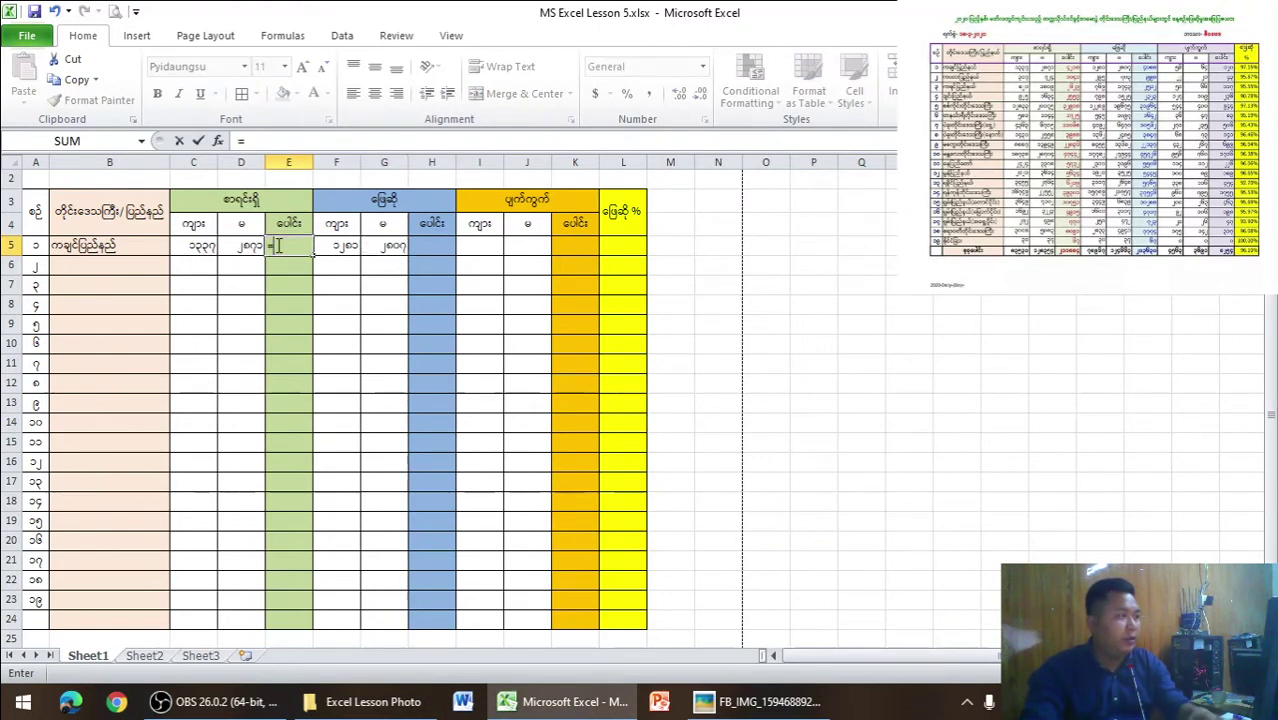
click(253, 251)
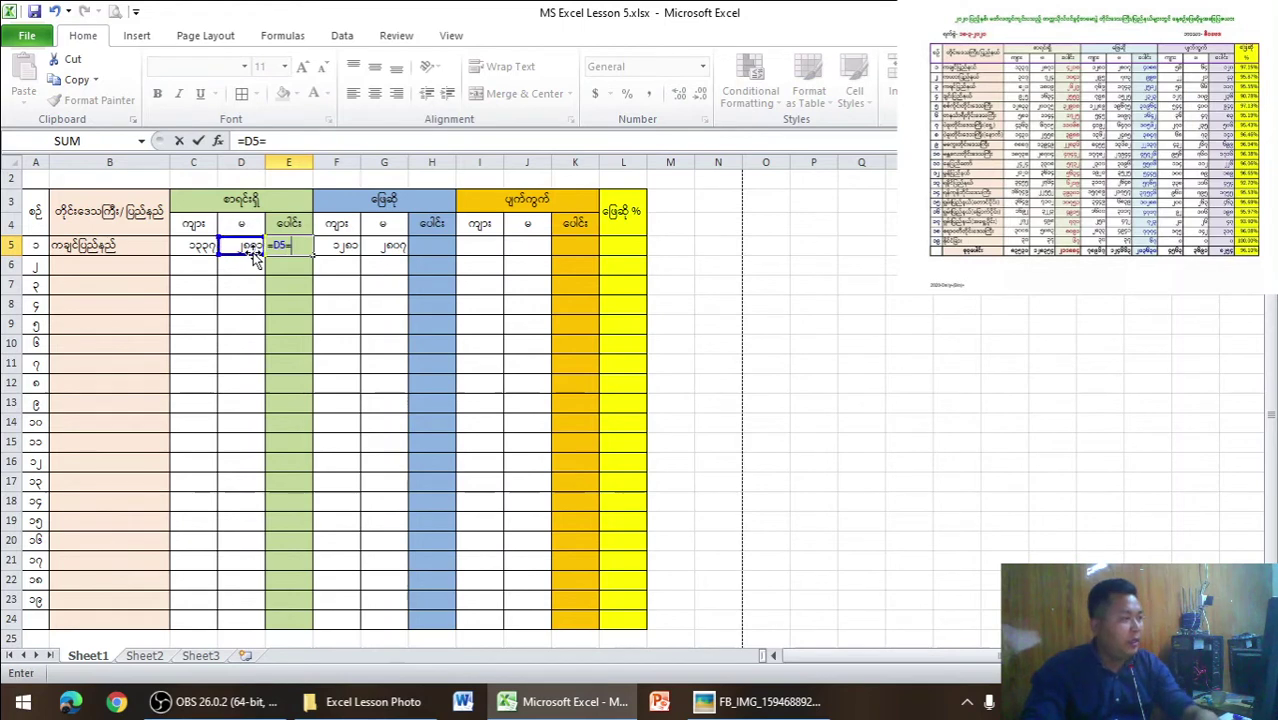
click(281, 240)
text(+)
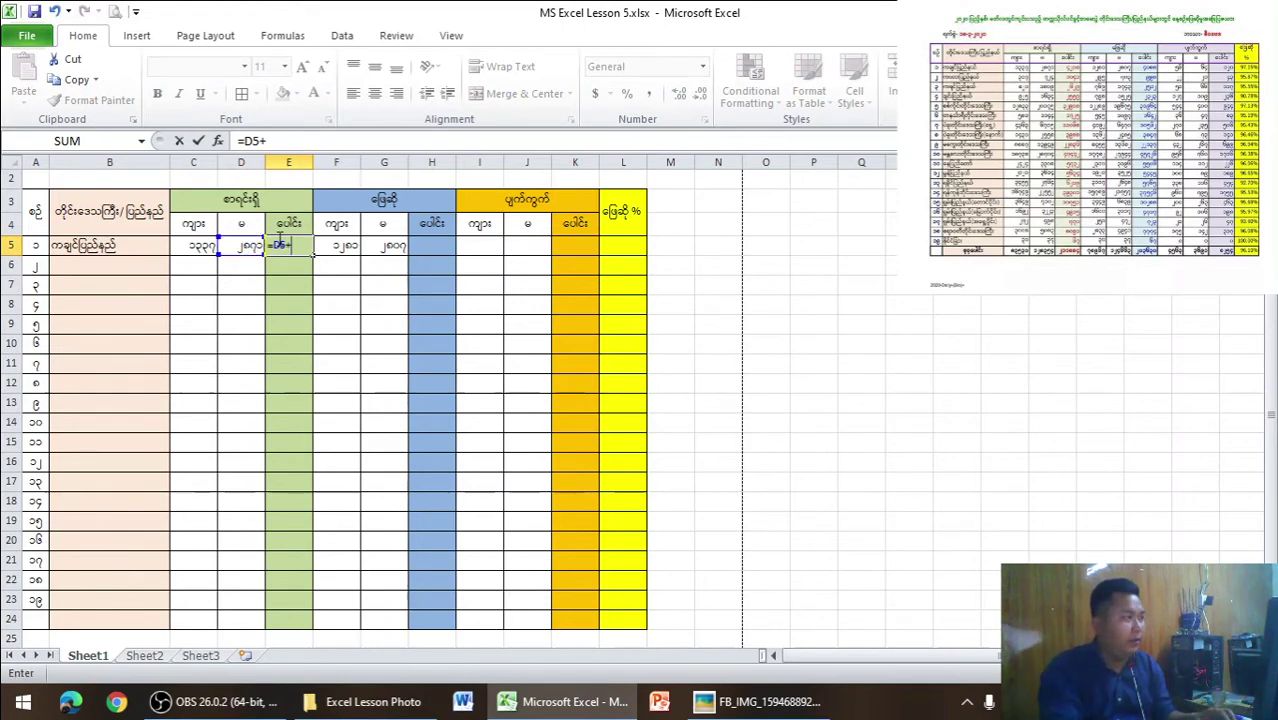
click(196, 246)
key(Return)
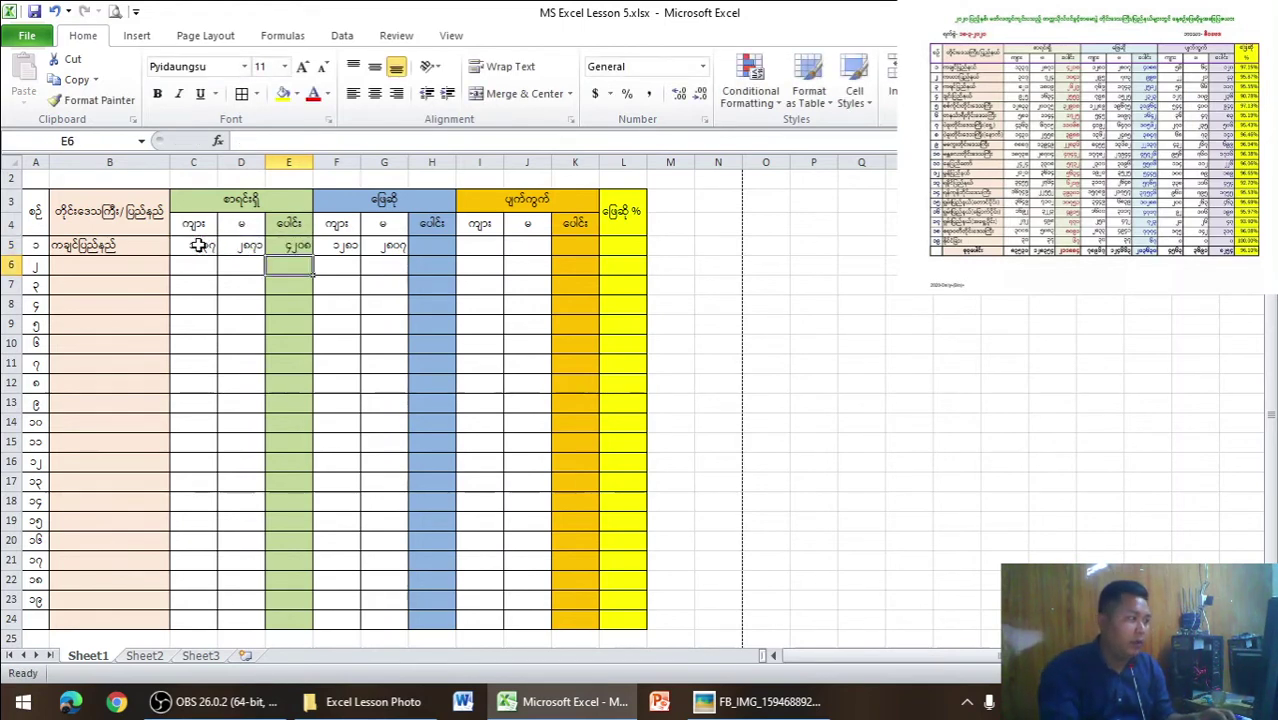
- Make the text of the E5:E24 total column red
key(alt+Tab)
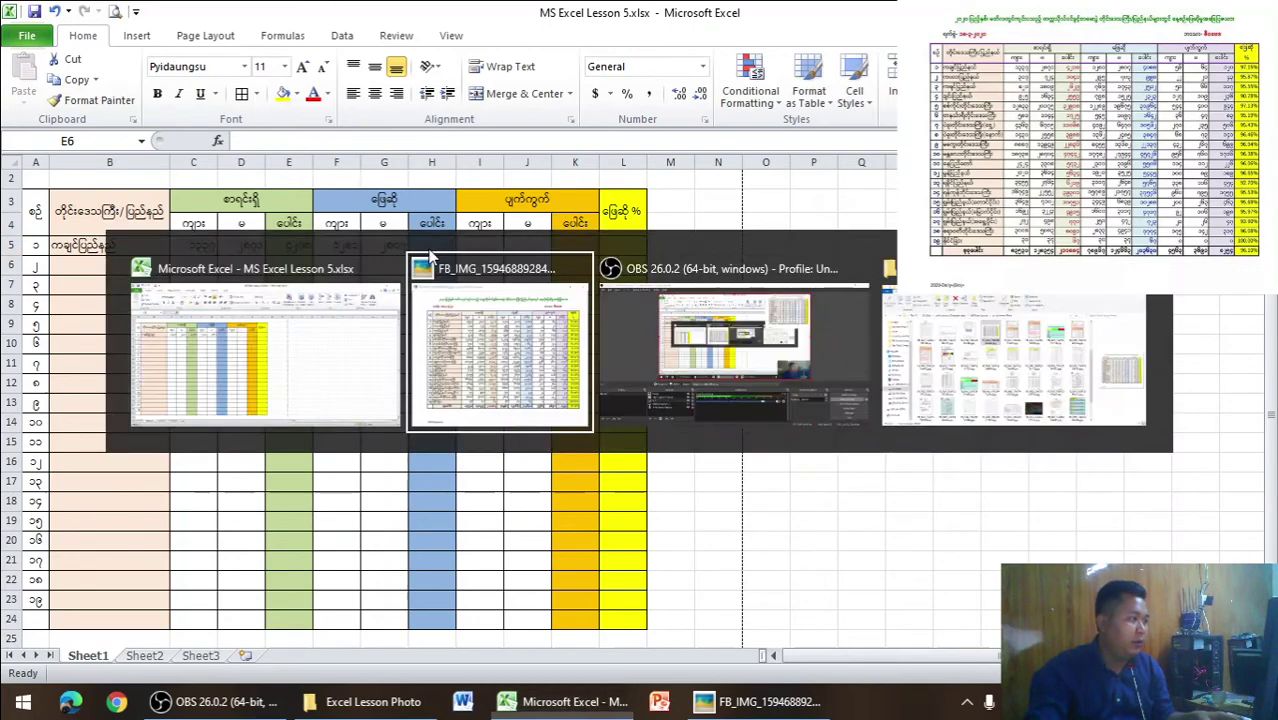
key(alt+Tab)
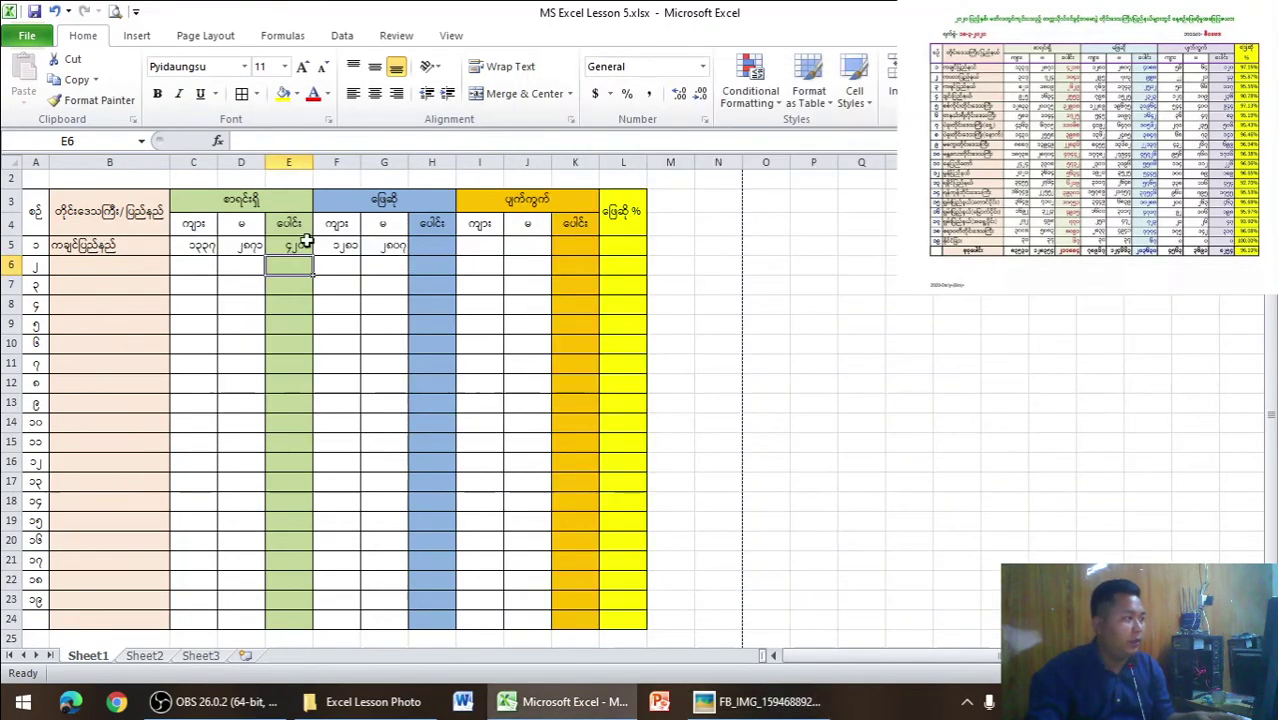
key(alt+Tab)
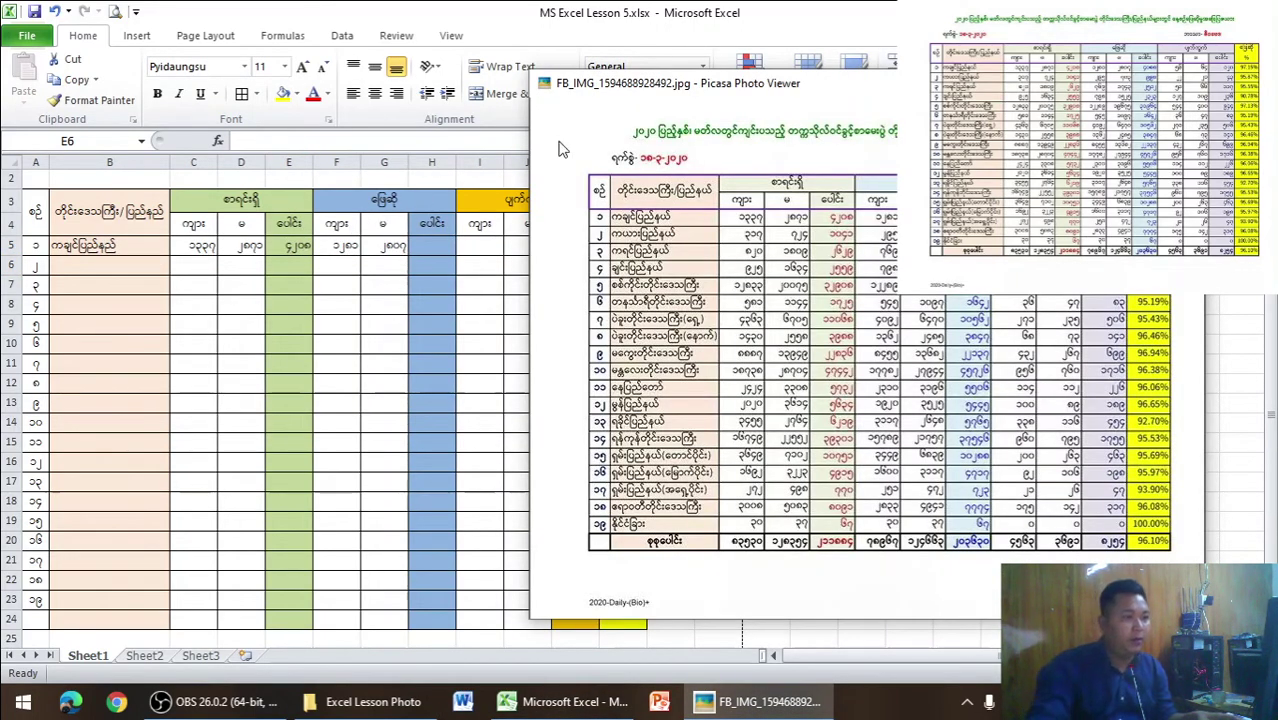
key(alt+Tab)
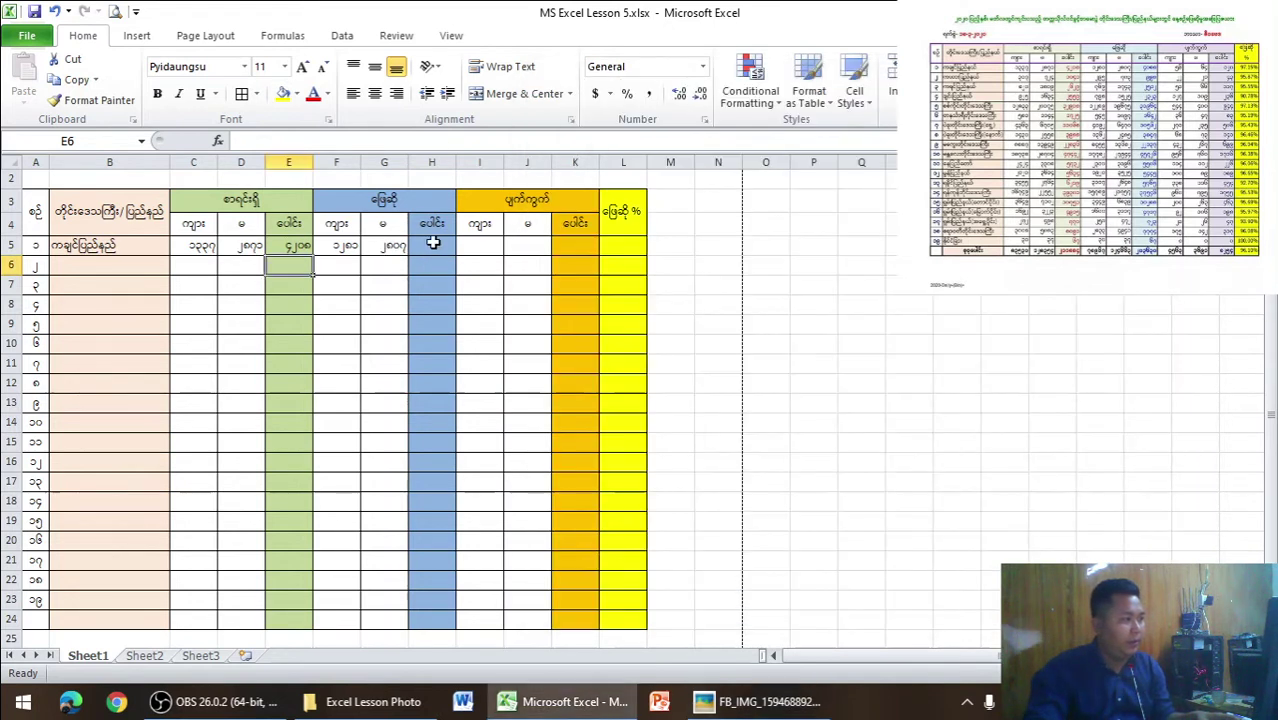
drag(290, 246, 292, 619)
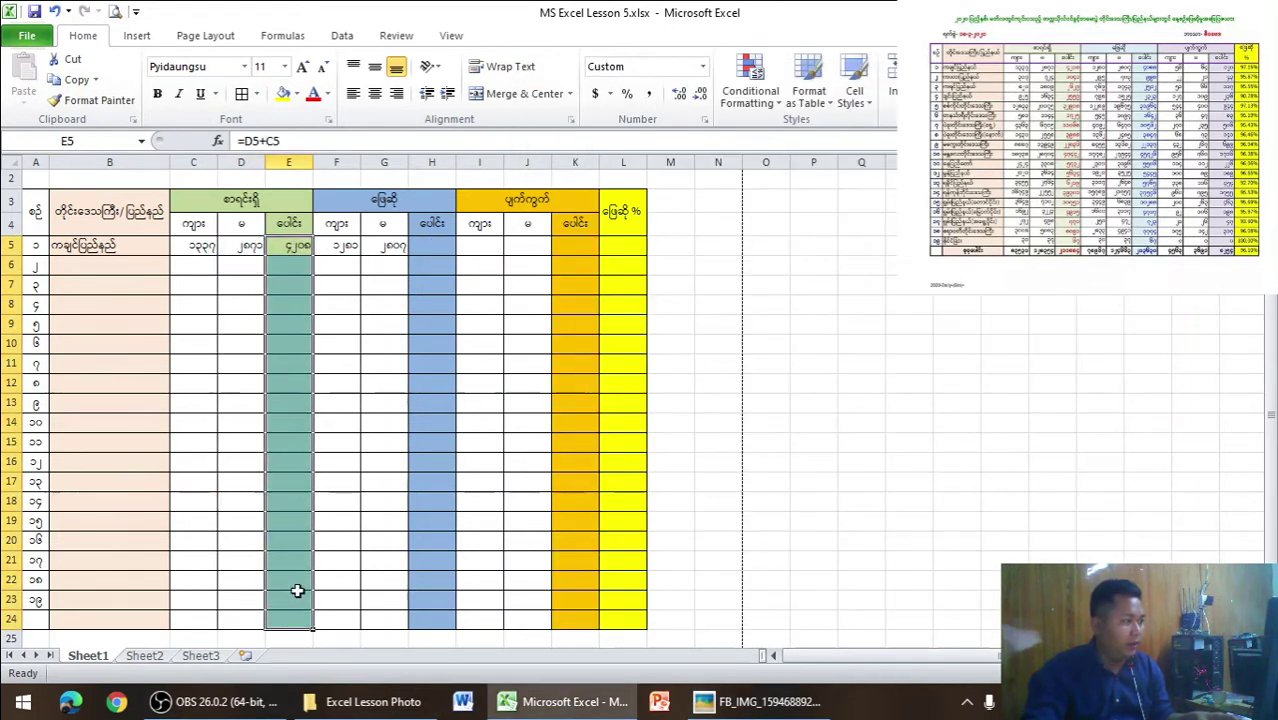
click(313, 93)
click(440, 251)
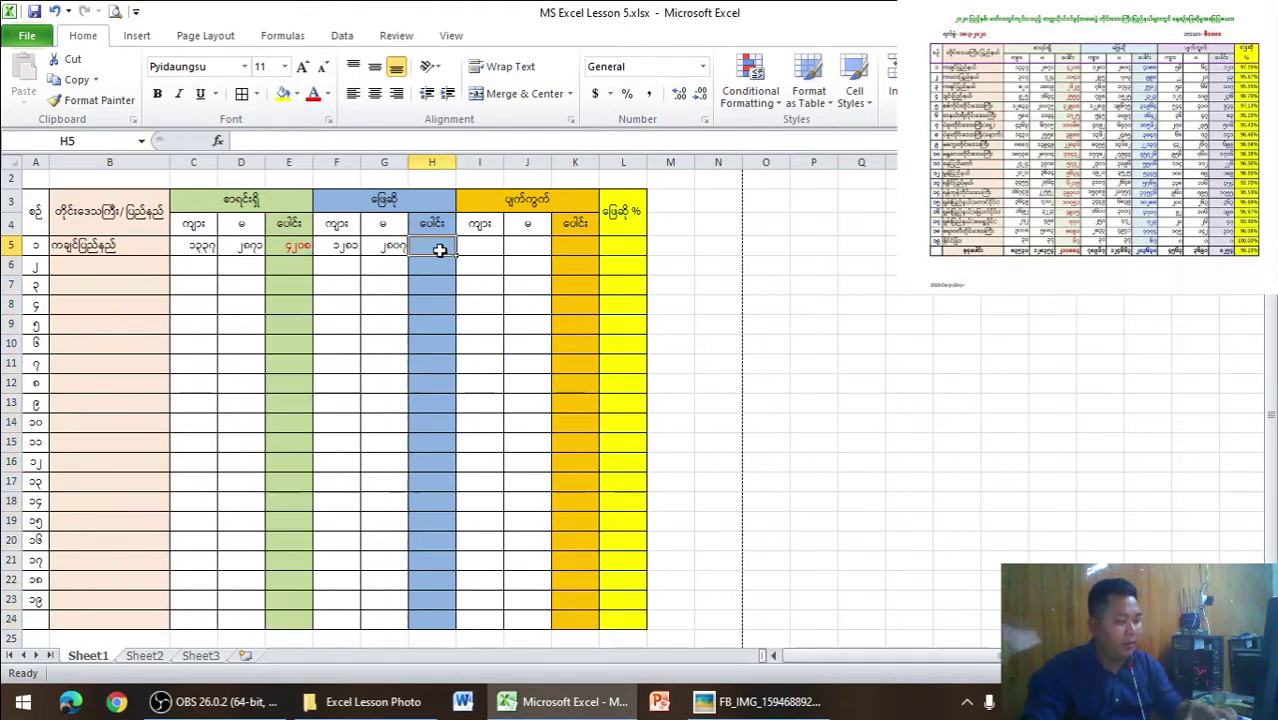
- Enter =G5+F5 in H5 to total the row-5 passed counts
text(=)
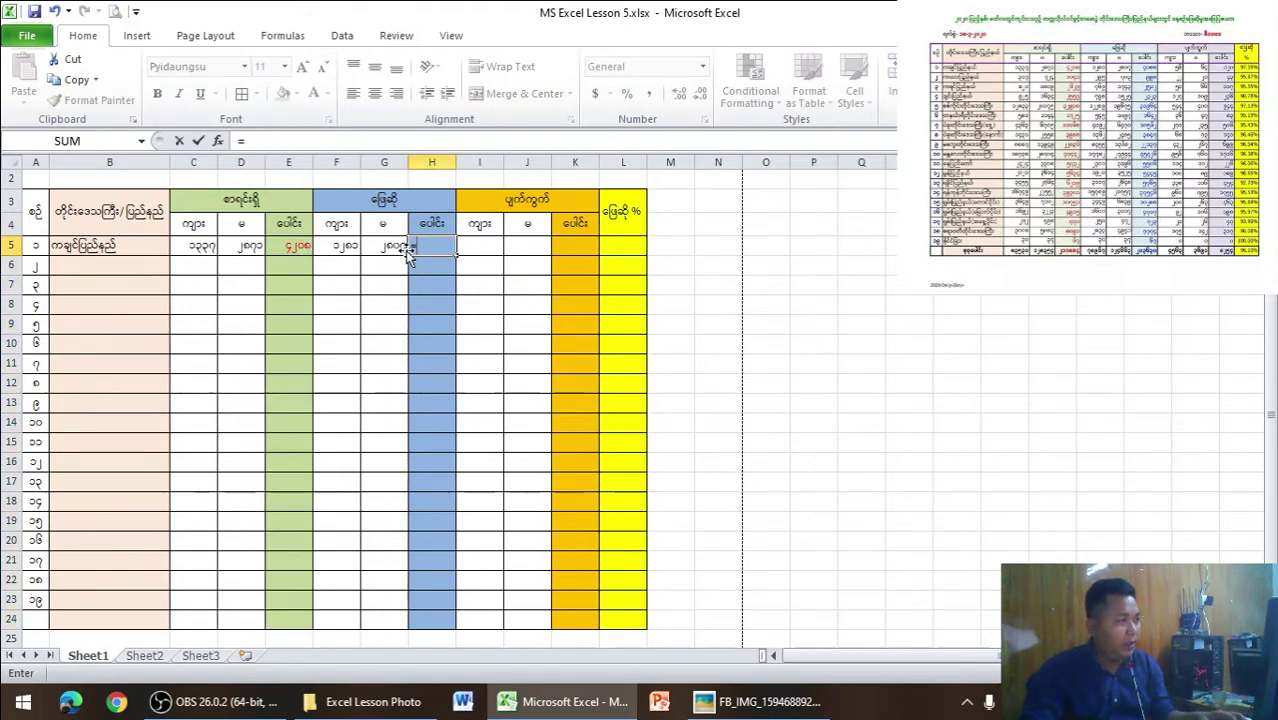
click(400, 248)
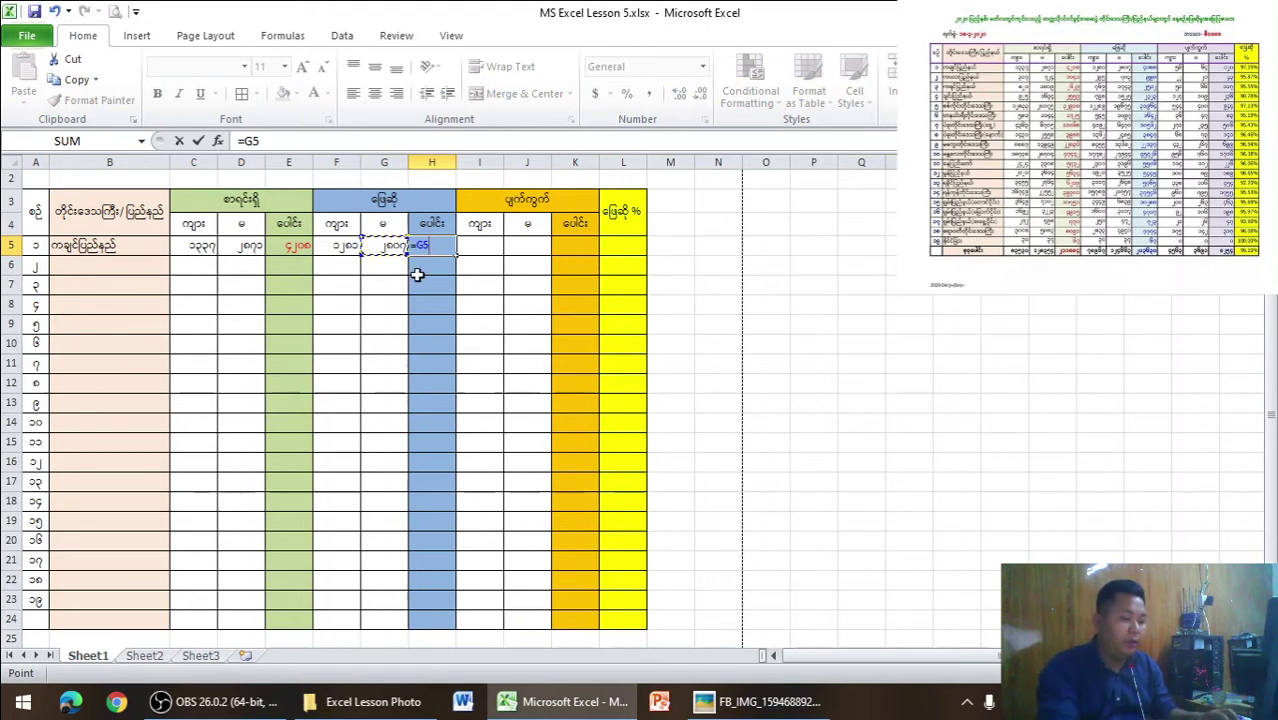
text(+)
click(343, 250)
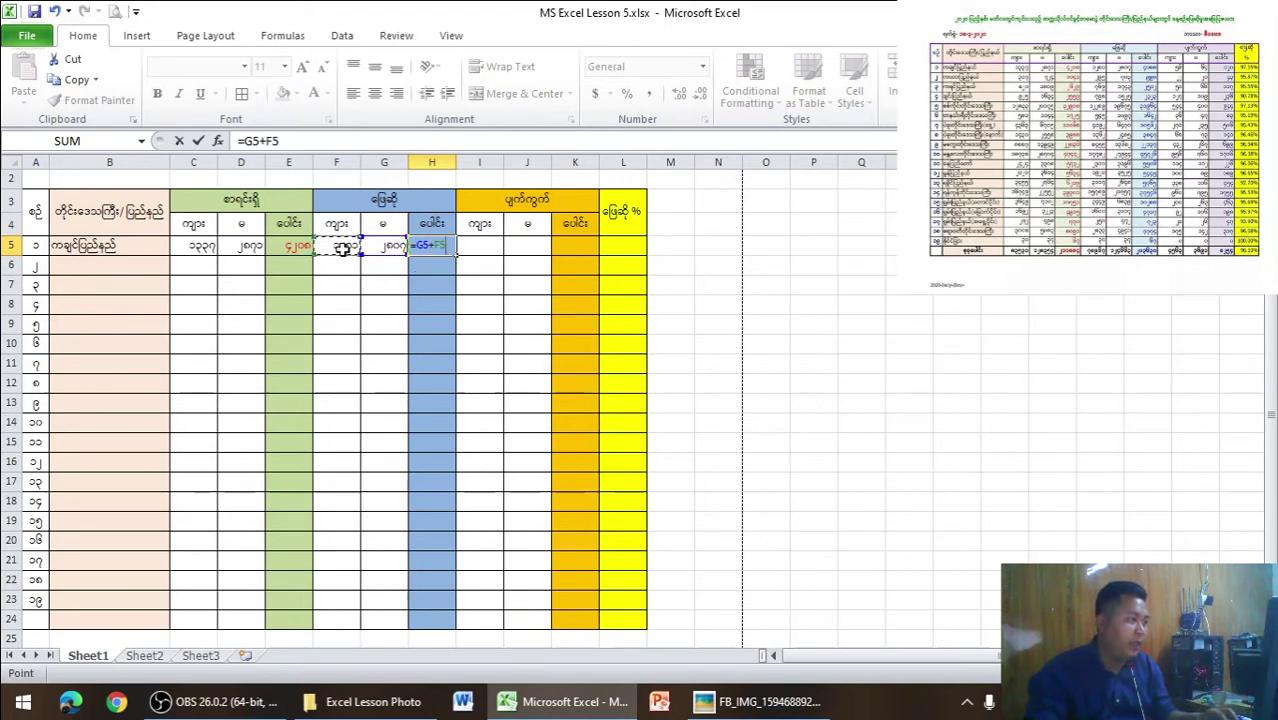
key(Return)
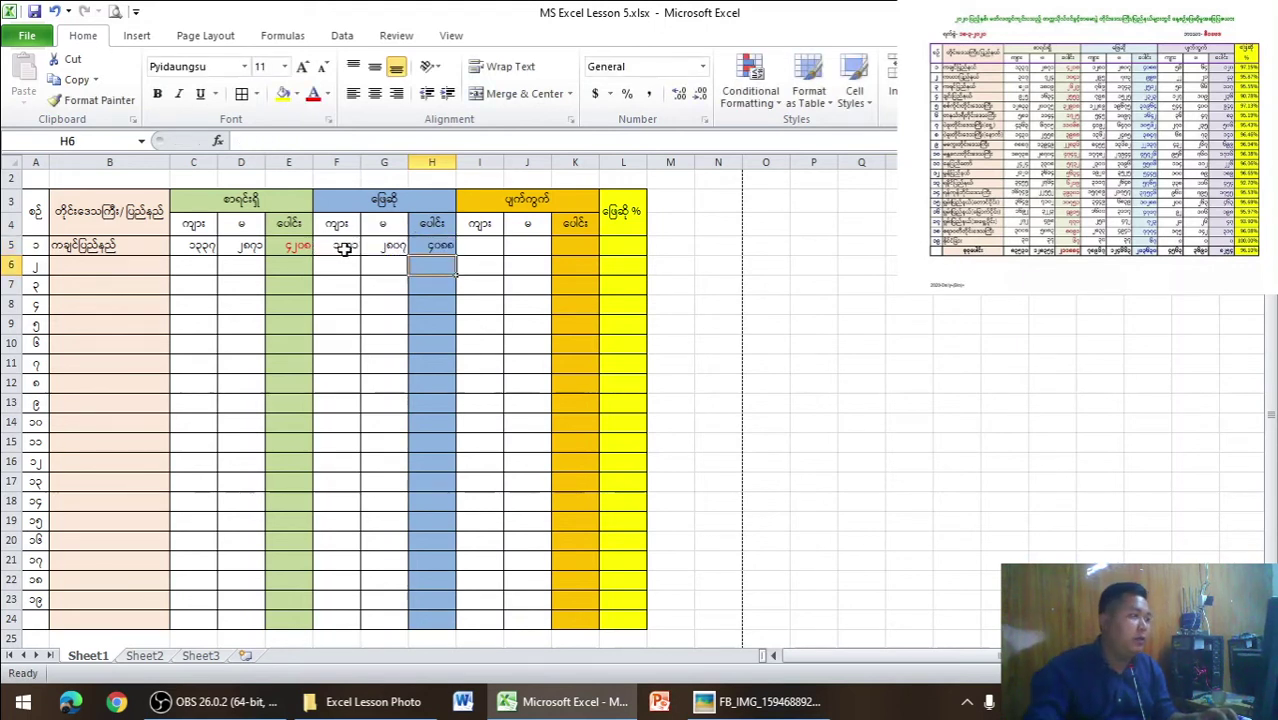
- Try several font colours on H5:H24, settling on purple
drag(448, 250, 440, 630)
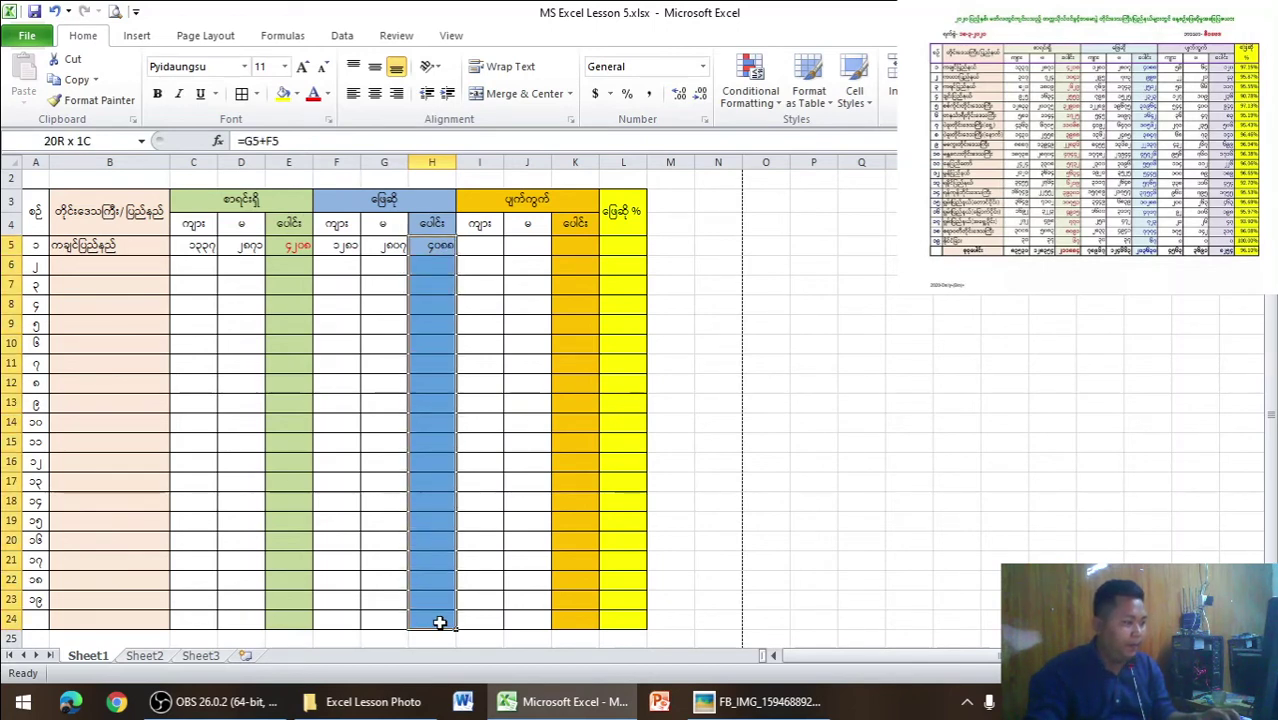
key(alt+Tab)
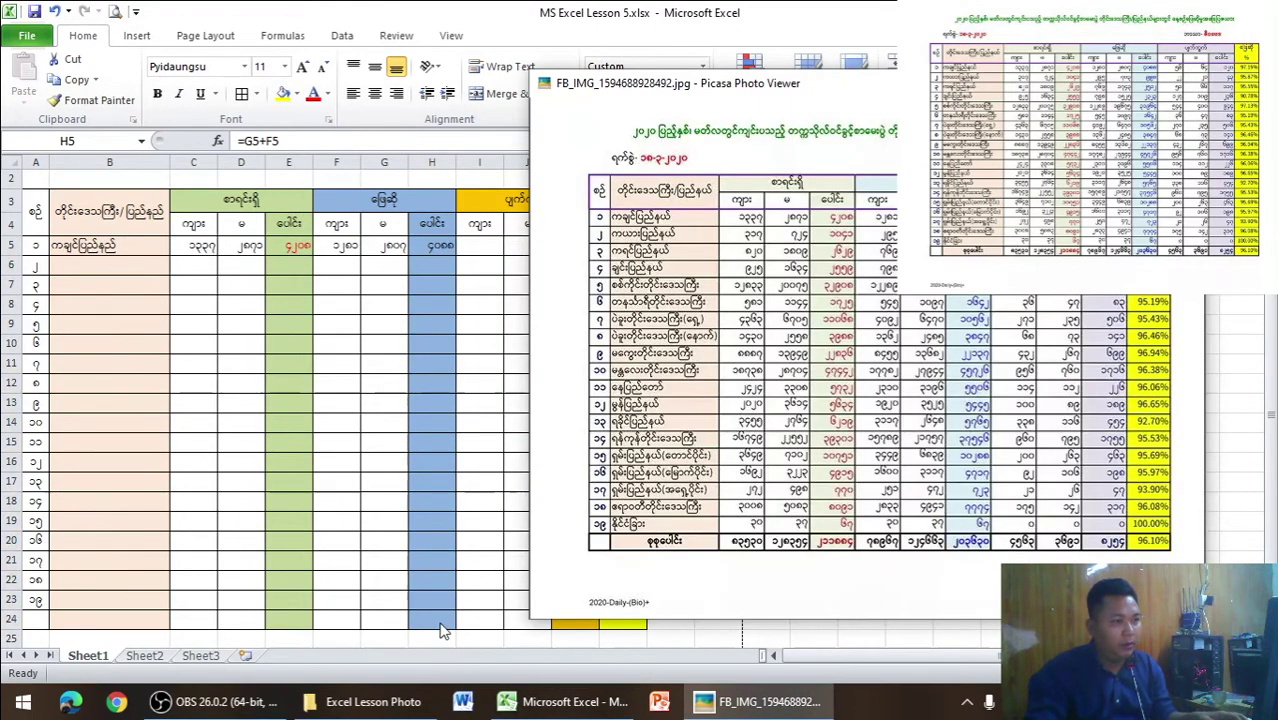
key(alt+Tab)
click(325, 94)
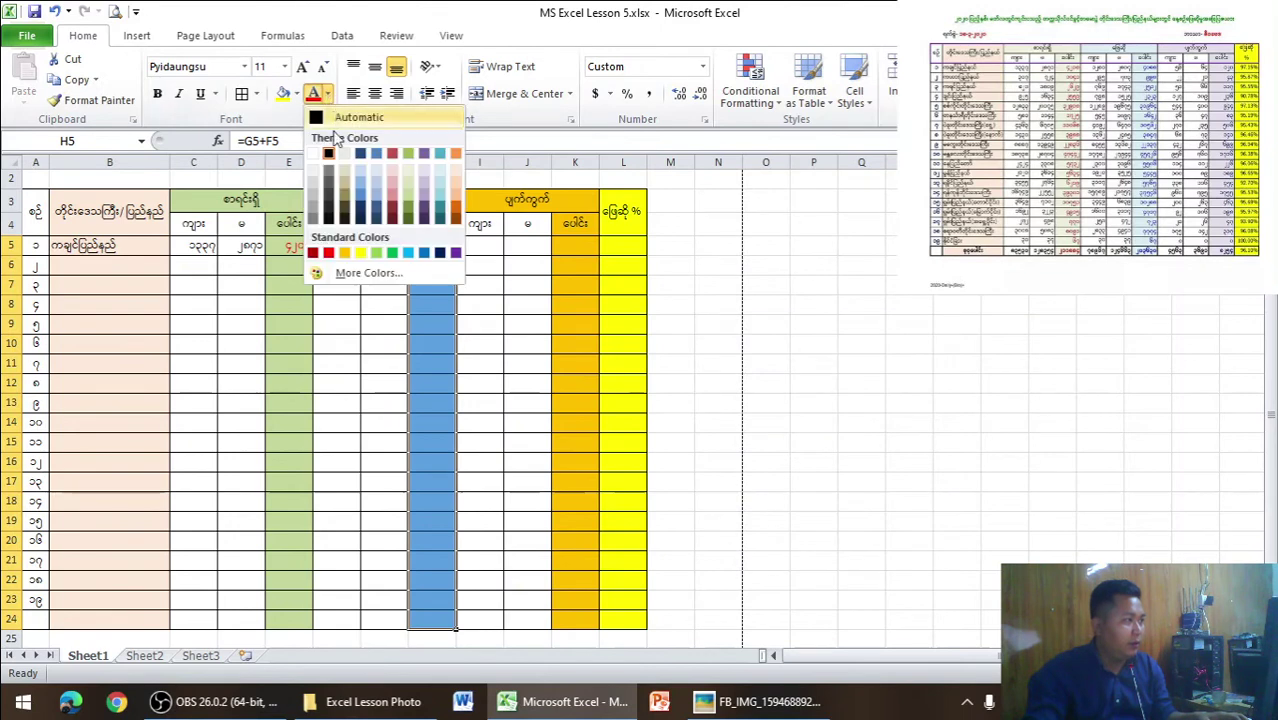
click(396, 216)
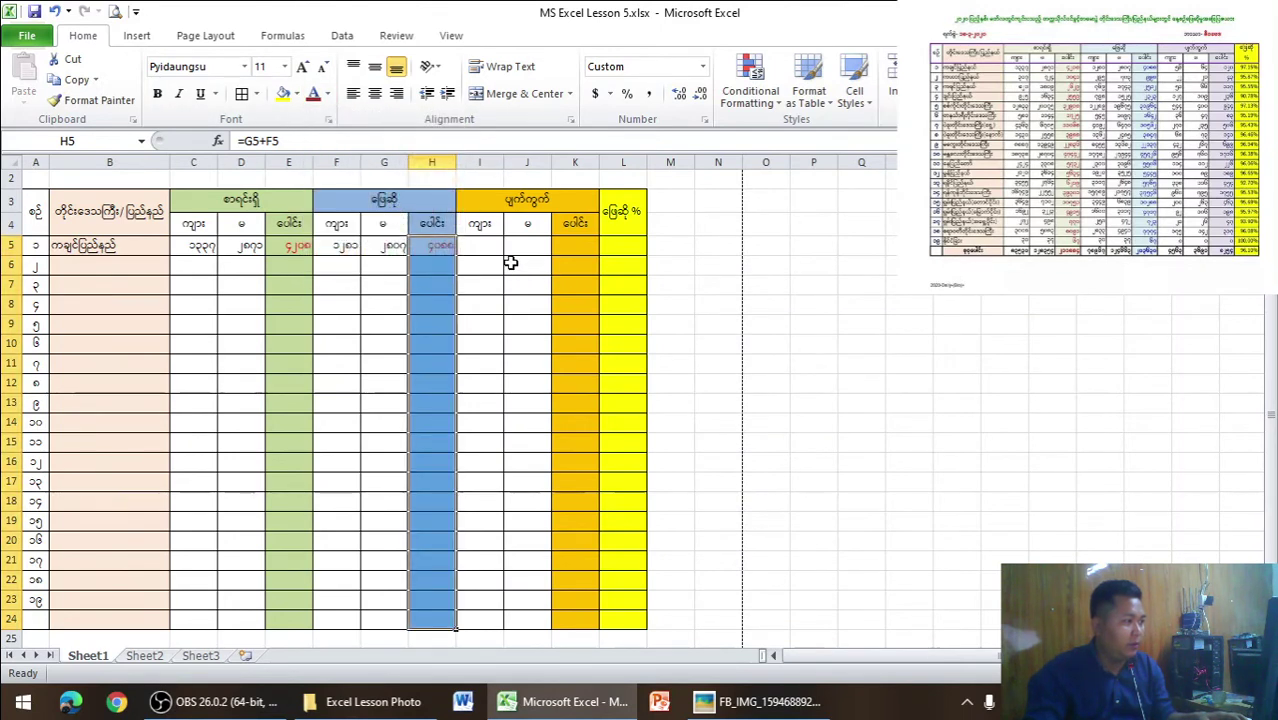
click(328, 93)
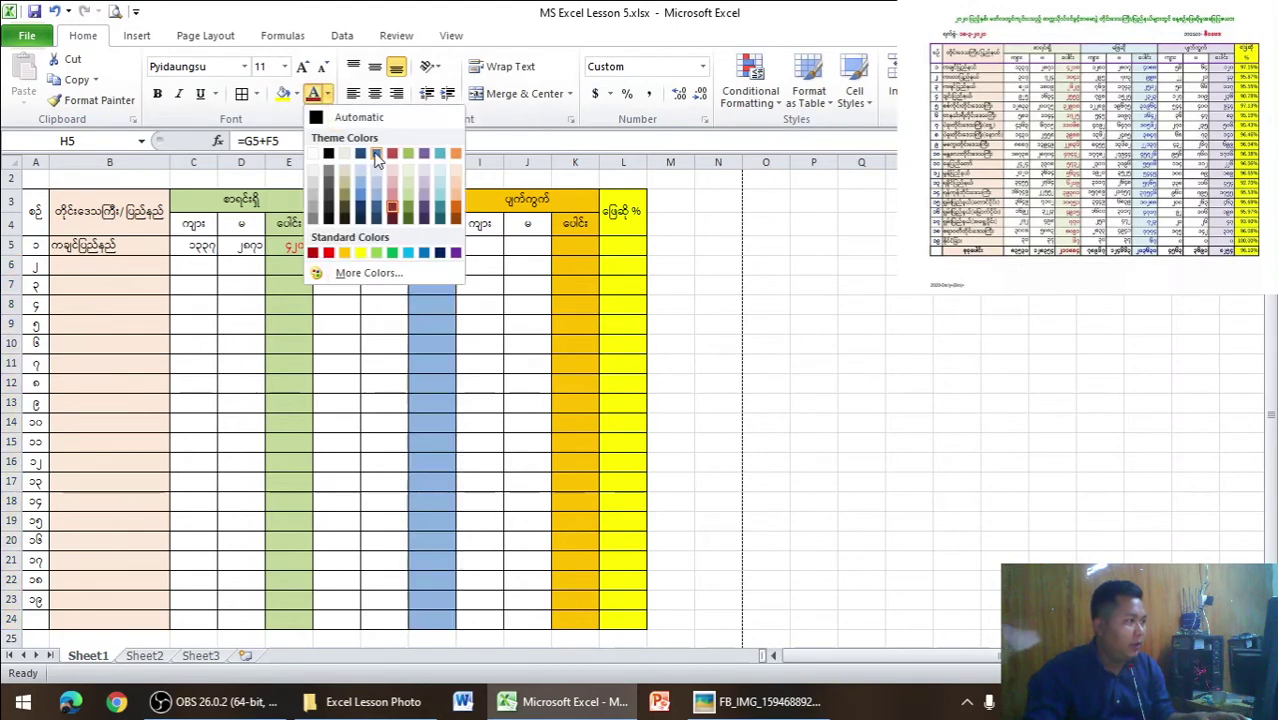
click(409, 178)
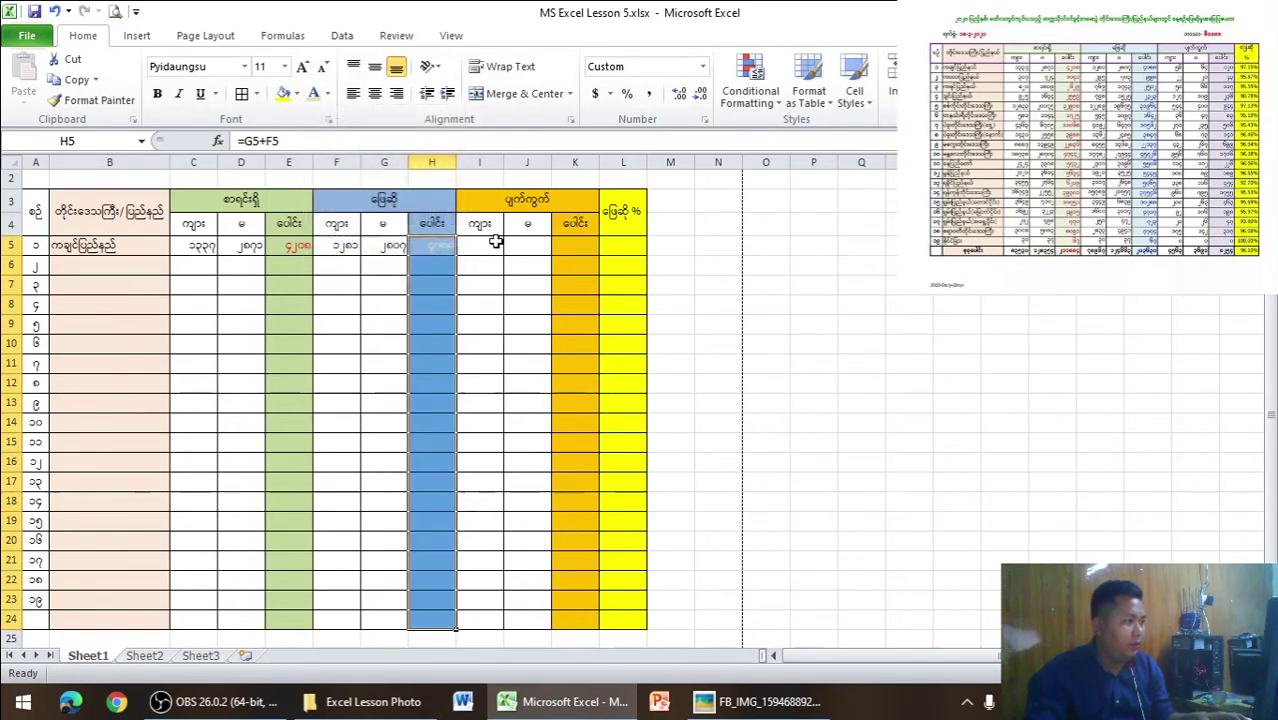
key(alt+Tab)
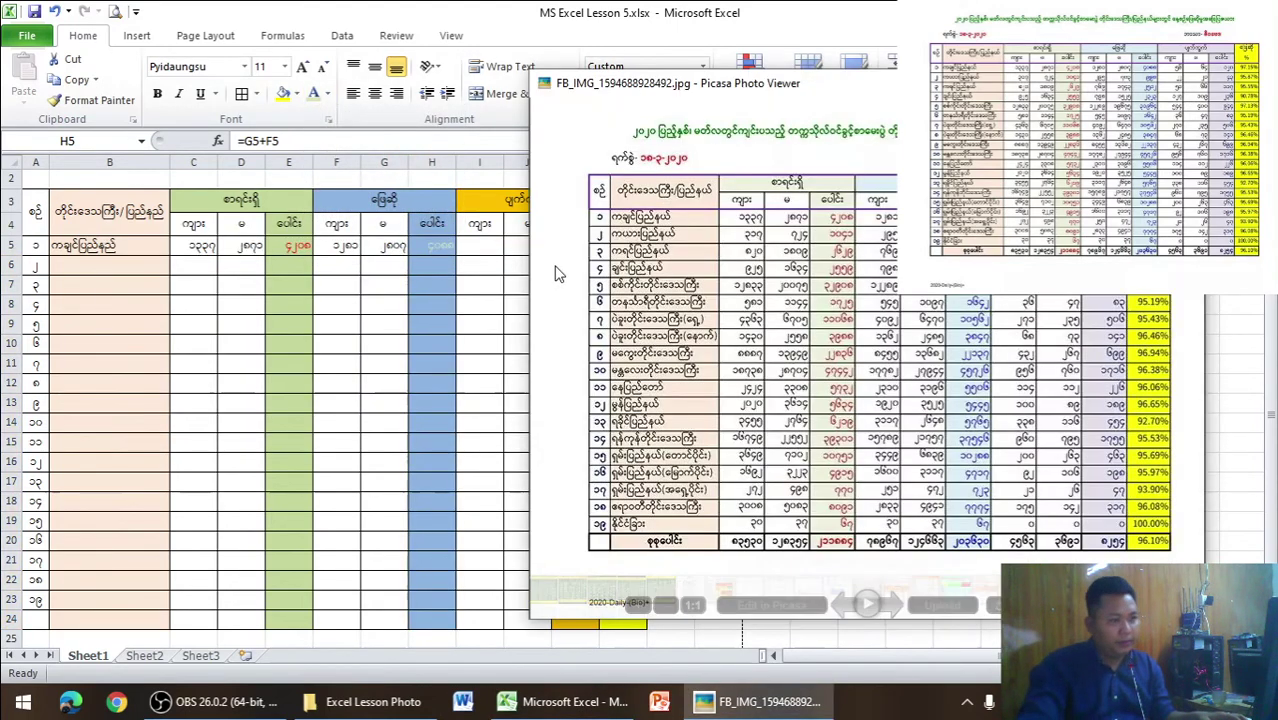
key(alt+Tab)
click(327, 93)
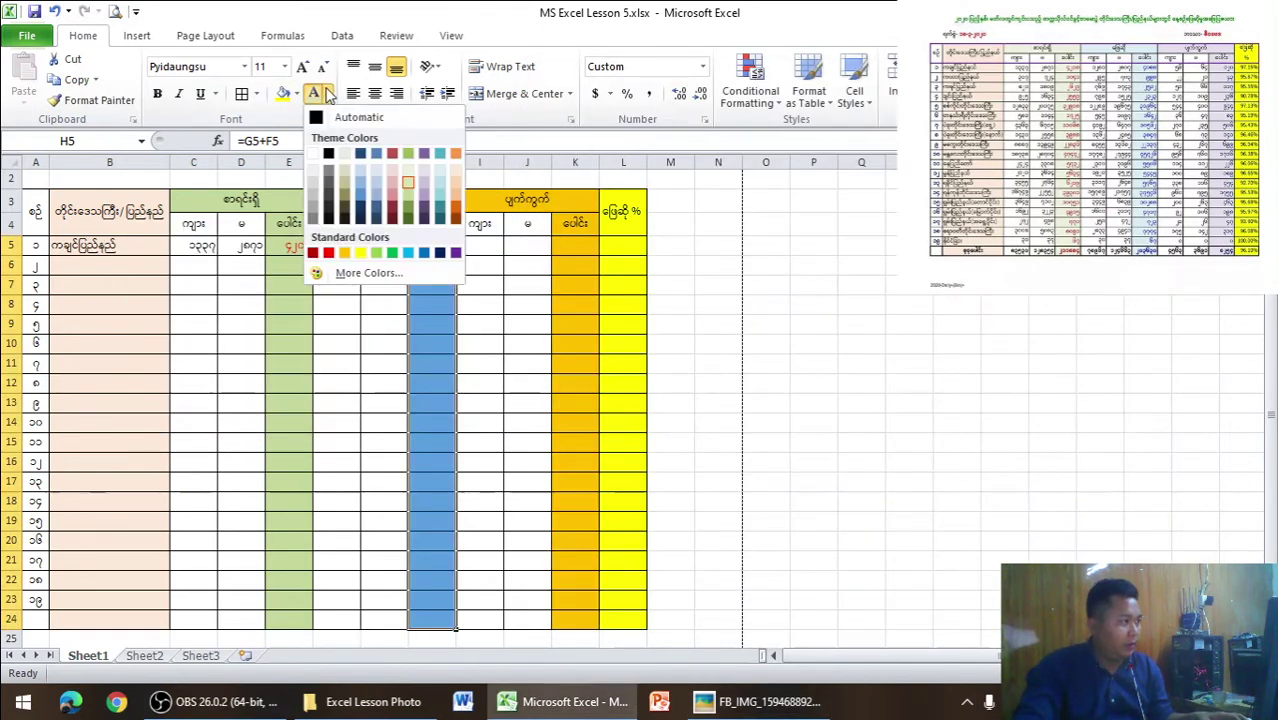
click(455, 253)
click(510, 317)
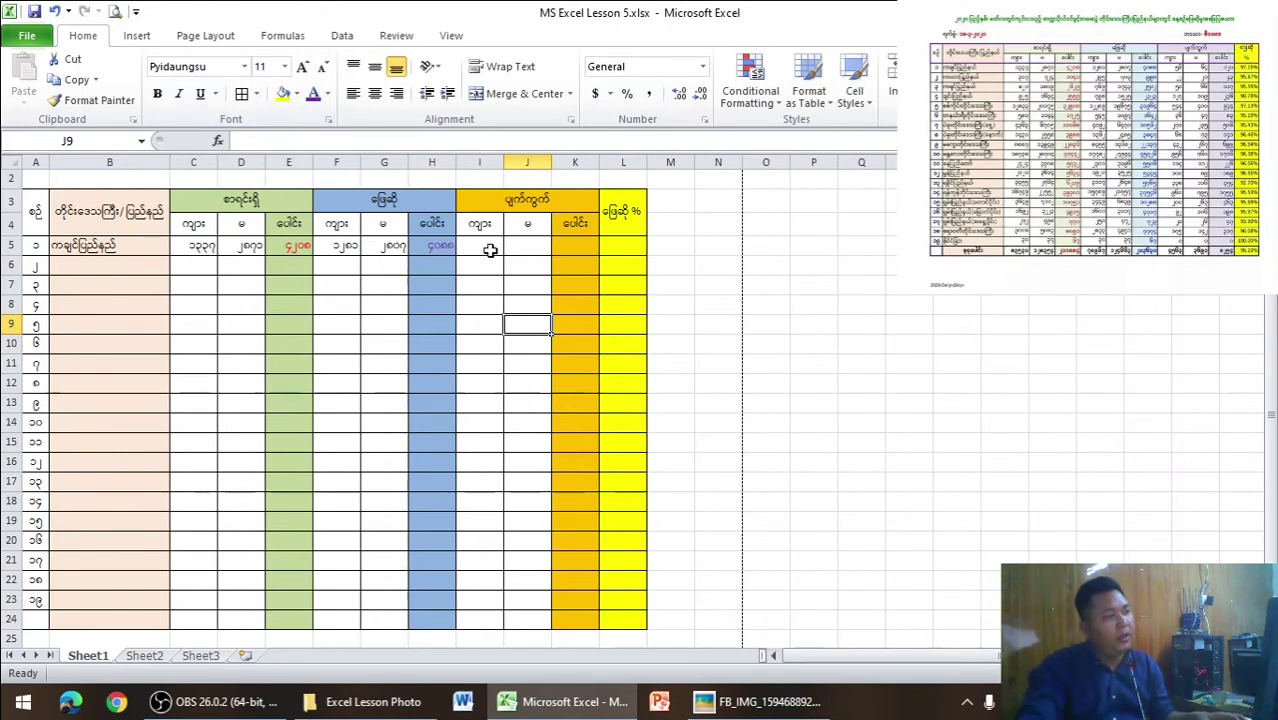
- Enter =C5-F5 in I5 for the male failed count
click(490, 250)
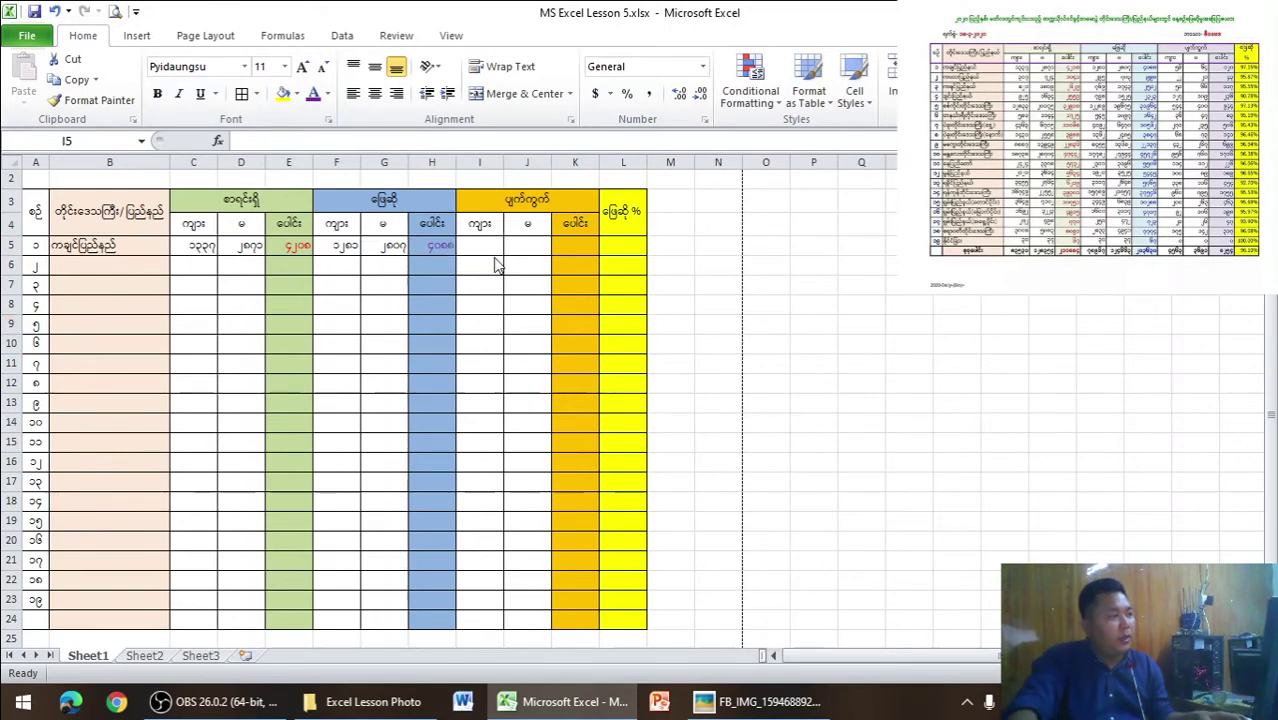
key(alt+Tab)
key(alt+Tab)
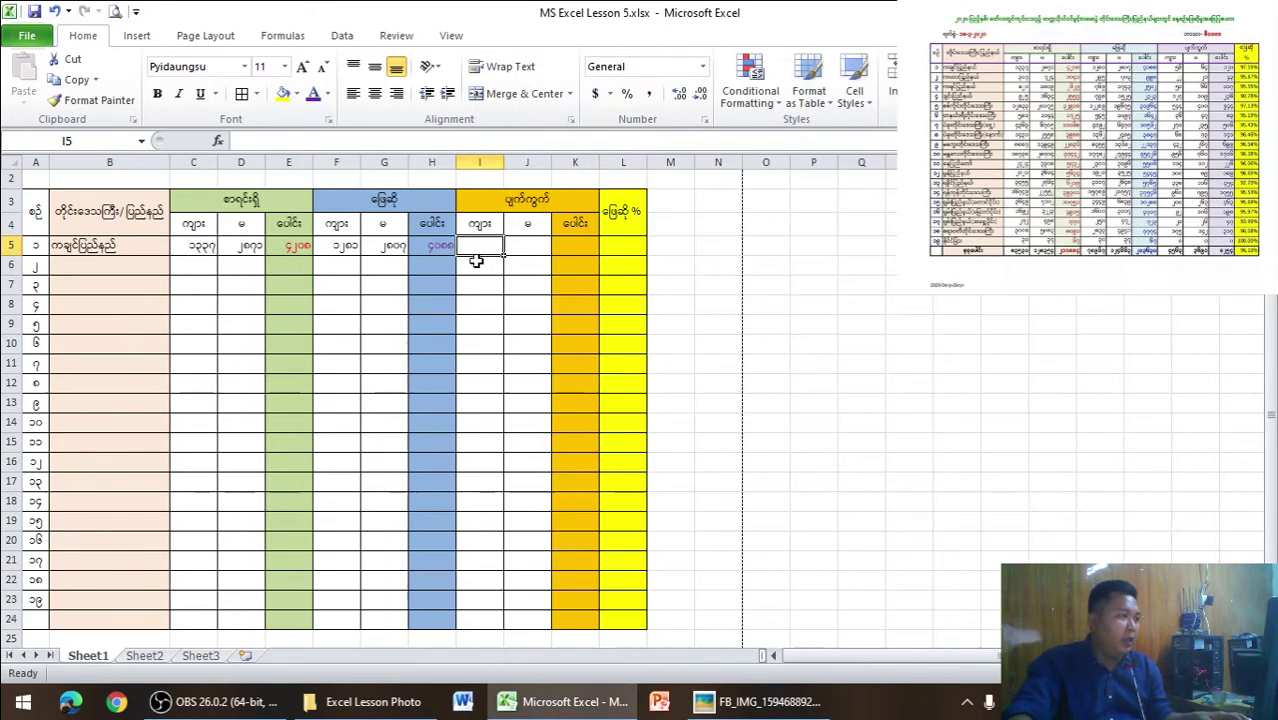
text(=)
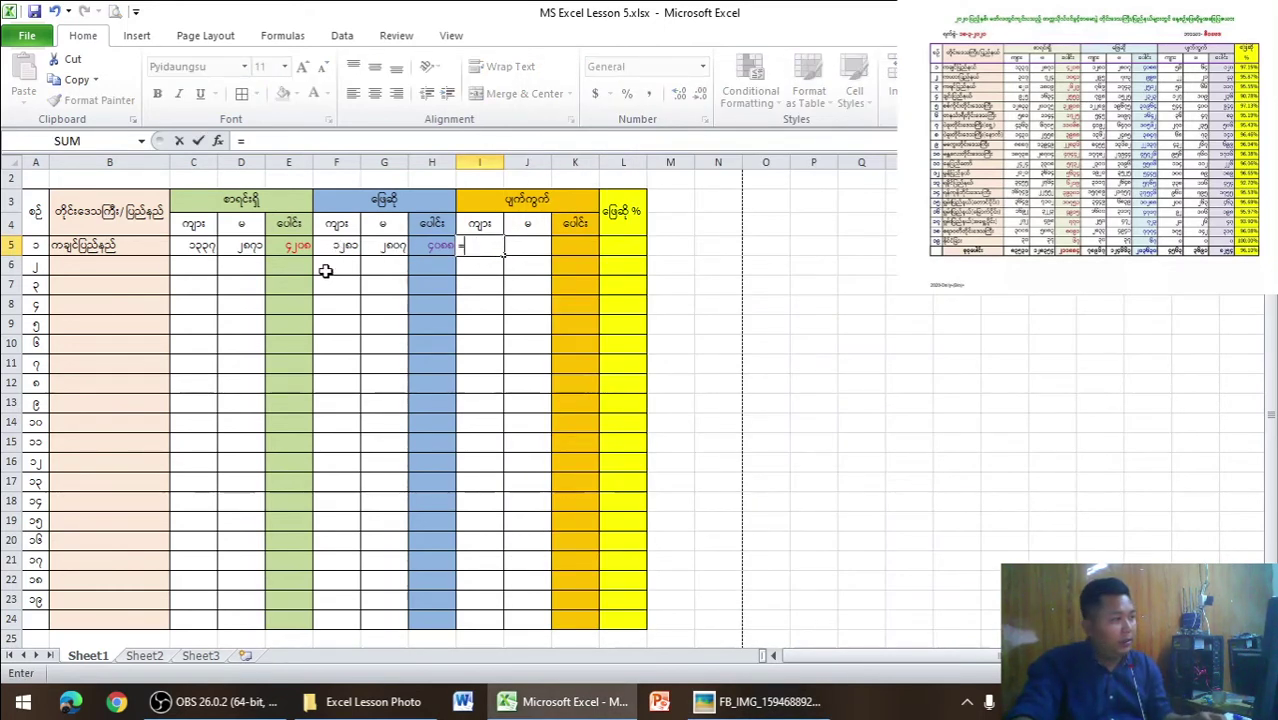
click(203, 247)
text(-)
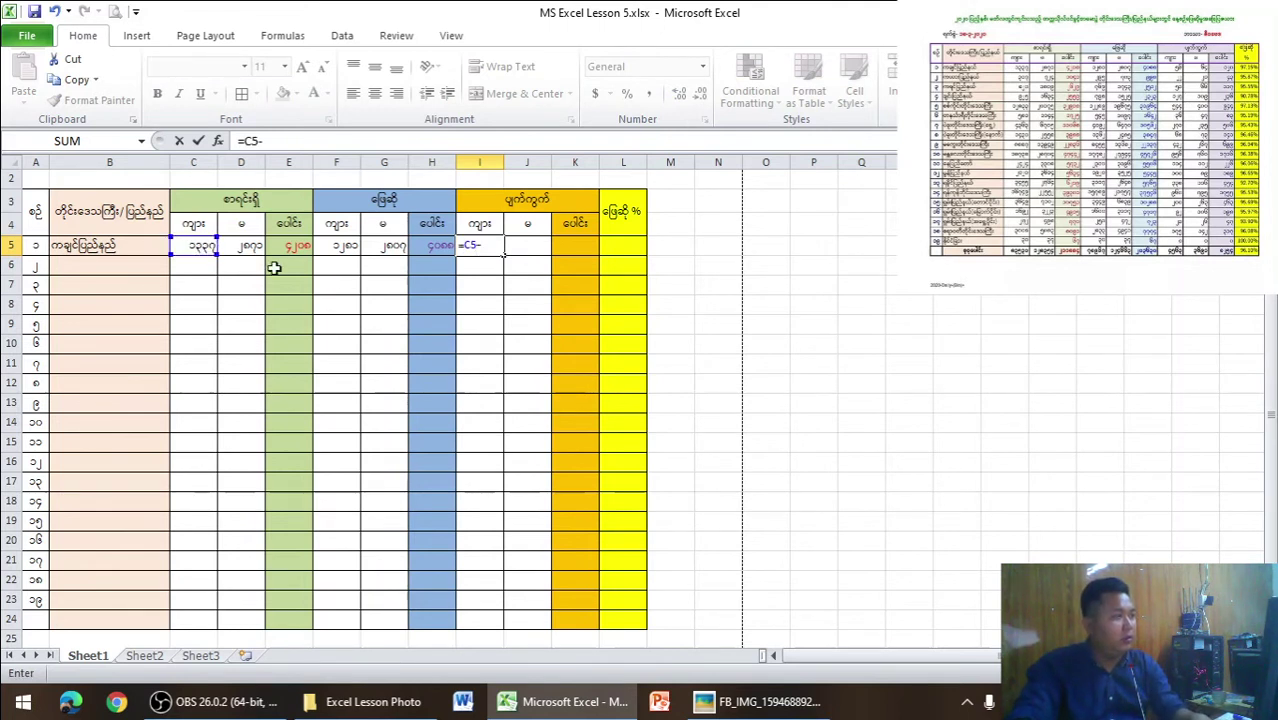
click(352, 255)
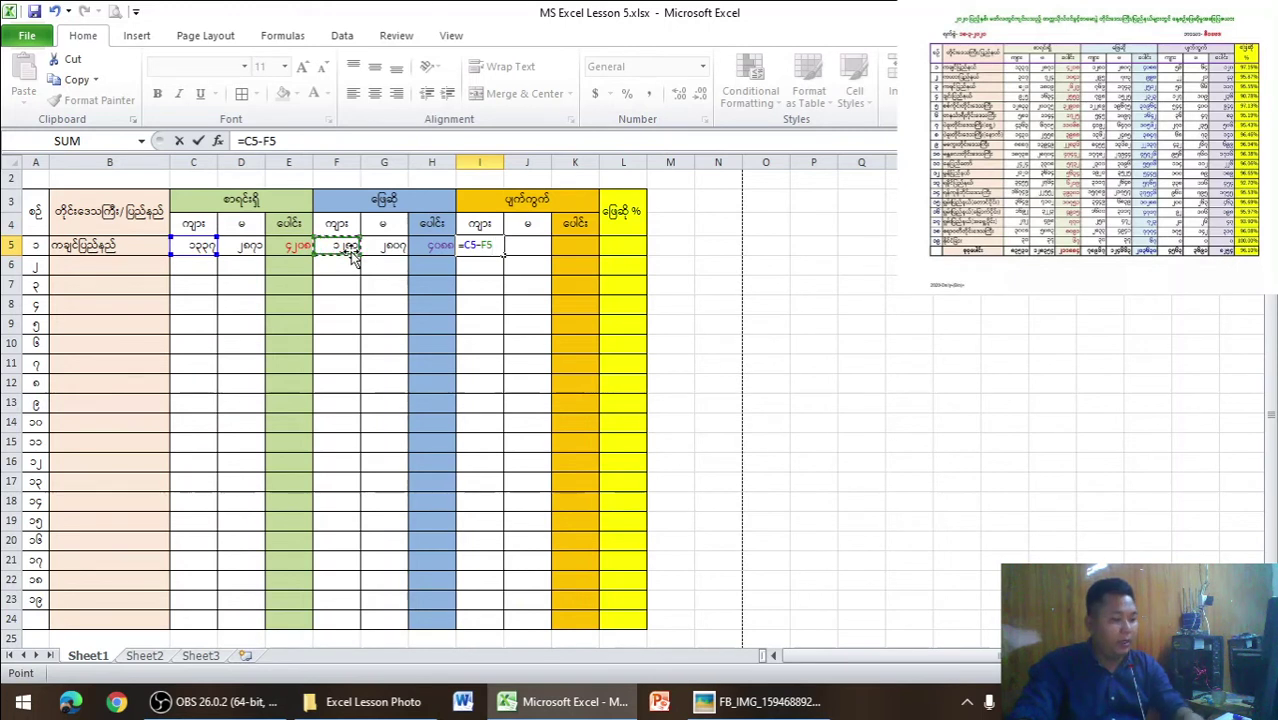
key(Return)
- Enter =D5-G5 in J5 for the female failed count
click(534, 251)
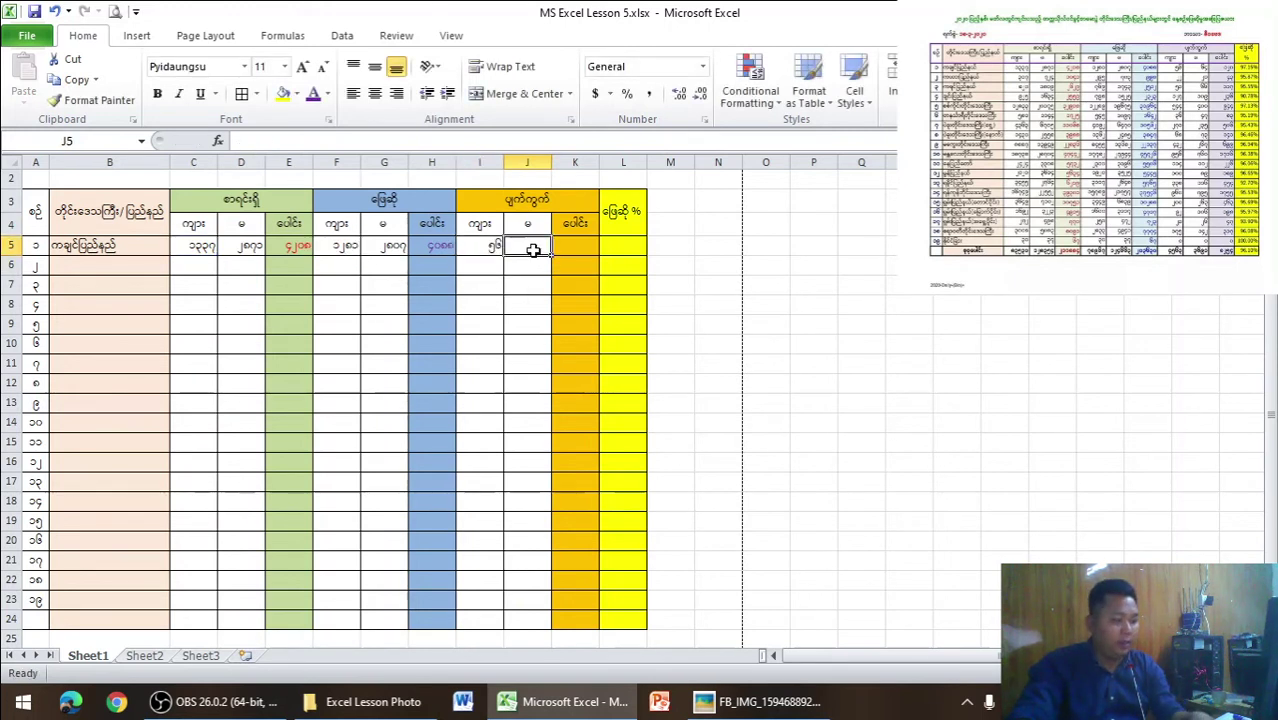
text(=)
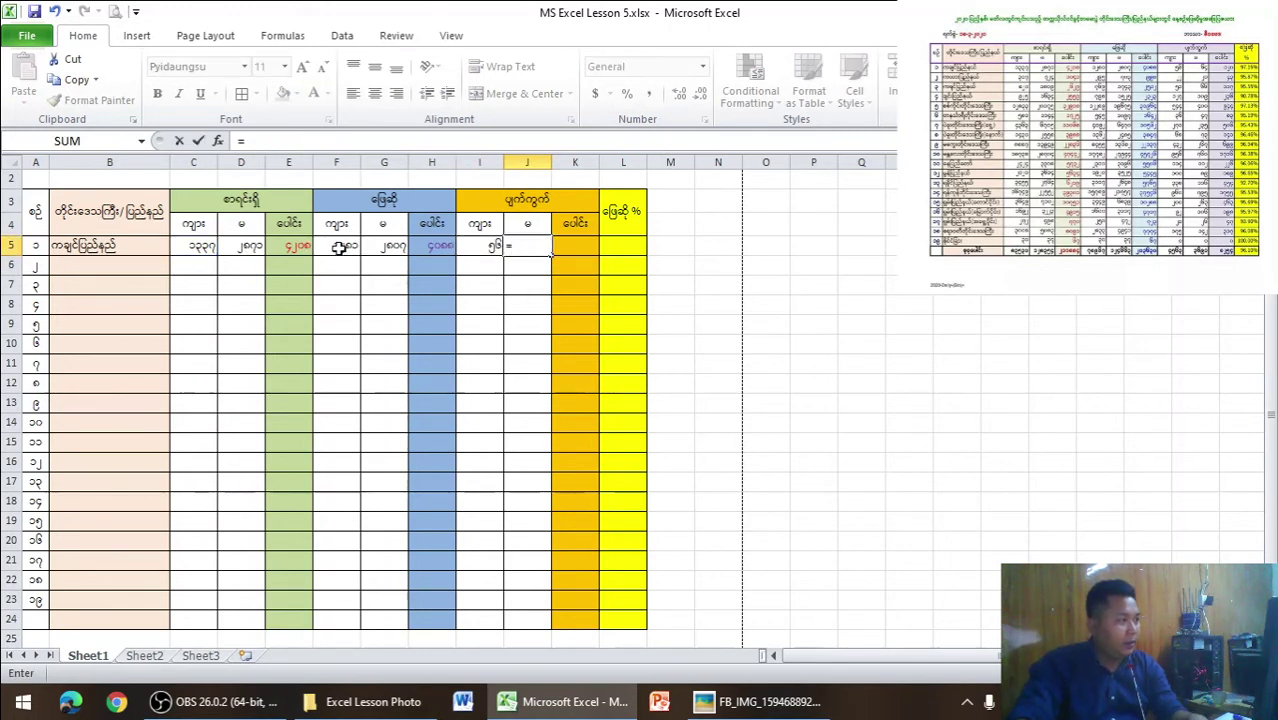
click(340, 249)
text(-)
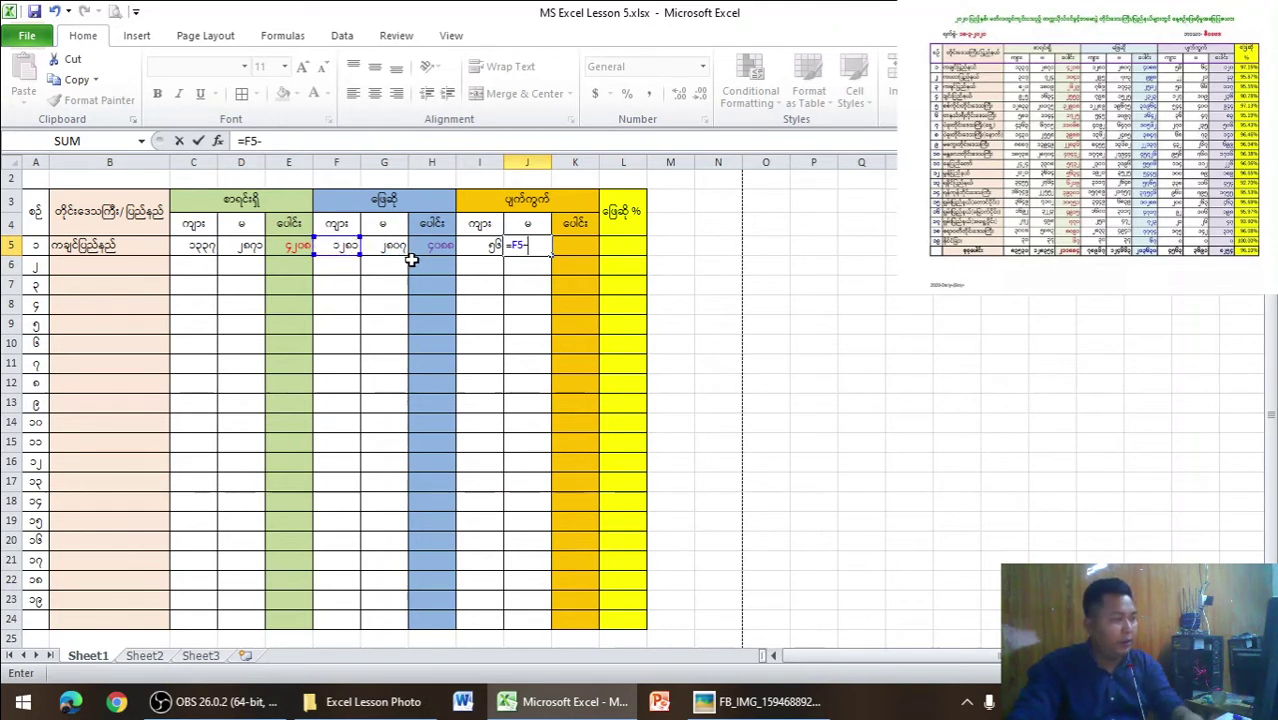
key(Escape)
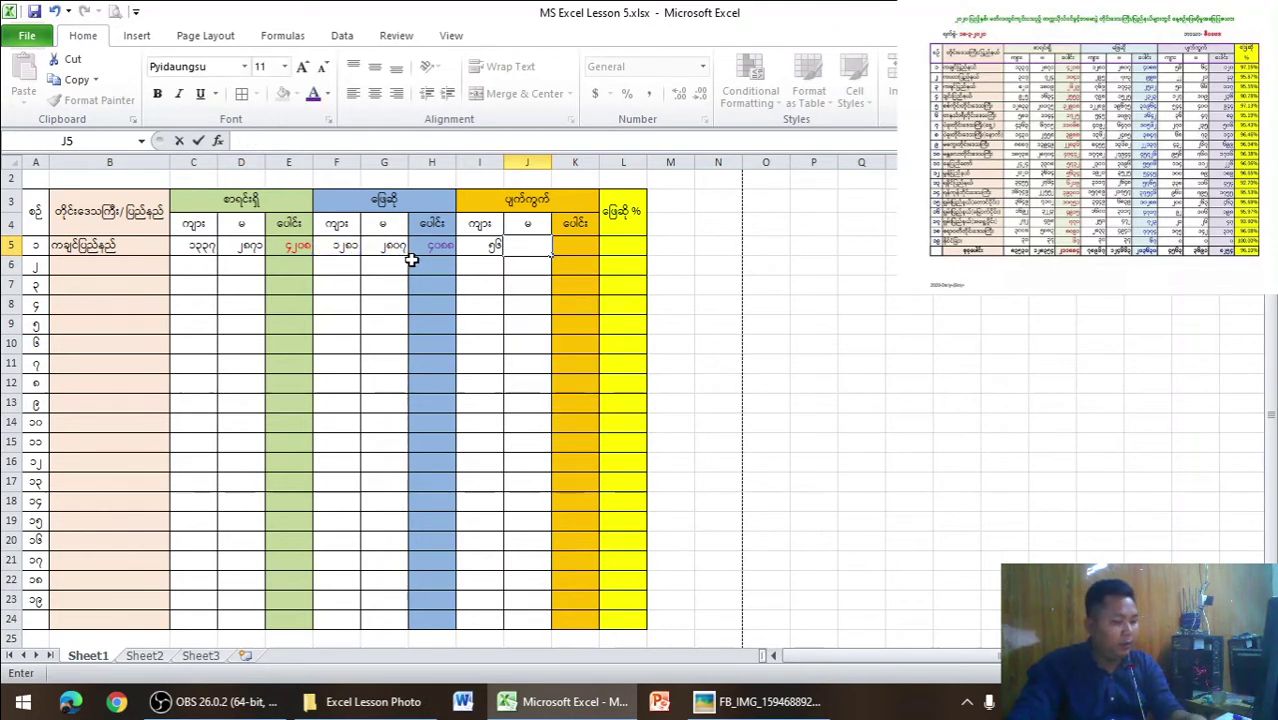
text(=)
click(247, 250)
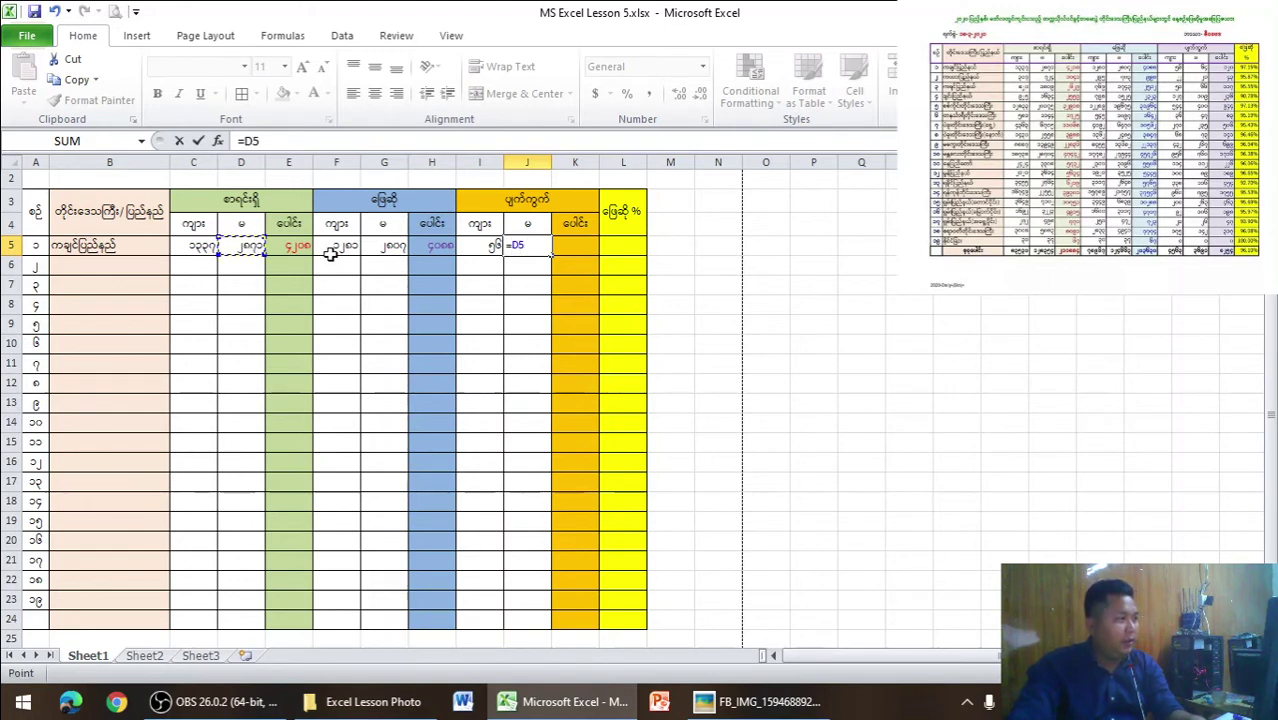
text(-)
click(395, 253)
key(Return)
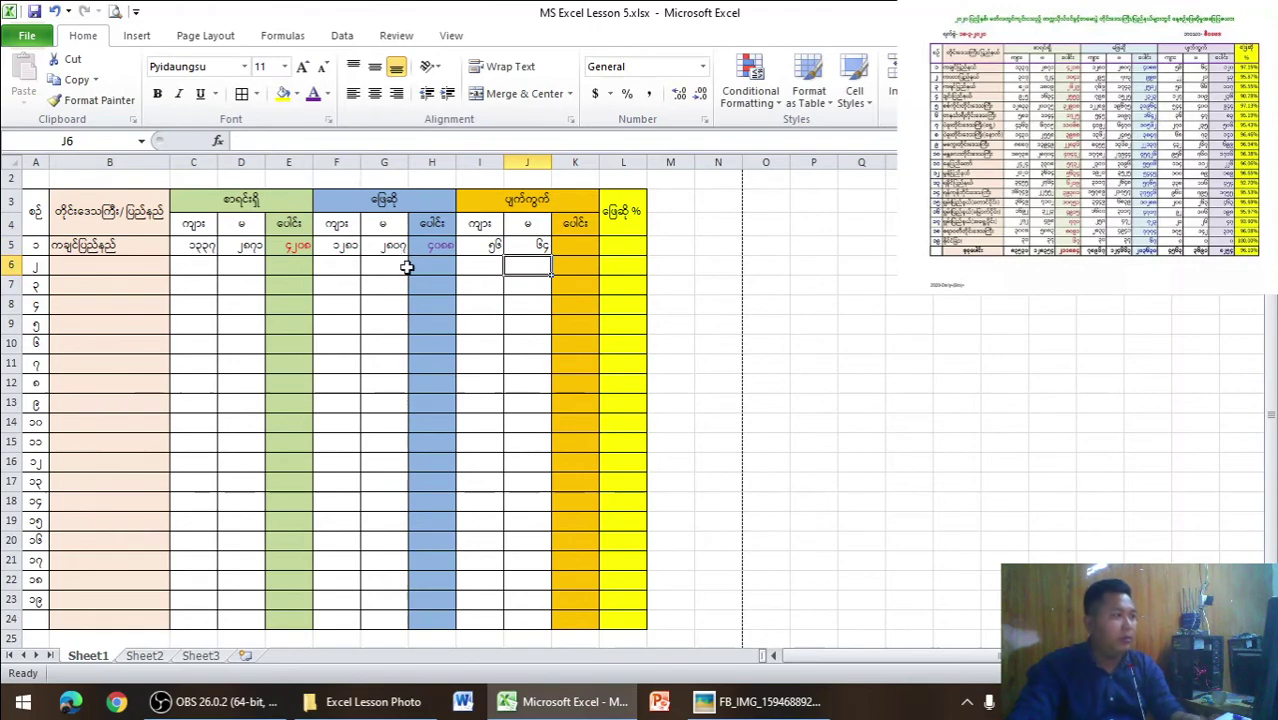
- Enter =J5+I5 in K5 to total the failed counts
key(alt+Tab)
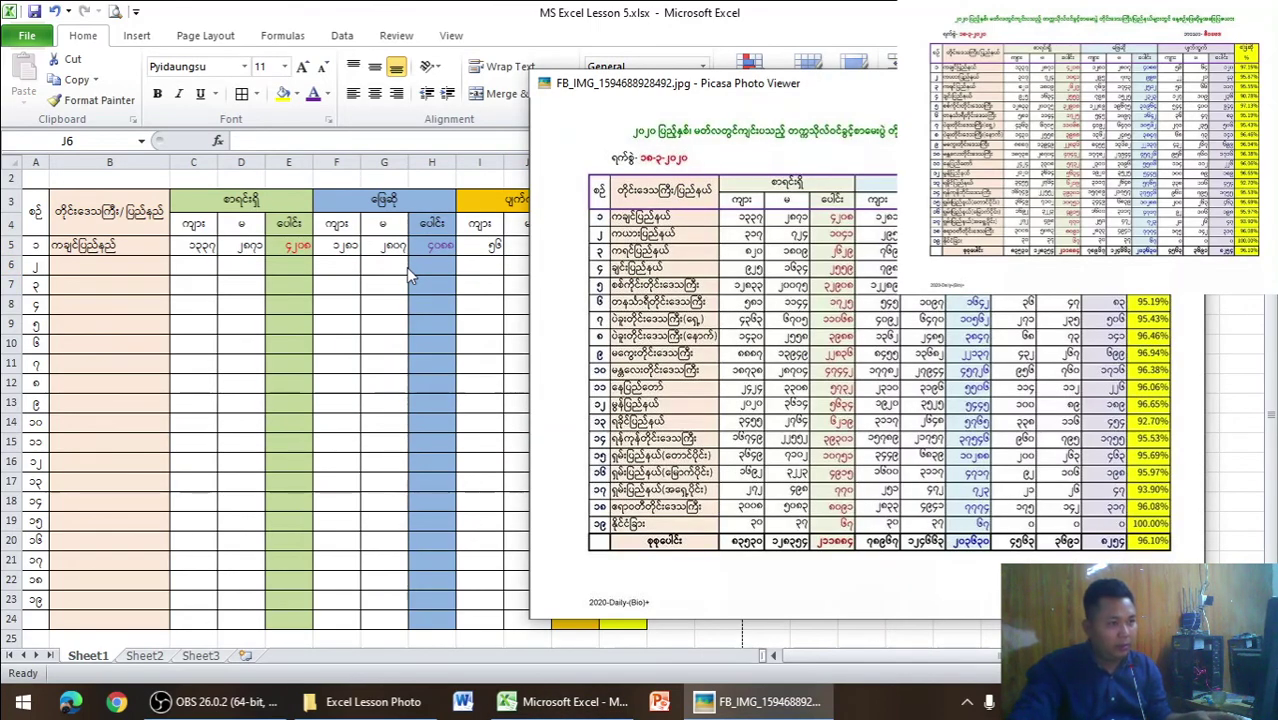
key(alt+Tab)
key(alt+Tab)
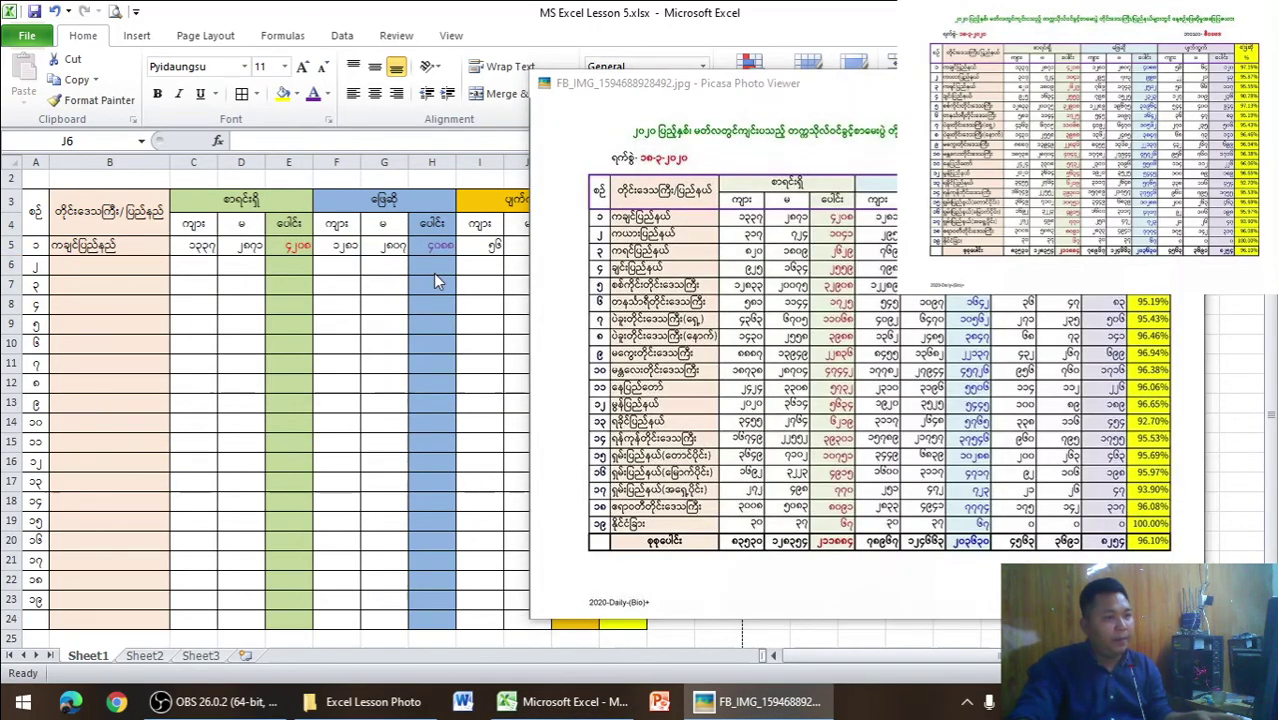
key(alt+Tab)
click(586, 246)
text(=)
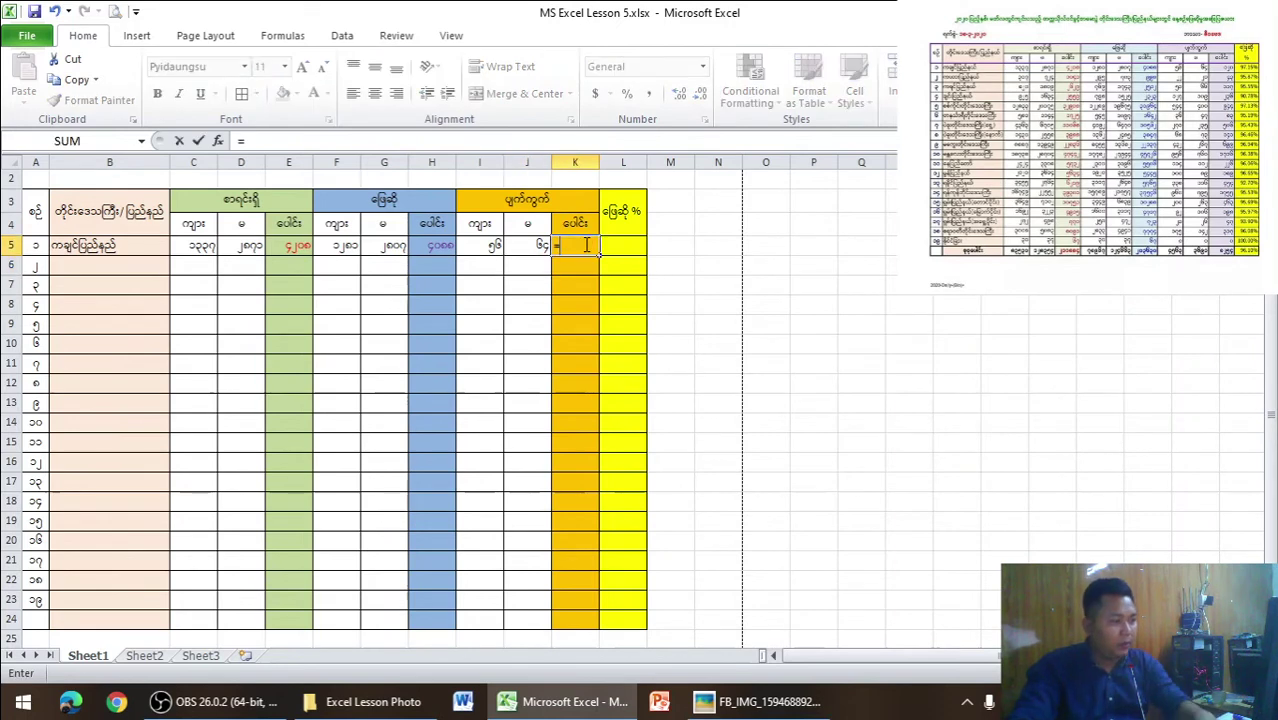
click(523, 253)
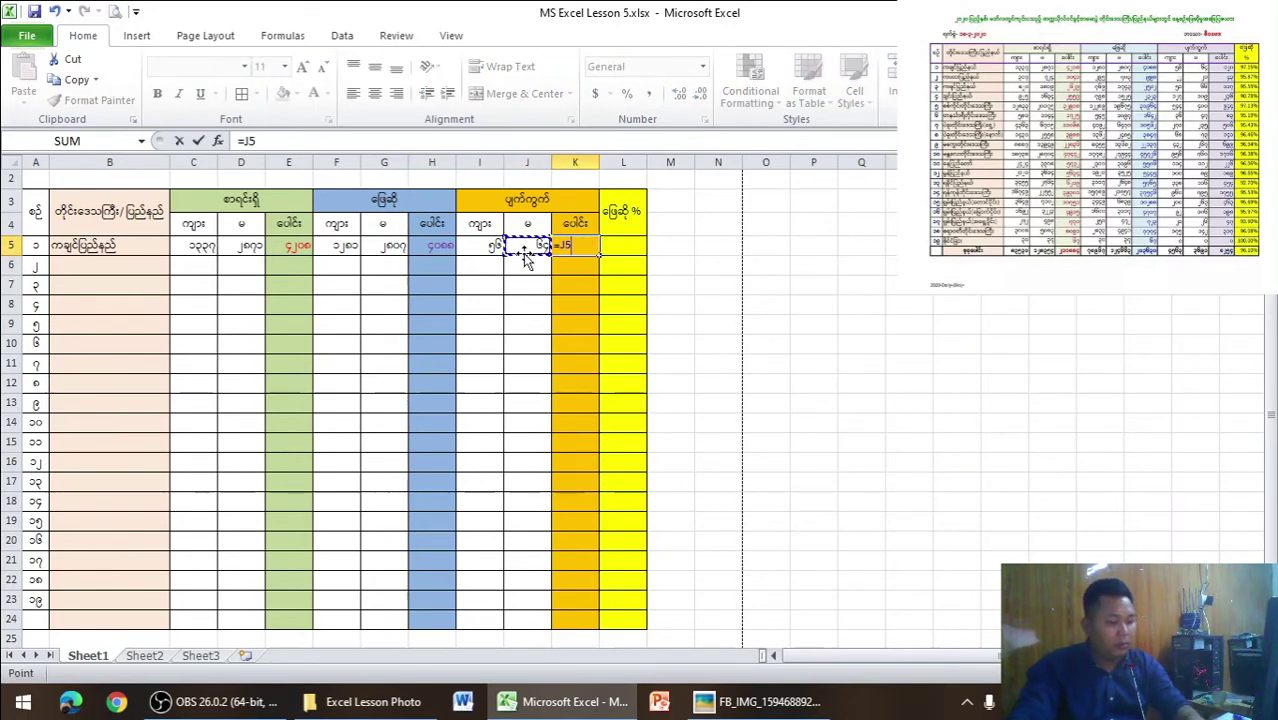
text(+)
click(486, 250)
key(Return)
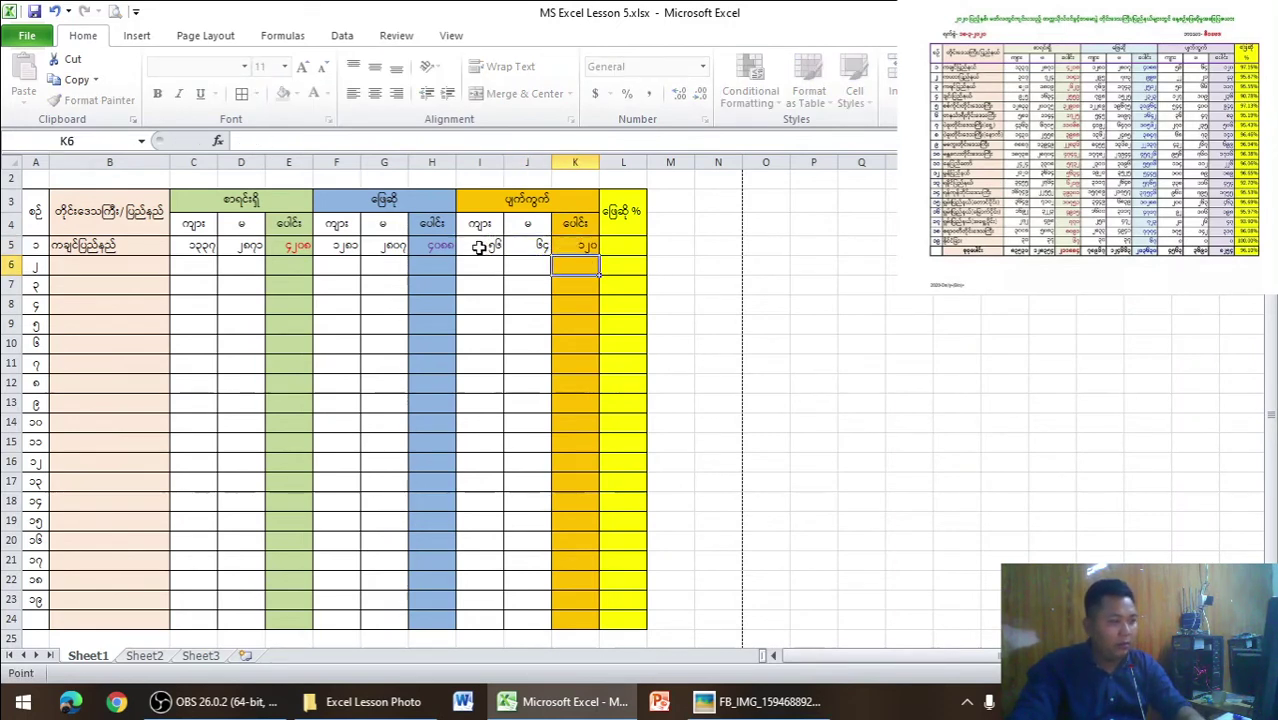
click(594, 324)
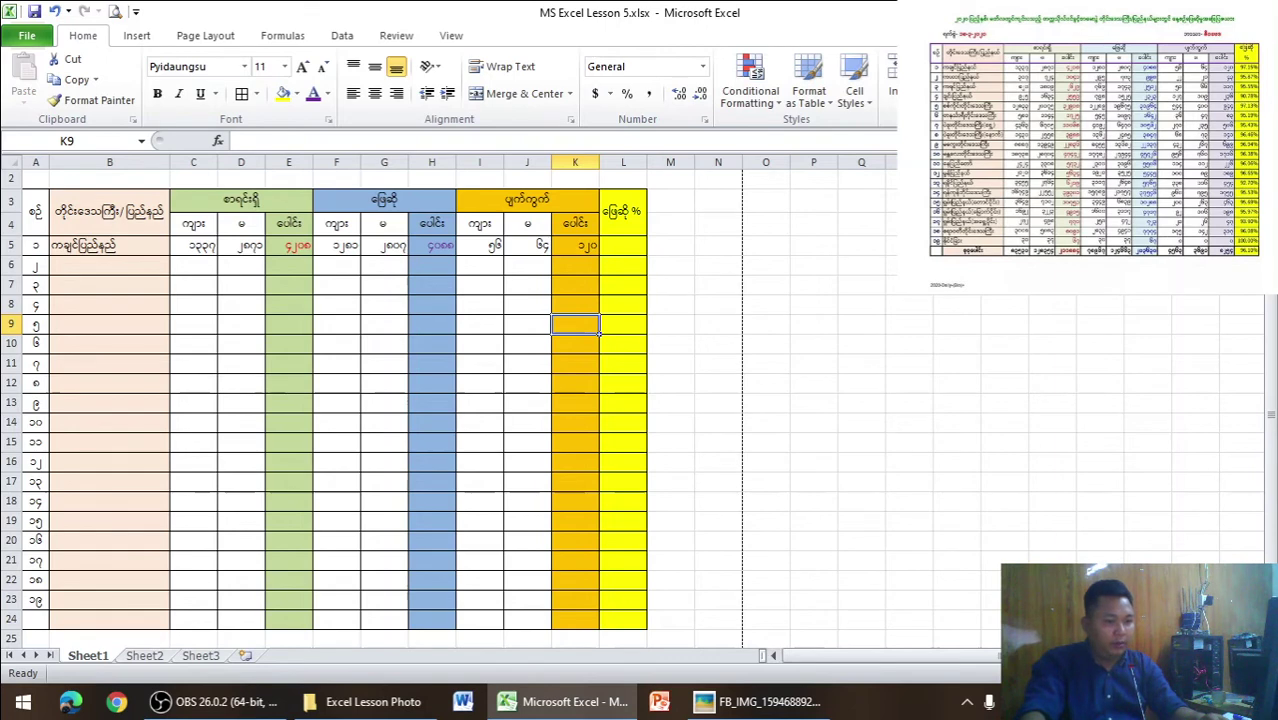
- Middle-align and centre the row-5 figures from C5 through K5
scroll(600, 400, up, 1)
scroll(600, 400, up, 1)
scroll(600, 400, up, 1)
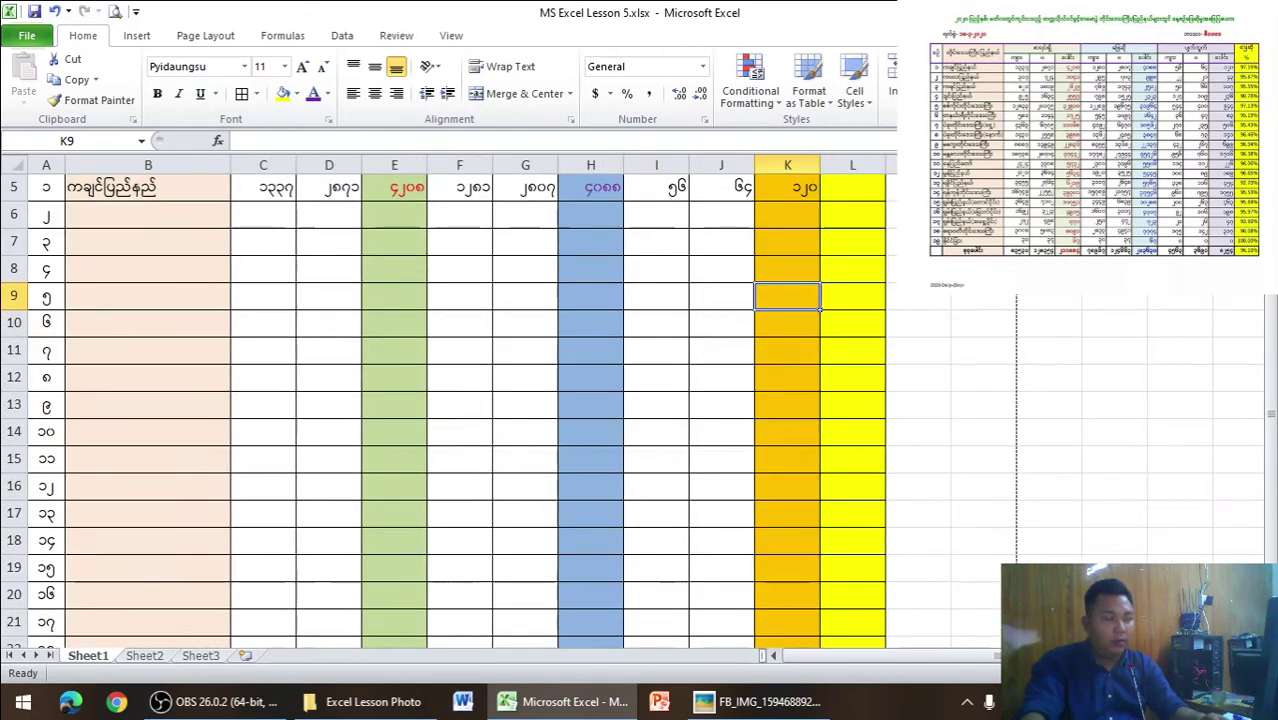
scroll(600, 400, down, 1)
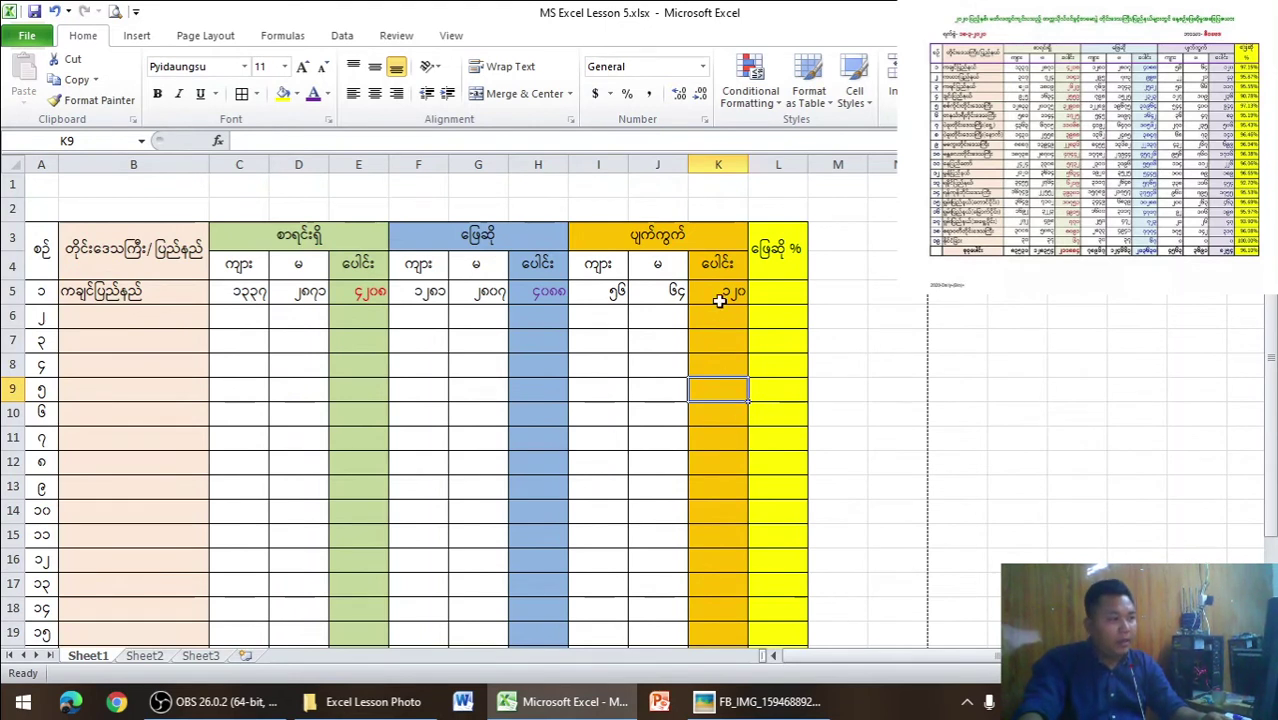
drag(600, 292, 730, 292)
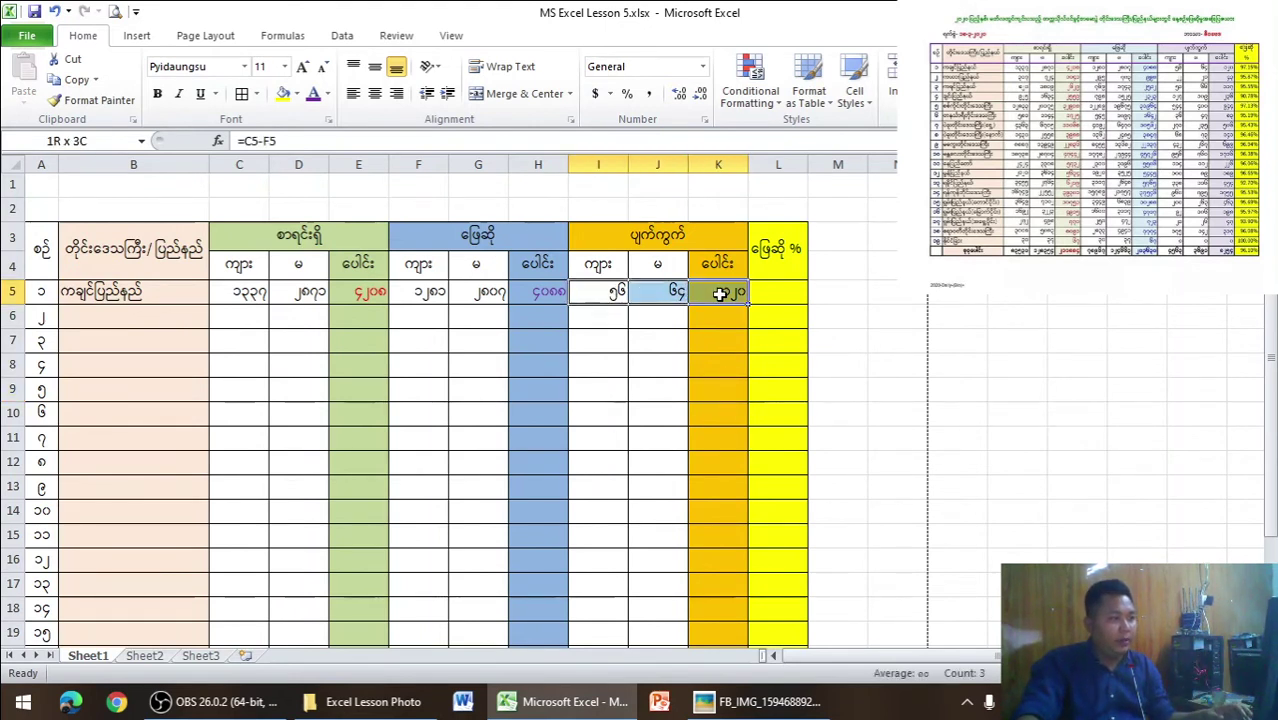
drag(265, 297, 715, 292)
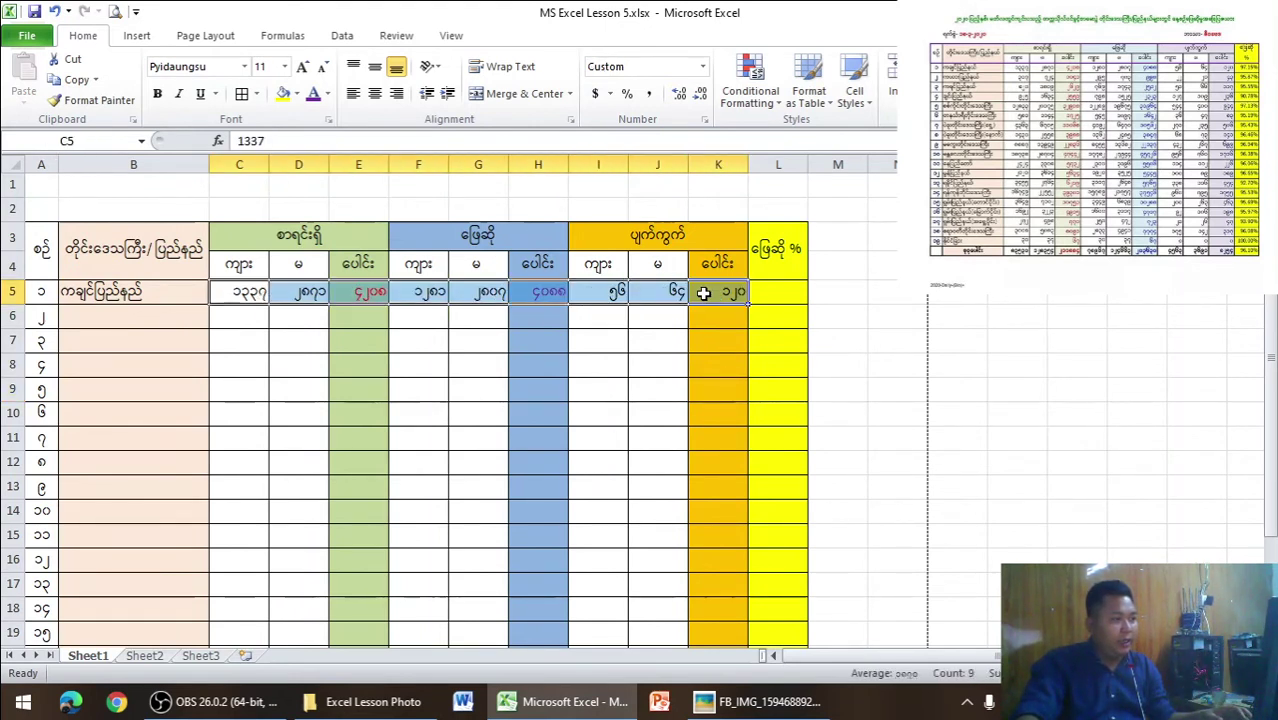
click(374, 66)
click(374, 93)
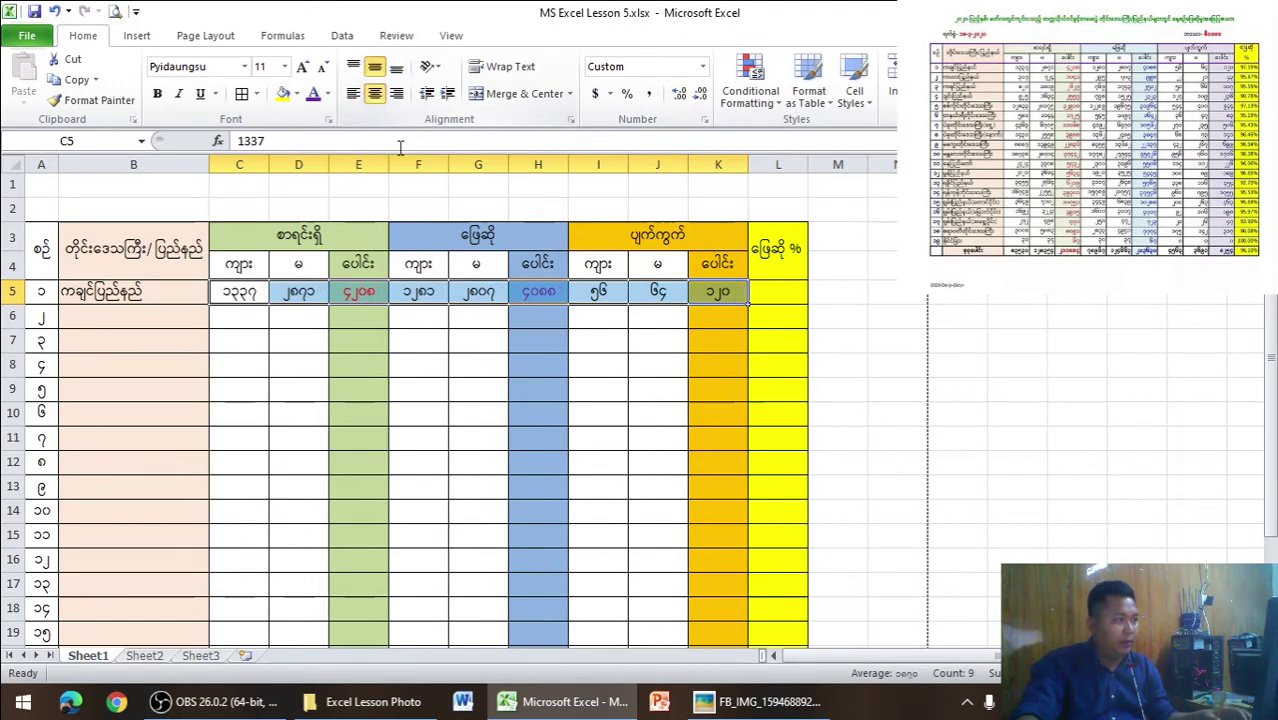
click(760, 701)
- Close the reference photo viewer and deselect row 5
click(571, 408)
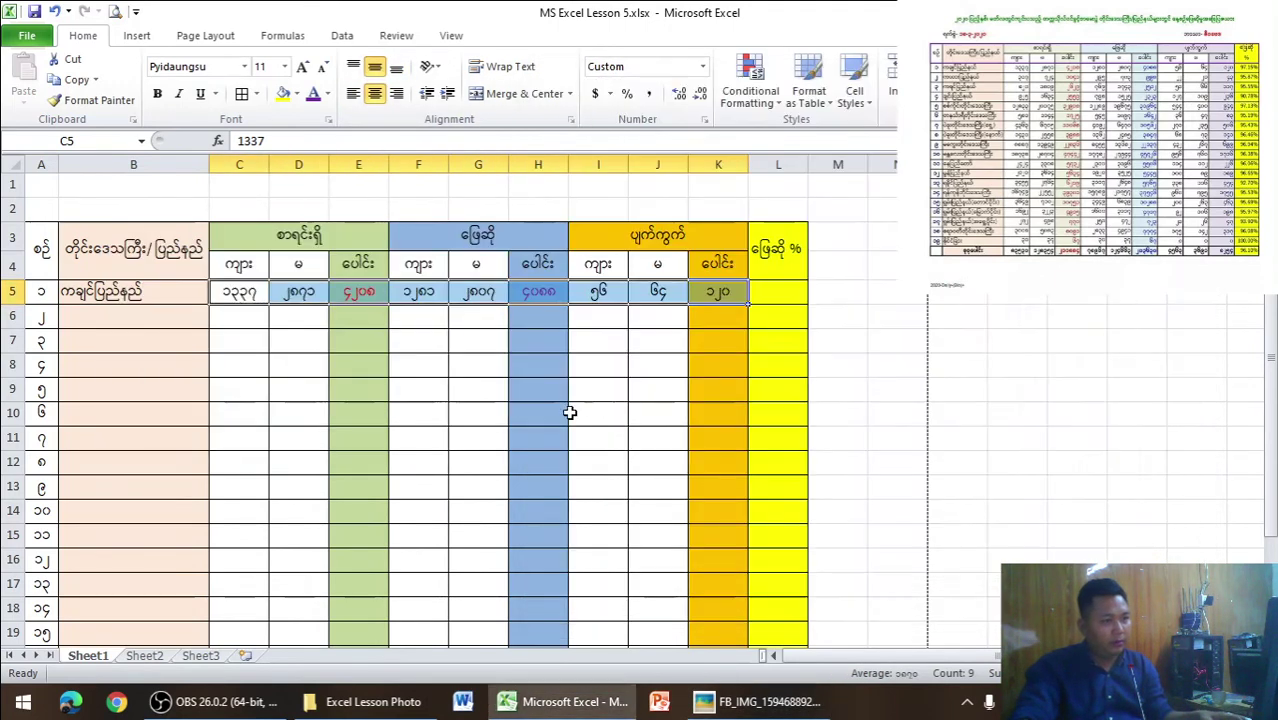
click(465, 434)
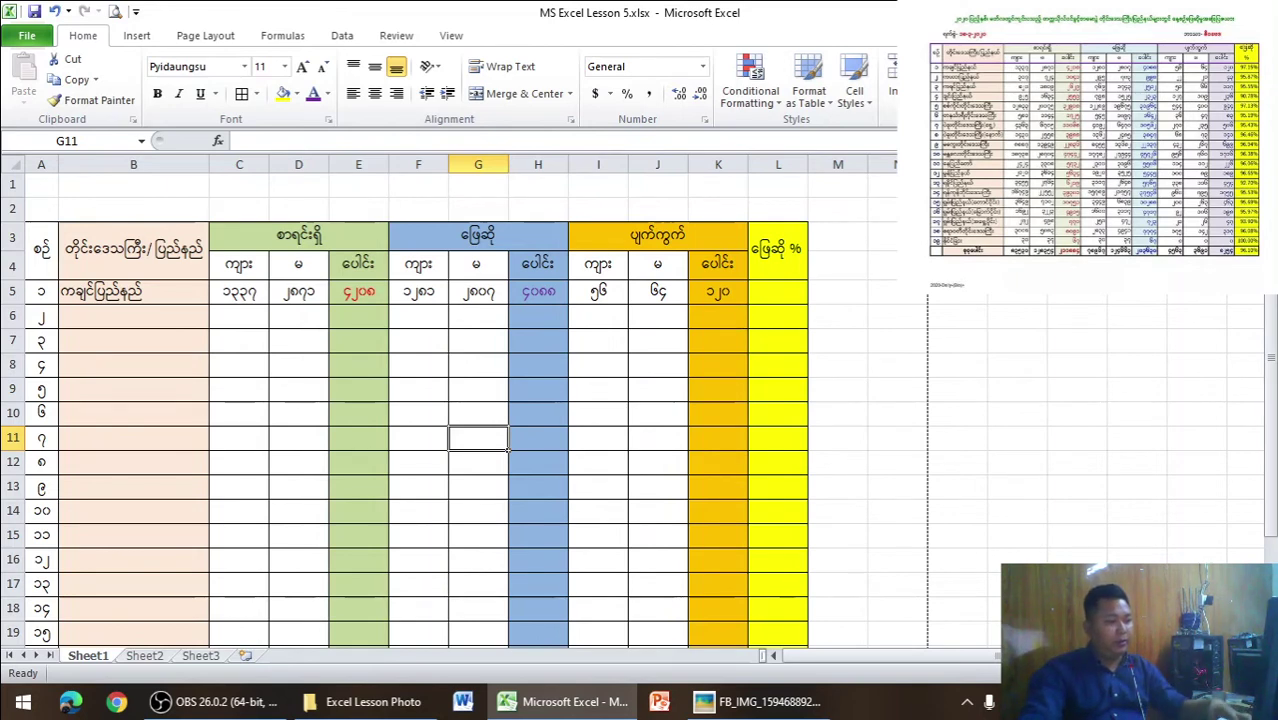
click(485, 710)
key(super)
- Launch Word 2010 and place its window over the Excel sheet
click(463, 702)
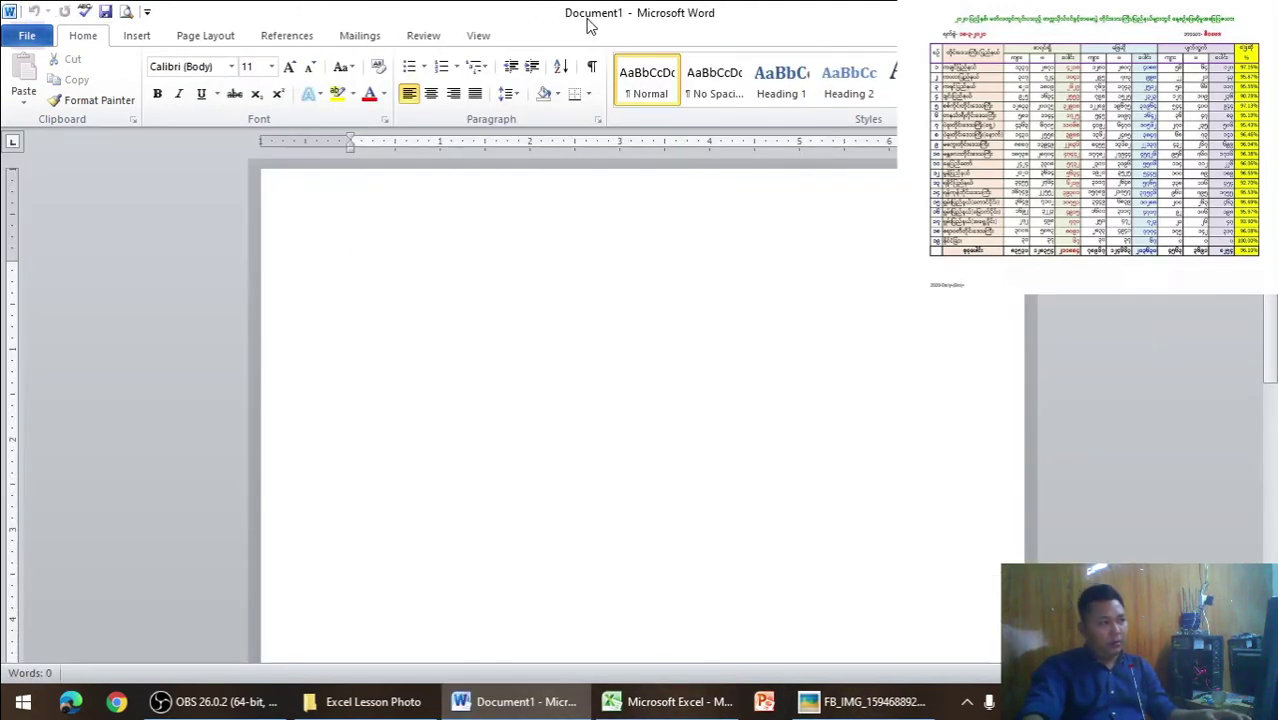
mouse_move(590, 26)
mouse_down()
mouse_move(905, 153)
mouse_move(1000, 124)
mouse_up()
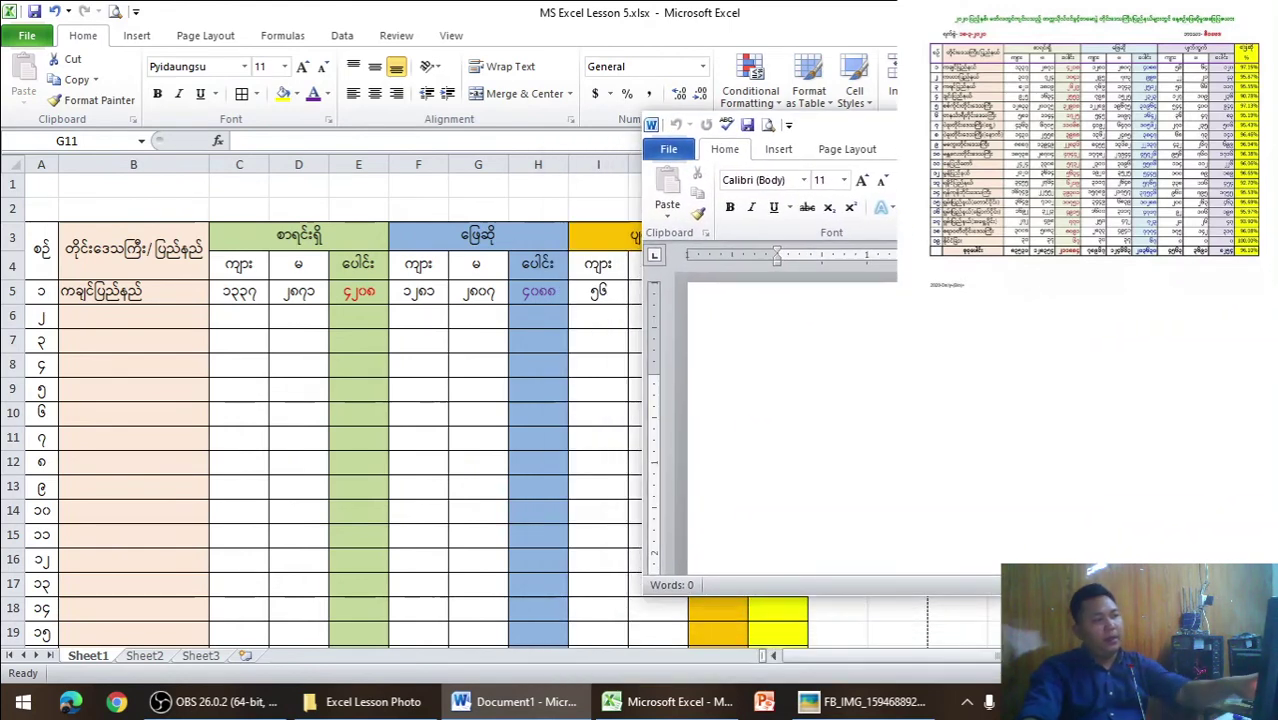
drag(800, 124, 776, 123)
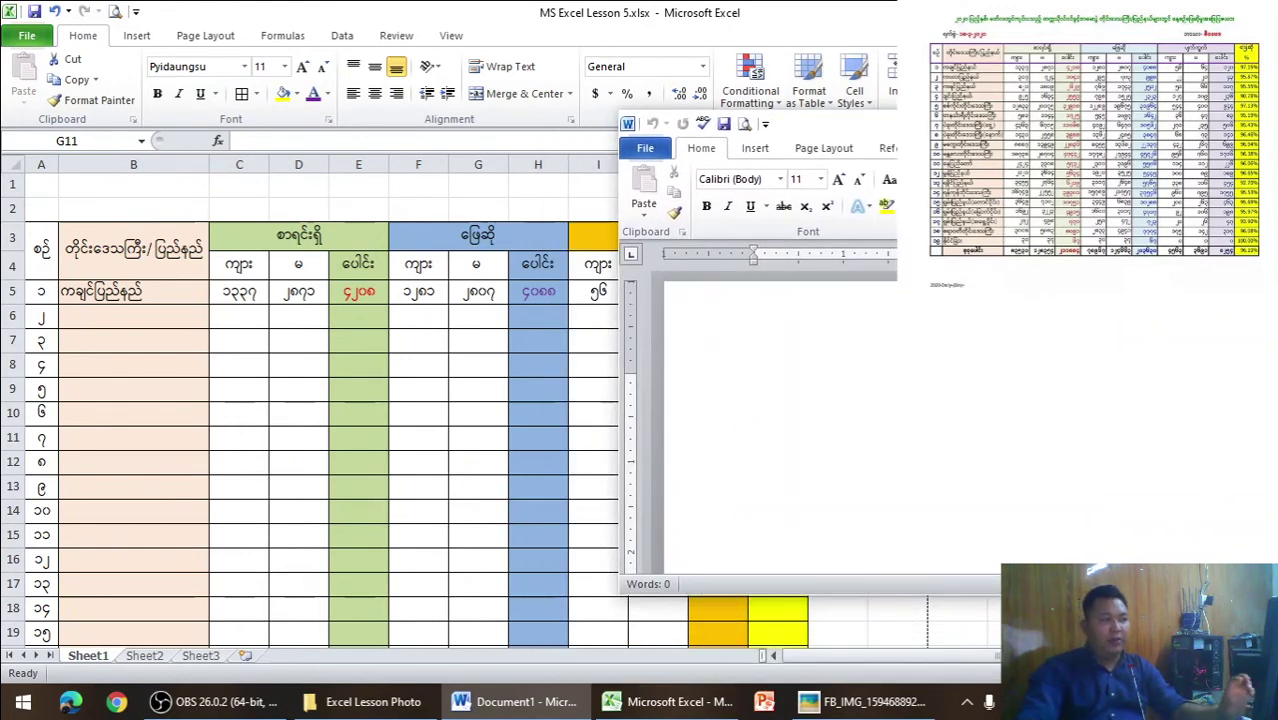
- Type the note '4208 100%' on the first line of the document
text(4208   1)
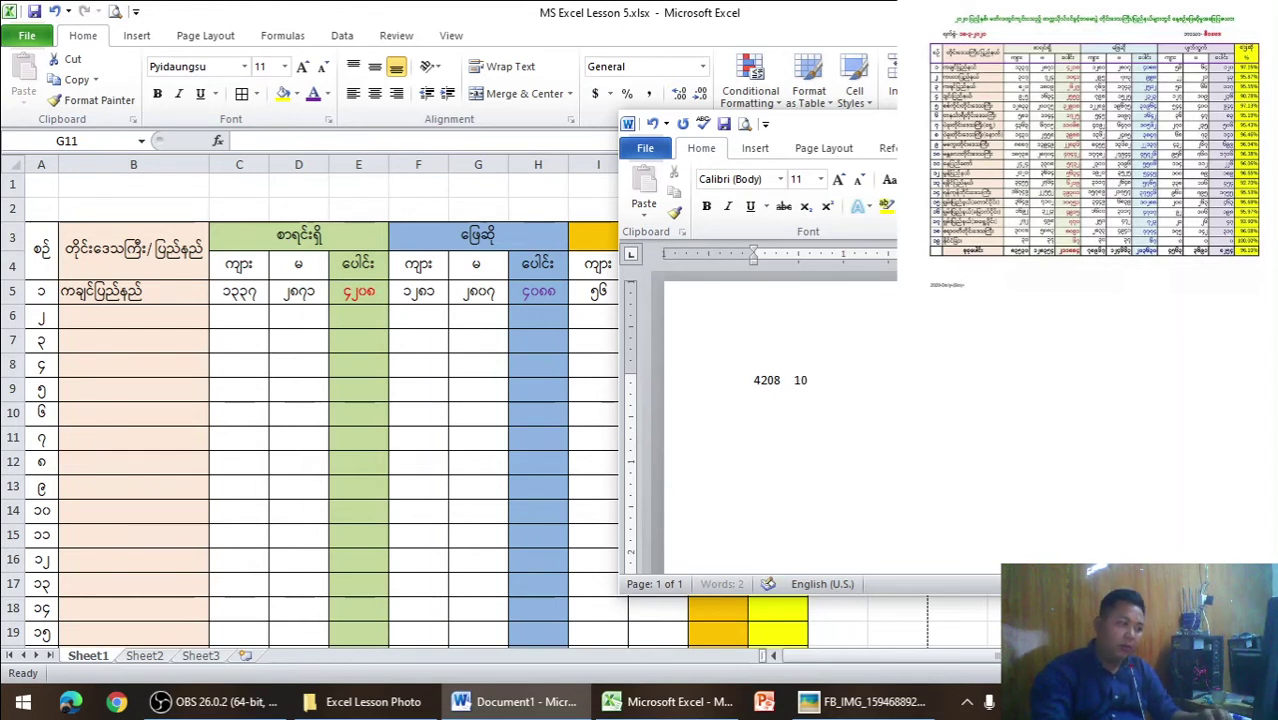
text(0၀)
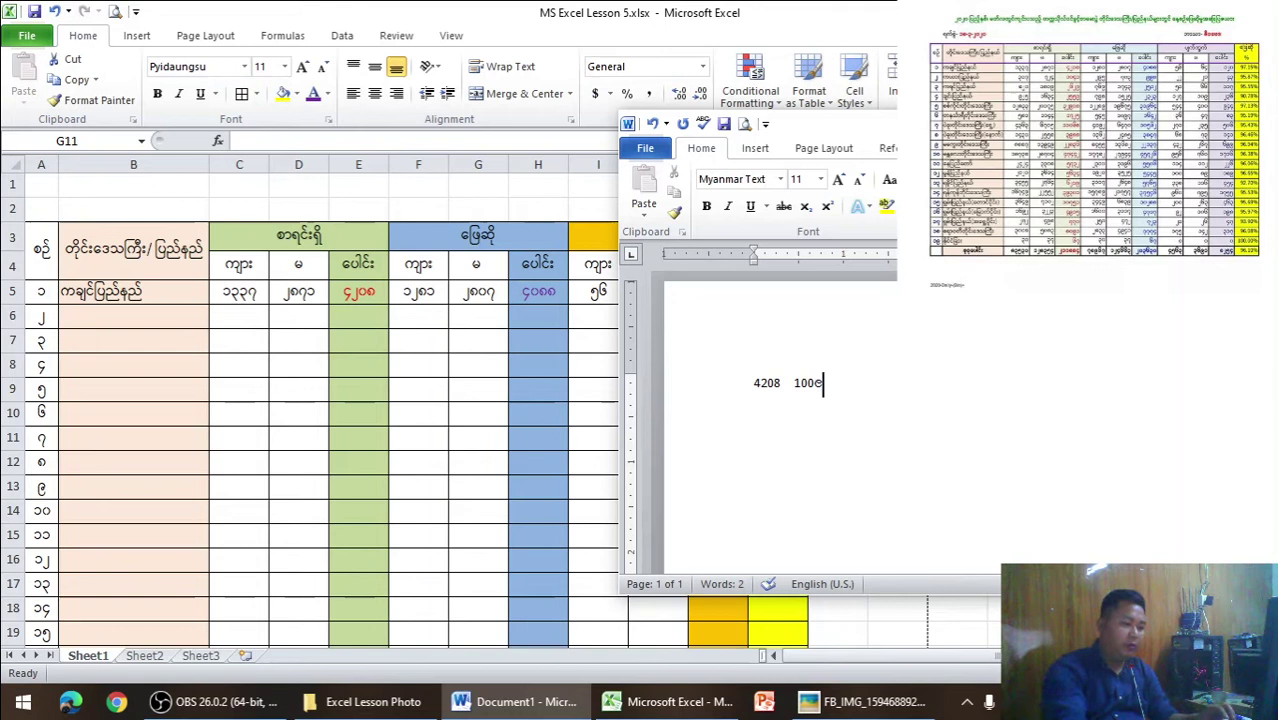
key(ctrl+shift+space)
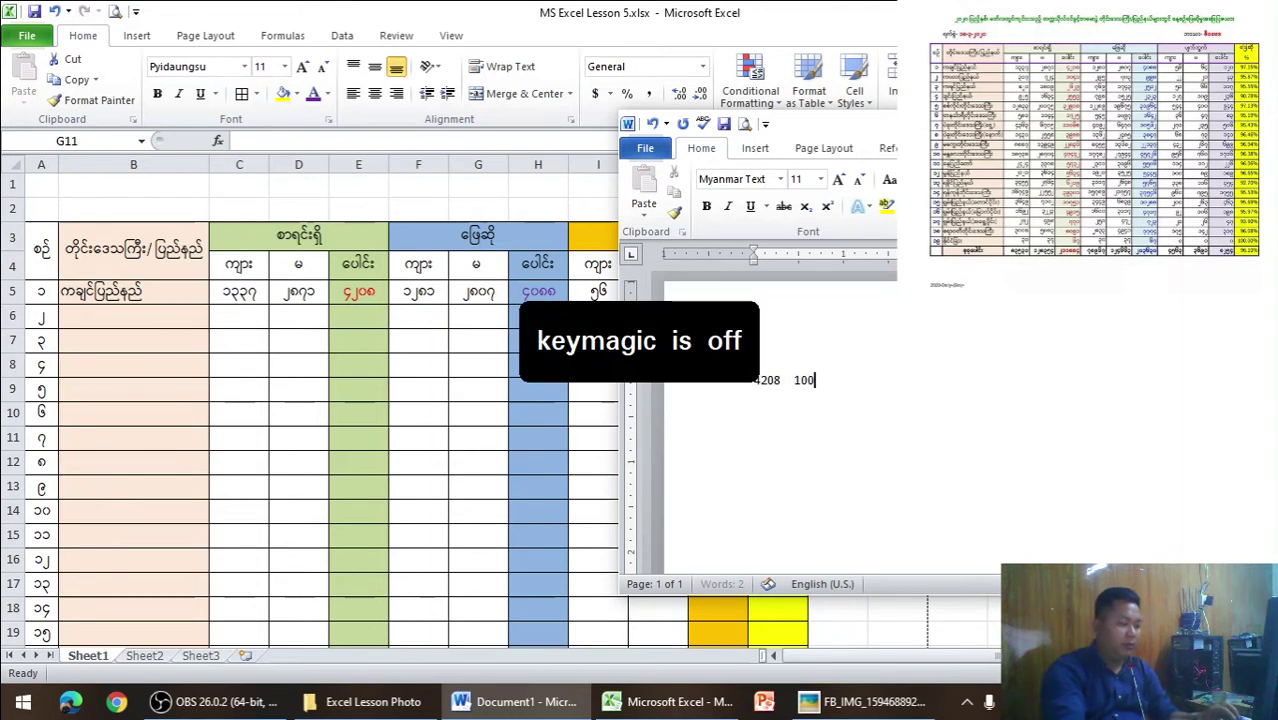
text(%)
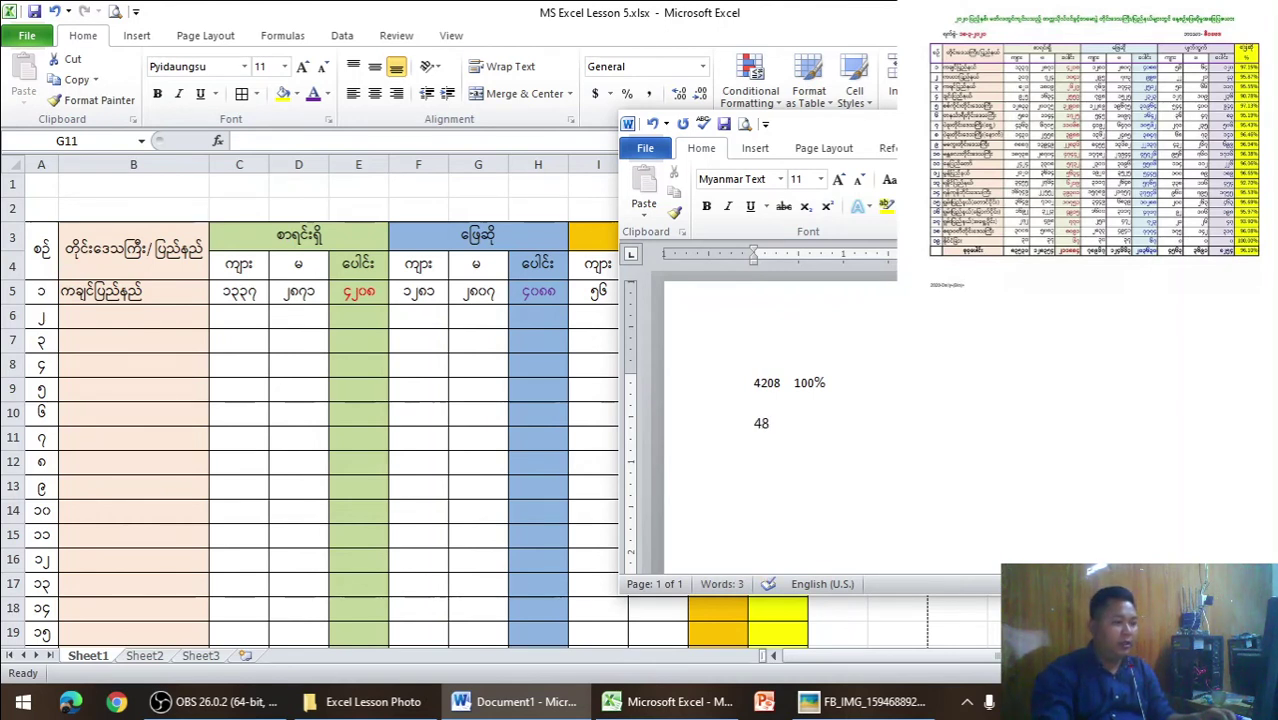
- Write the line '4088 ? 100*4088/4208' and move the Word window down over Excel
key(BackSpace)
text(088)
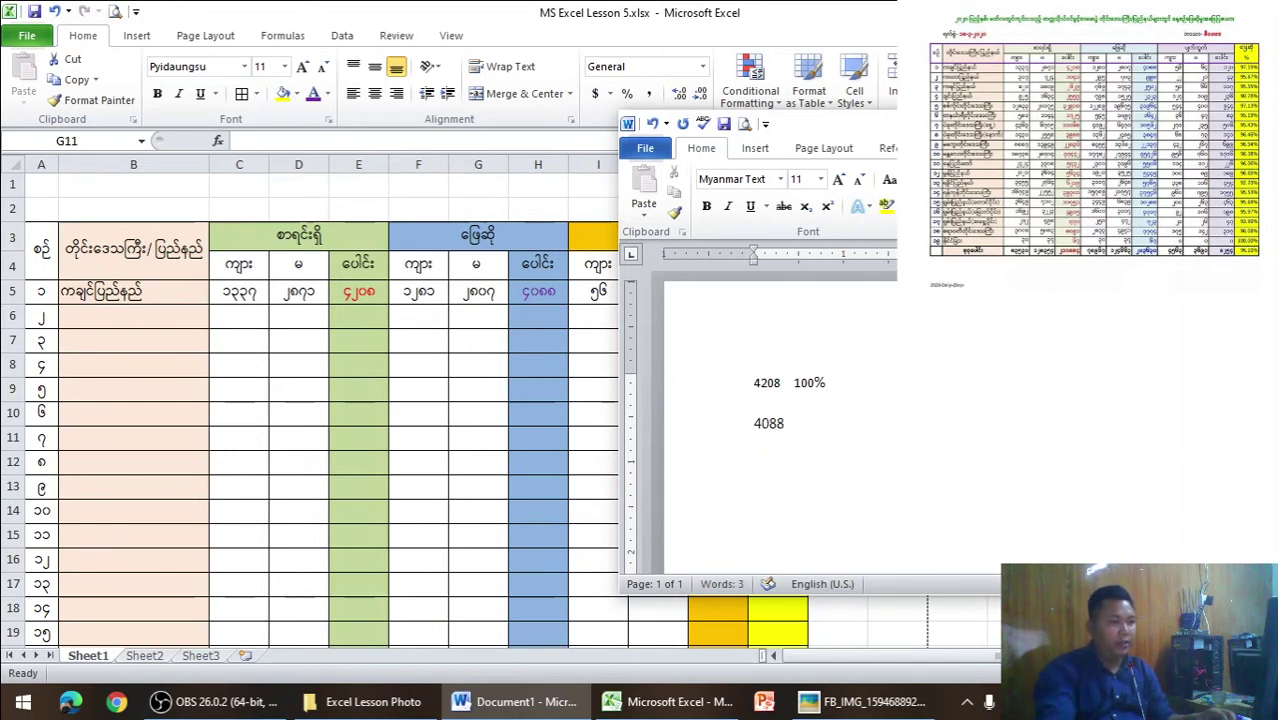
text(   ?)
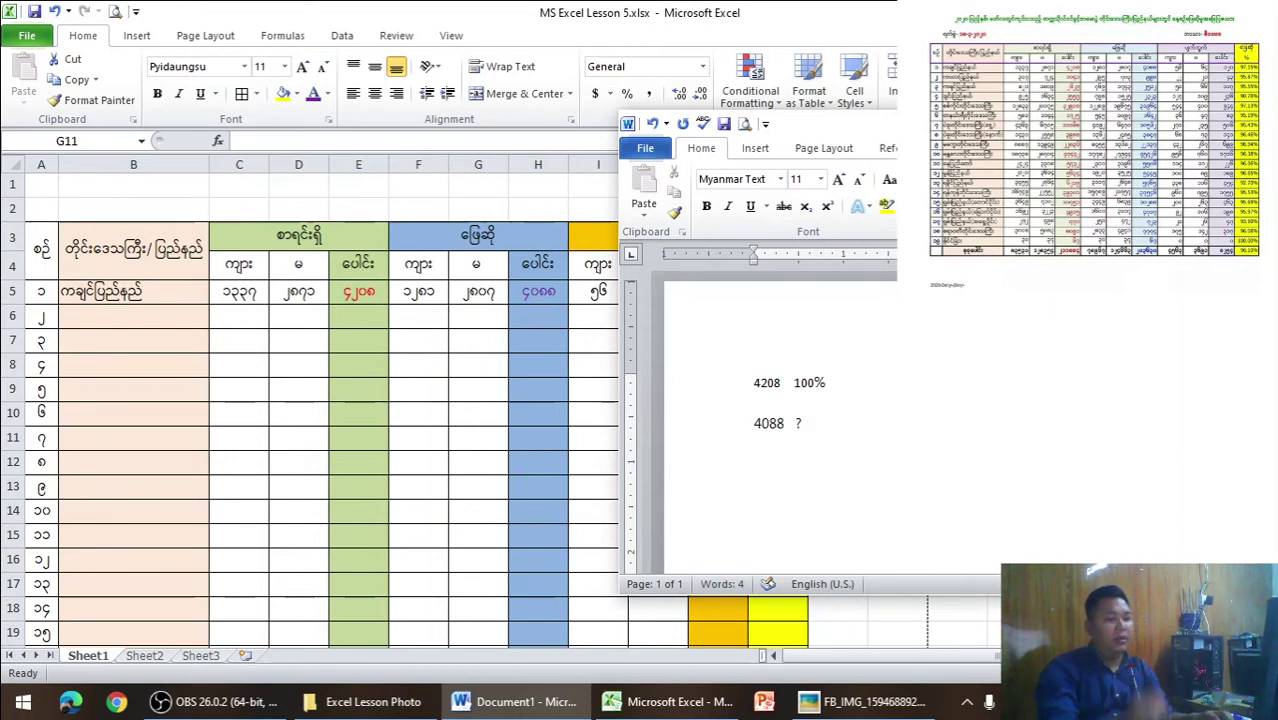
text( =)
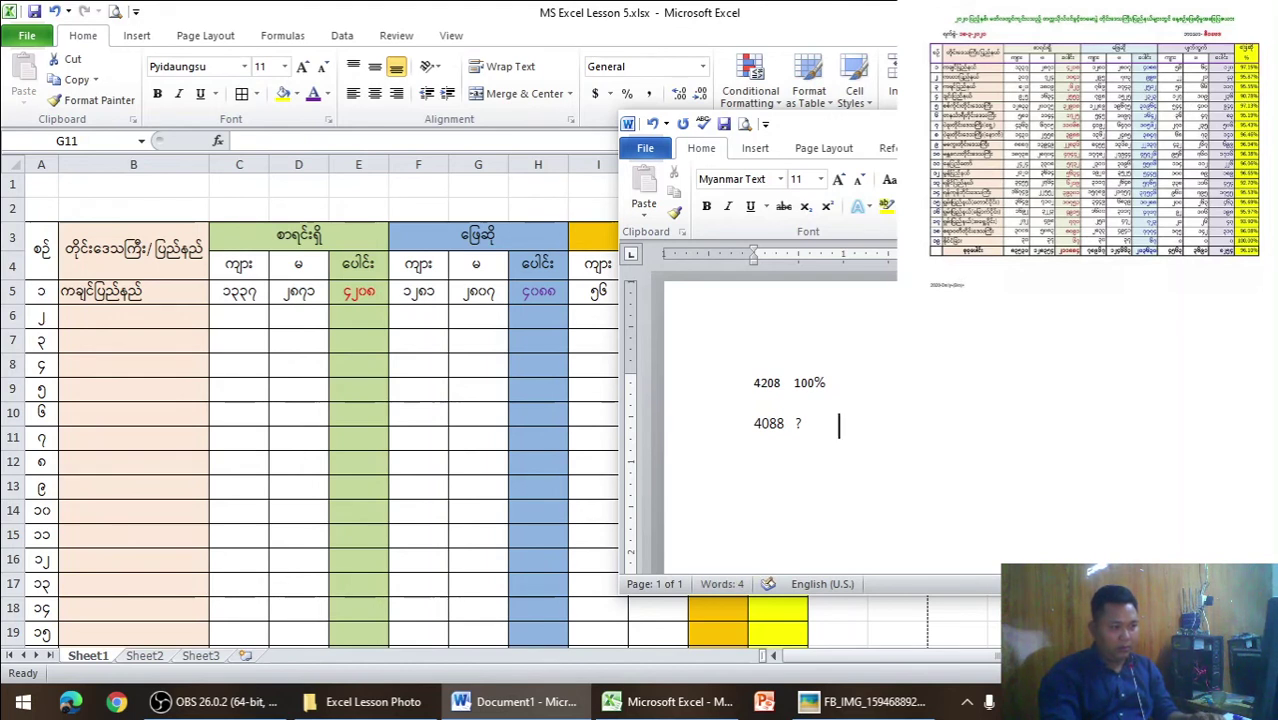
text(100)
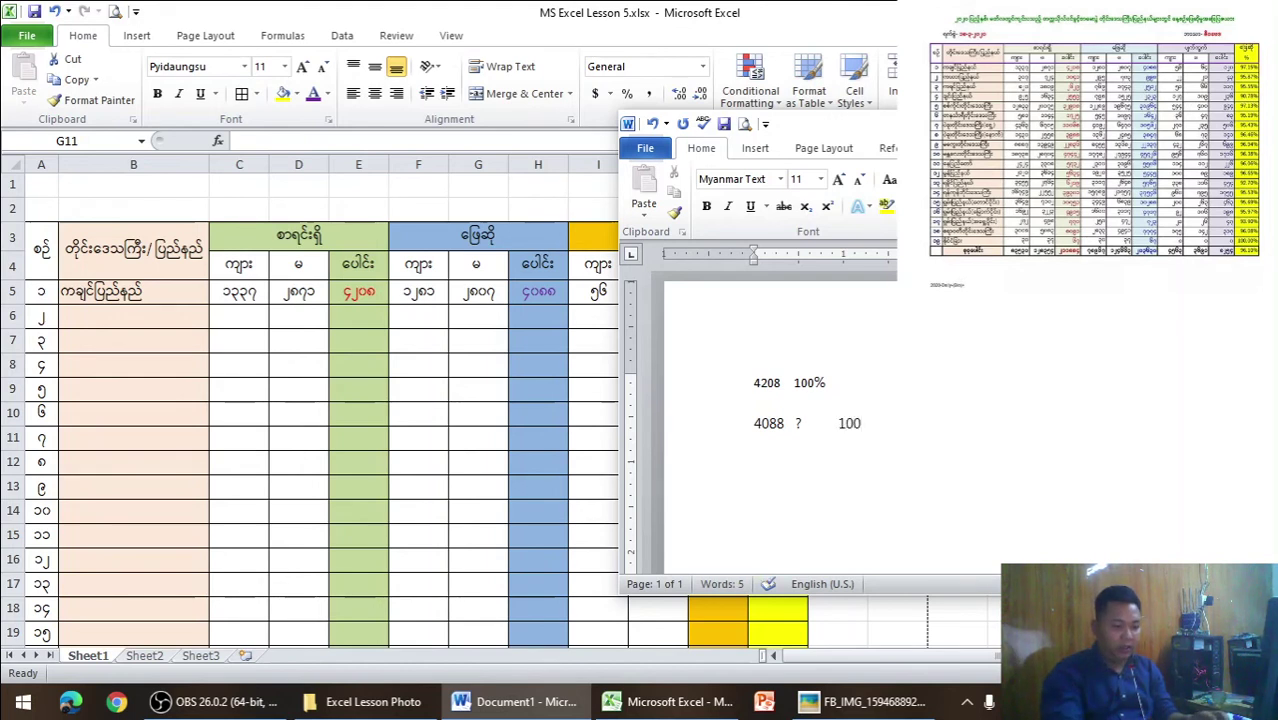
text(*)
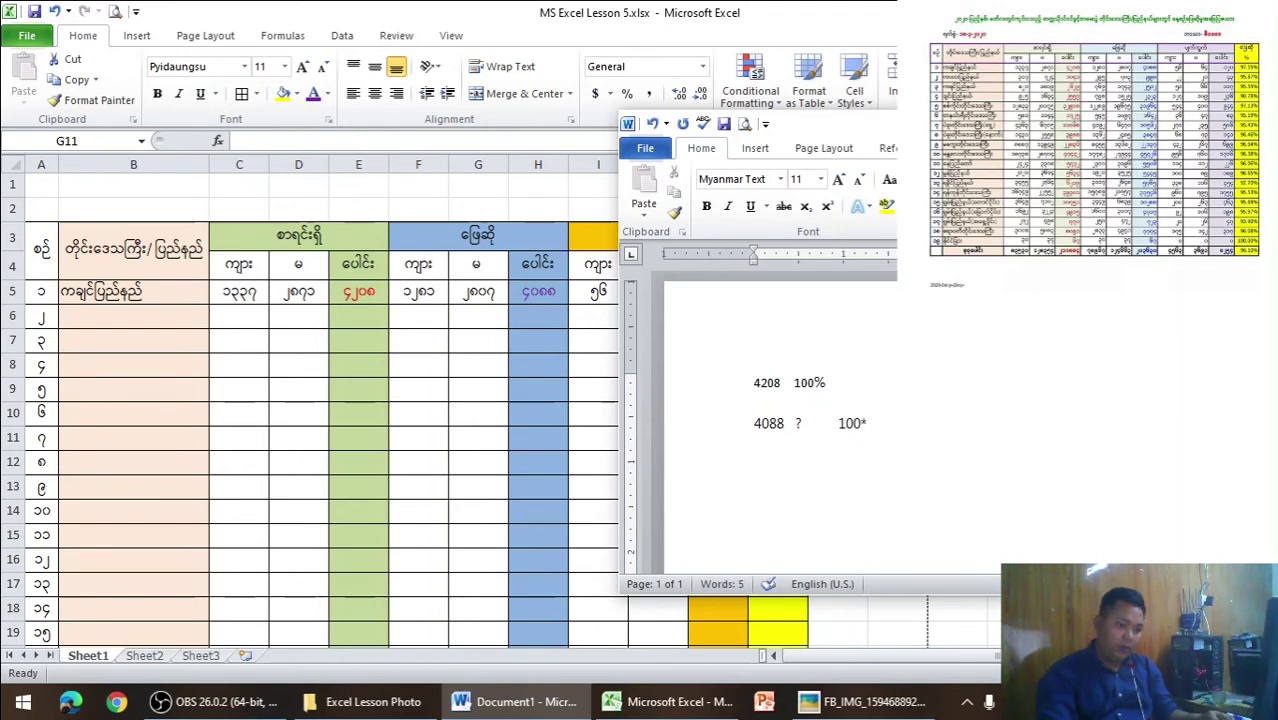
text(4088/2)
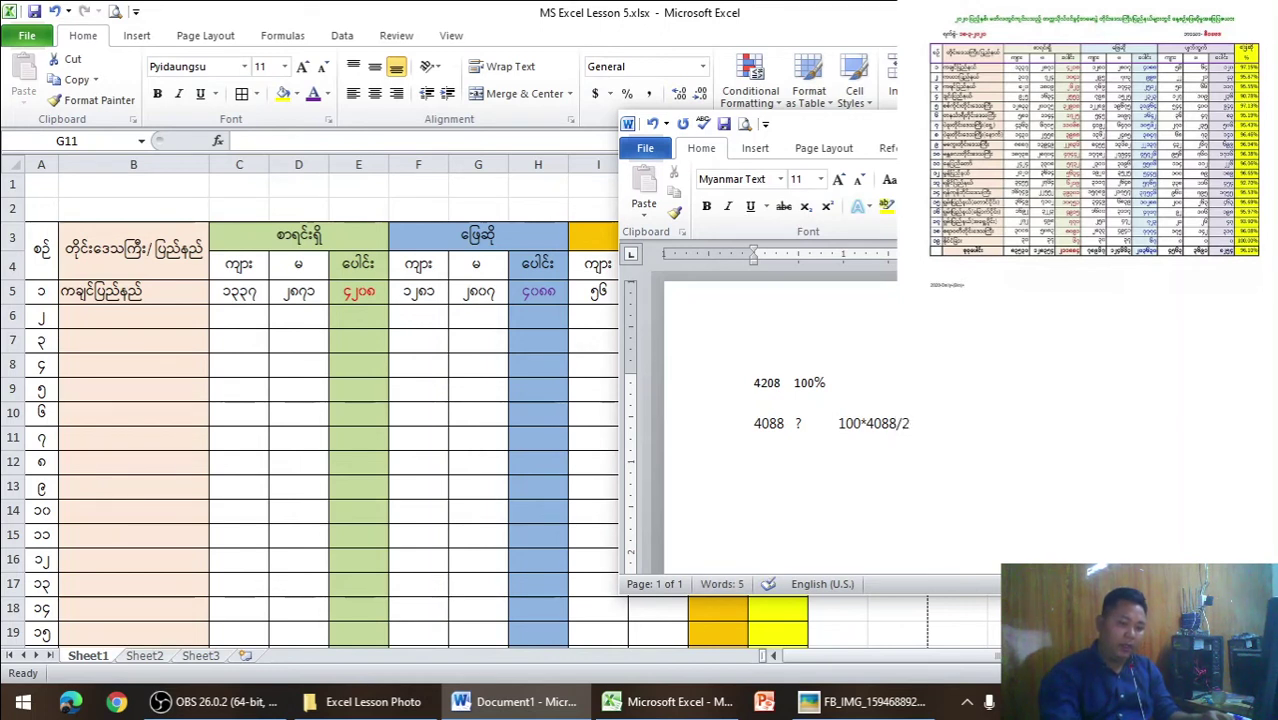
key(BackSpace)
text(42)
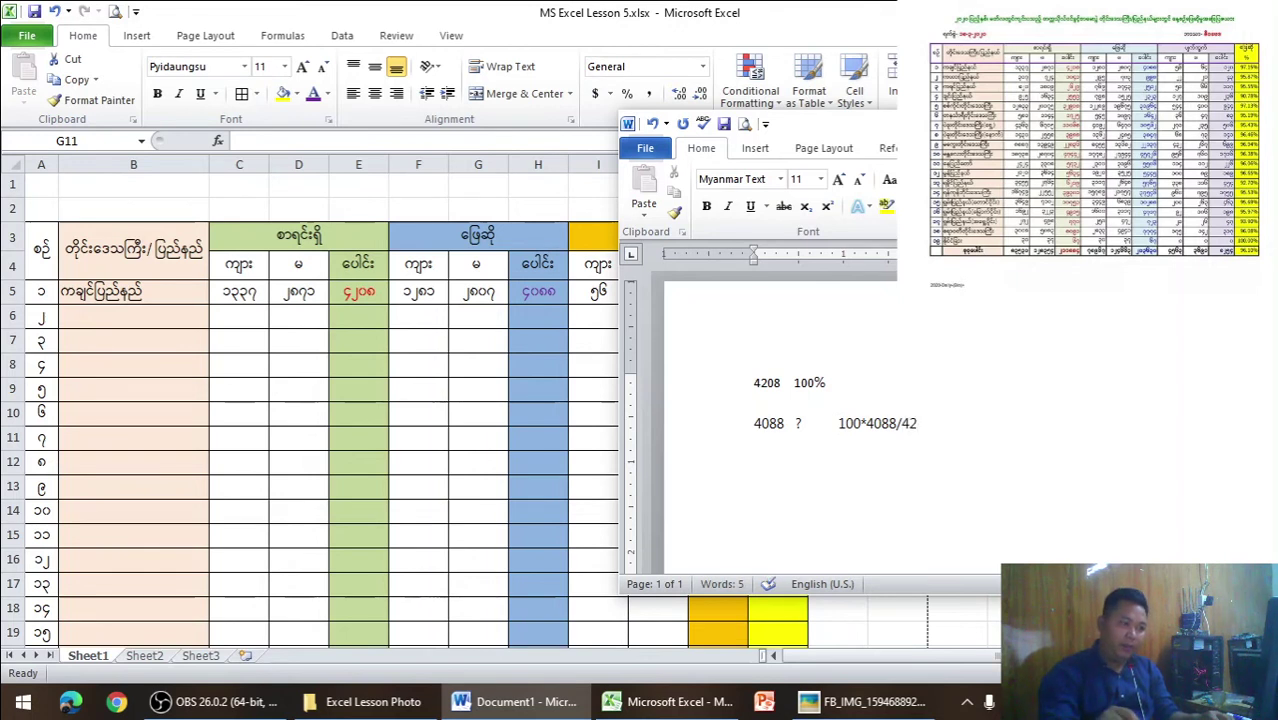
text(08)
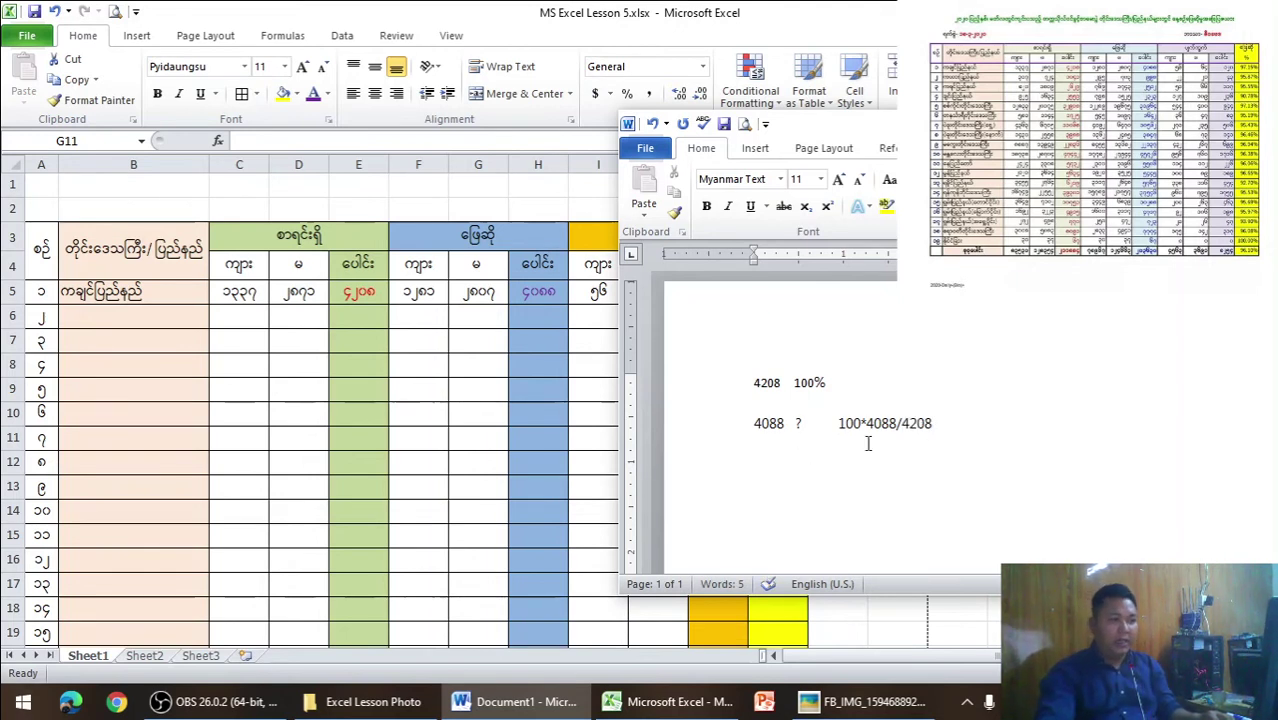
drag(858, 123, 584, 414)
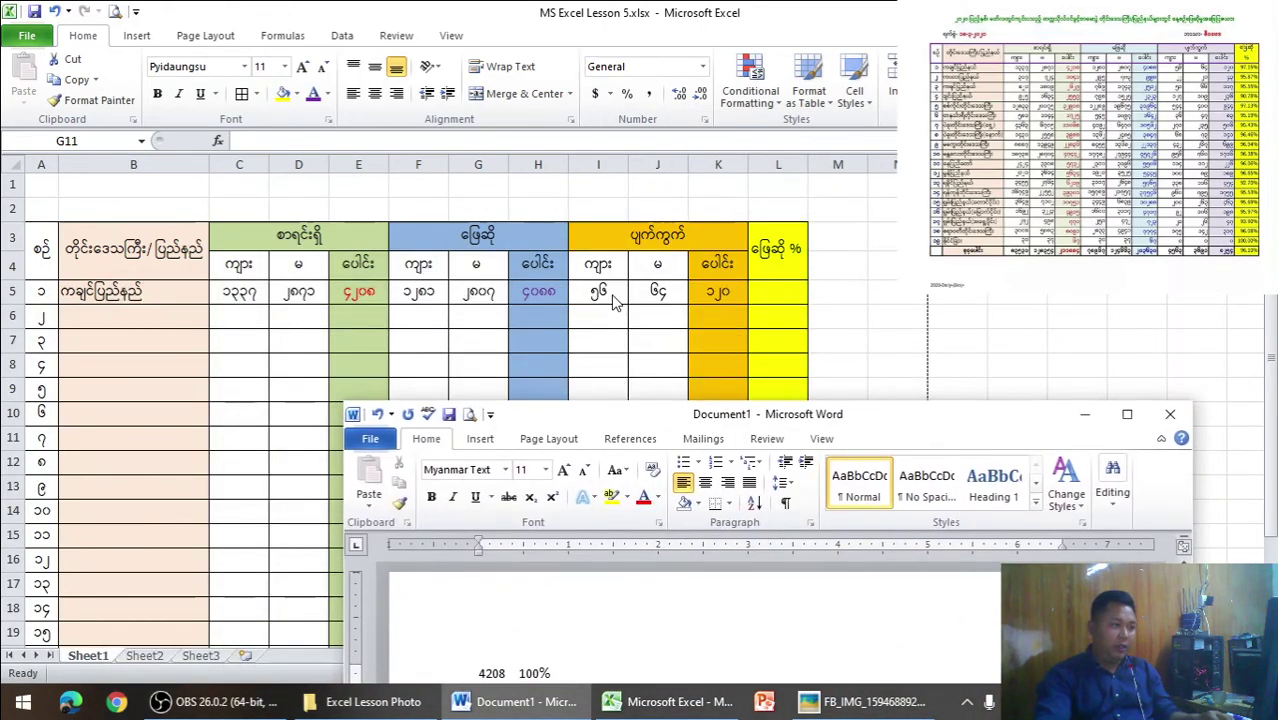
mouse_move(649, 414)
mouse_down()
mouse_move(408, 250)
mouse_move(372, 401)
mouse_up()
- Begin the L5 pass-rate formula as =100* in Myanmar digits
click(778, 278)
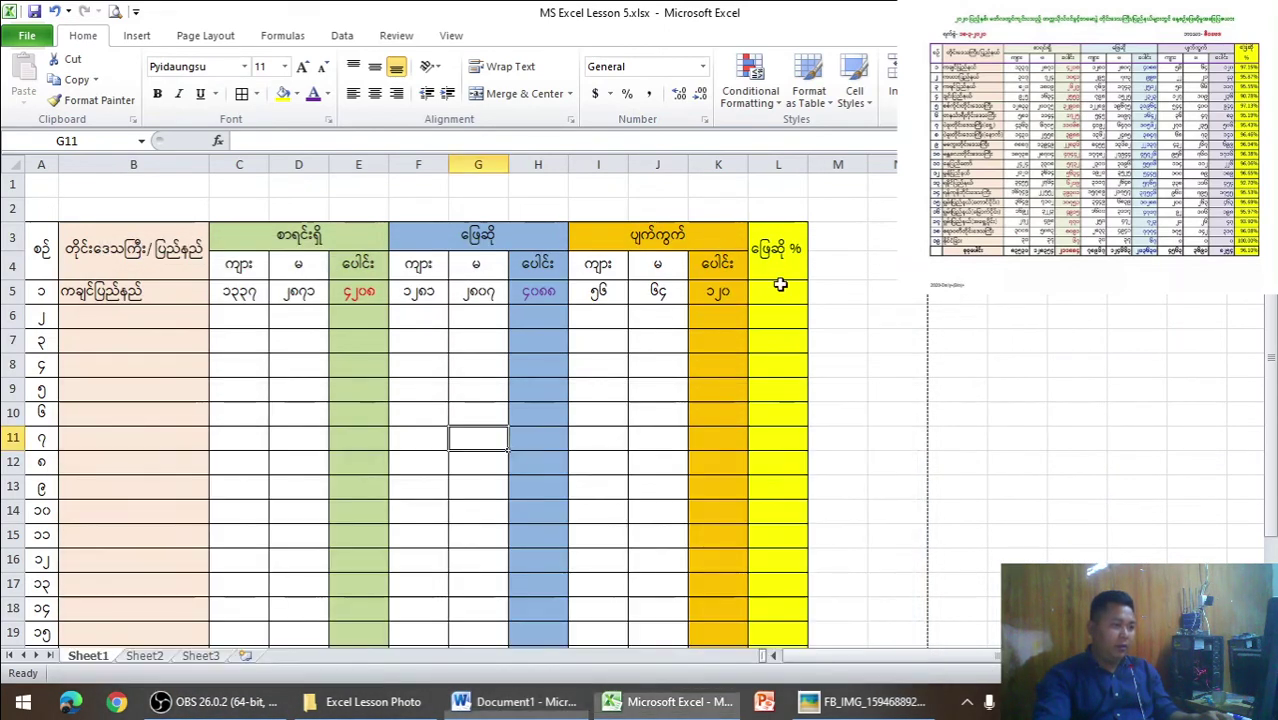
click(779, 288)
text(=)
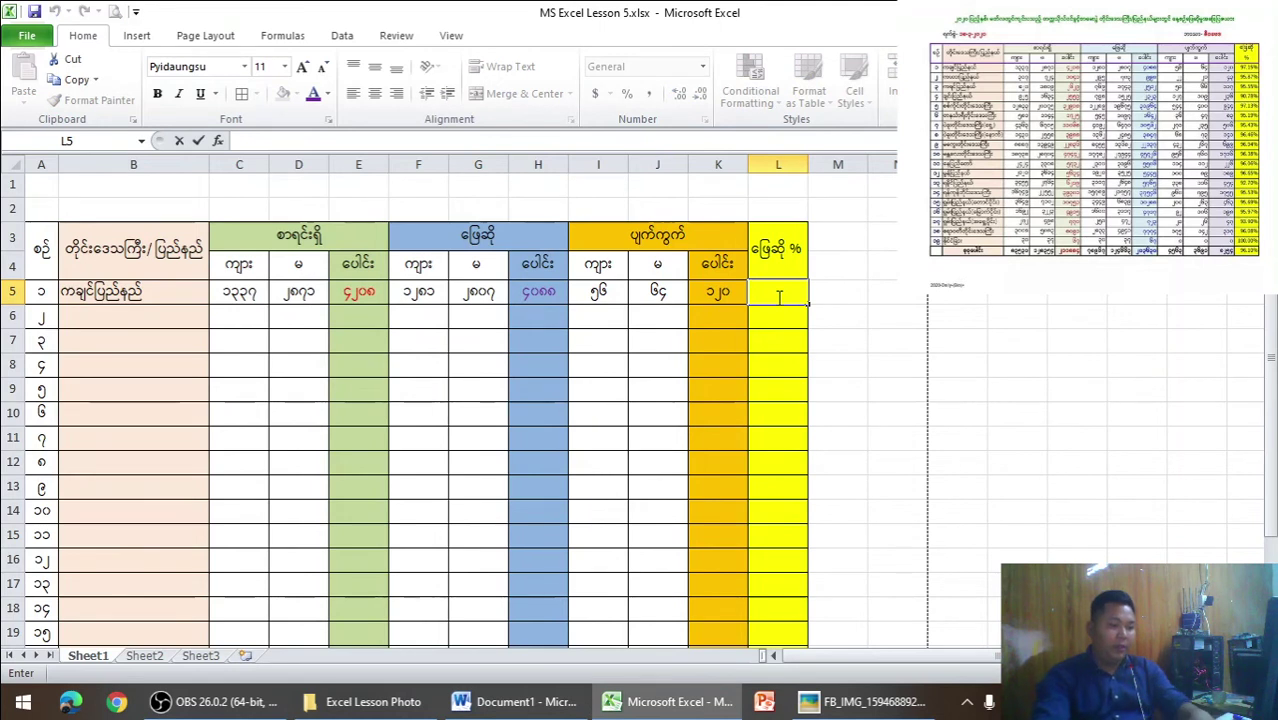
text(=)
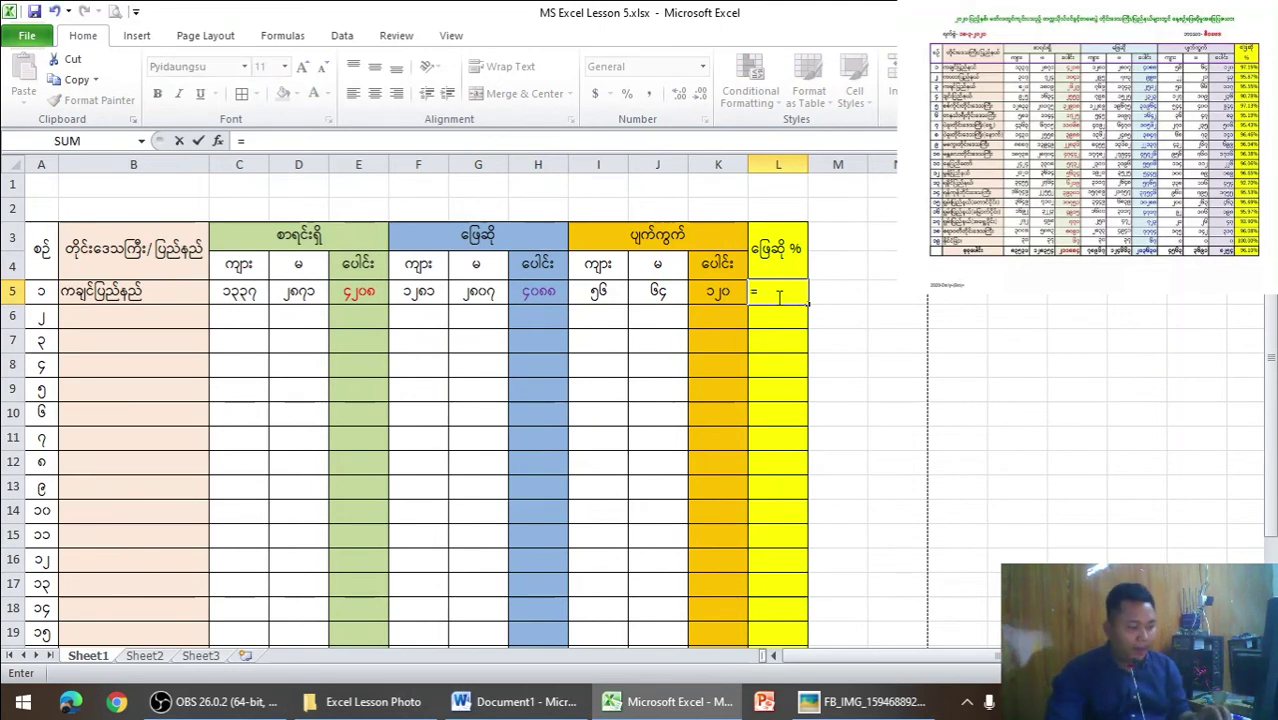
text(100)
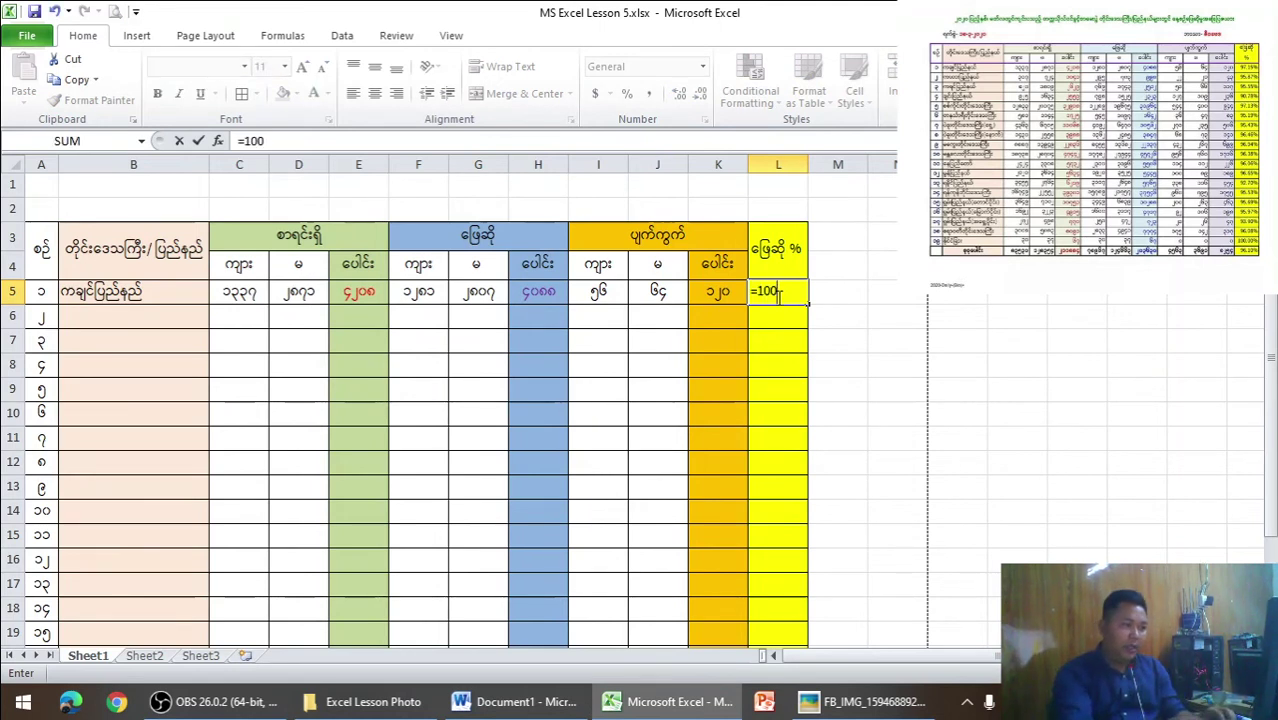
key(BackSpace)
key(BackSpace)
key(BackSpace)
key(ctrl+shift)
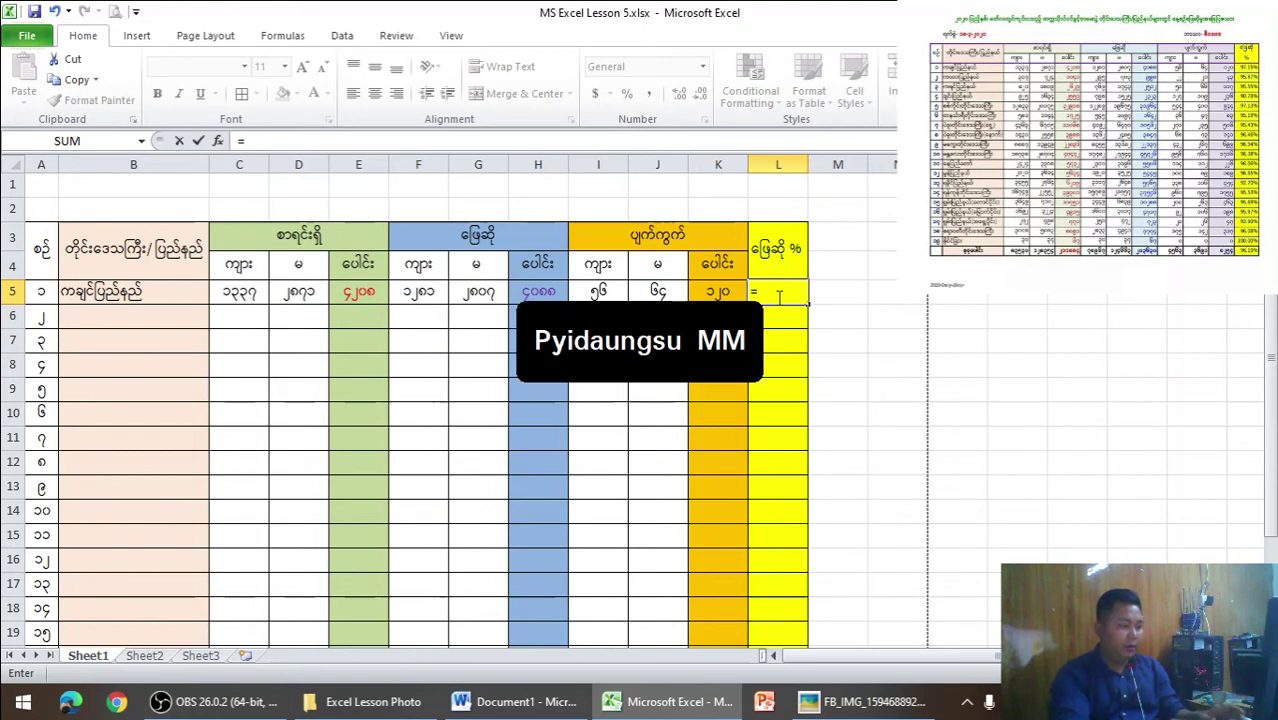
text(၁၀၀)
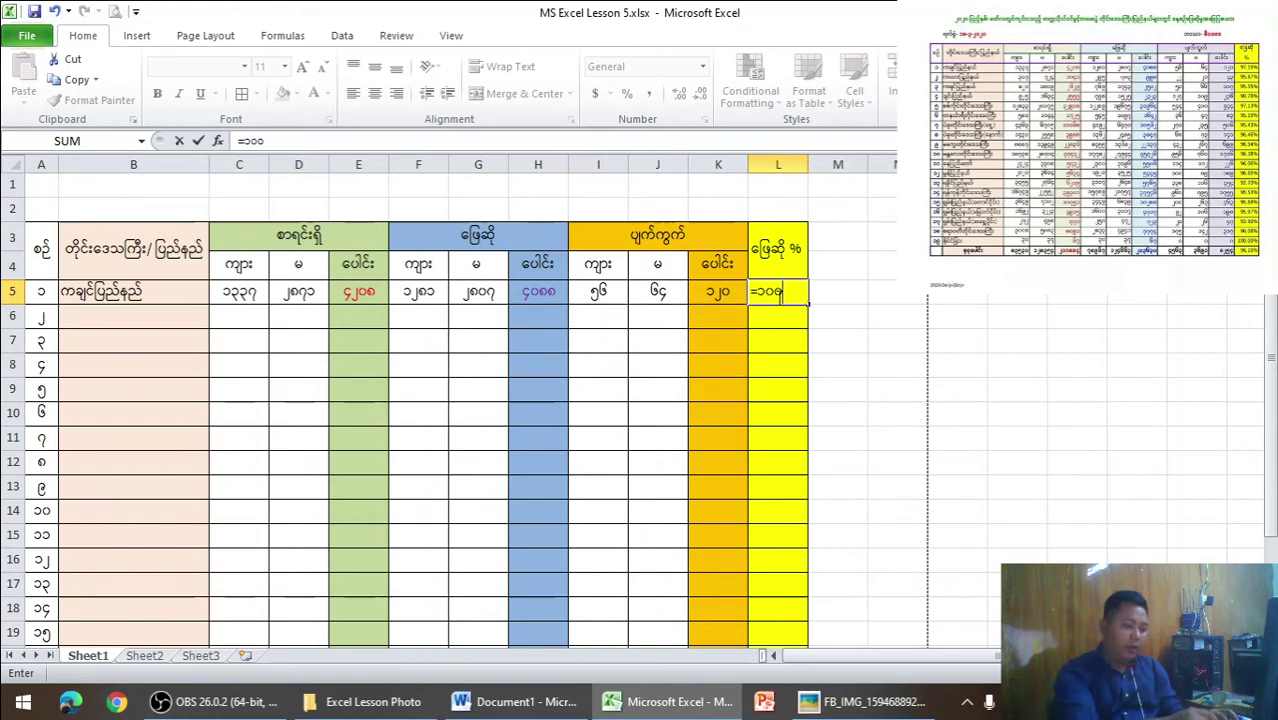
text(*)
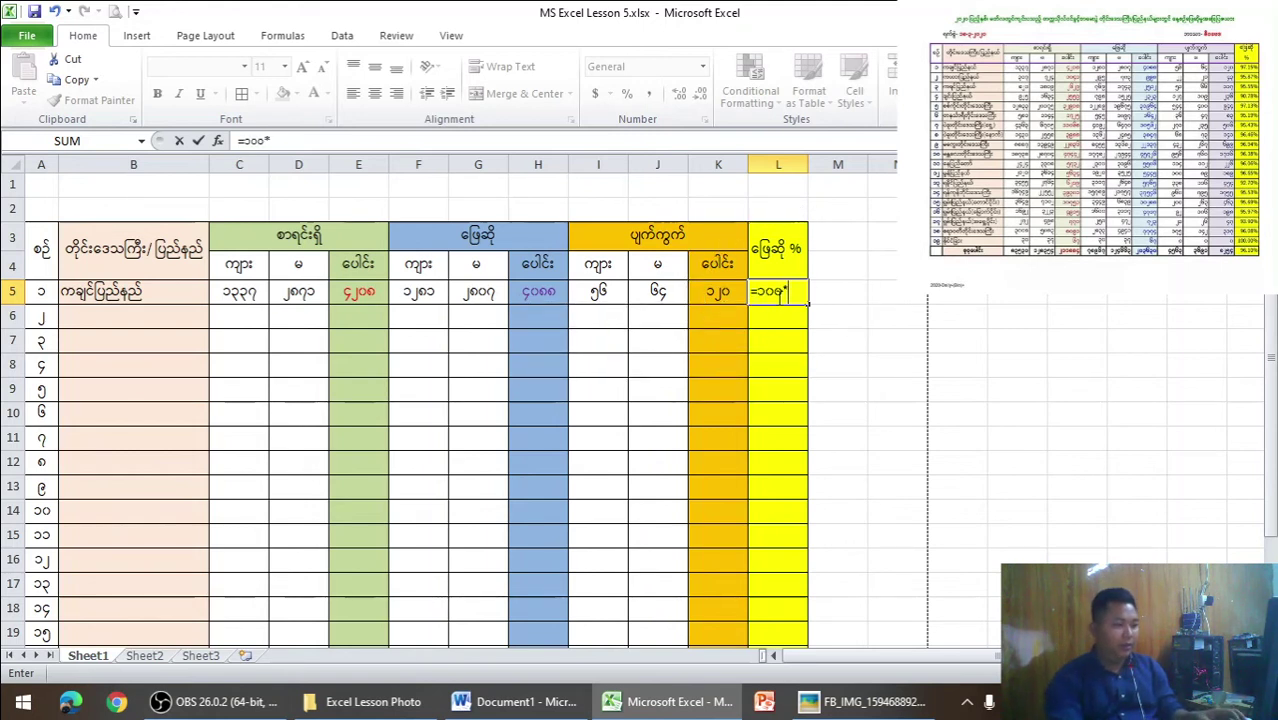
- Check the Word notes and finish the L5 formula with 4088/4208 in Myanmar digits
click(510, 703)
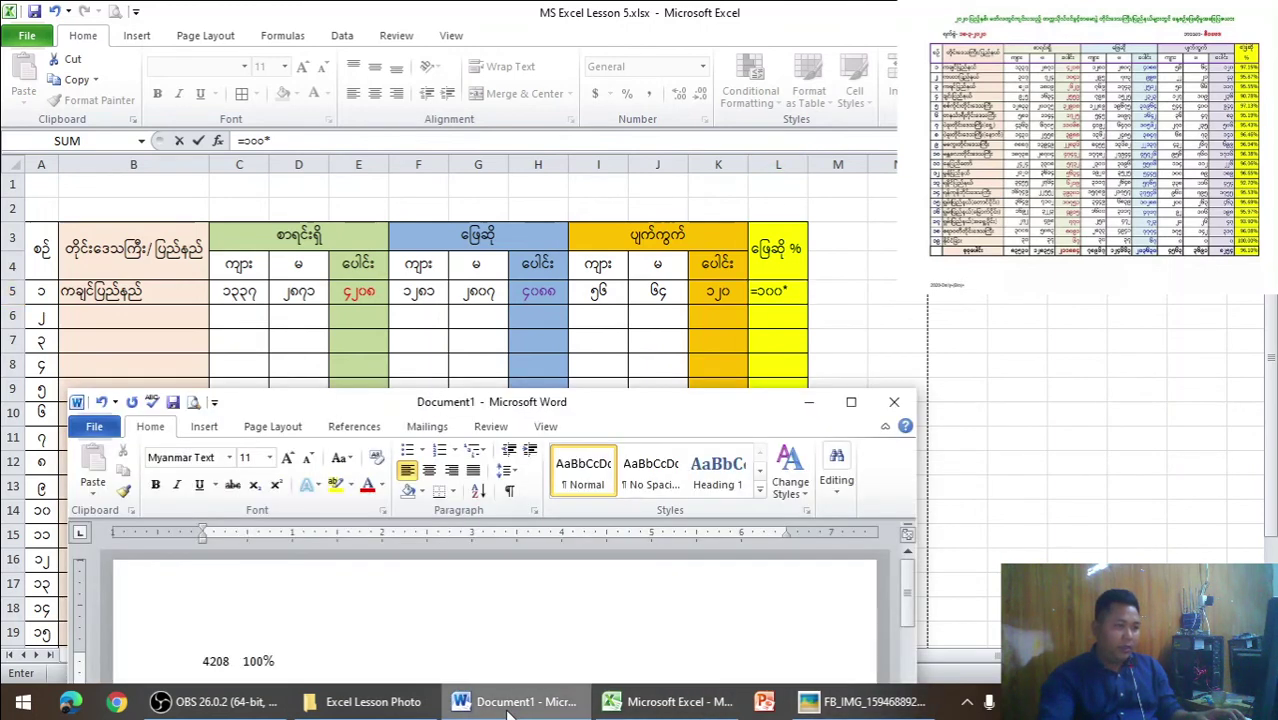
drag(560, 411, 535, 432)
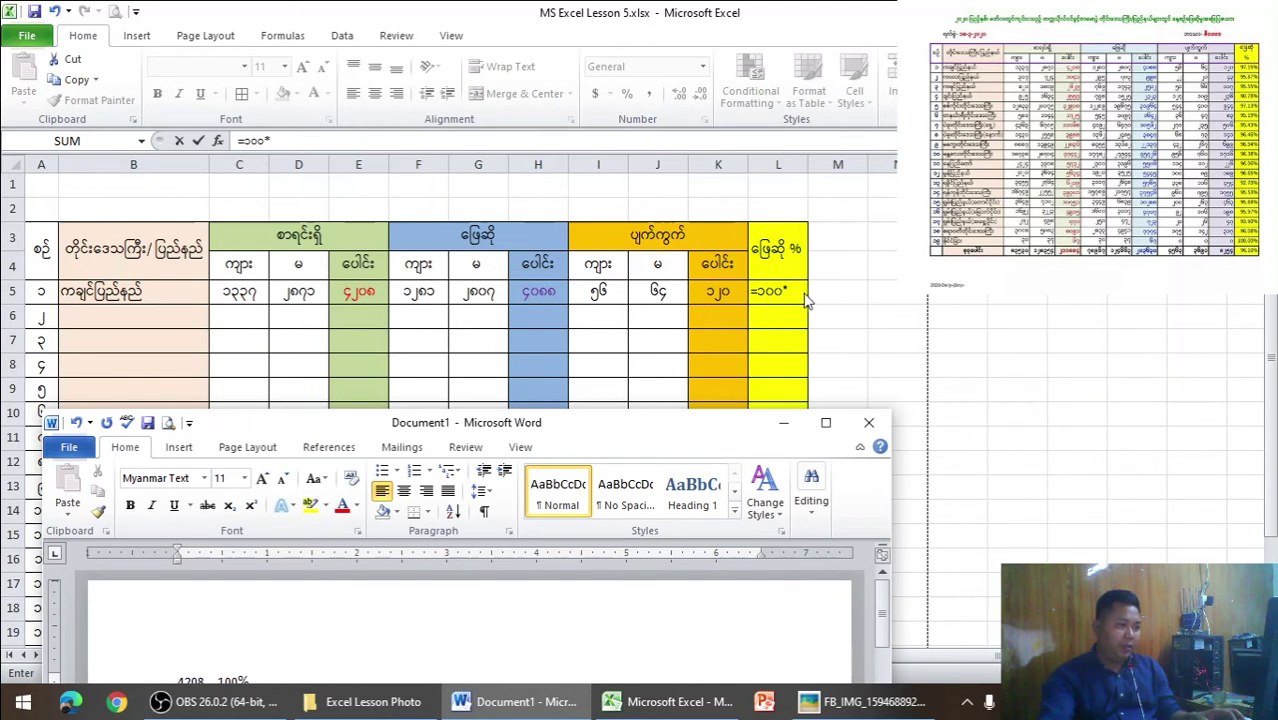
click(797, 291)
text(၄)
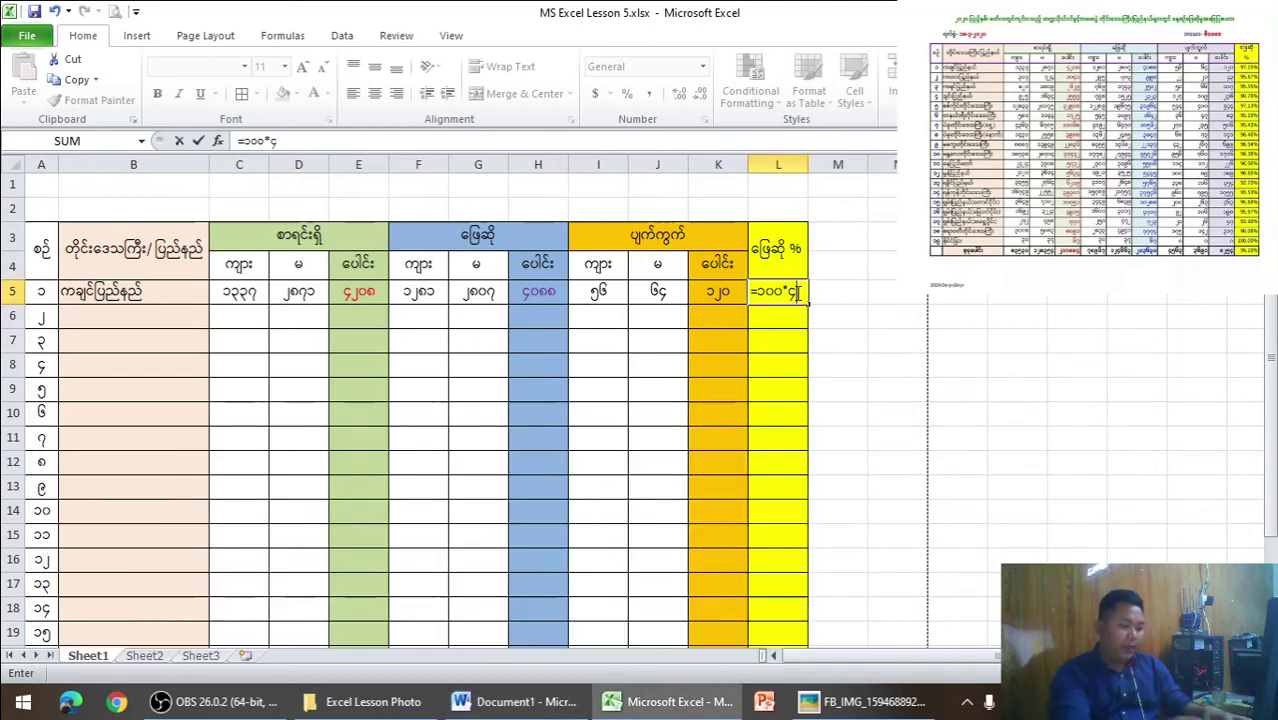
text(၀၈၈)
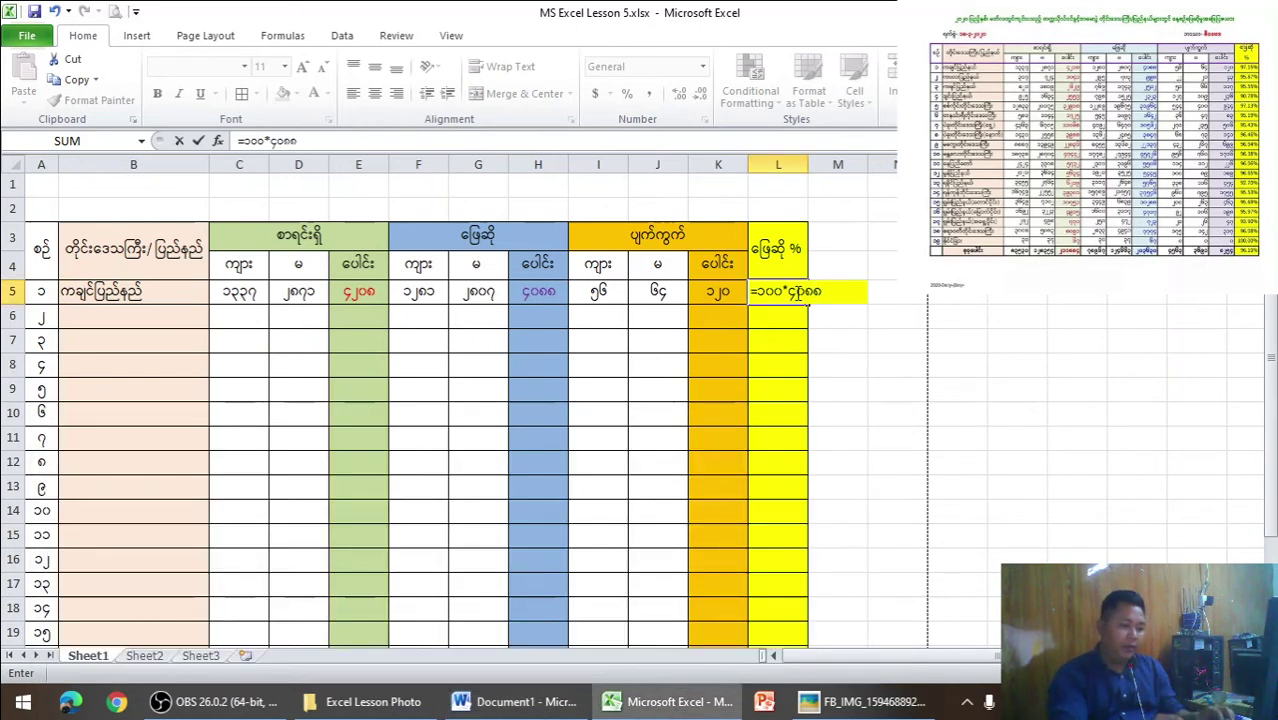
text(/)
key(alt+Tab)
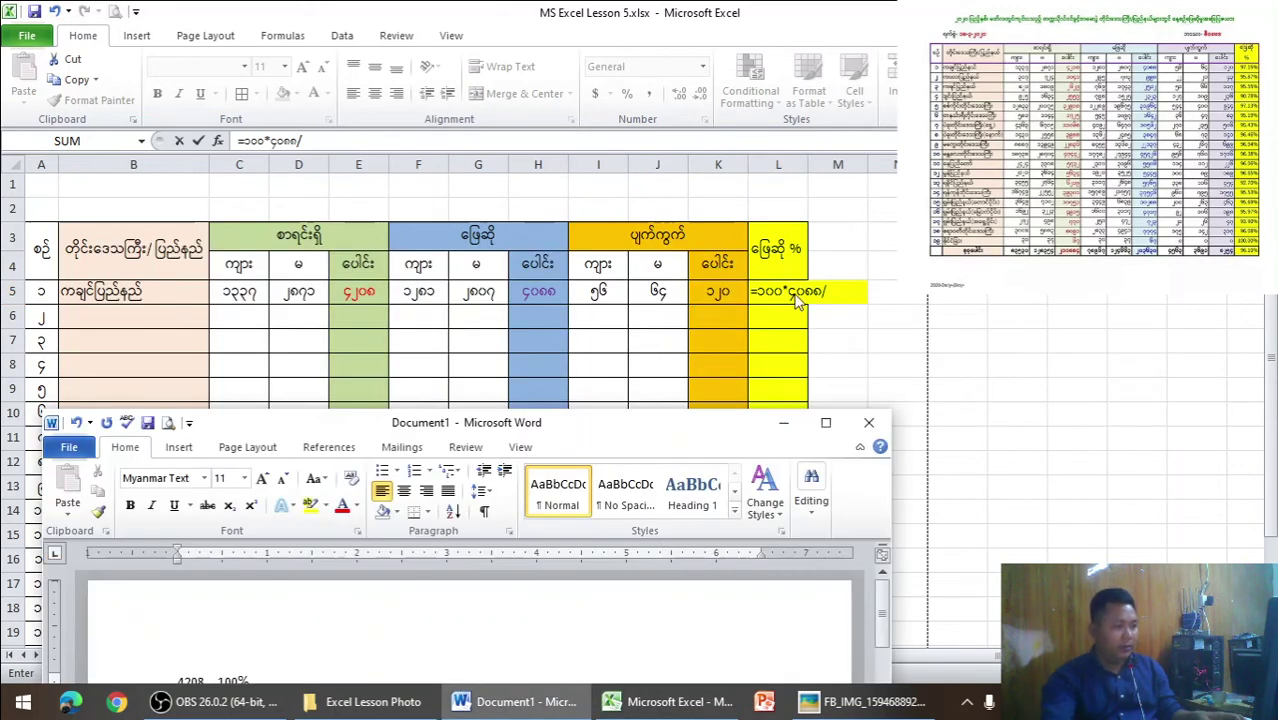
drag(706, 427, 686, 421)
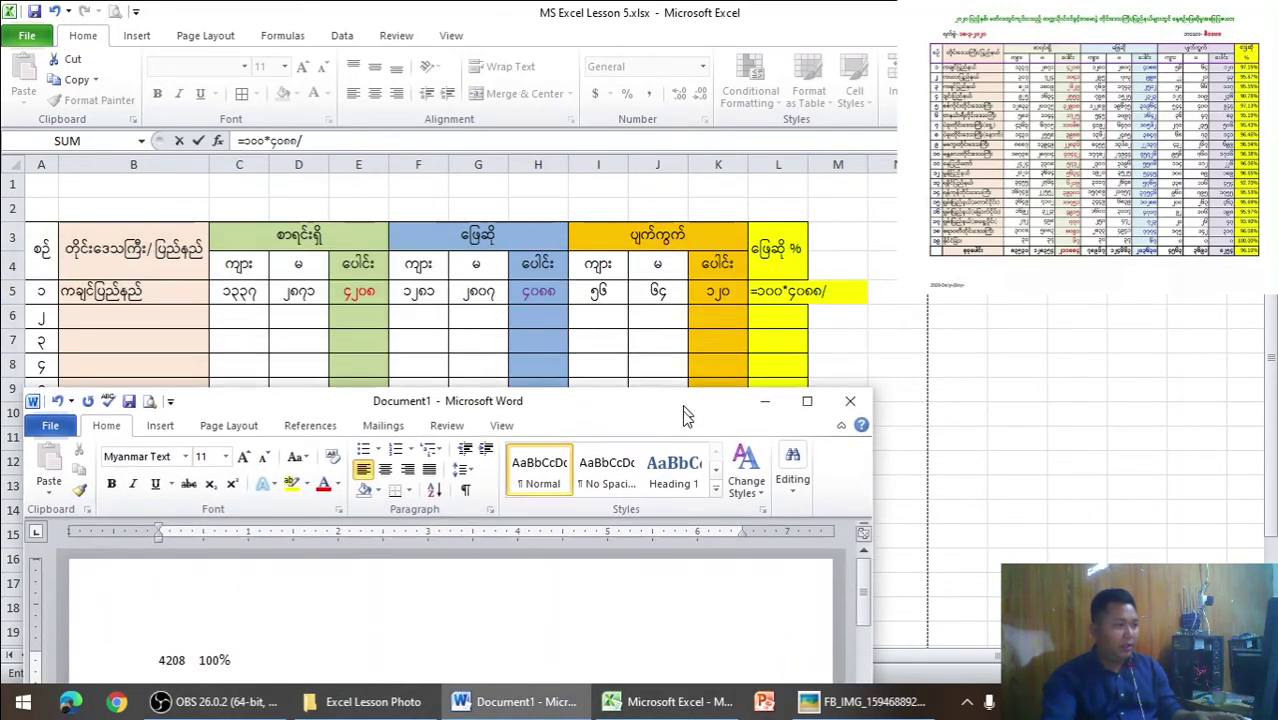
key(alt+Tab)
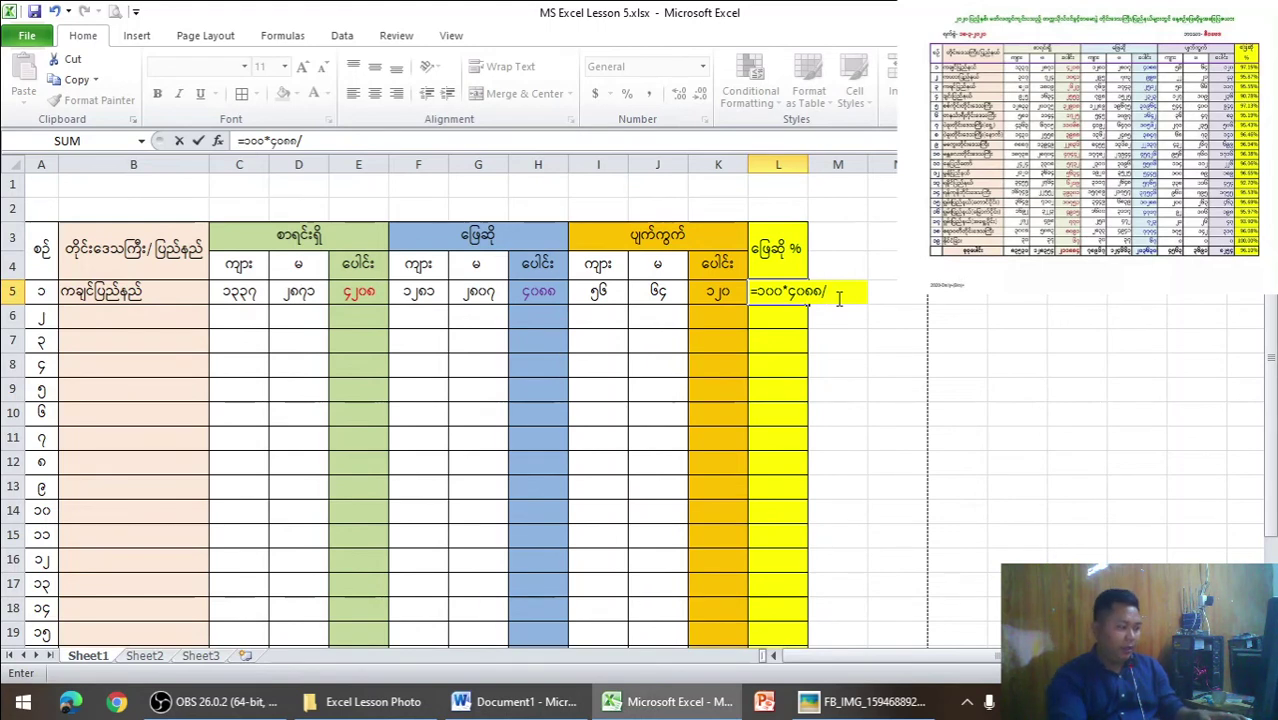
text(၄၂)
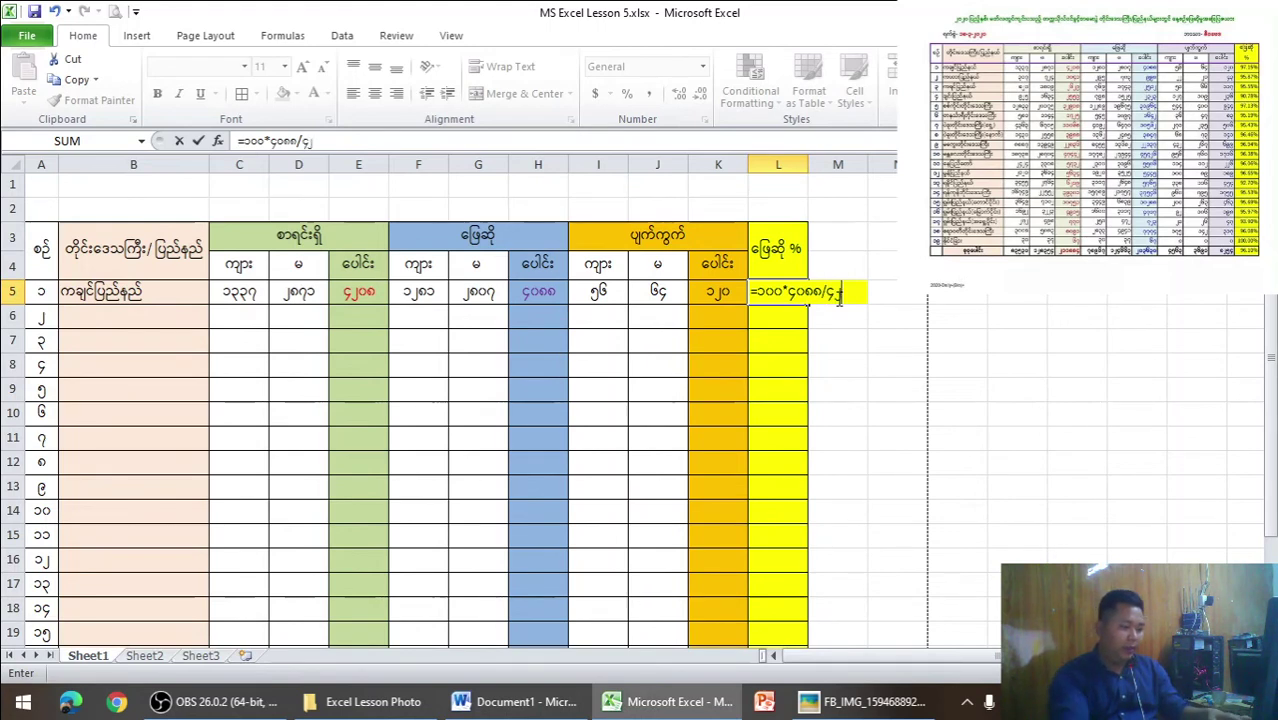
text(၀၈)
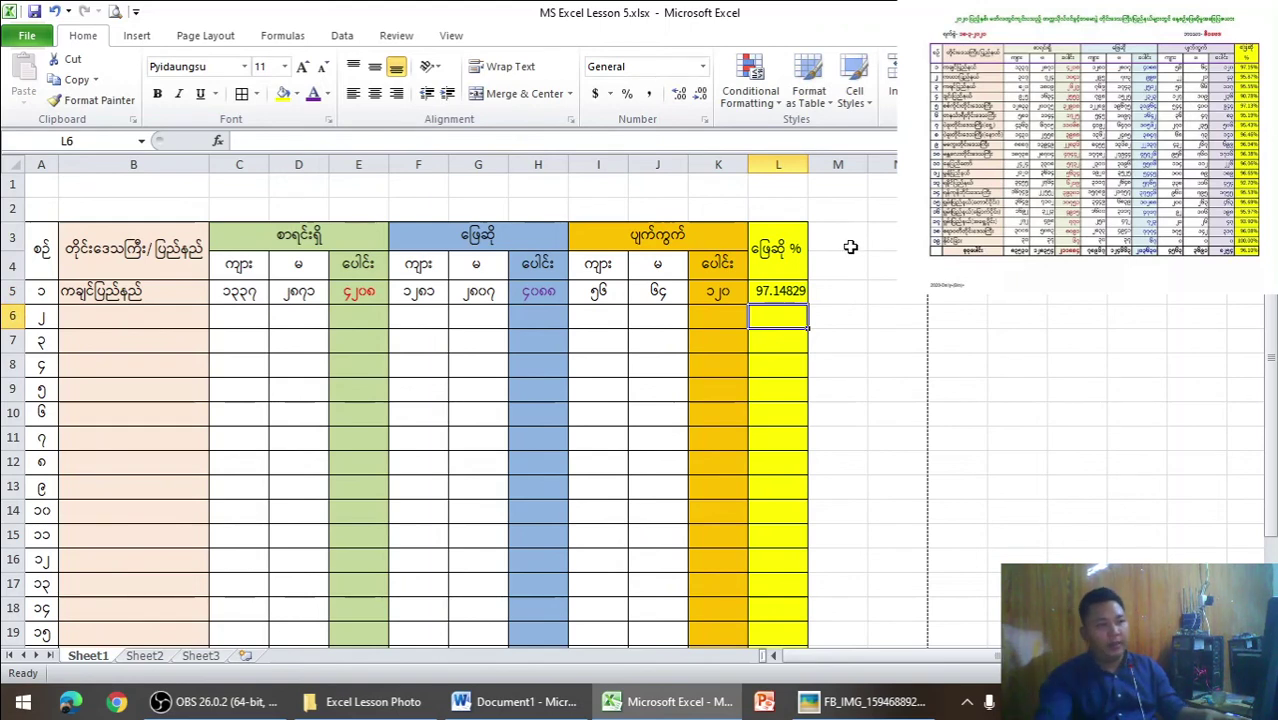
- Give L5 Number format rounded to two decimals (97.15) and reopen the reference photo
click(865, 701)
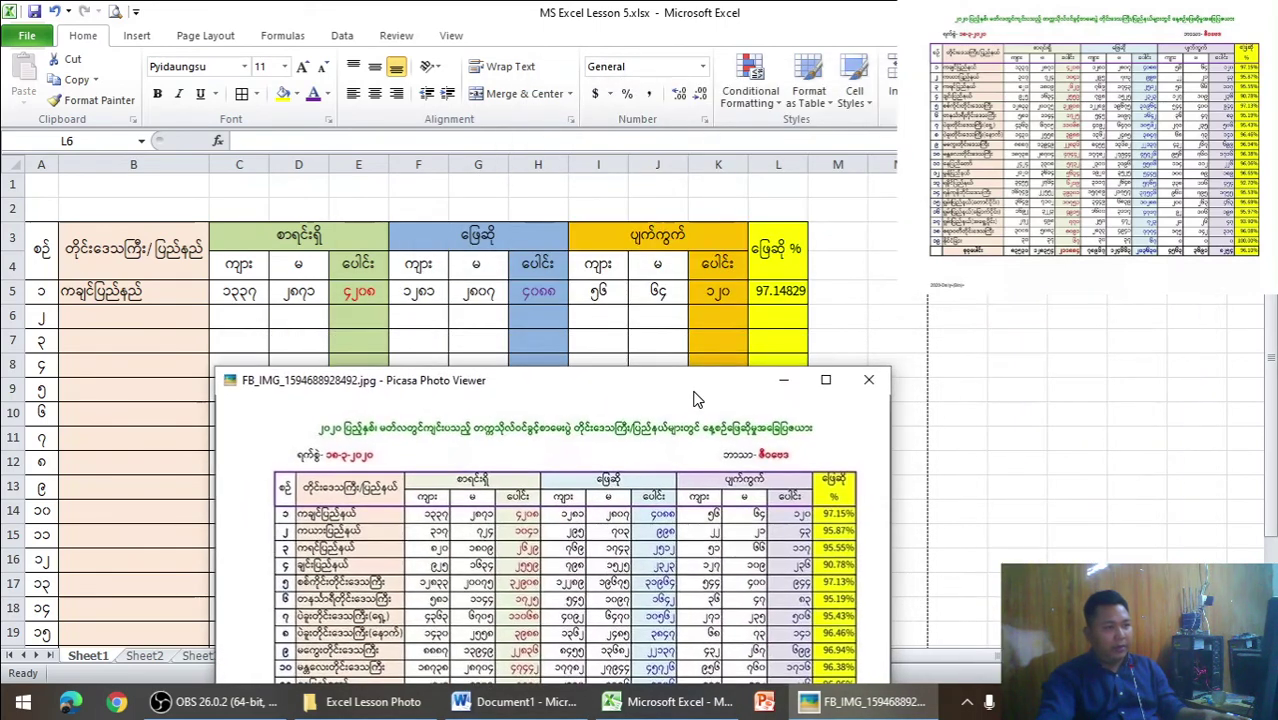
click(790, 300)
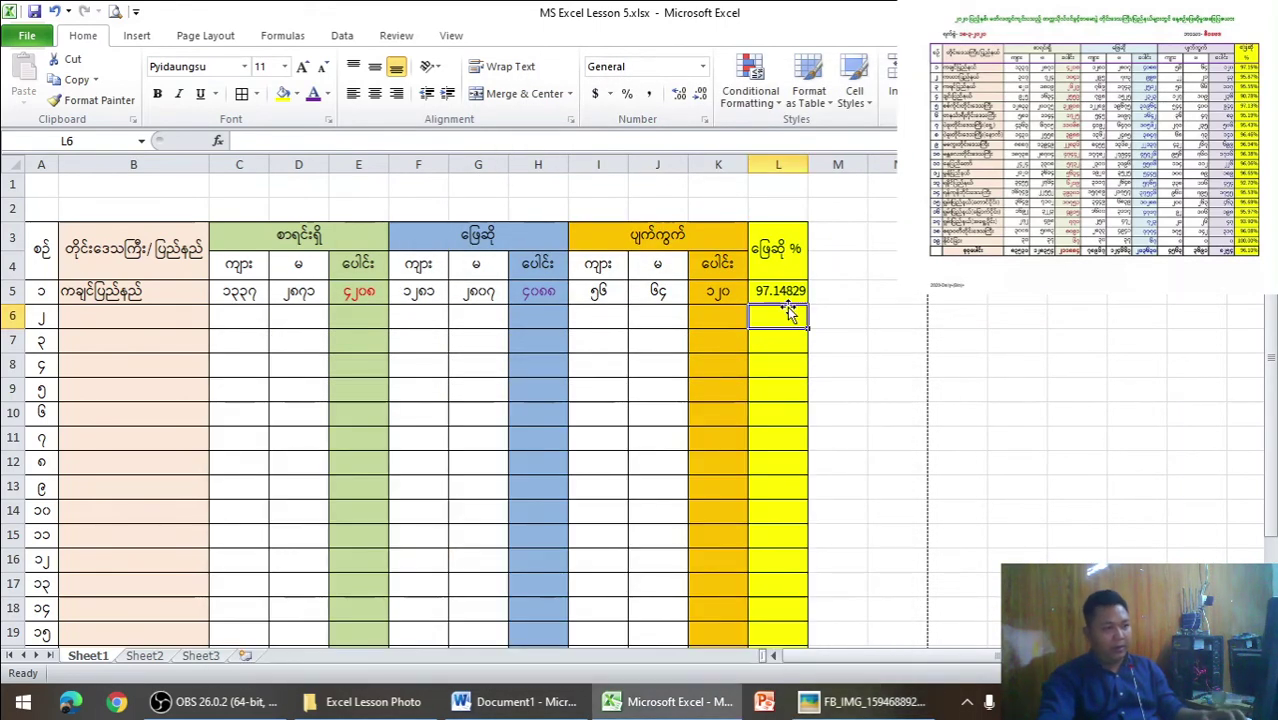
click(788, 293)
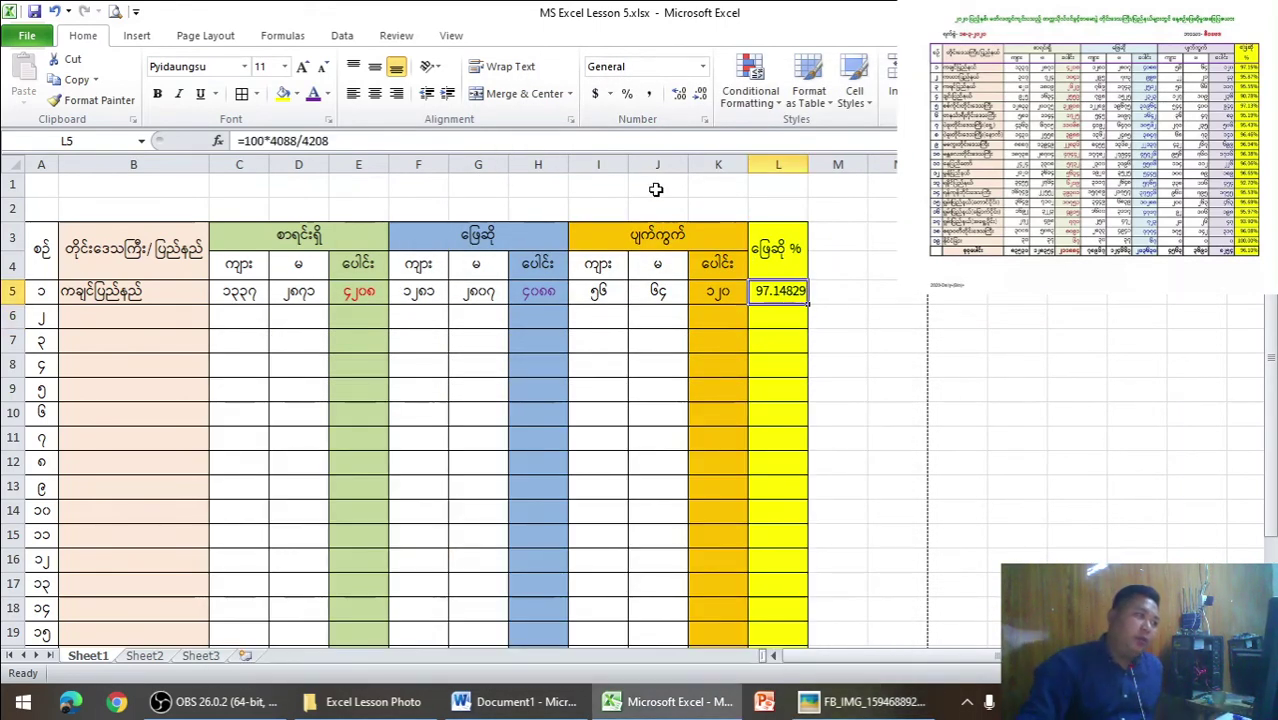
click(678, 92)
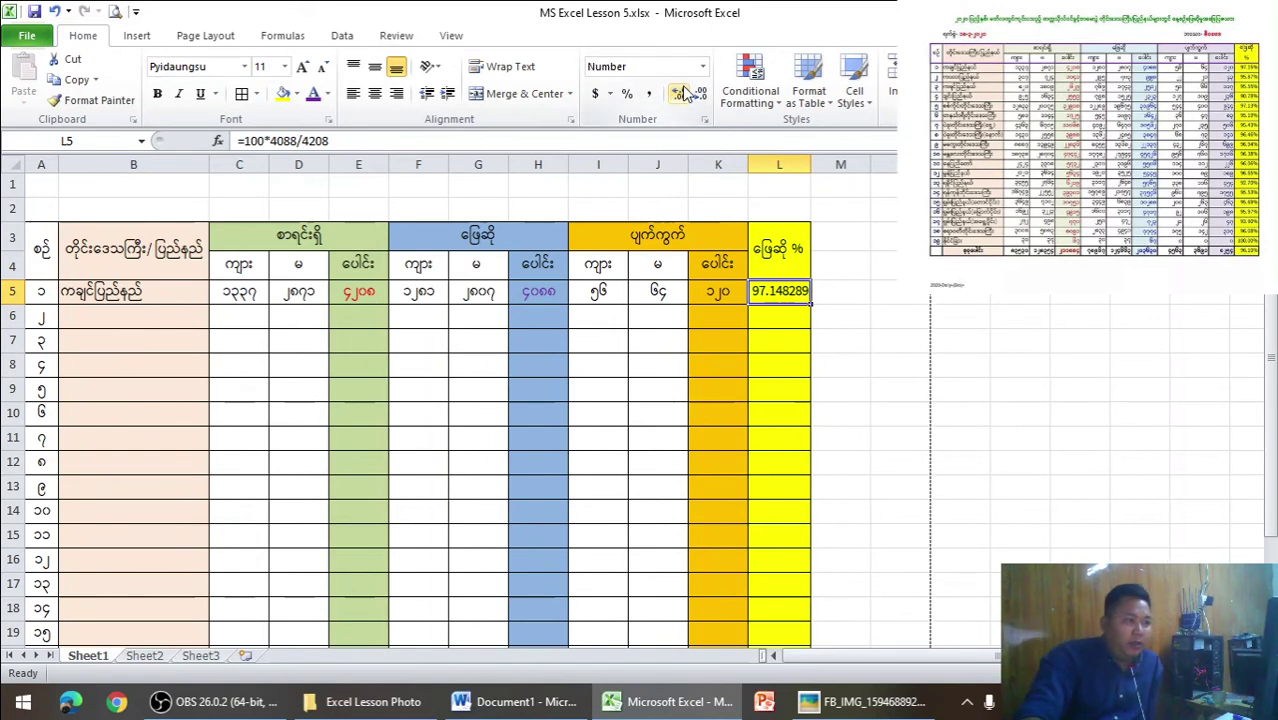
click(698, 93)
click(698, 93)
click(698, 93)
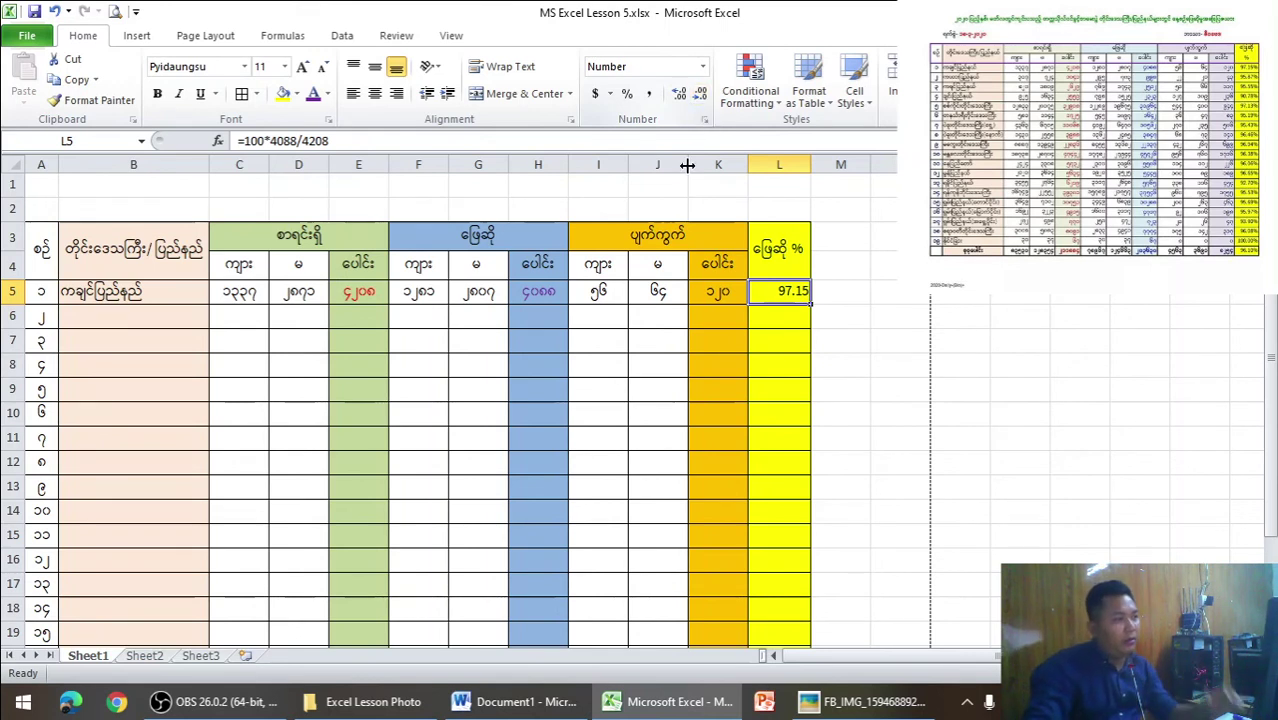
mouse_move(848, 707)
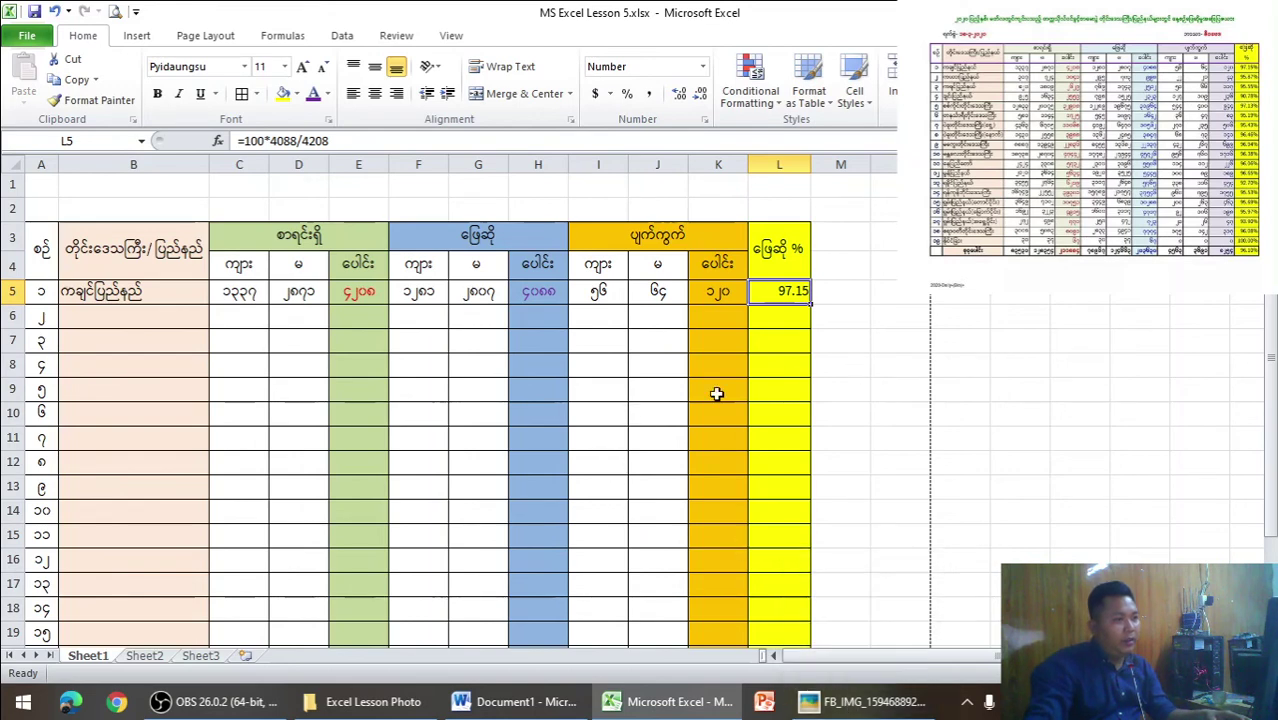
click(874, 704)
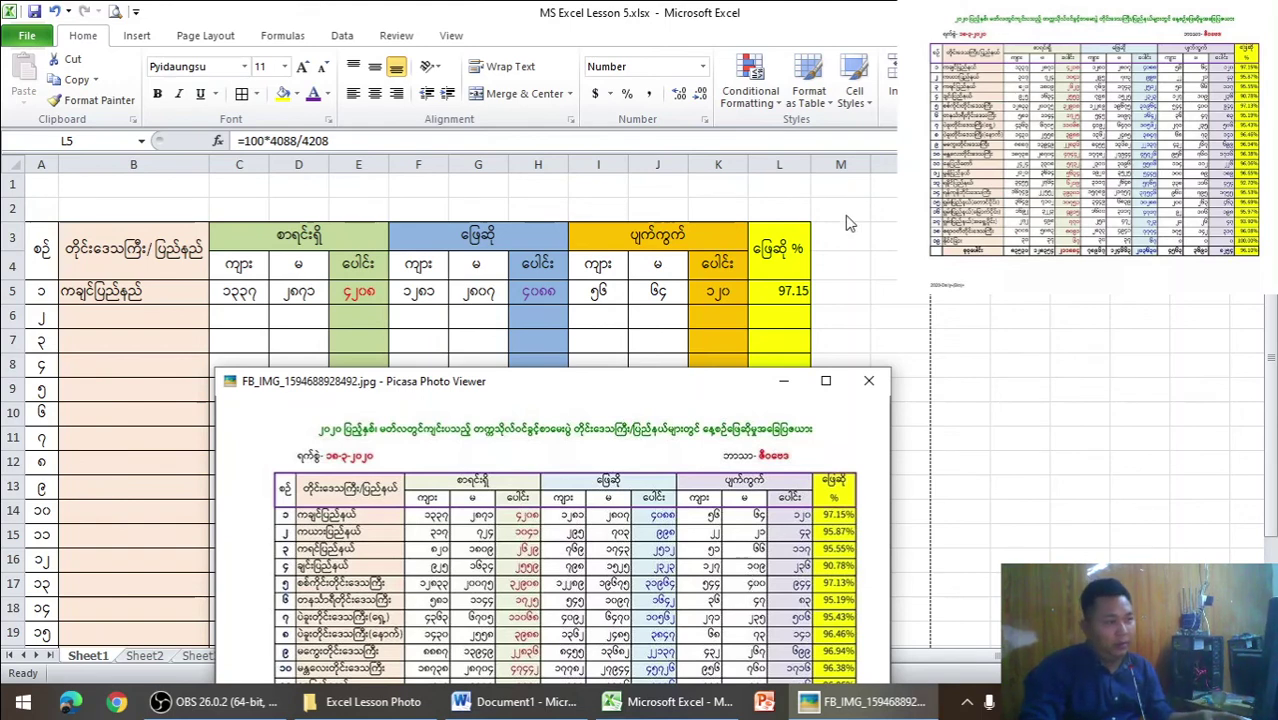
- Try appending %$ to the L5 formula, then undo so L5 stays at 97.15
click(800, 298)
double_click(805, 293)
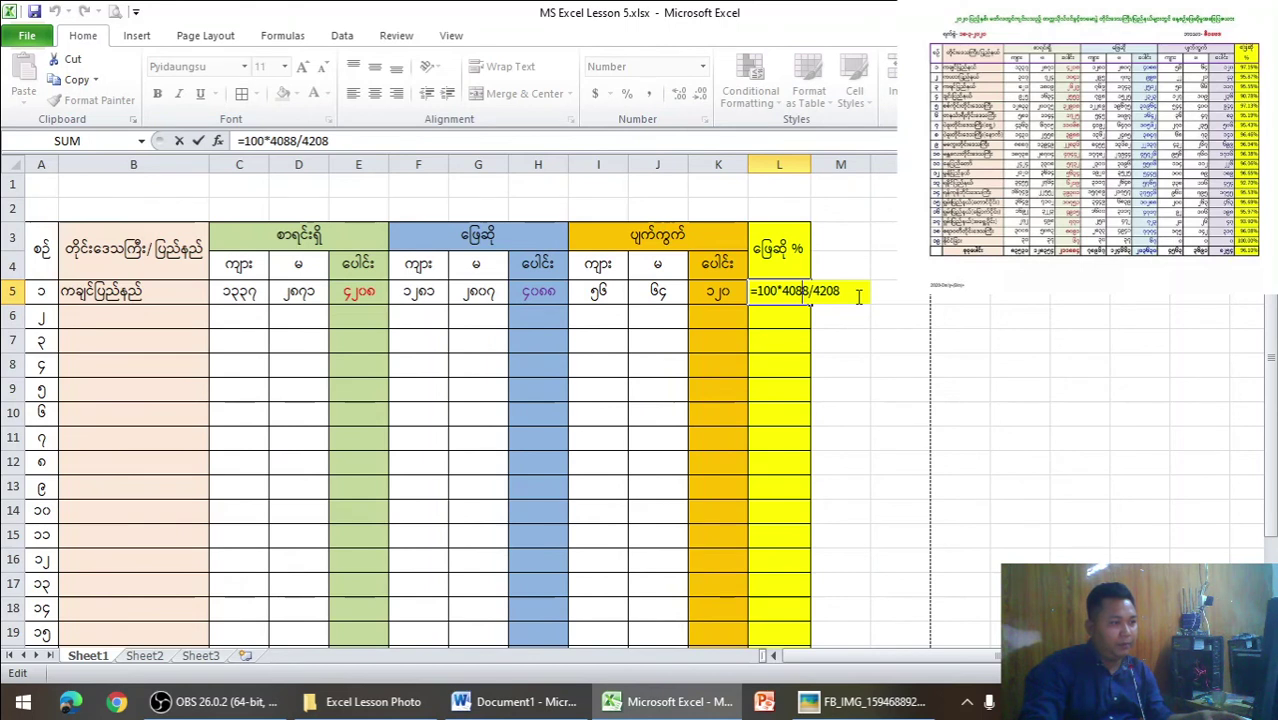
text( ဗ)
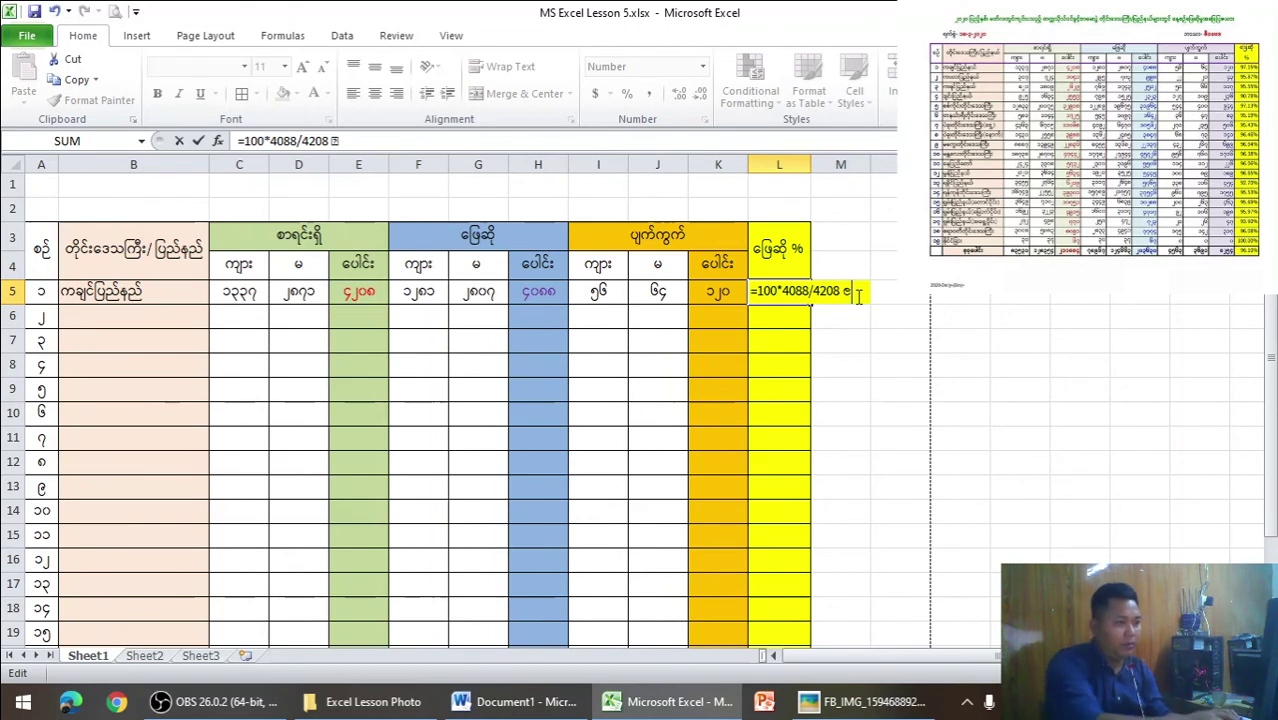
key(BackSpace)
key(ctrl+shift)
text(%$)
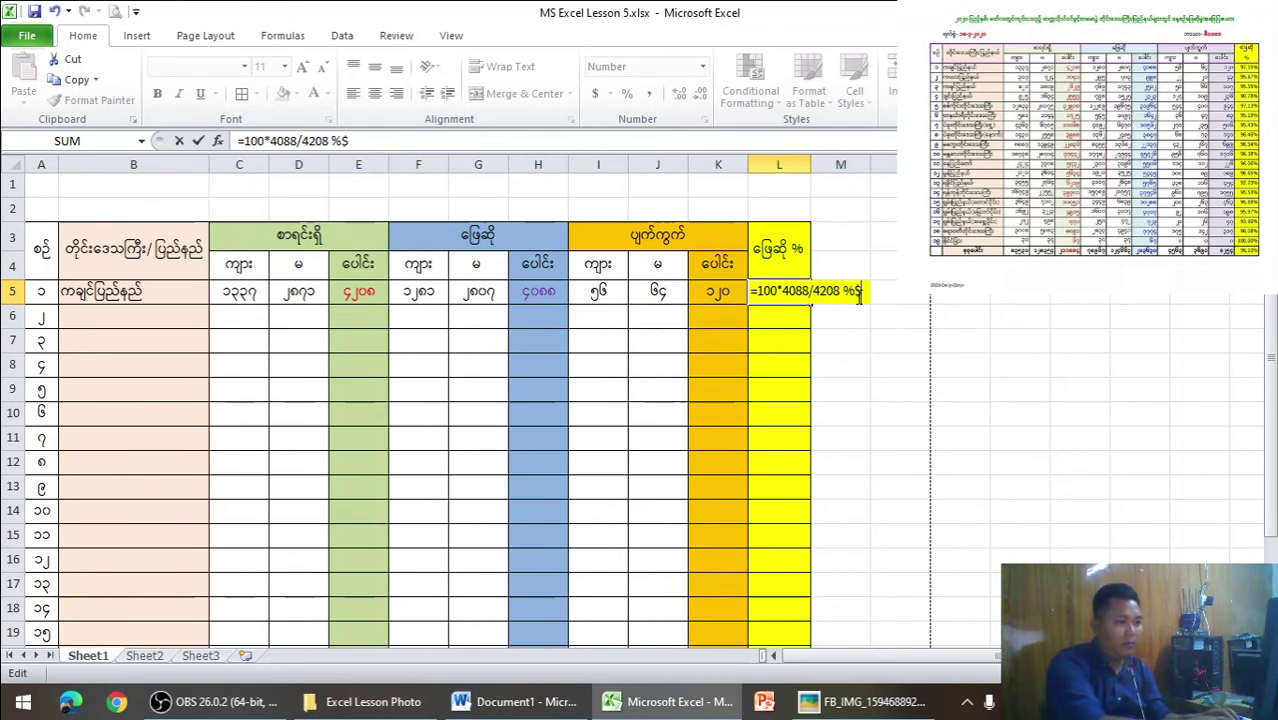
key(Return)
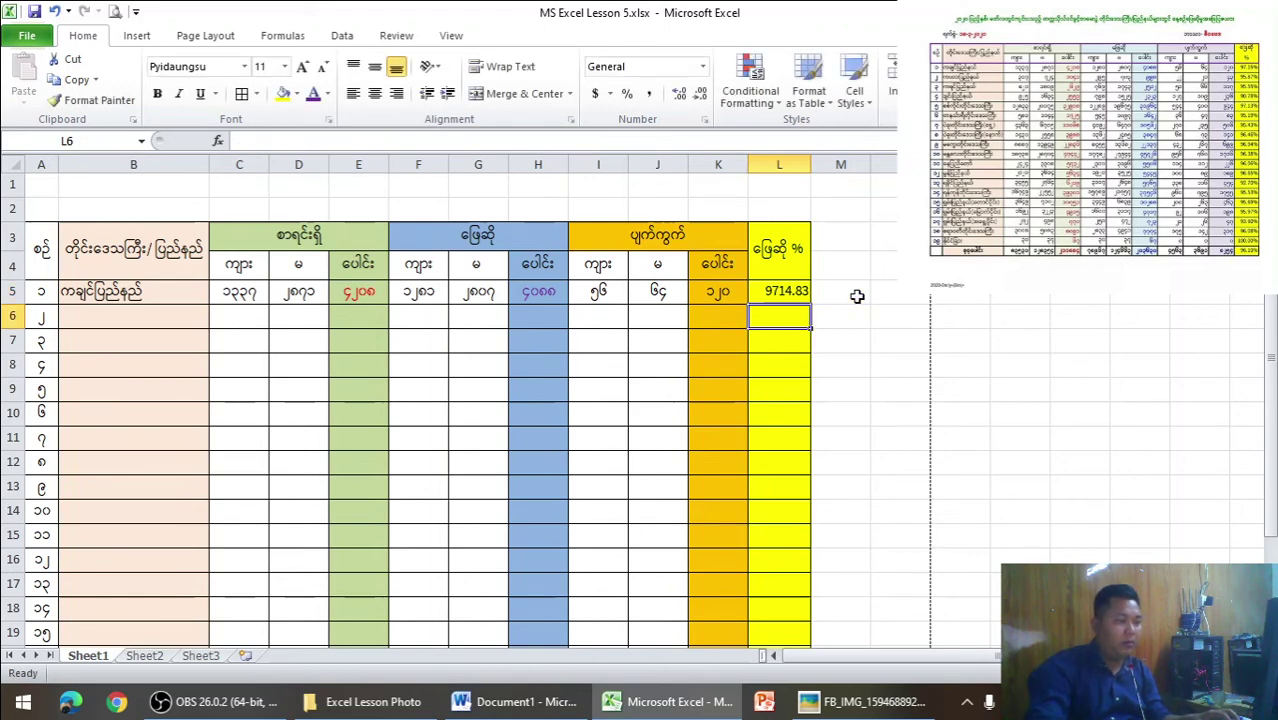
key(ctrl+z)
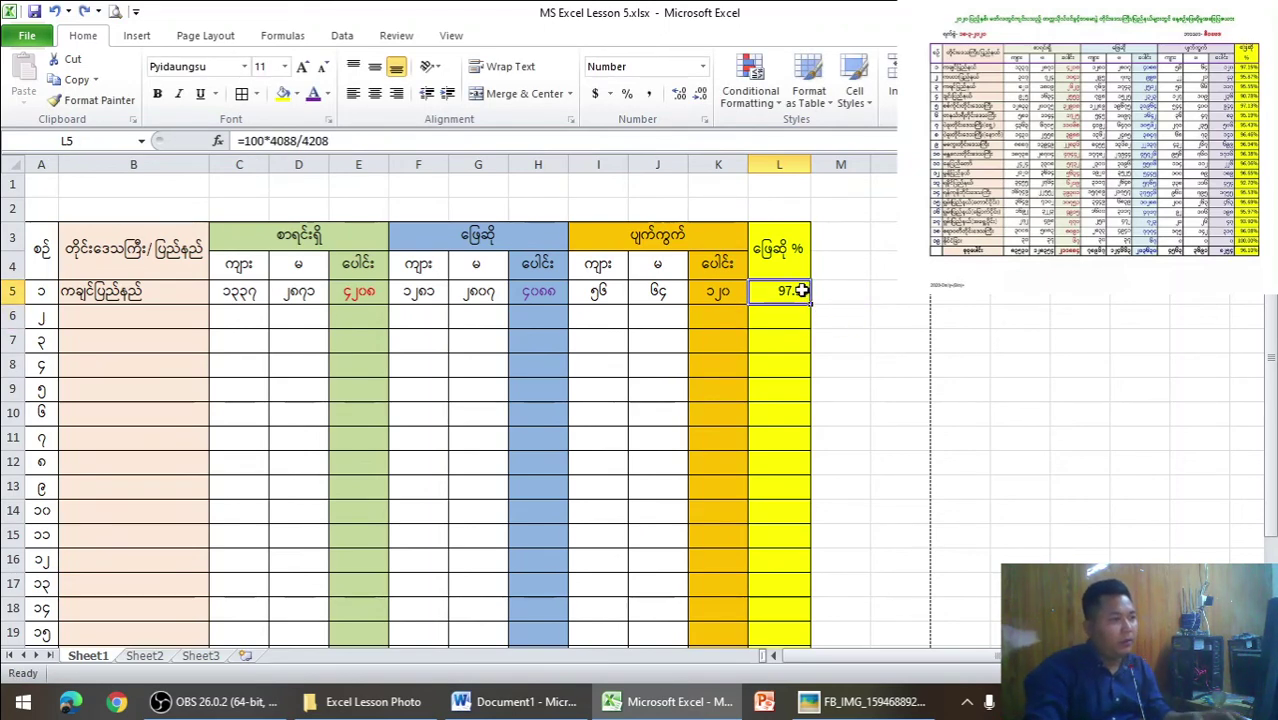
- Copy J5's Myanmar-digit format onto L5, widen column L and show two decimals
click(668, 297)
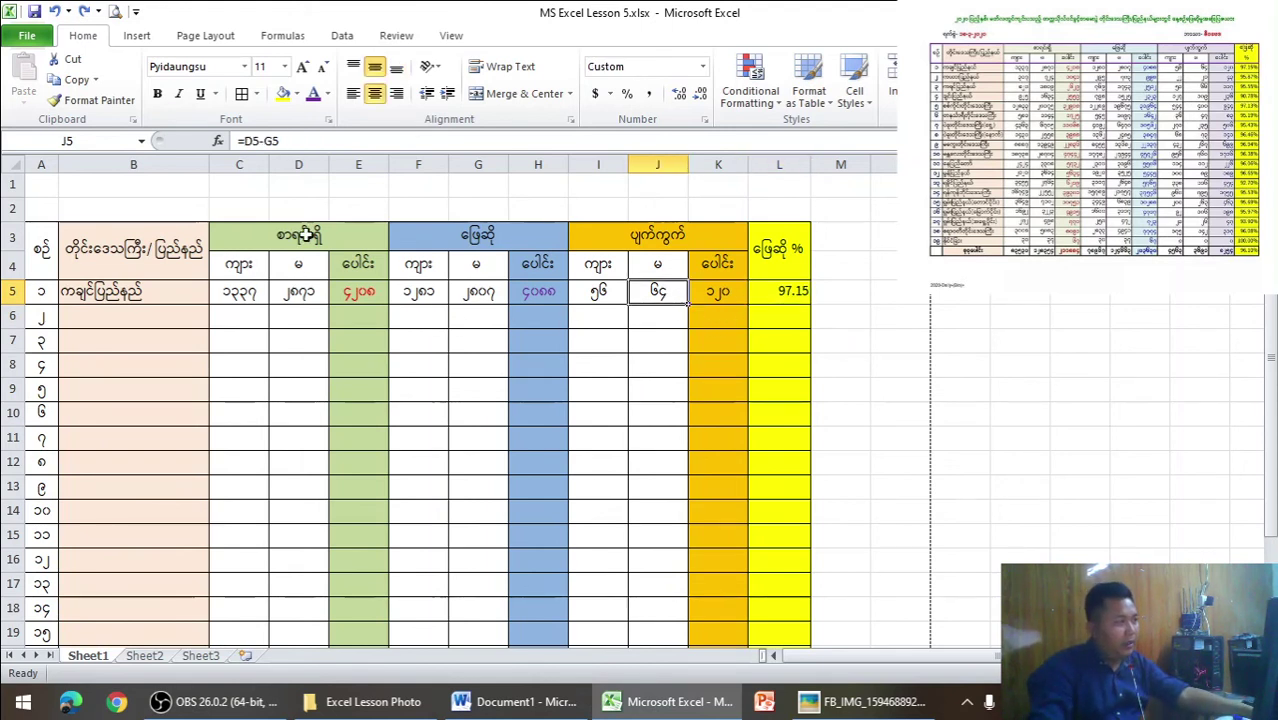
click(90, 100)
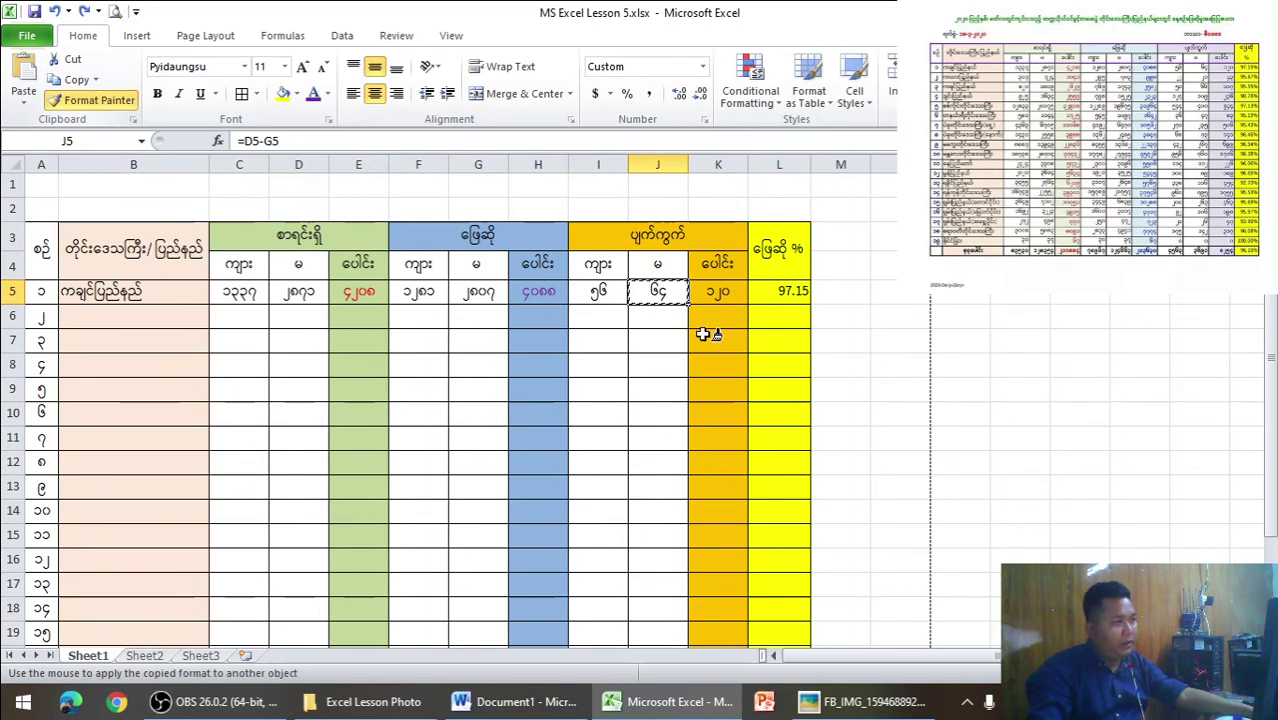
click(781, 288)
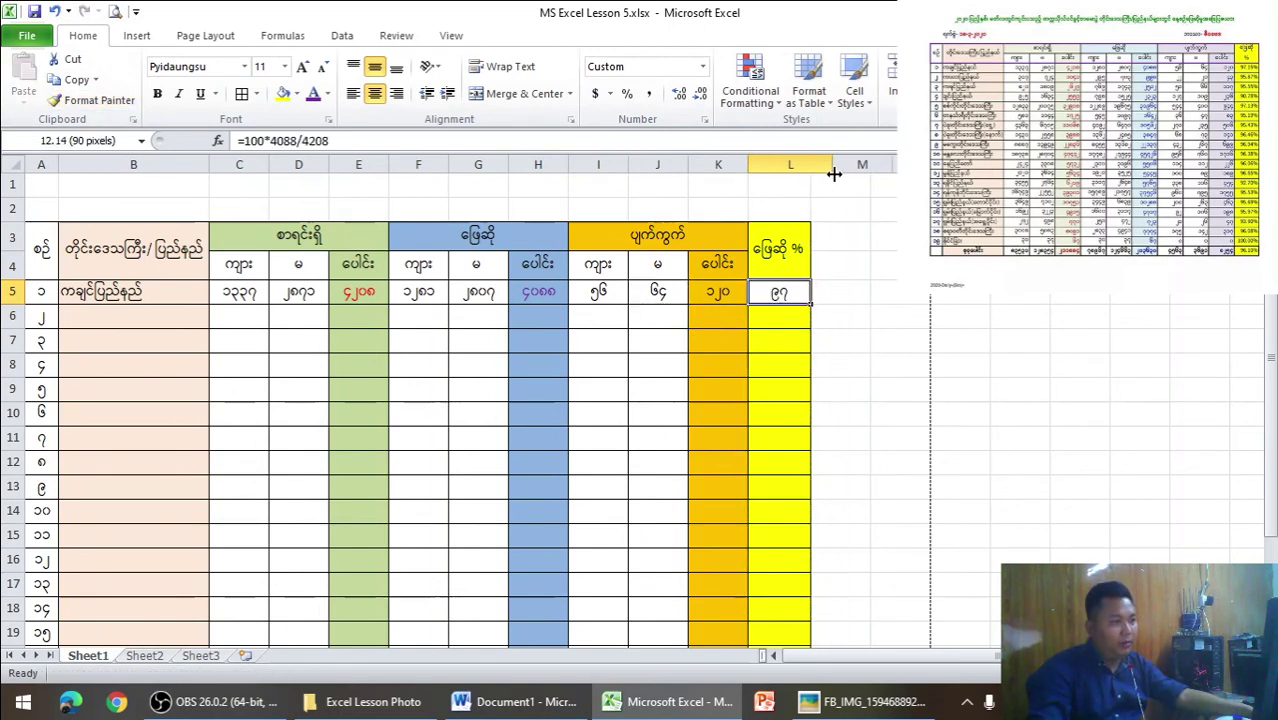
drag(812, 171, 831, 171)
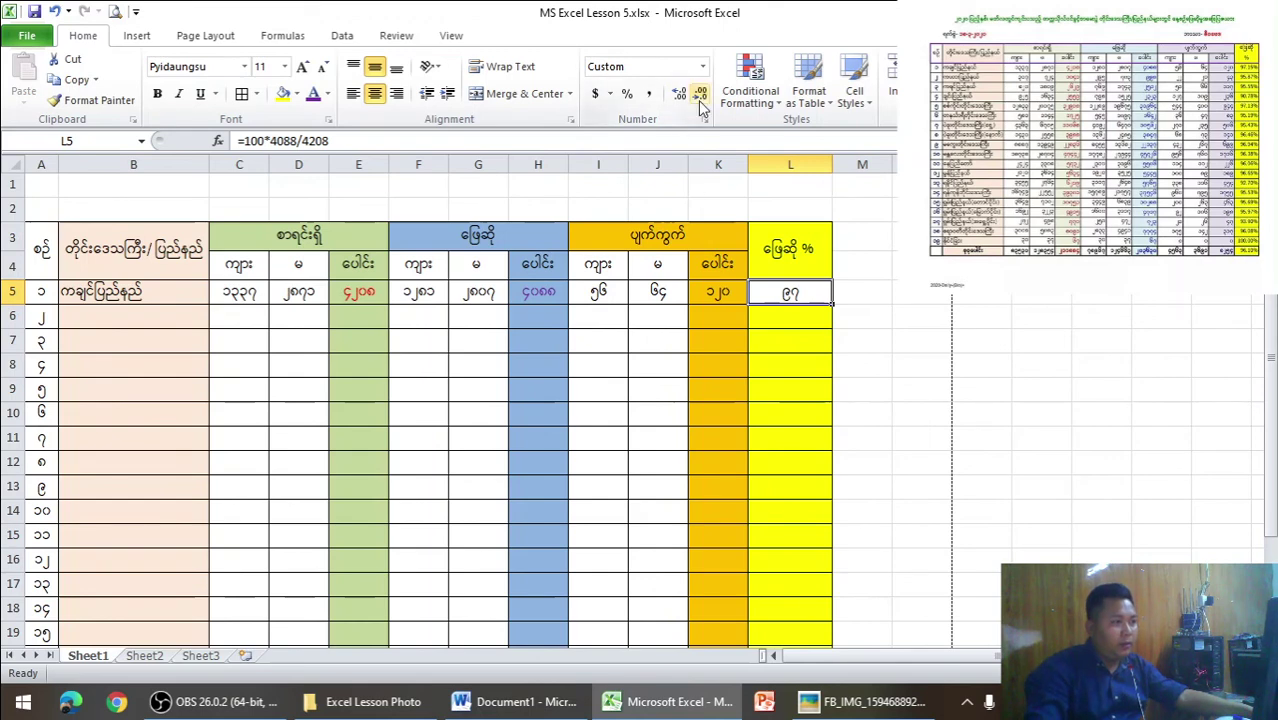
double_click(805, 293)
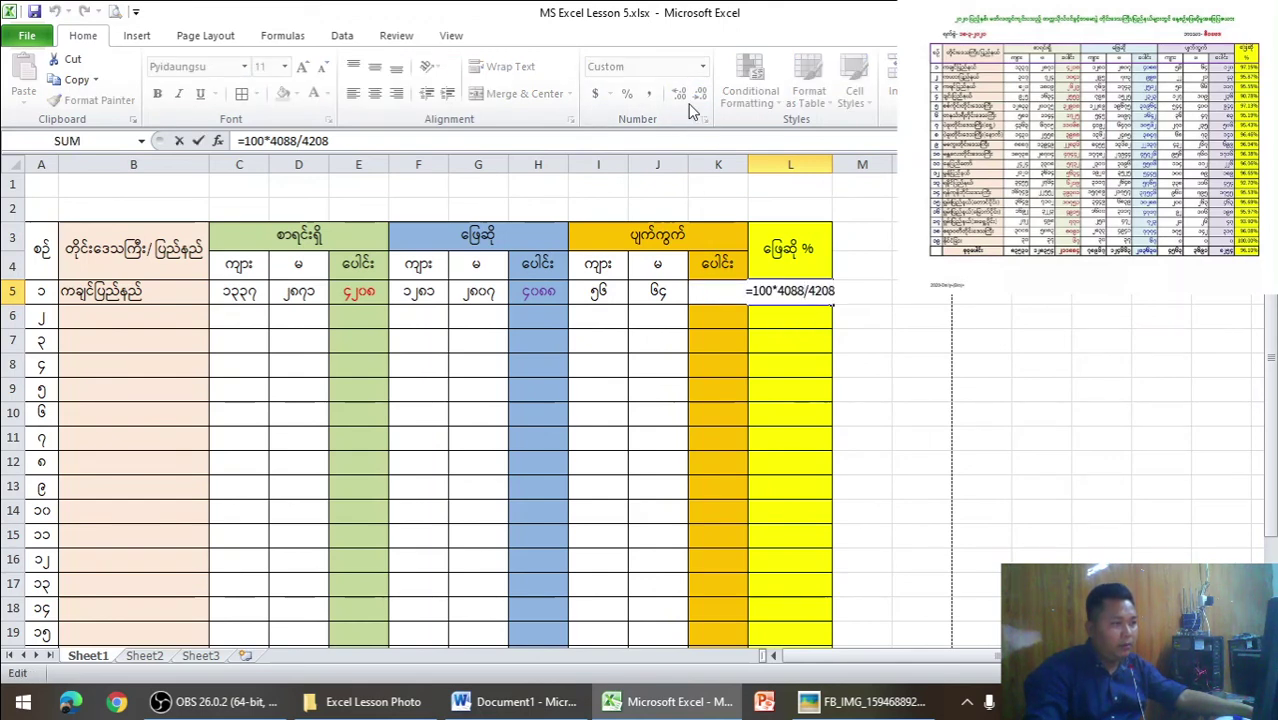
click(876, 308)
click(811, 291)
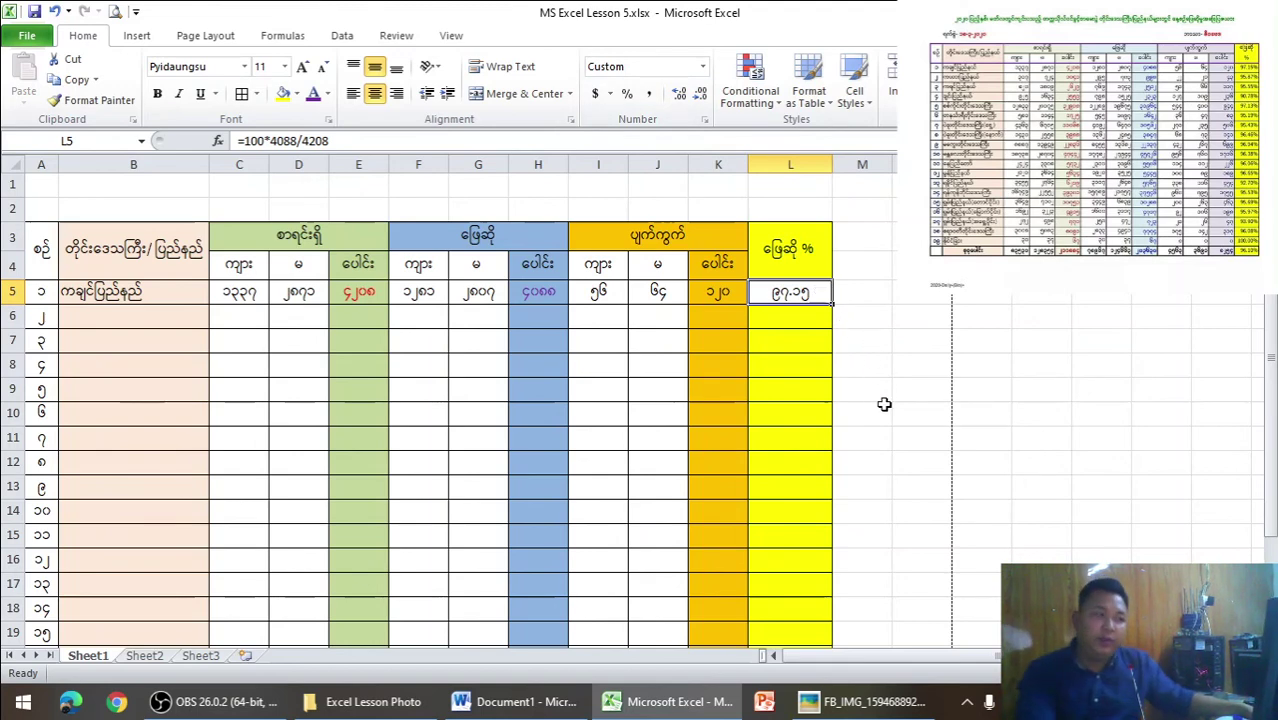
click(865, 316)
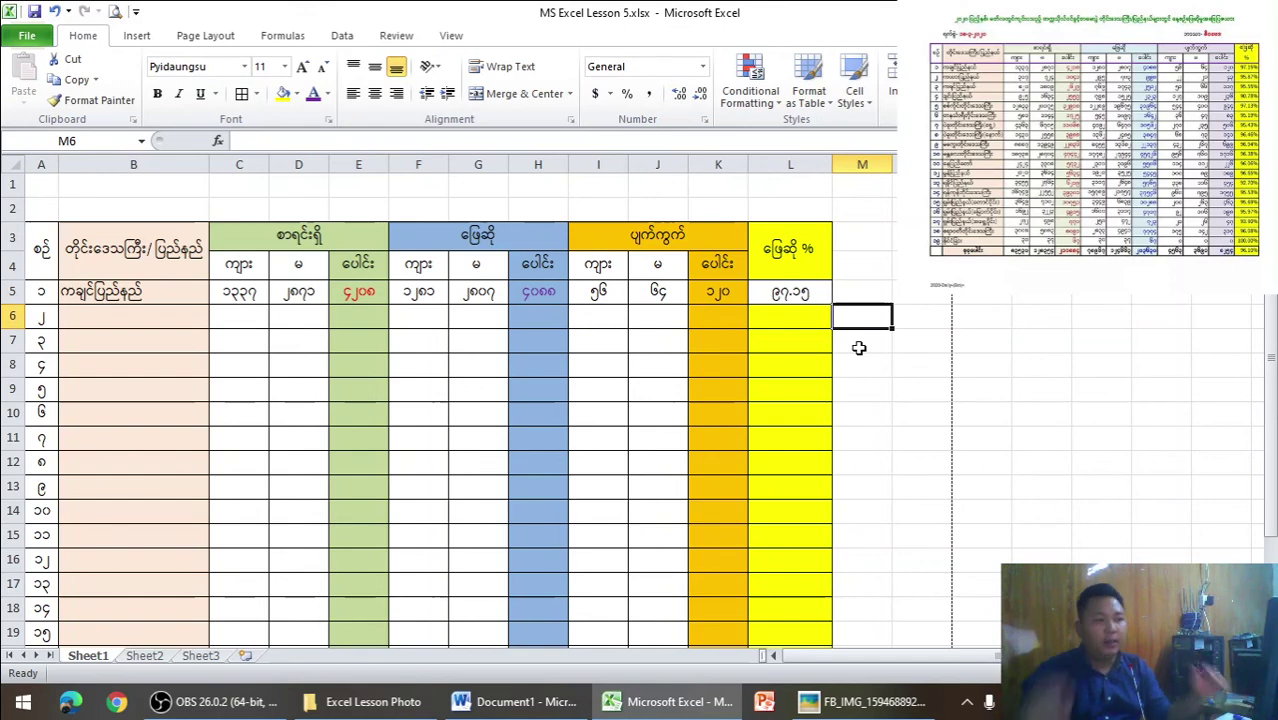
click(866, 701)
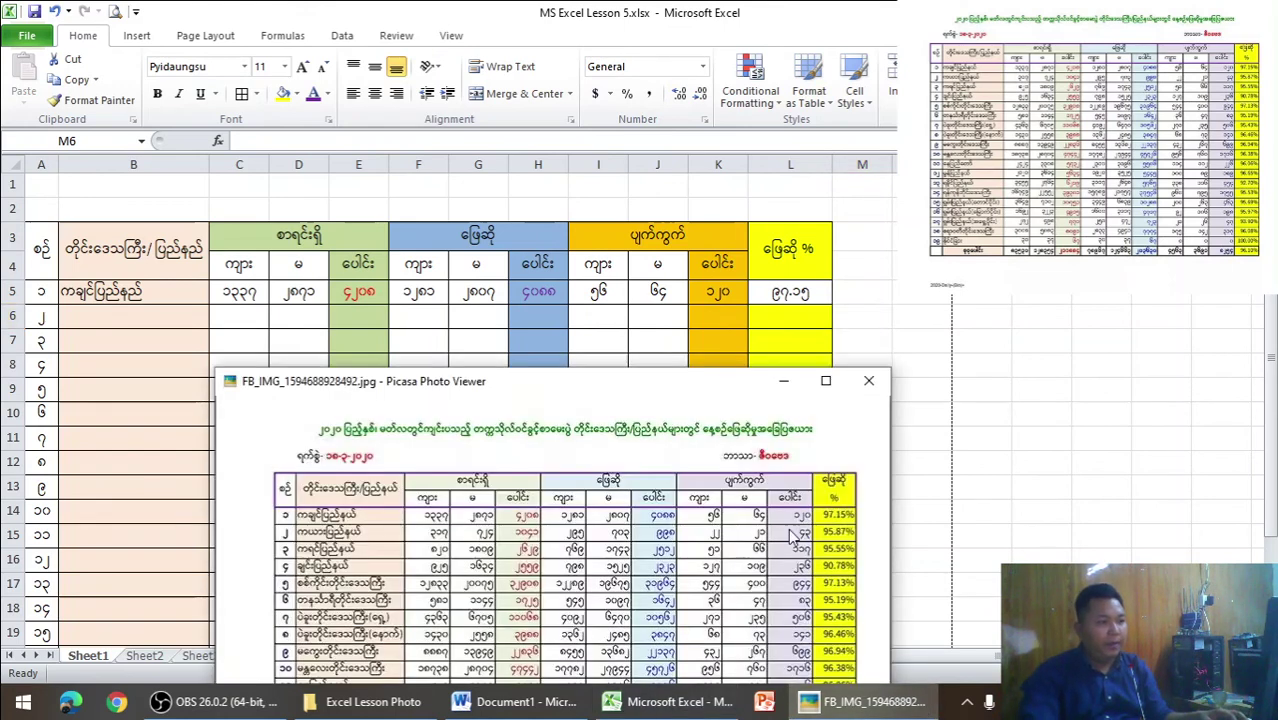
drag(704, 385, 575, 310)
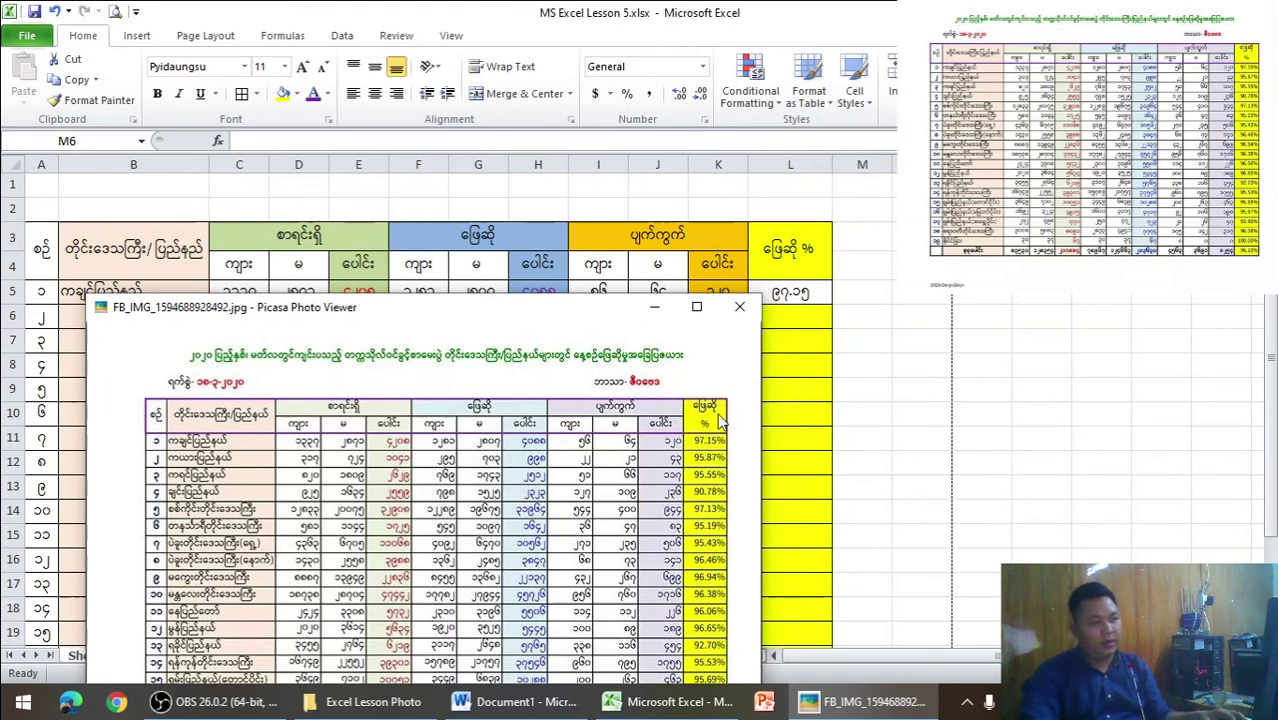
click(655, 308)
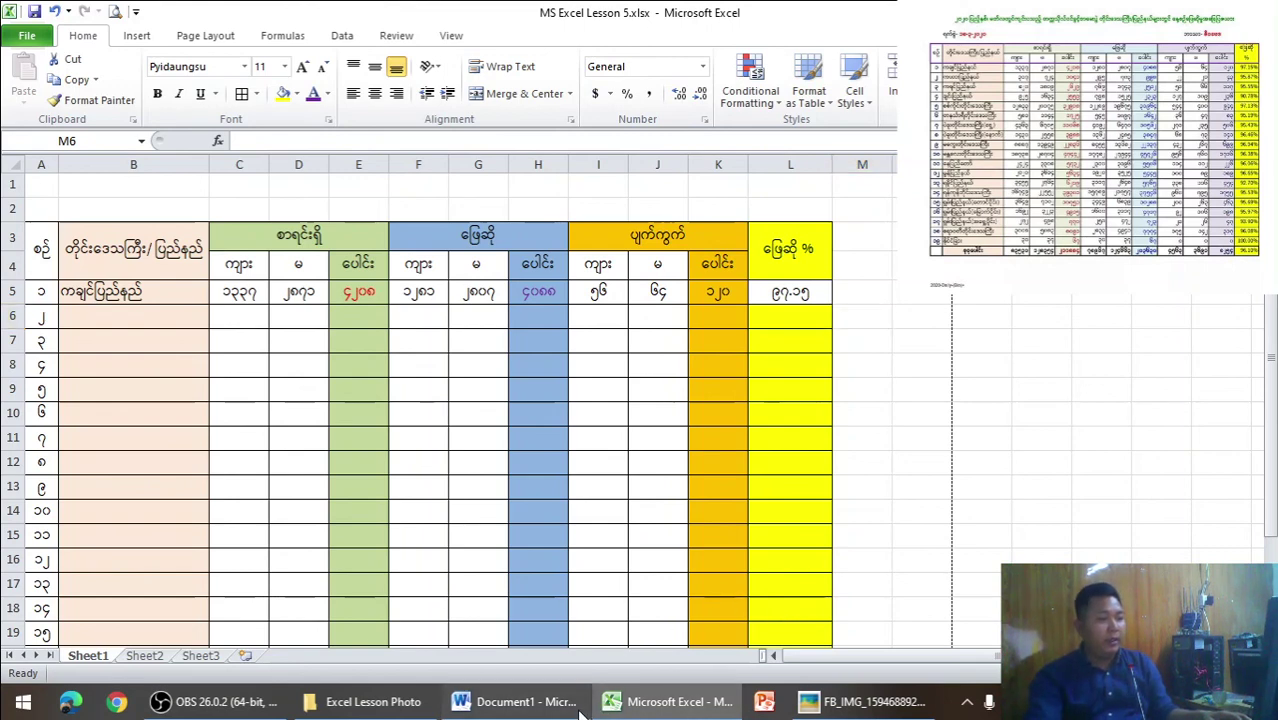
click(515, 701)
drag(518, 424, 512, 150)
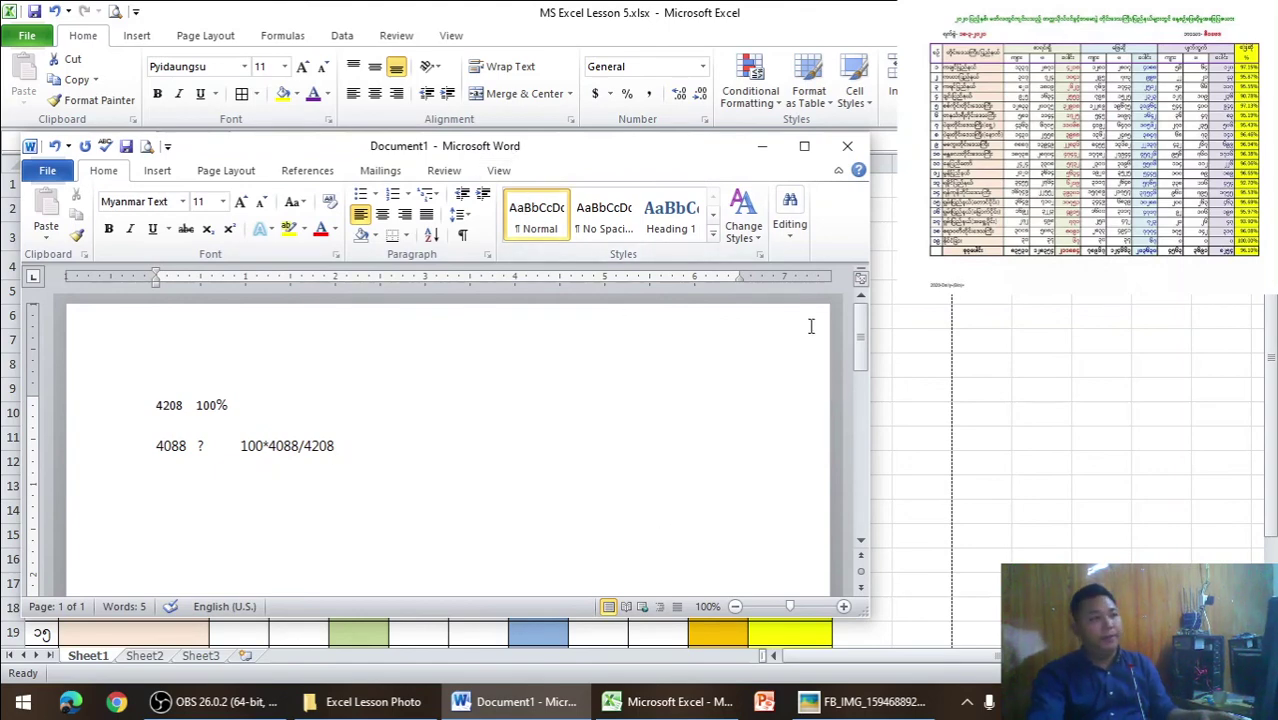
click(762, 146)
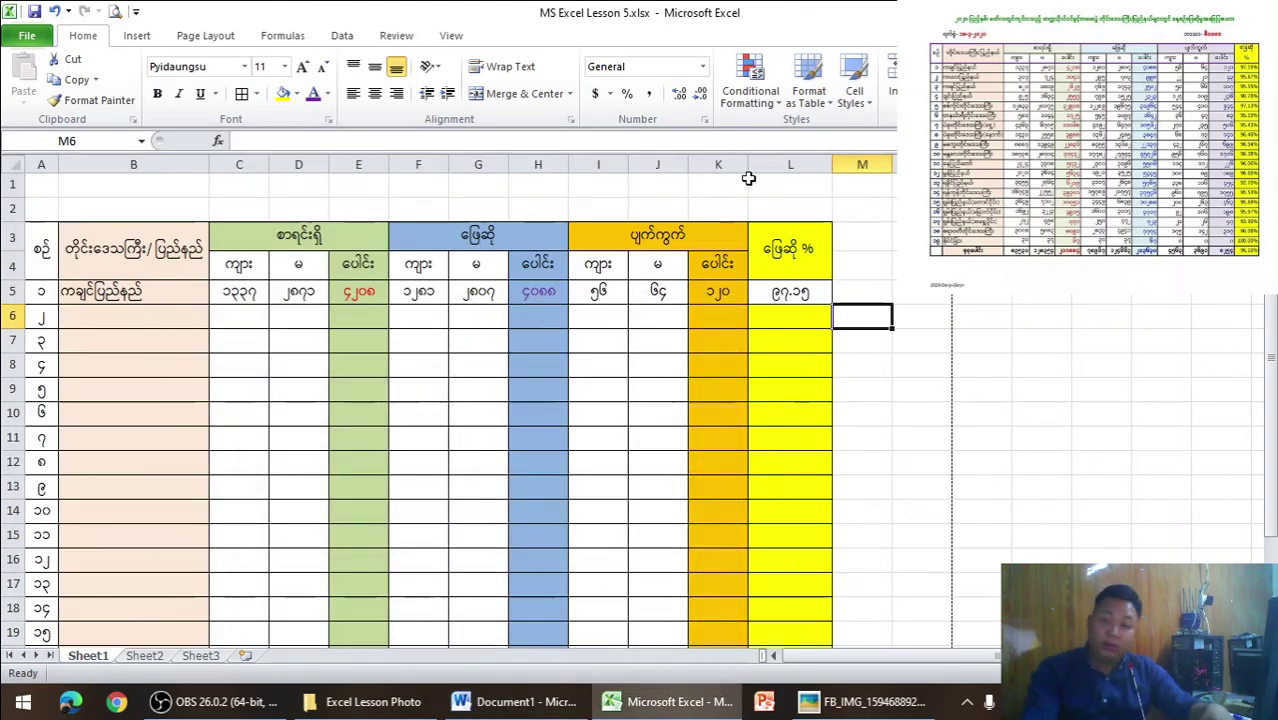